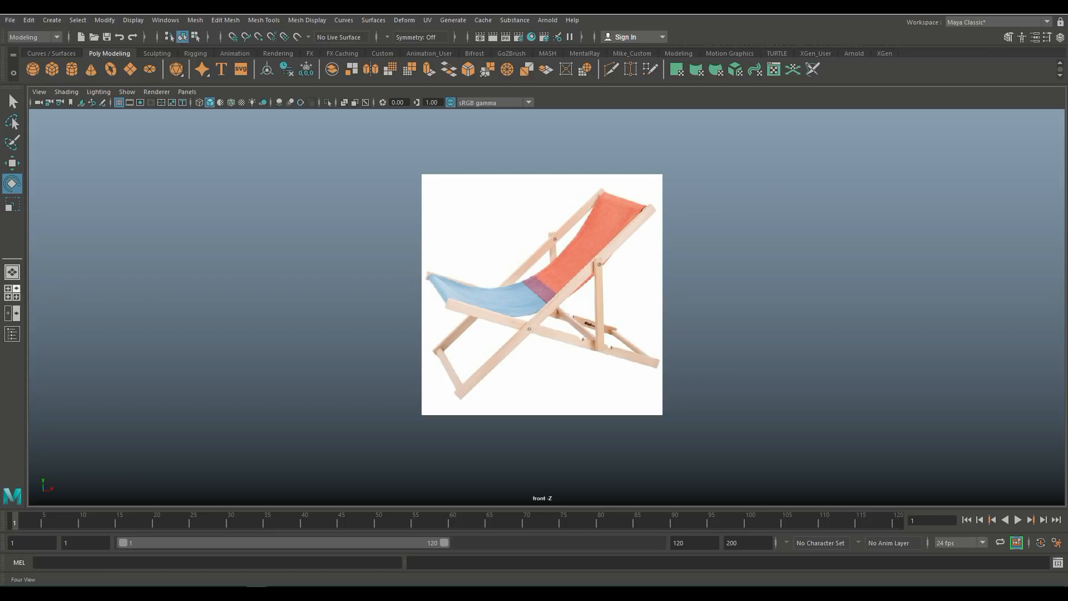
Step: Create a polygon cube and scale it into a long, thin plank along the bottom of the chair reference
click(11, 293)
key(space)
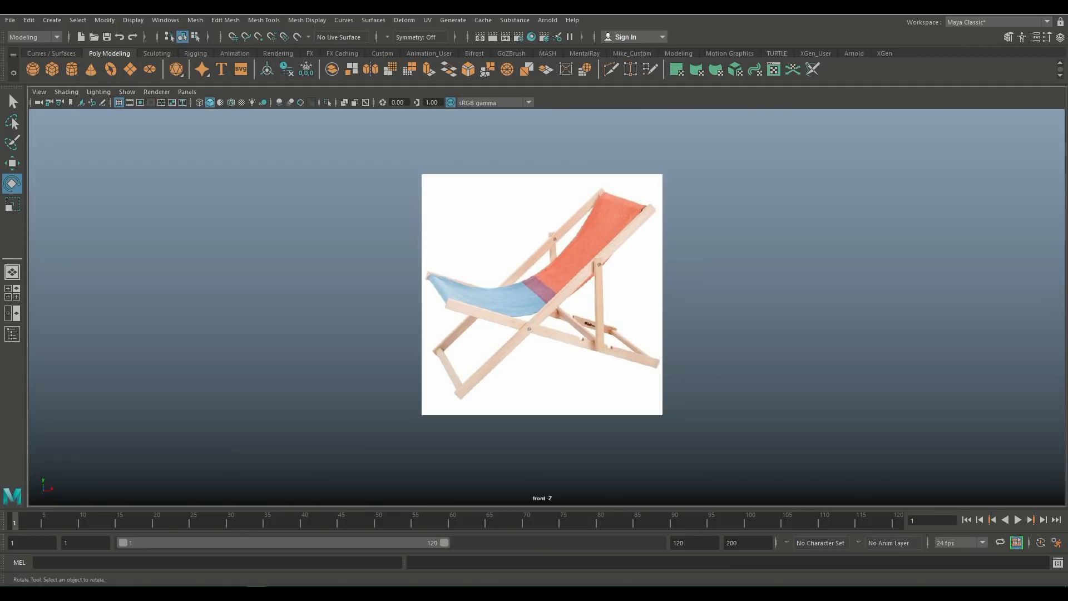
click(51, 69)
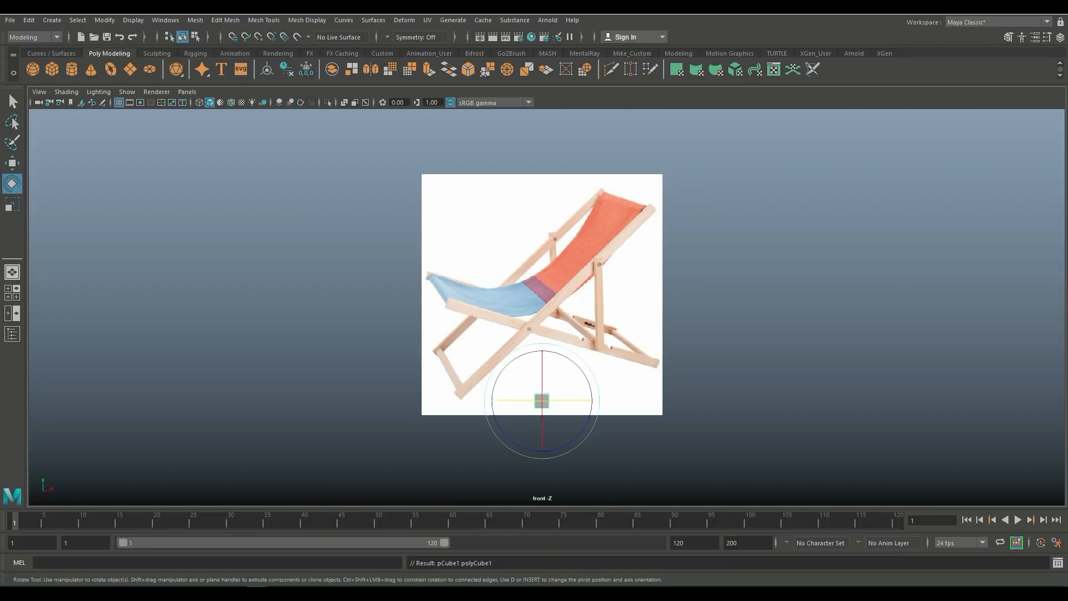
key(r)
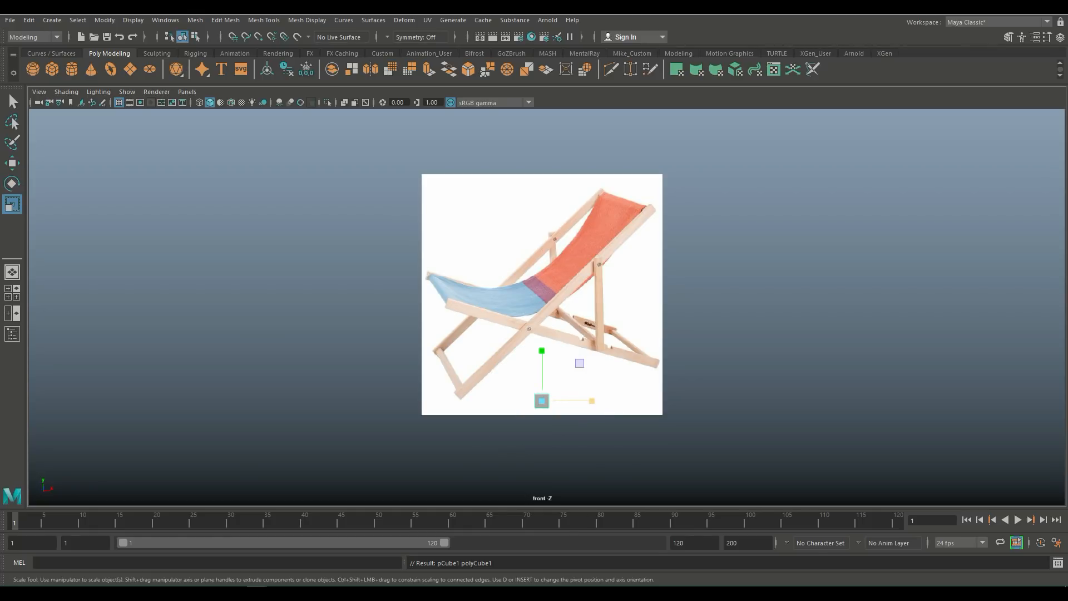
drag(591, 401, 818, 401)
drag(591, 401, 640, 400)
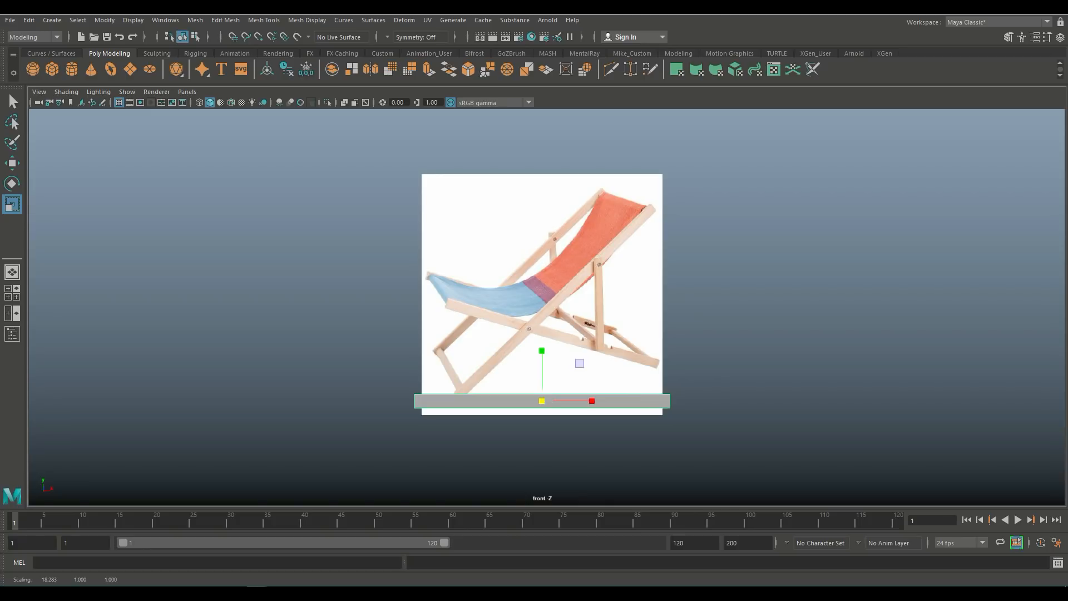
drag(542, 351, 542, 383)
Step: Switch to the single perspective view and turn on the grid display
click(12, 292)
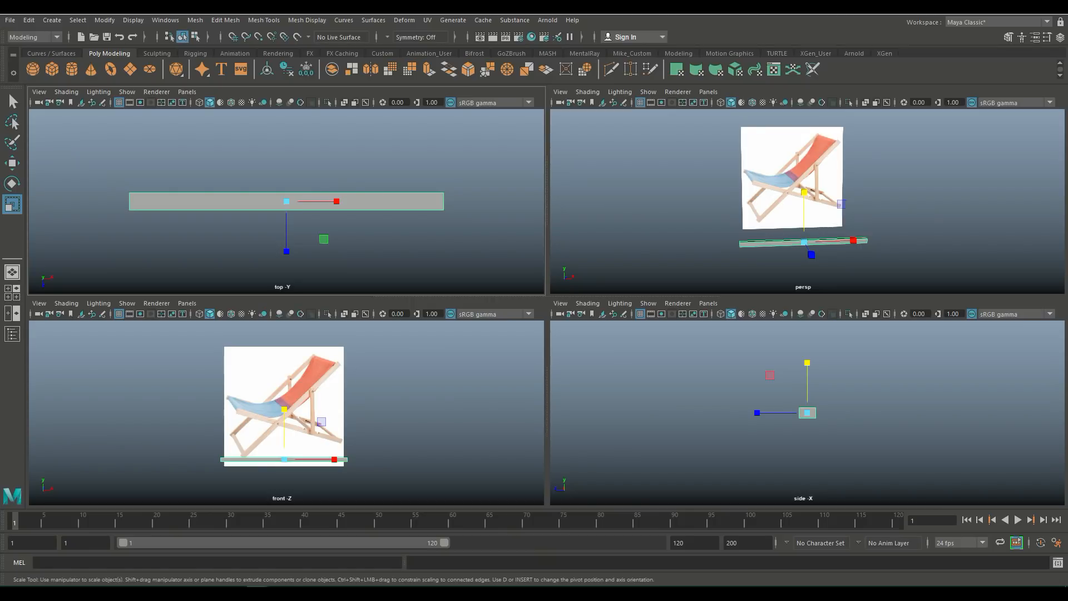
click(13, 272)
click(133, 20)
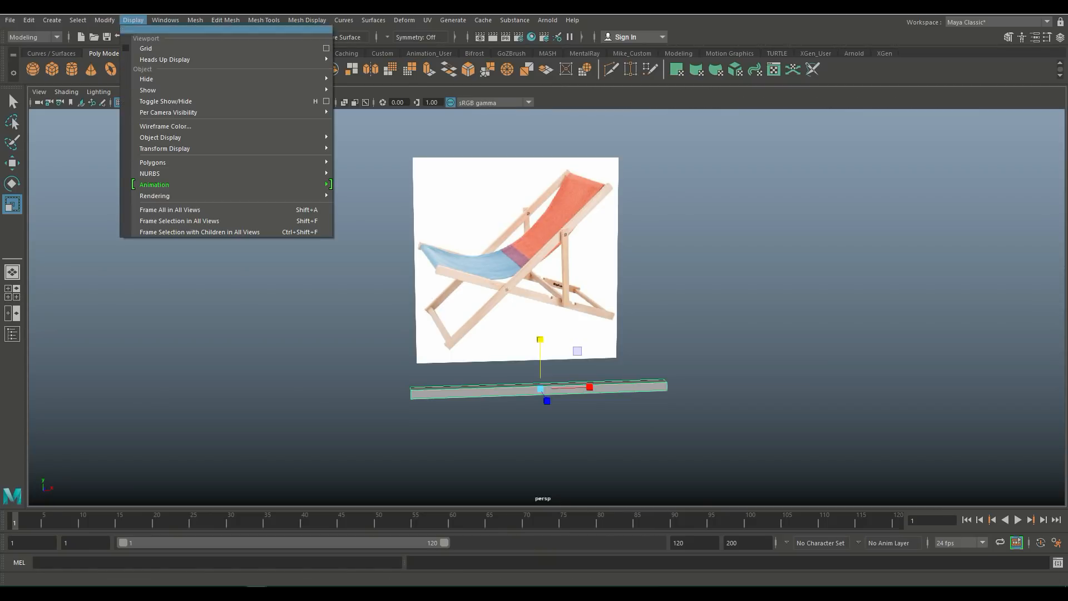
click(149, 48)
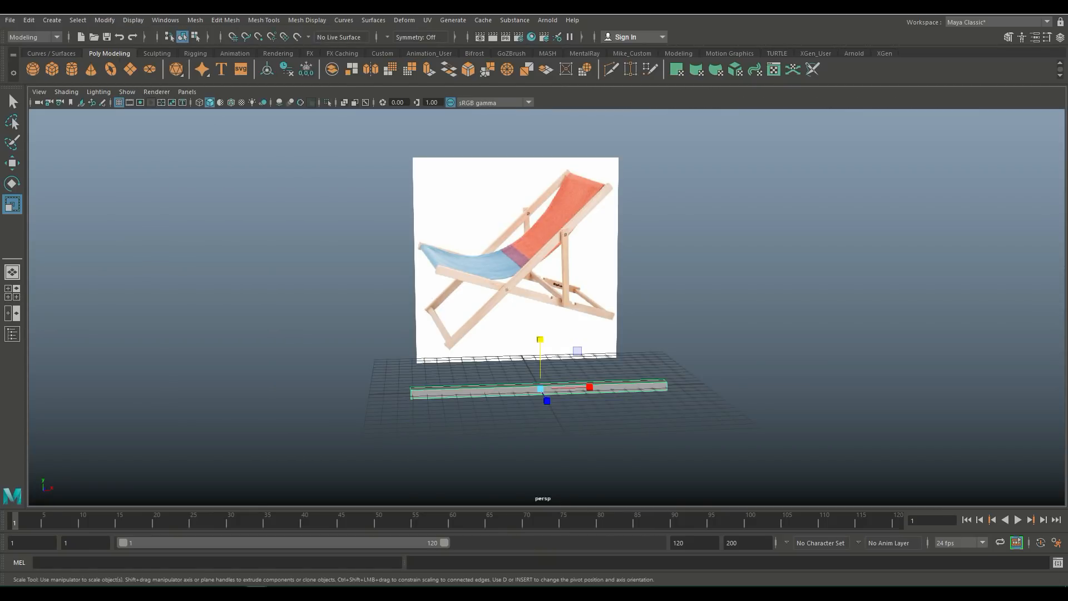
Step: Lower the plank in the perspective view and scale its depth thinner
scroll(547, 306, up, 3)
drag(537, 382, 543, 465)
key(e)
key(r)
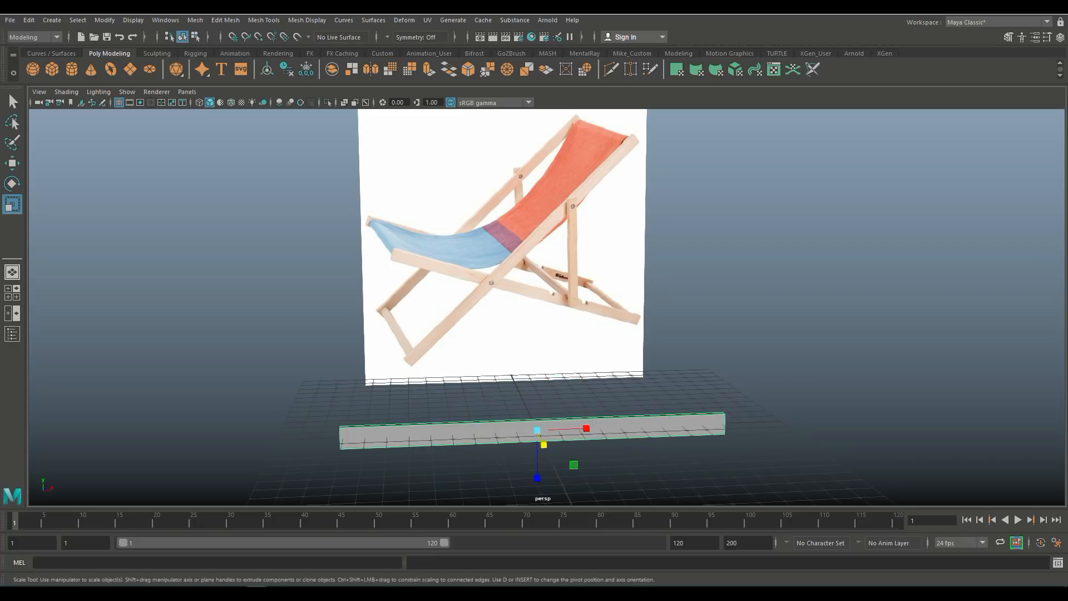
drag(536, 478, 514, 462)
alt+middle_drag(515, 461, 546, 463)
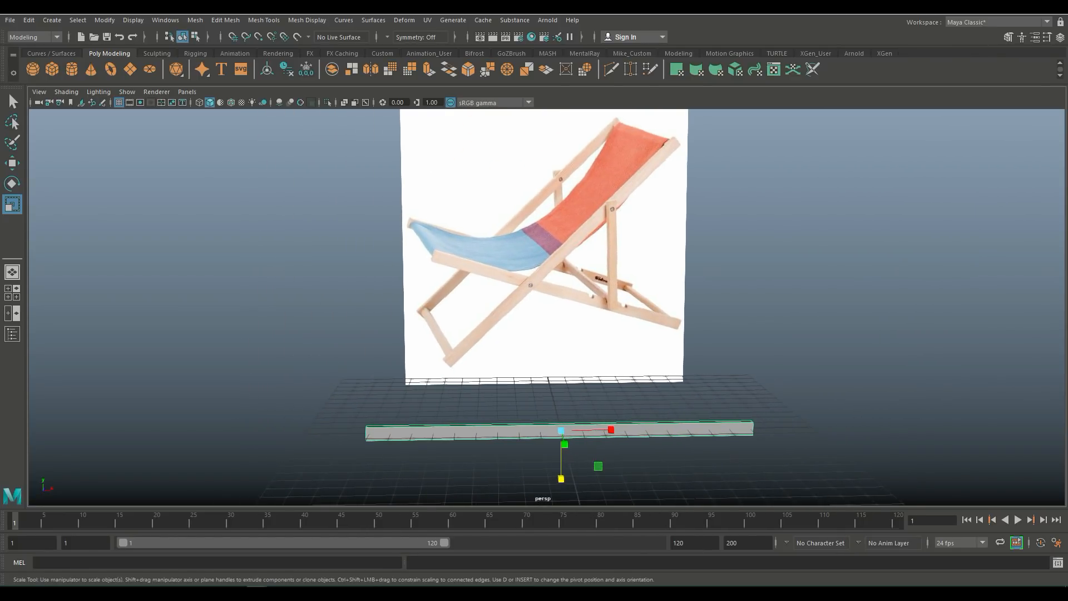
Step: Duplicate the plank and move the copy vertically in the front view
key(ctrl+d)
key(w)
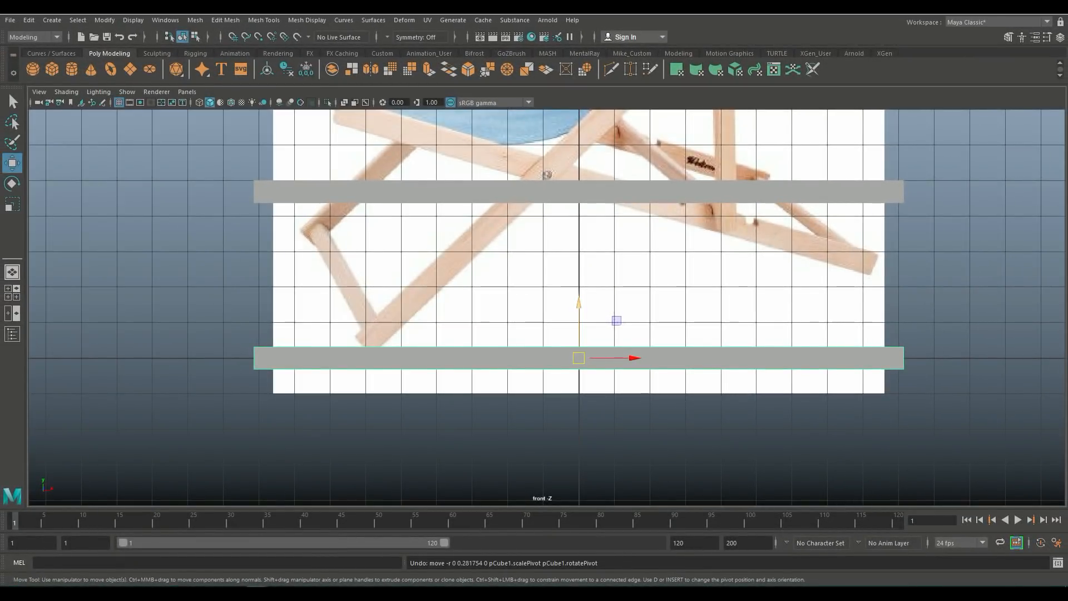
drag(575, 304, 575, 292)
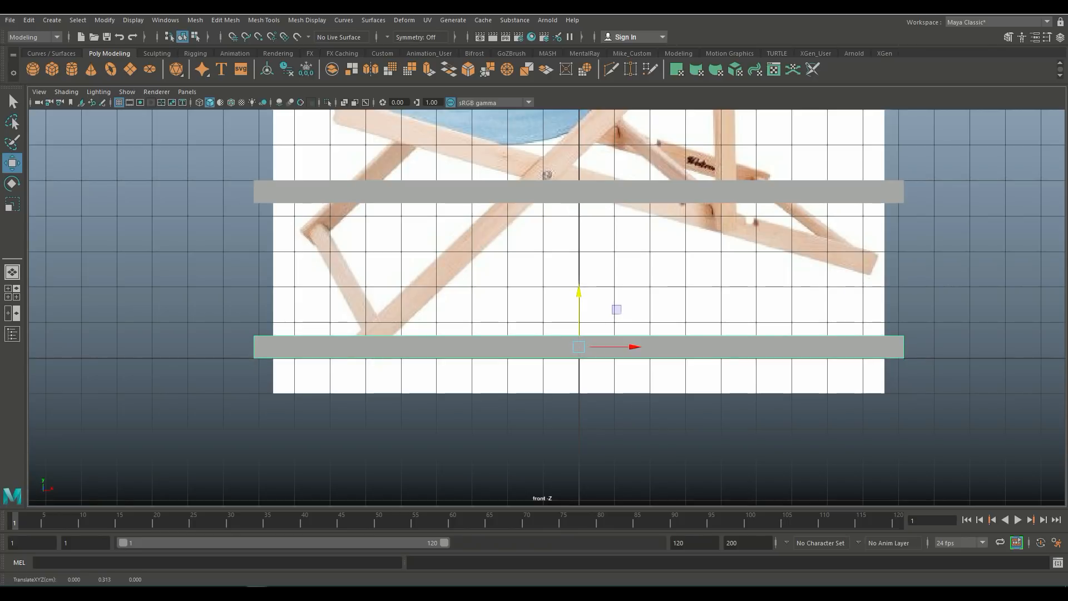
Step: Snap the duplicate plank's pivot to its left end
key(d)
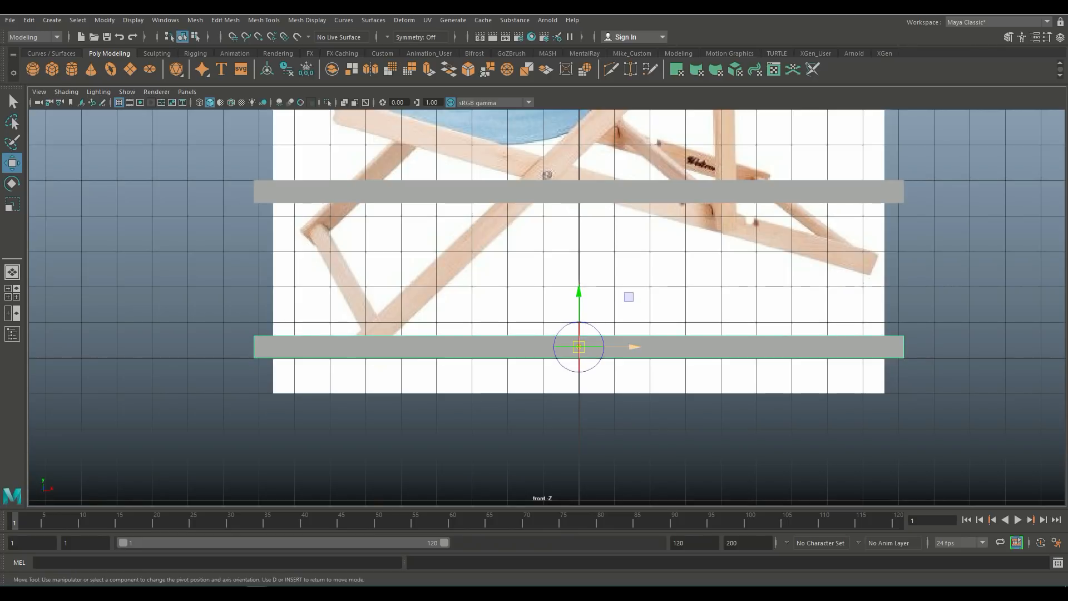
drag(632, 347, 254, 358)
key(v)
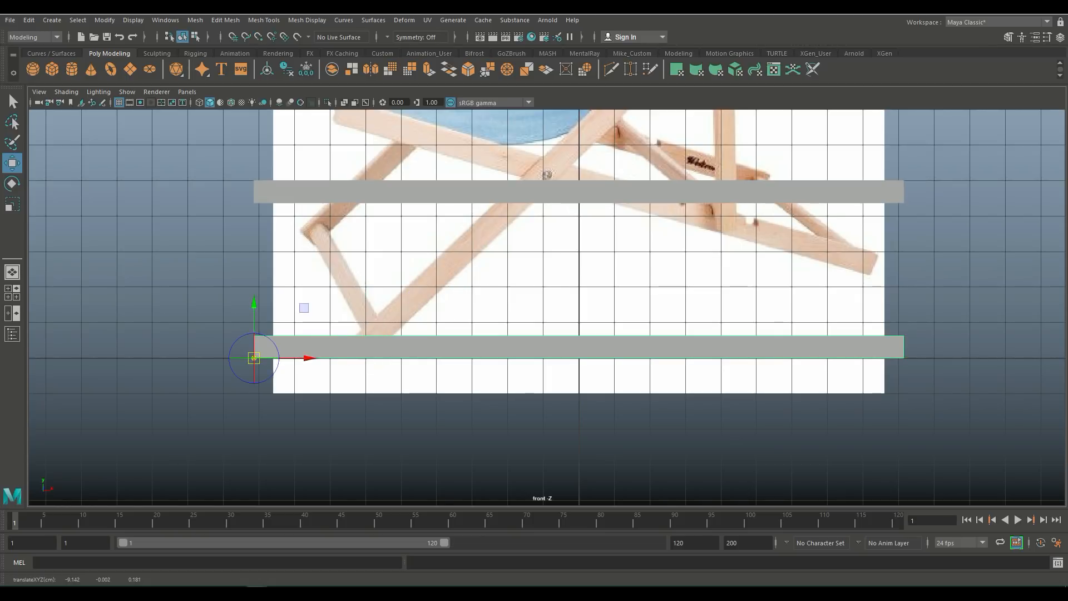
key(d)
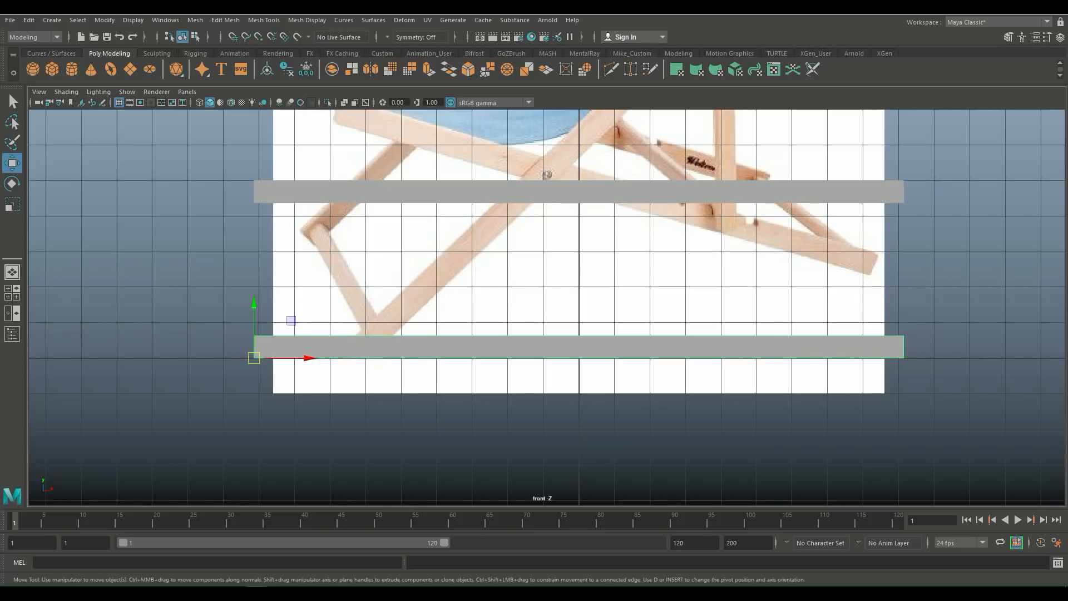
Step: Rotate the duplicate plank about 44 degrees to follow the chair's diagonal back leg
scroll(547, 307, down, 2)
key(e)
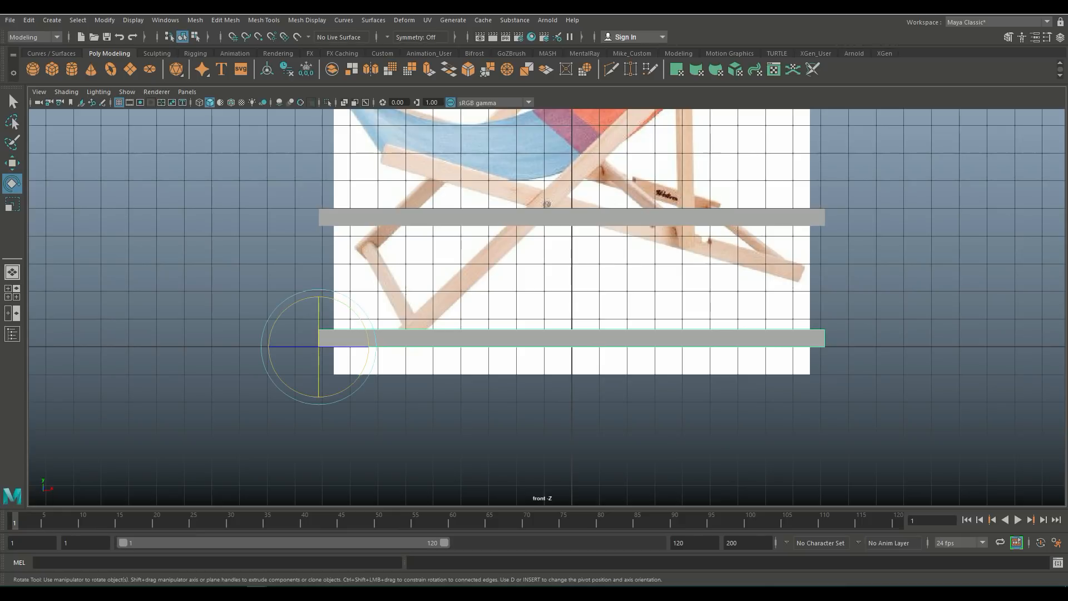
drag(374, 332, 360, 307)
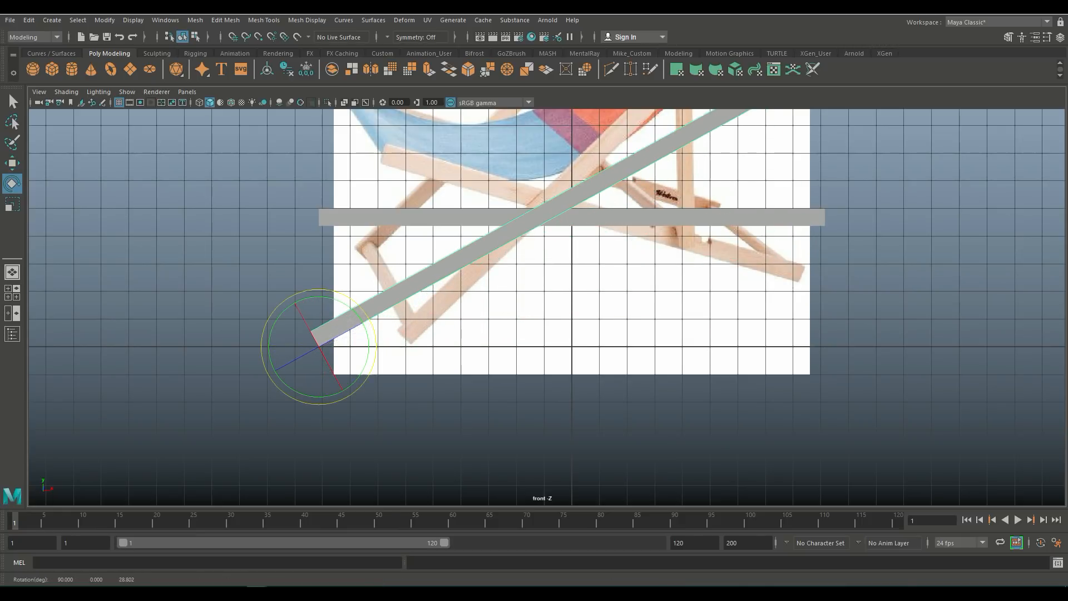
scroll(547, 307, down, 1)
scroll(547, 307, down, 2)
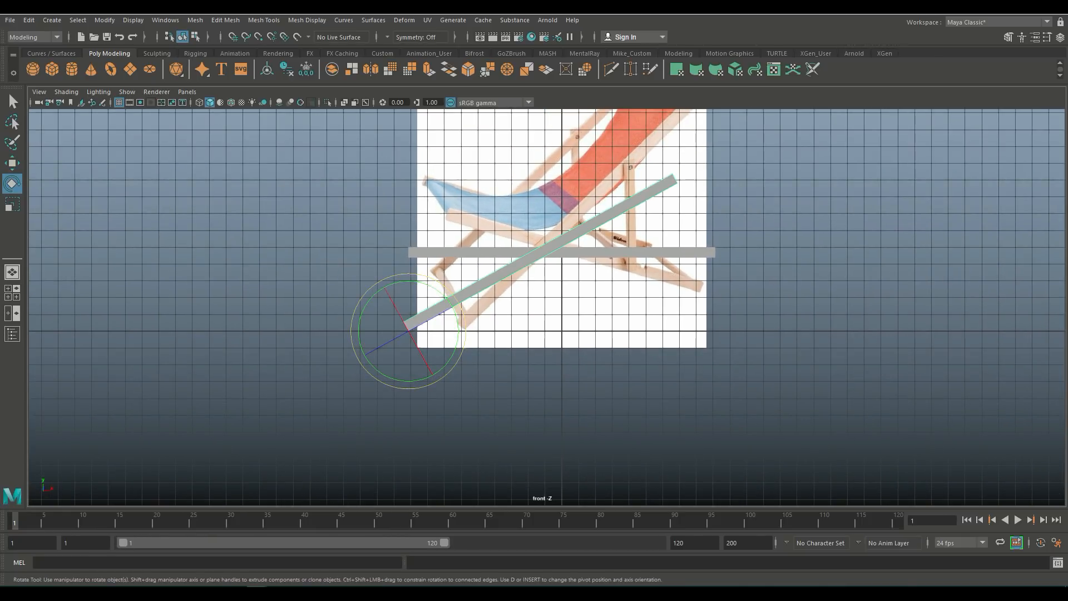
drag(426, 276, 410, 274)
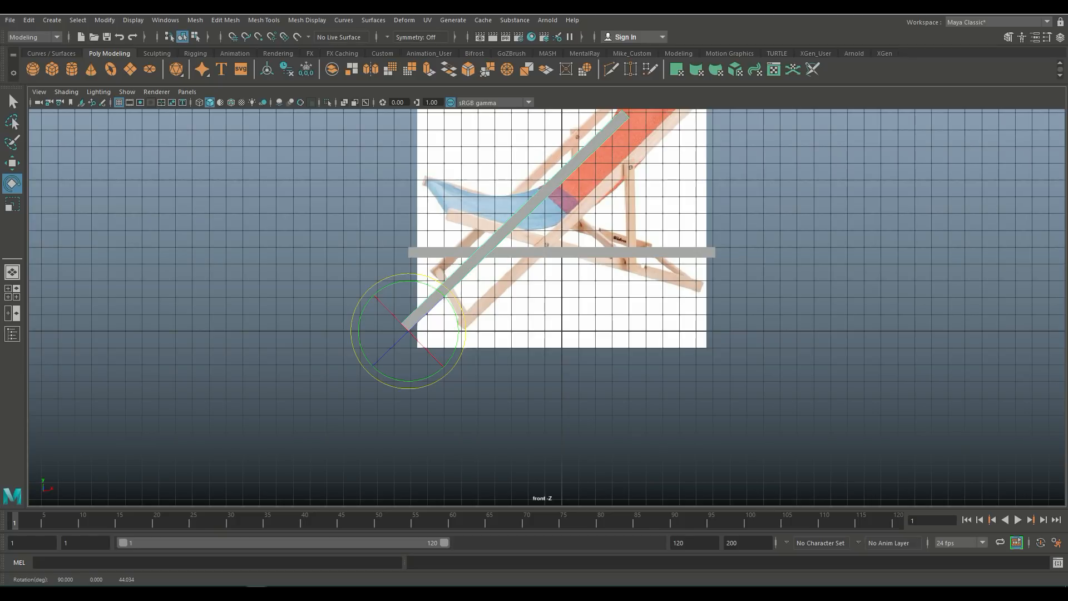
Step: Select the other horizontal plank and snap its pivot to its left end
click(561, 253)
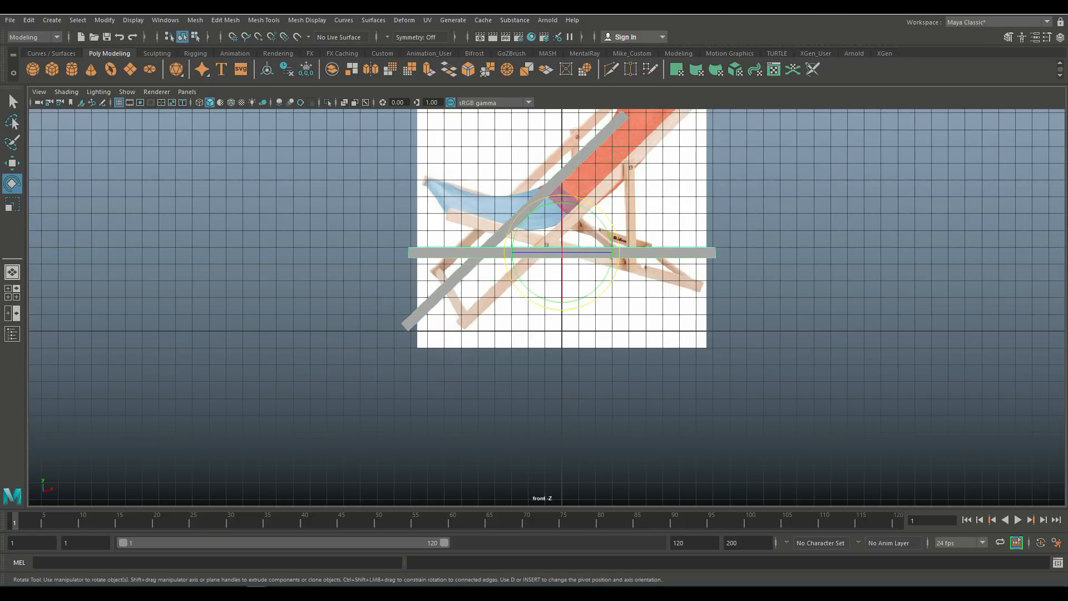
key(w)
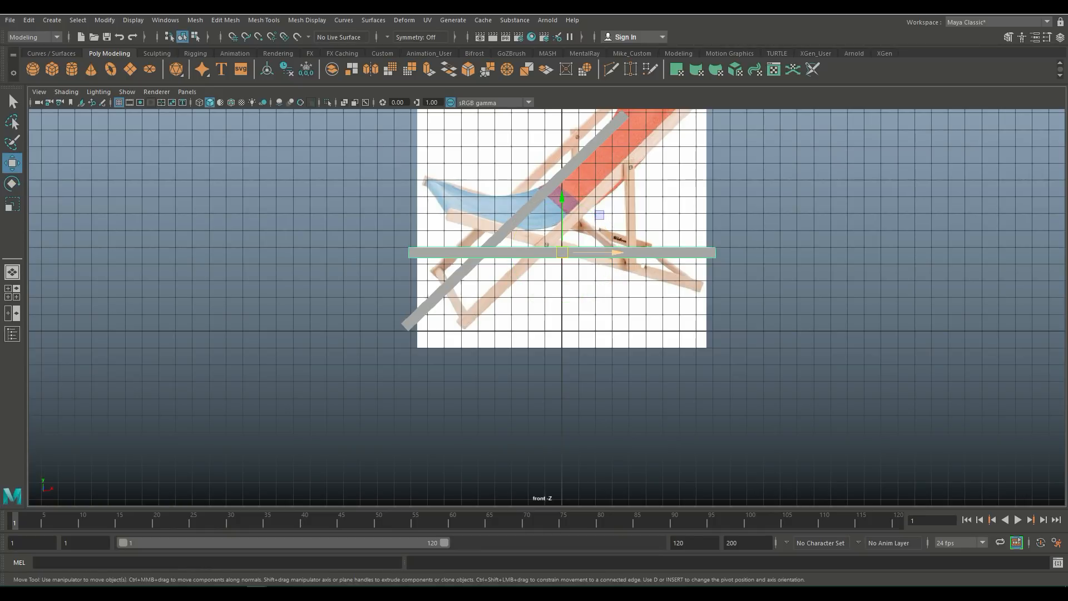
drag(614, 252, 612, 253)
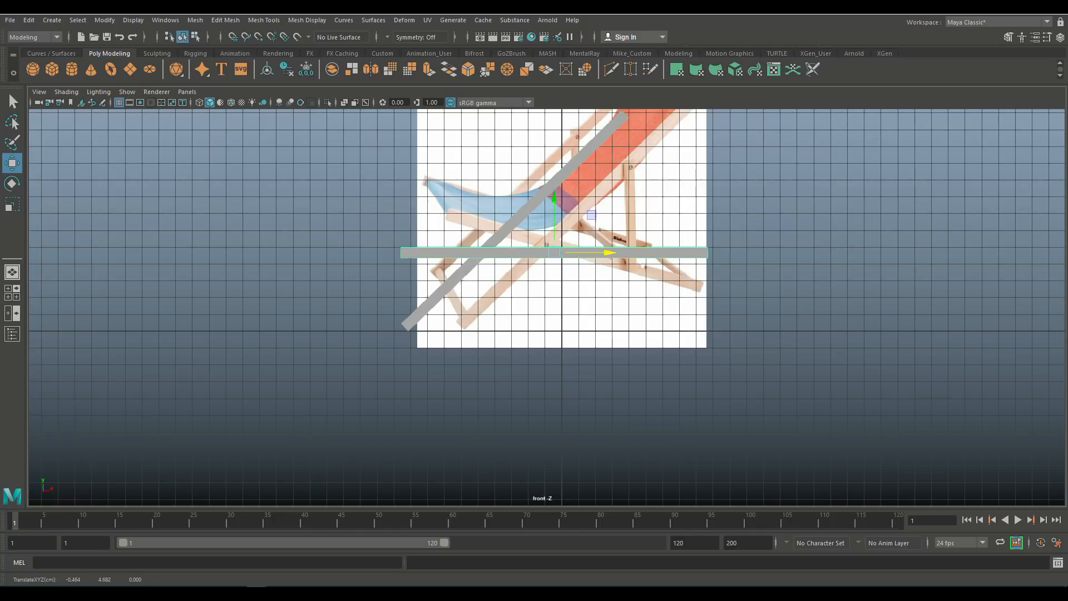
key(d)
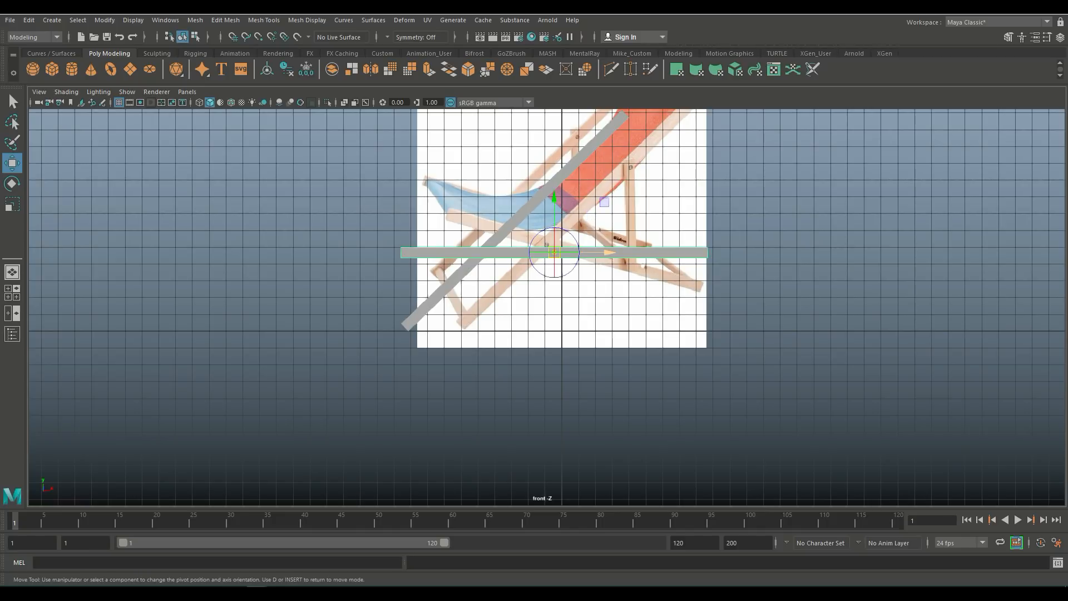
key(v)
drag(554, 253, 401, 258)
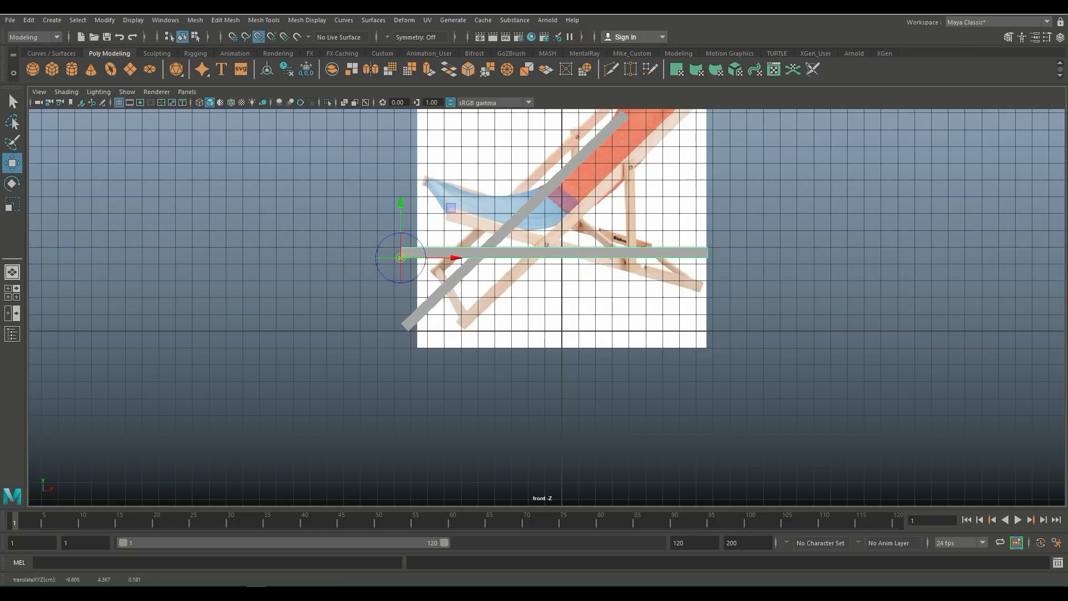
key(v)
drag(401, 202, 402, 247)
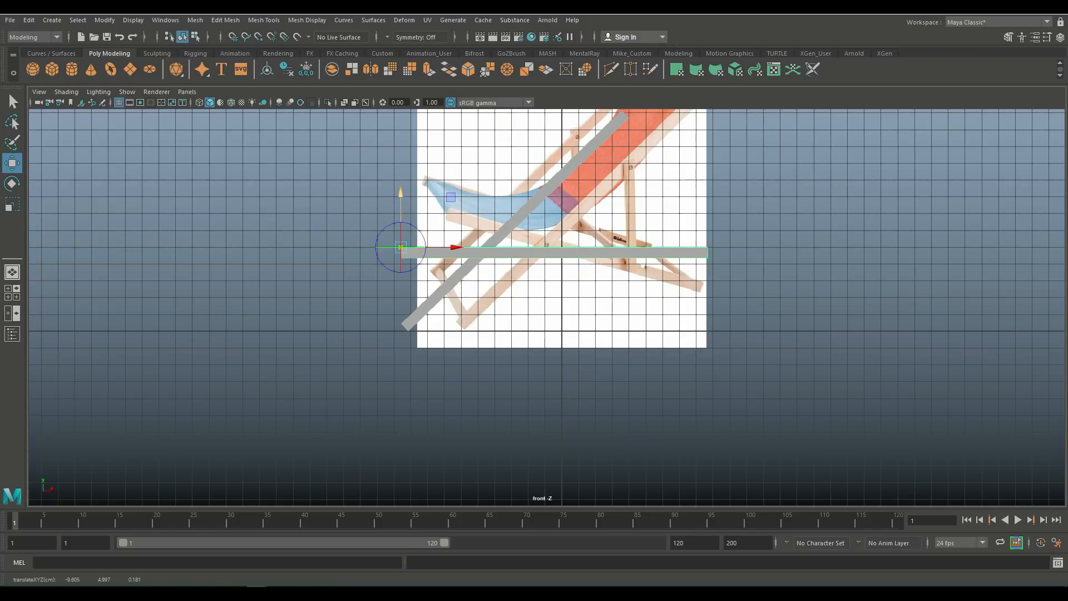
Step: Rotate that plank downward along the chair's lower leg and nudge it slightly upward
key(e)
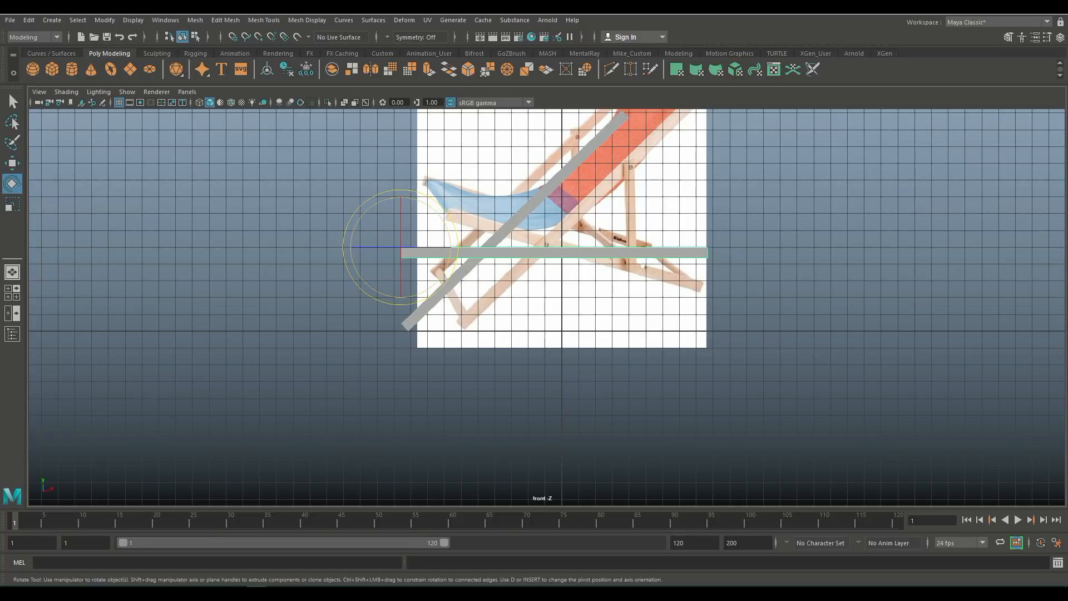
drag(433, 208, 441, 218)
key(w)
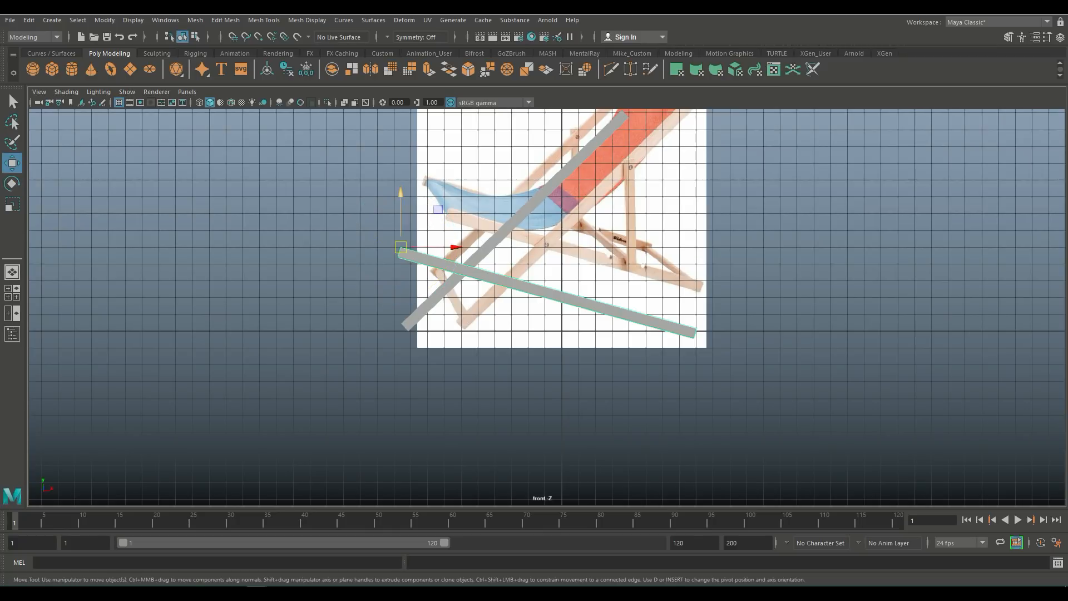
drag(401, 189, 400, 186)
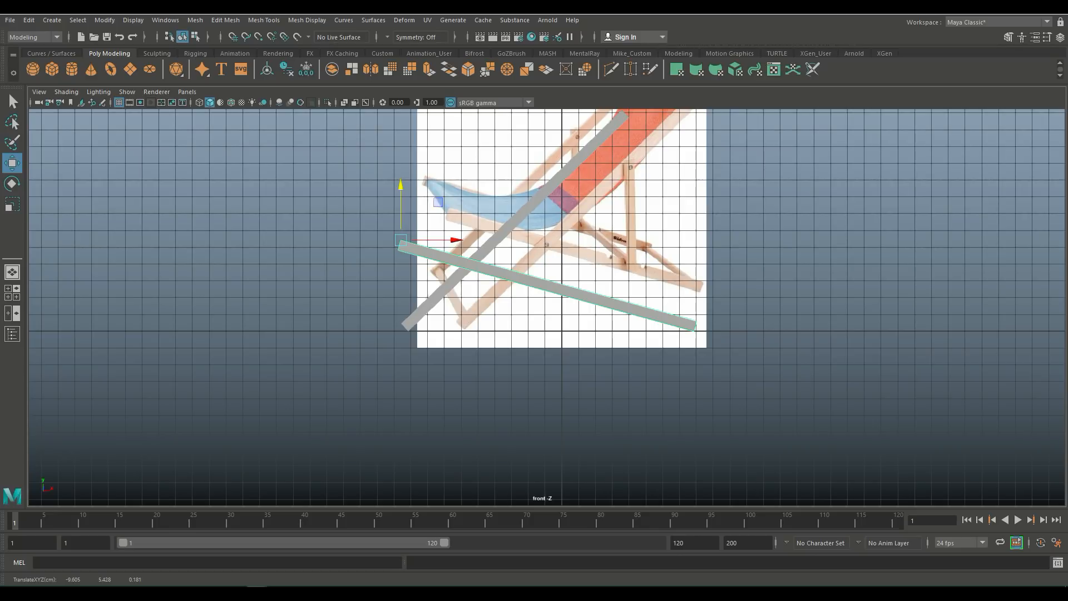
Step: Set the diagonal back plank's rotation to about 34 degrees
click(501, 234)
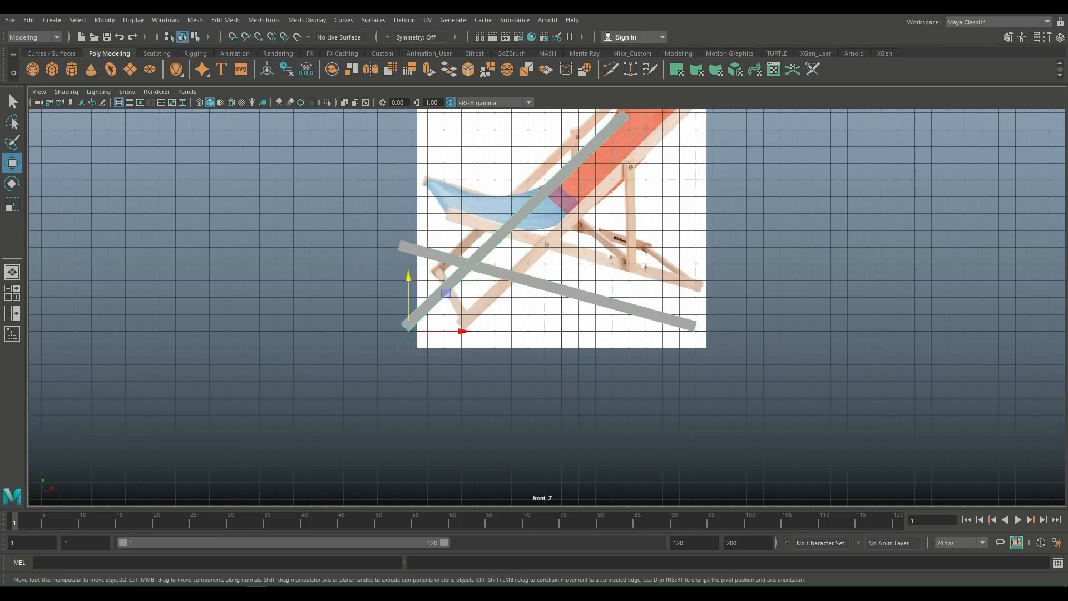
key(e)
drag(445, 296, 453, 306)
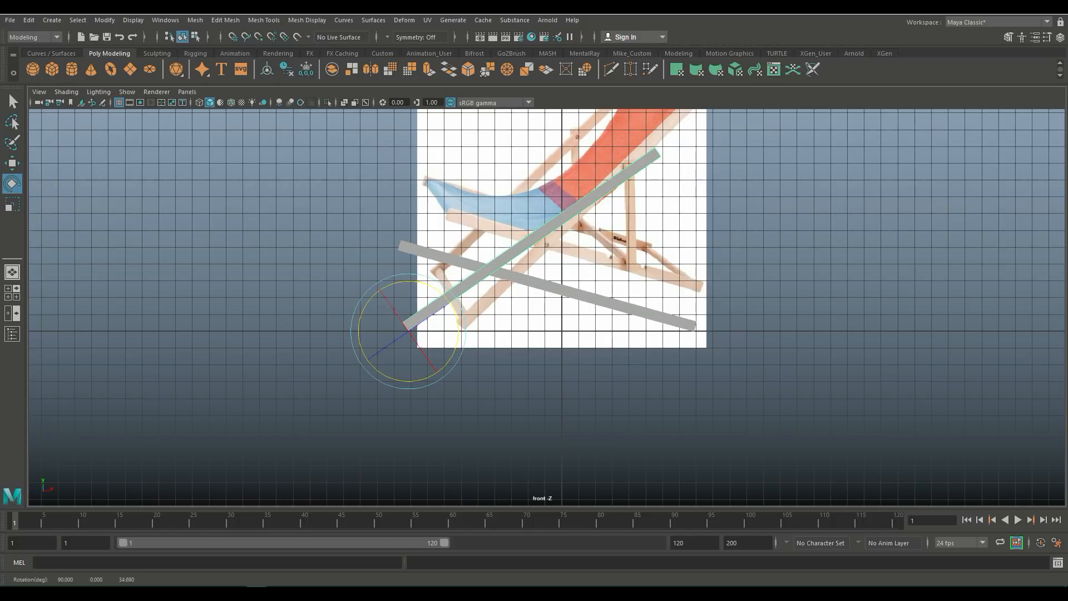
drag(453, 306, 454, 310)
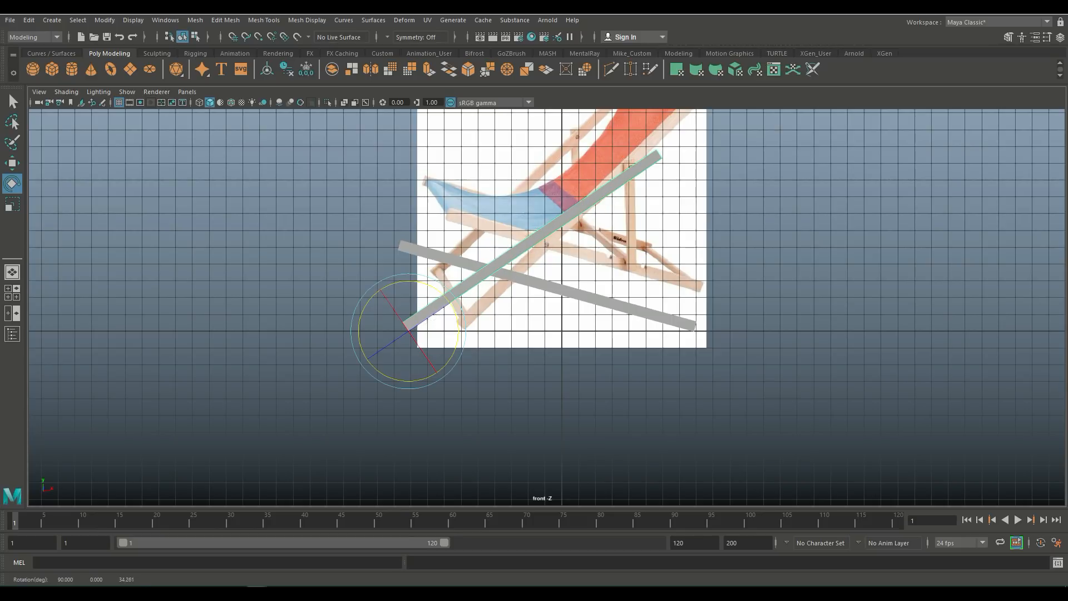
Step: Shorten the lower sloping plank by scaling it along its length
click(568, 290)
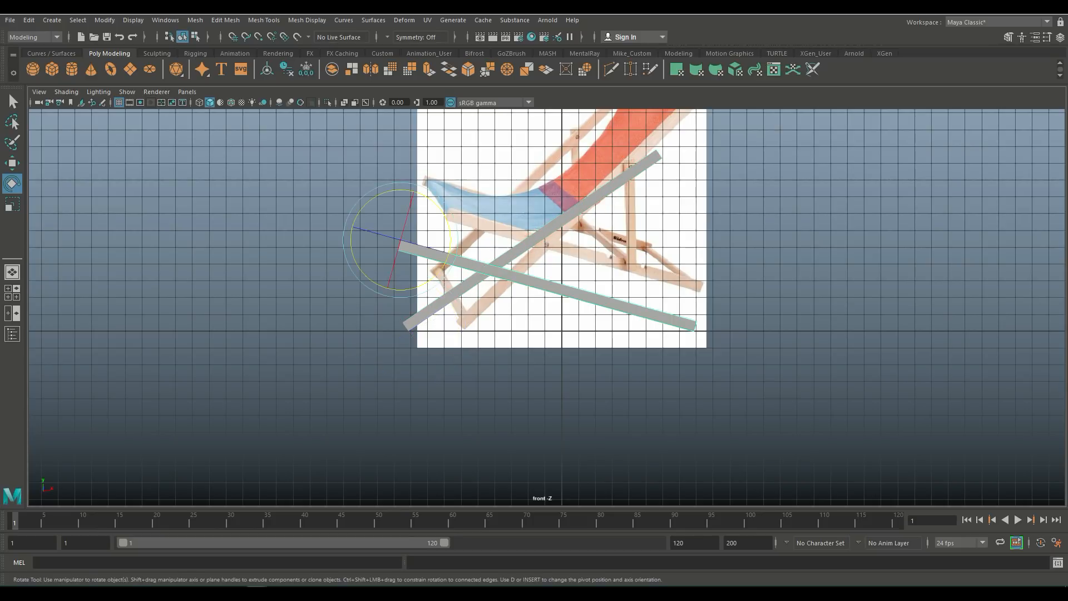
key(r)
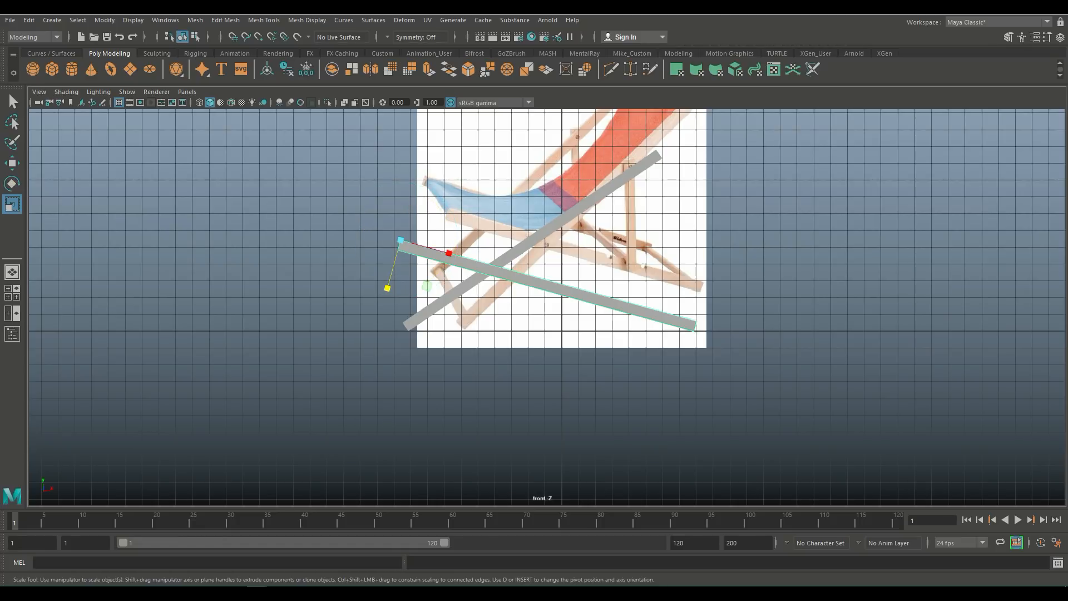
drag(449, 253, 448, 222)
key(e)
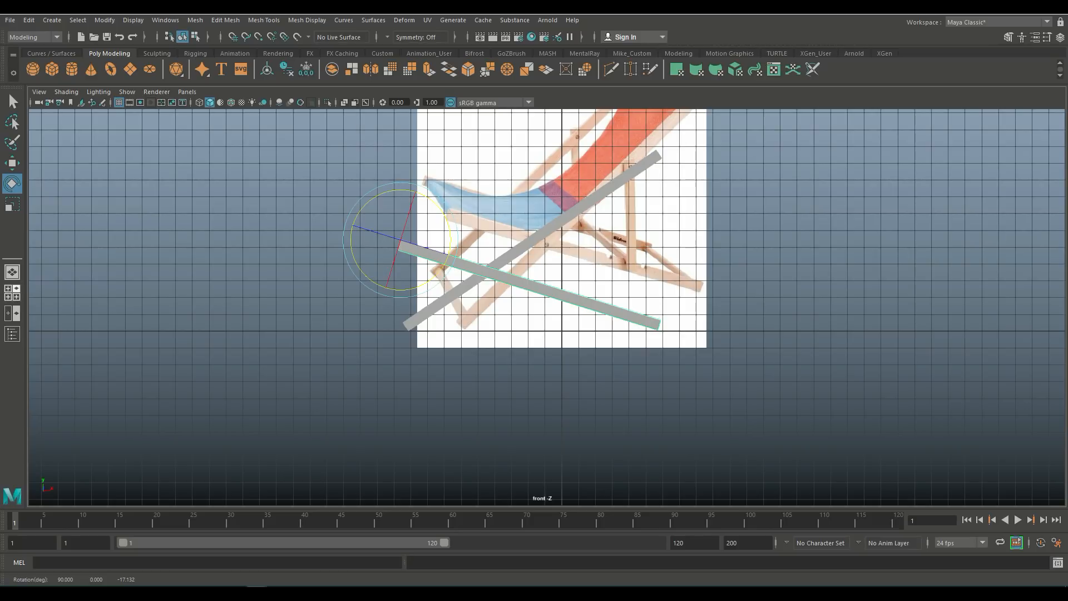
Step: Switch to the perspective view and orbit around the planks to examine them
click(12, 292)
key(space)
scroll(534, 311, up, 3)
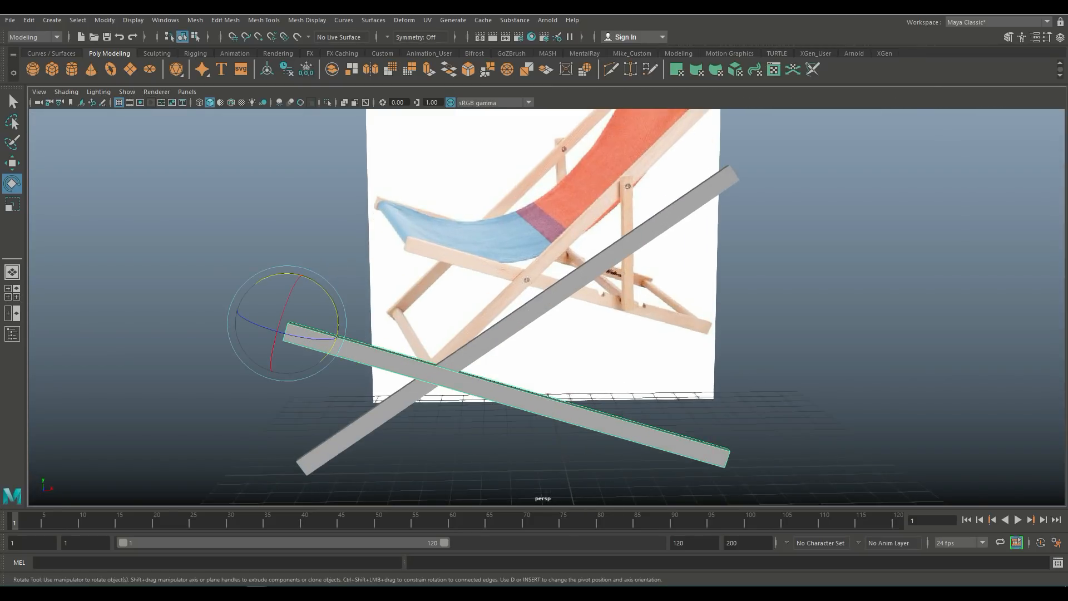
alt+drag(534, 312, 588, 337)
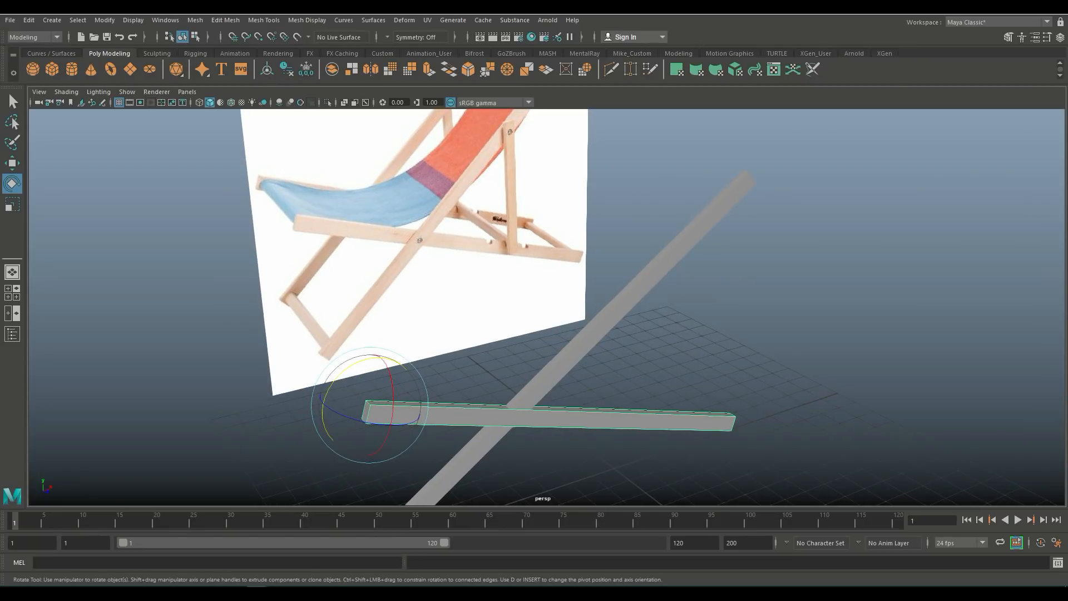
Step: Nudge the lower sloping plank slightly and check its alignment in the top view
key(w)
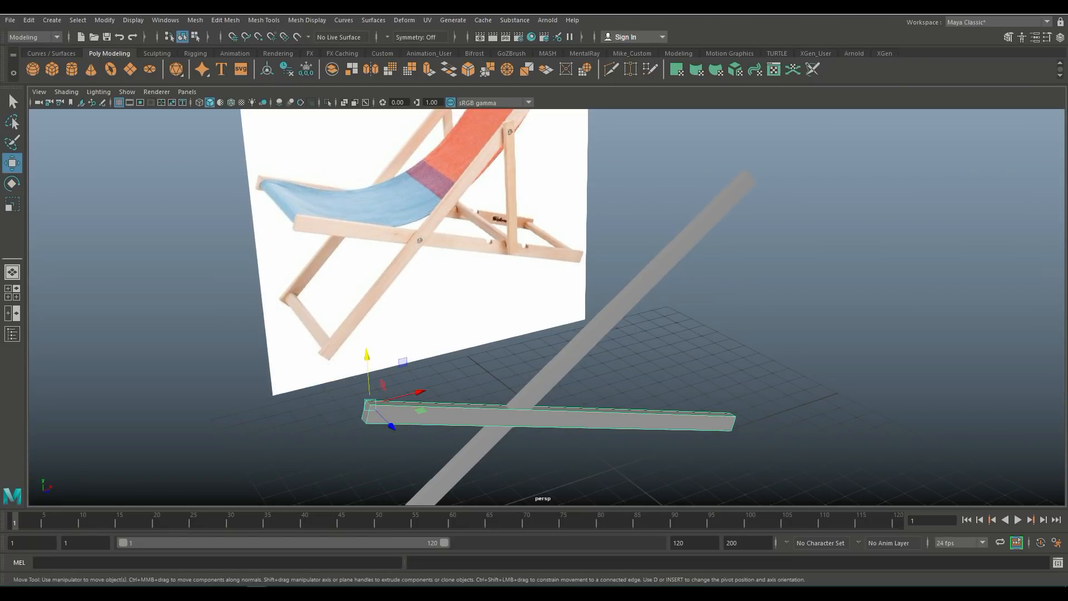
drag(392, 427, 386, 421)
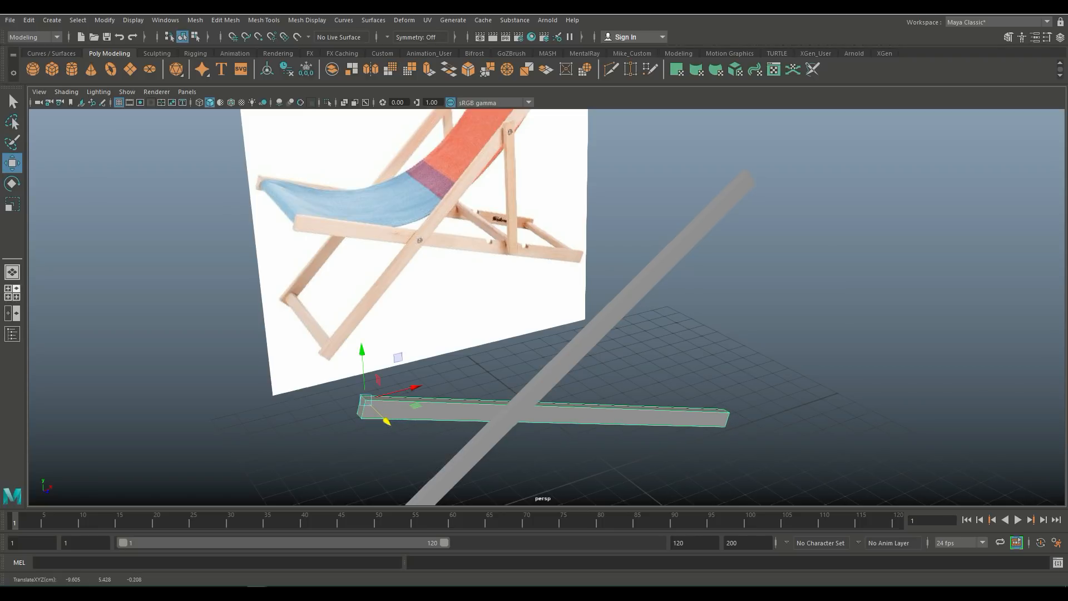
key(space)
key(space)
scroll(547, 306, up, 2)
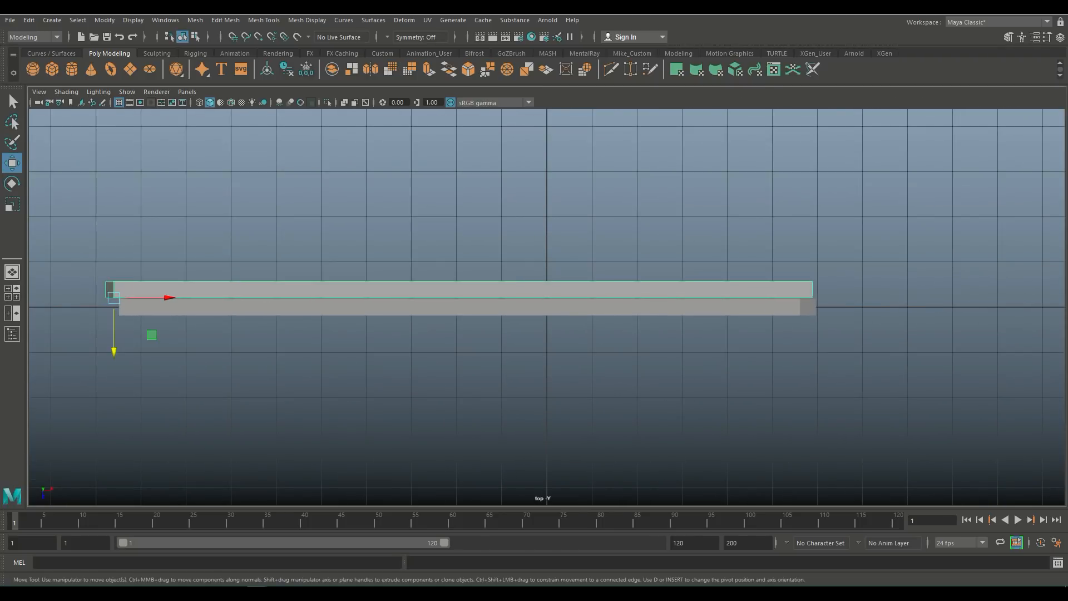
drag(114, 350, 114, 349)
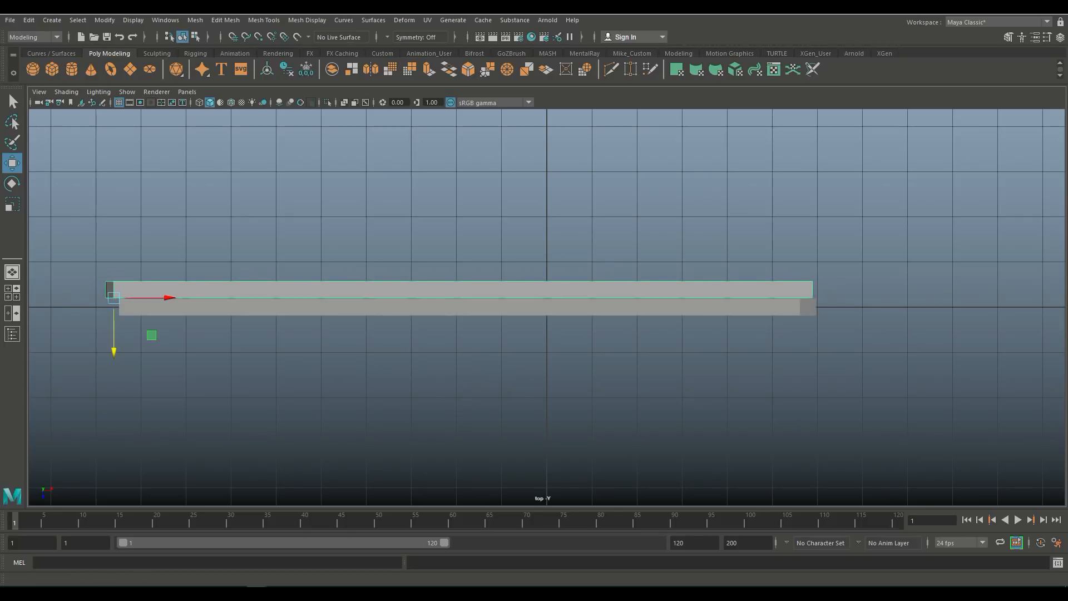
key(space)
key(space)
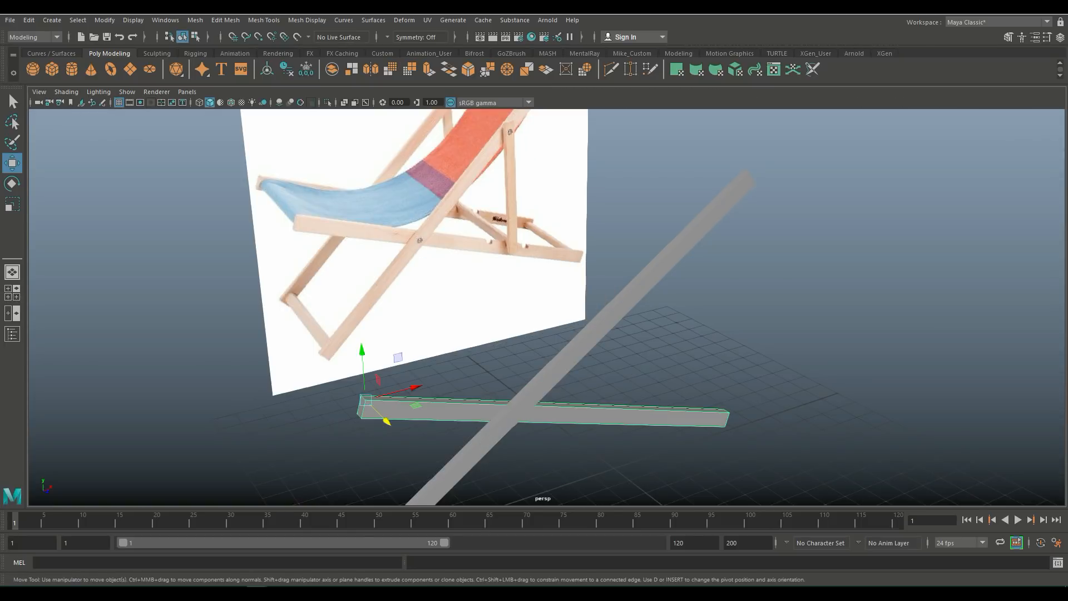
Step: Duplicate the diagonal back plank and move the copy along the X axis
alt+drag(545, 334, 469, 295)
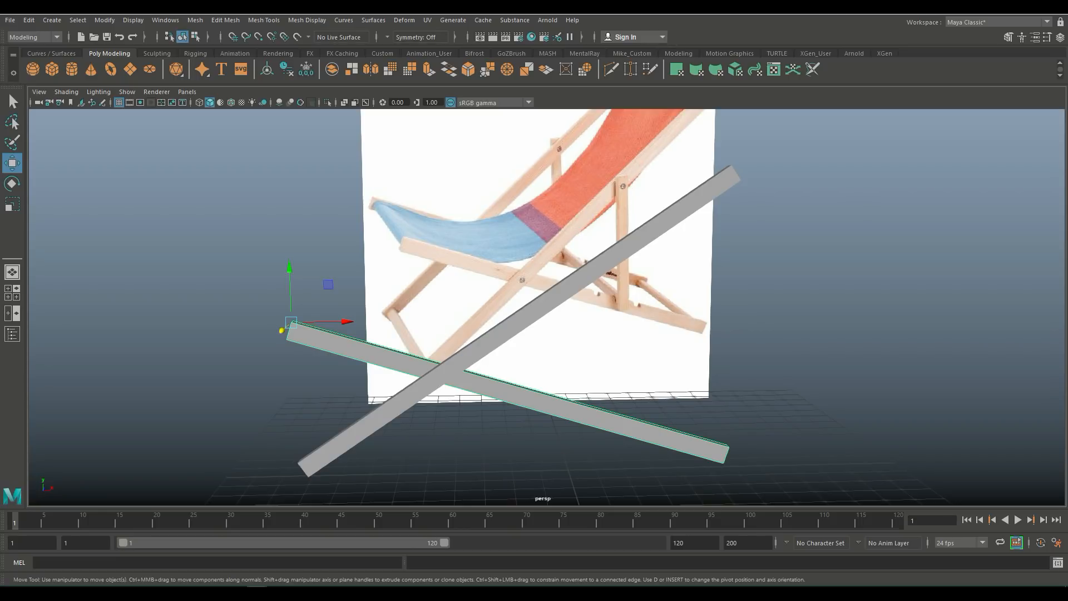
click(501, 334)
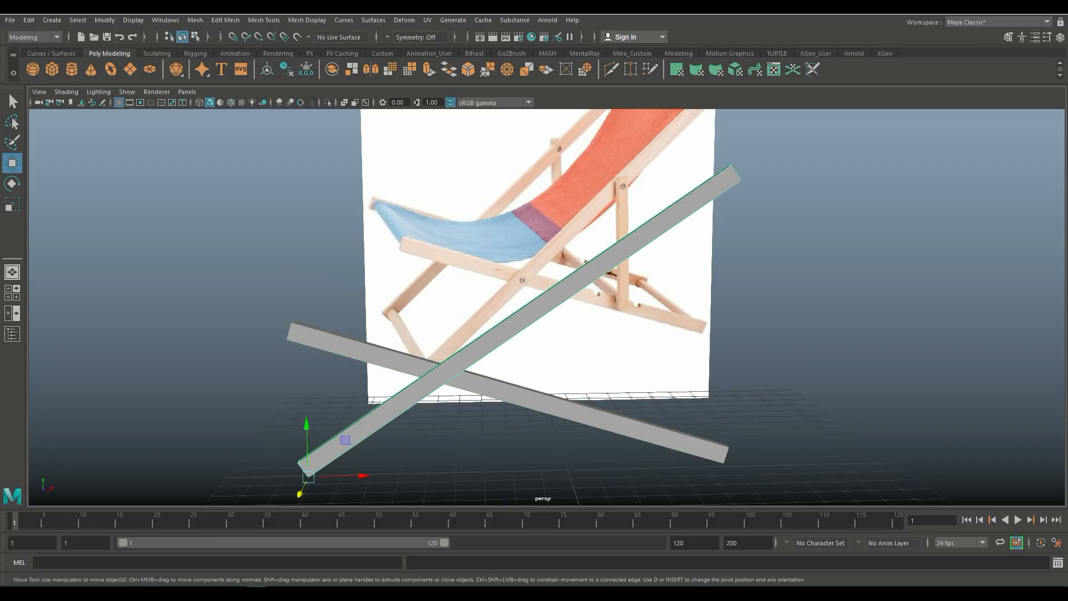
key(ctrl+d)
drag(308, 477, 539, 474)
Step: Rotate the duplicated plank upright, setting its Z rotation to -90 degrees
key(e)
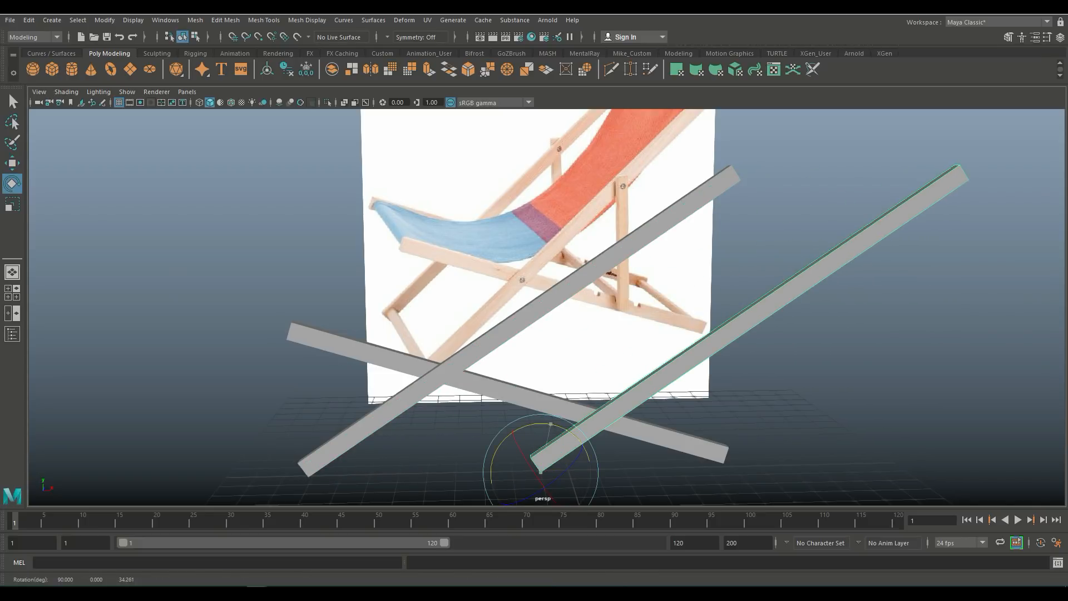
drag(551, 424, 589, 469)
scroll(590, 469, down, 2)
alt+middle_drag(590, 469, 524, 337)
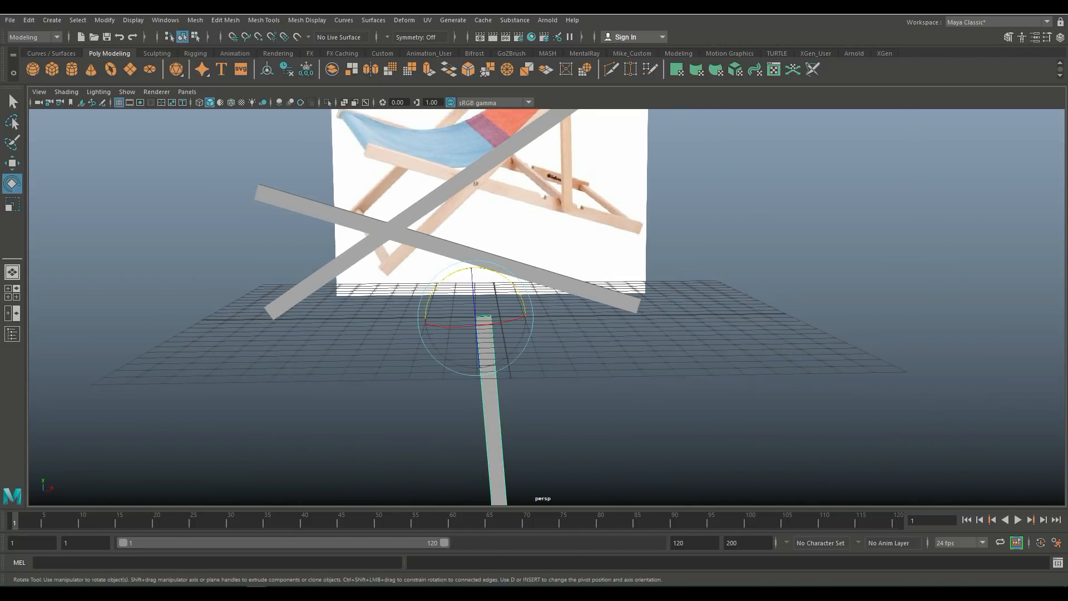
key(ctrl+a)
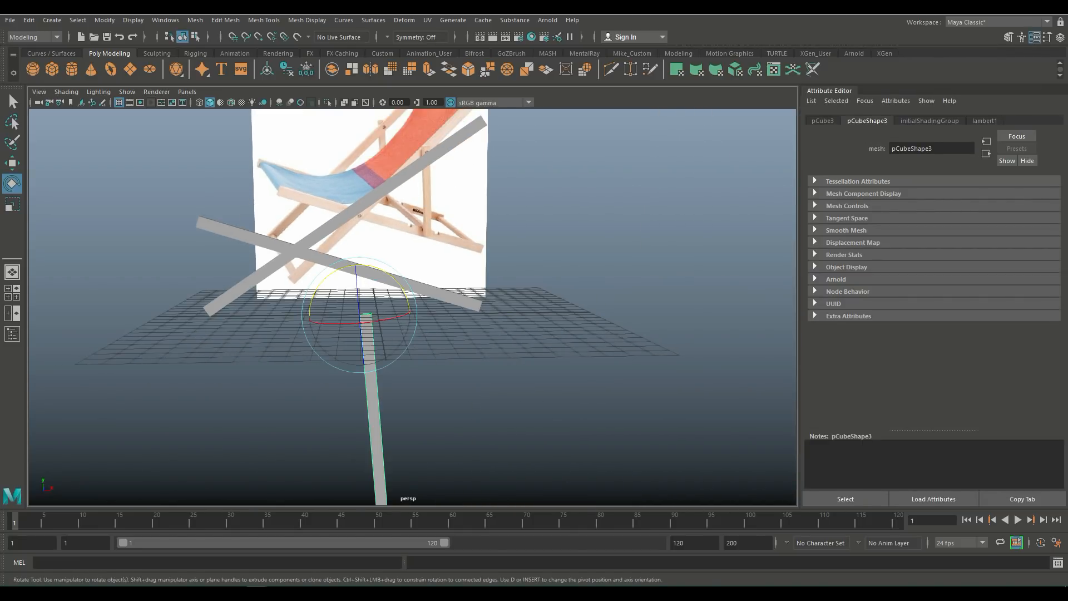
click(822, 120)
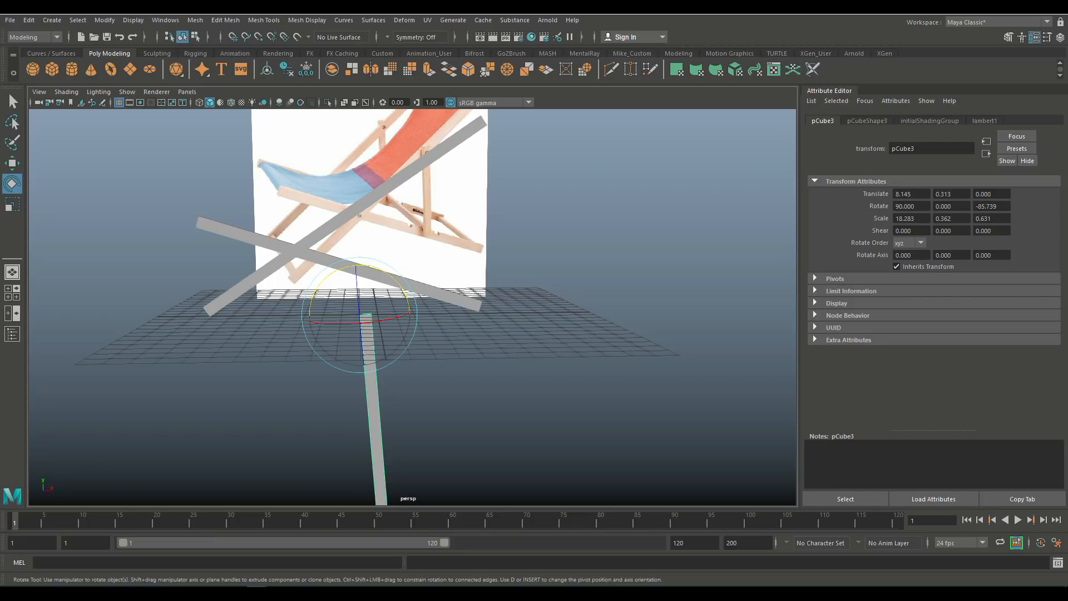
drag(1000, 206, 974, 206)
text(-90)
key(Return)
click(629, 233)
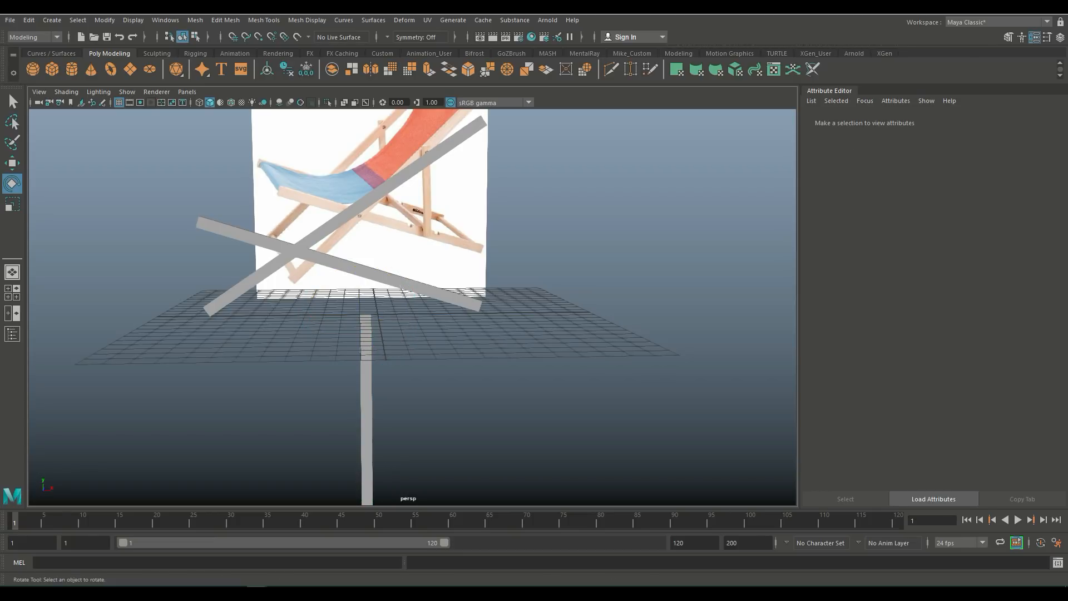
click(366, 398)
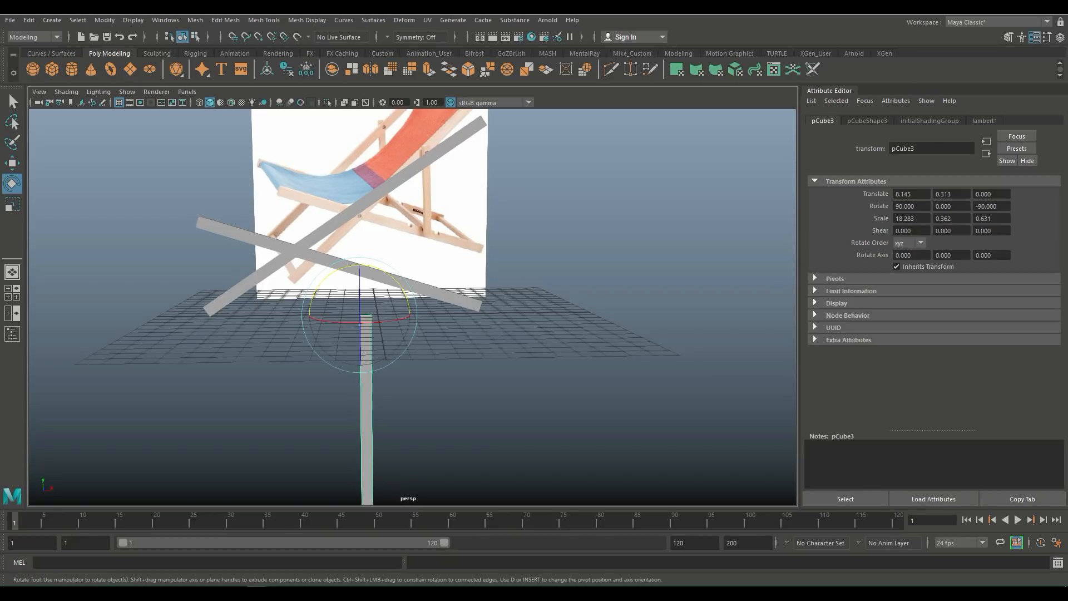
Step: Move the upright plank up and along X to line up with the chair's rear vertical leg in the front view
key(w)
drag(359, 262, 359, 149)
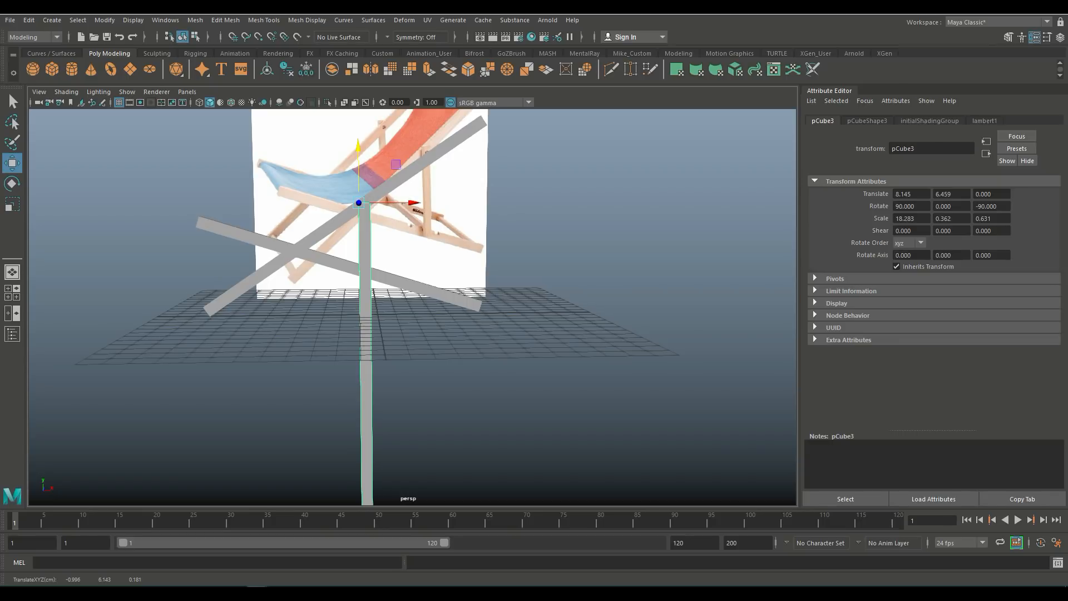
scroll(412, 306, down, 4)
click(12, 289)
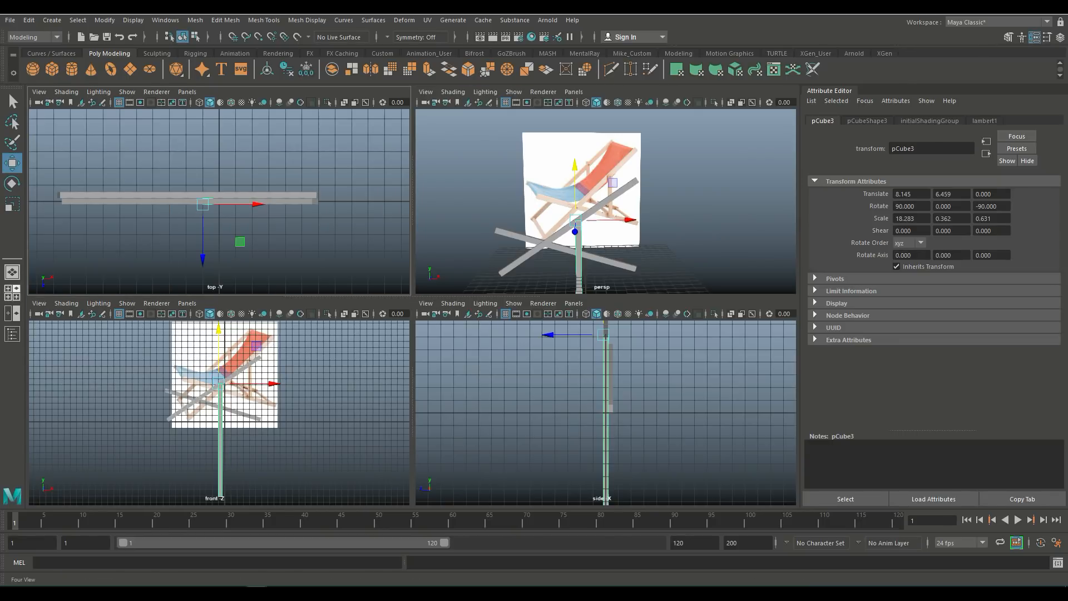
key(space)
alt+middle_drag(412, 278, 394, 386)
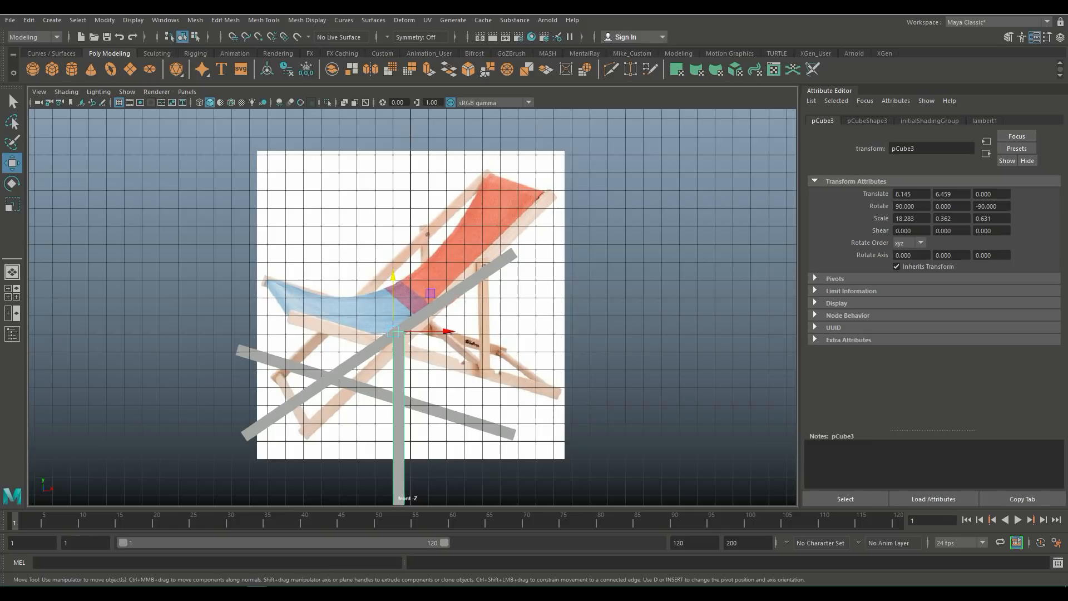
drag(434, 332, 488, 331)
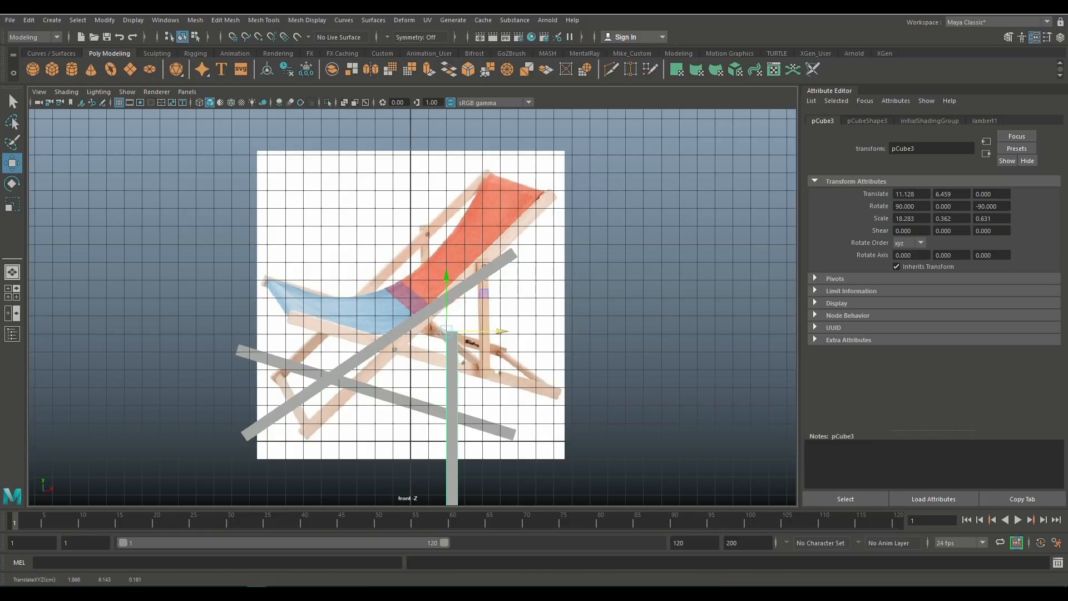
drag(446, 300, 446, 262)
Step: Shorten the upright plank by moving its bottom vertices up to meet the lower sloping plank
alt+middle_drag(451, 356, 482, 122)
right_drag(479, 282, 479, 245)
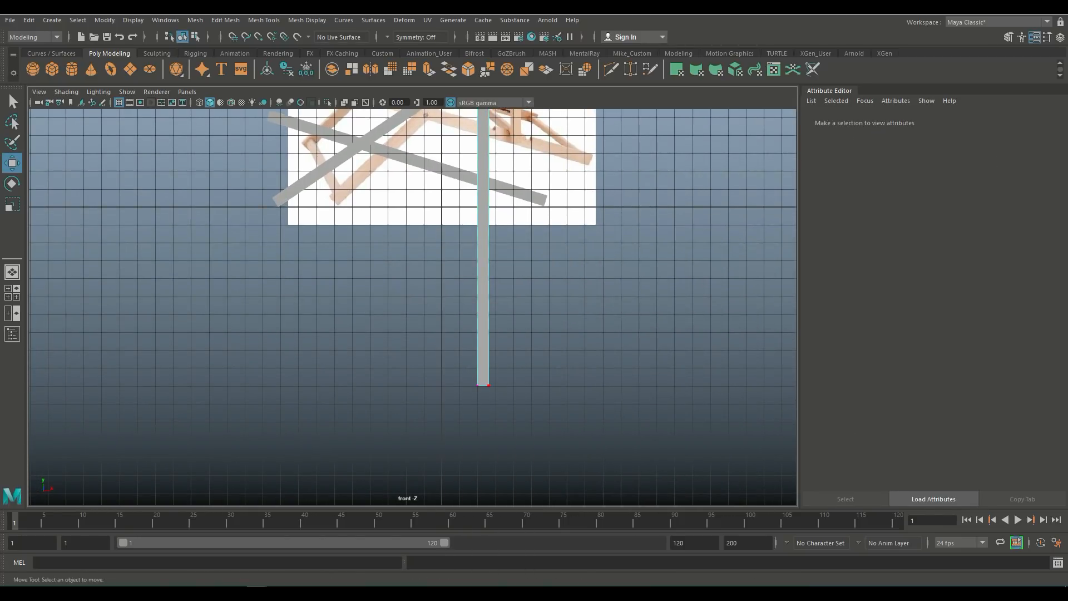
drag(465, 370, 501, 398)
drag(483, 339, 483, 136)
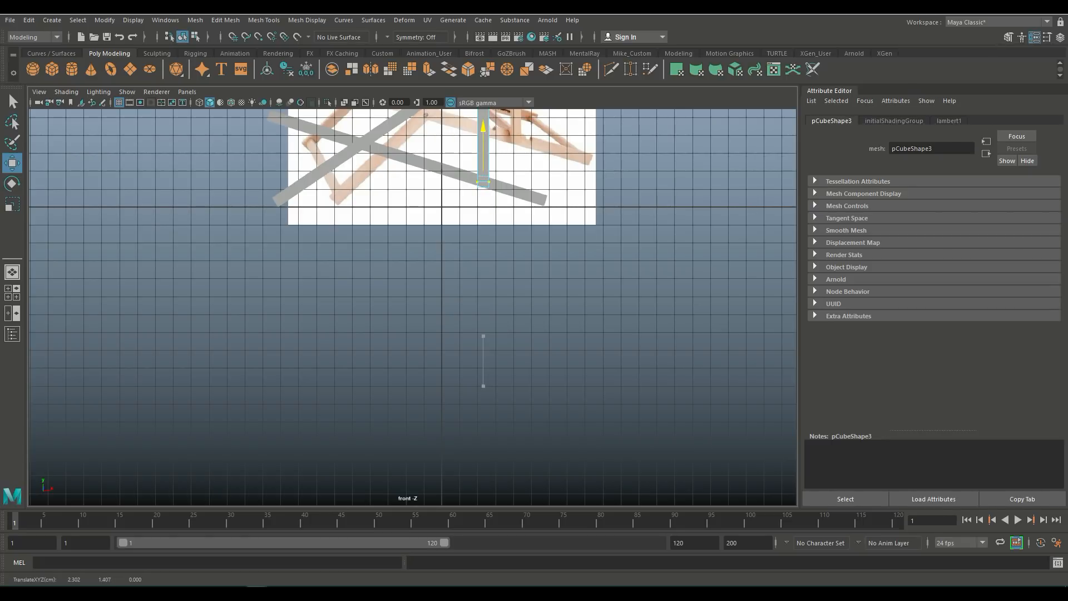
alt+middle_drag(483, 136, 466, 414)
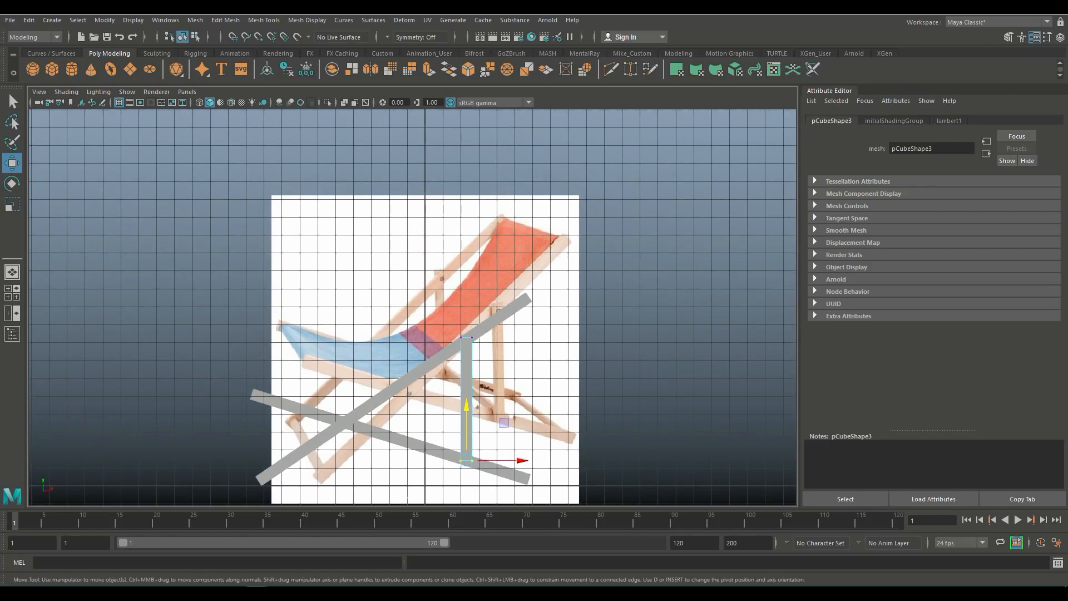
Step: Move the upright plank slightly along Z in the perspective view
scroll(413, 308, up, 2)
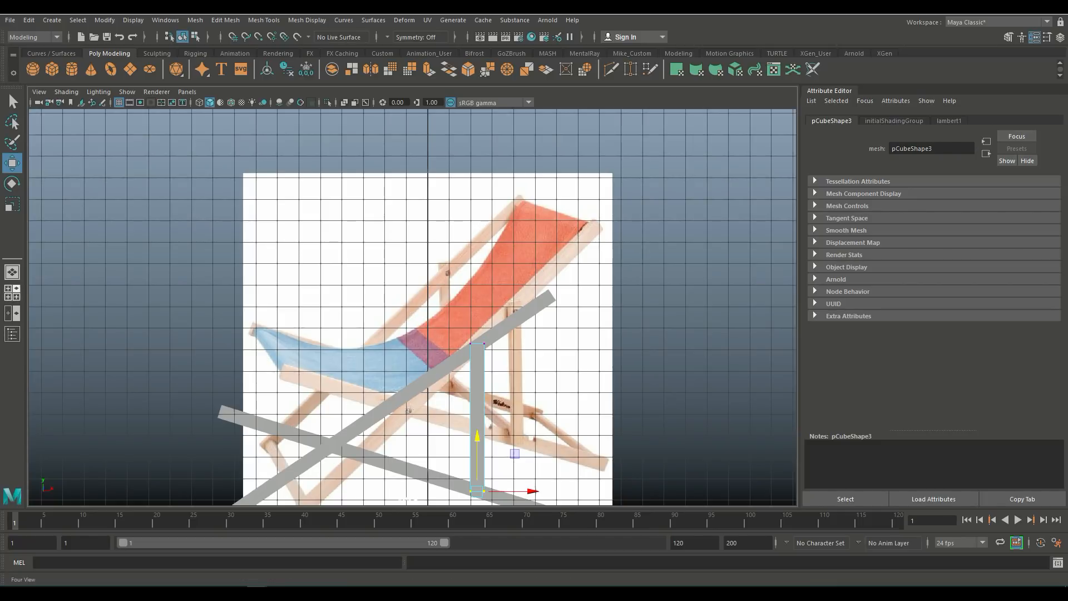
click(13, 293)
key(space)
scroll(412, 308, up, 4)
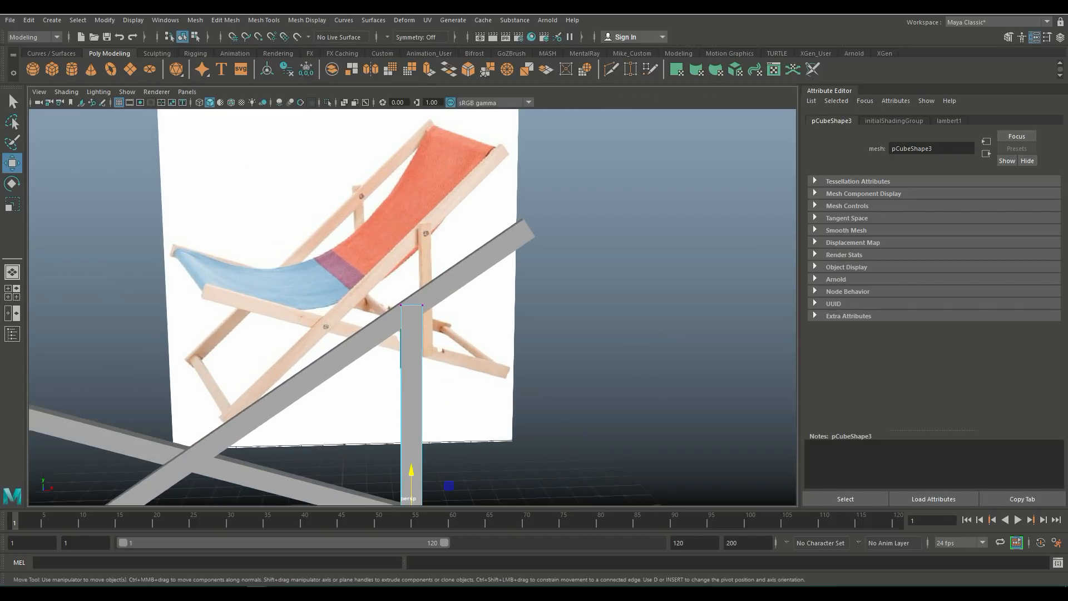
alt+drag(413, 307, 479, 328)
alt+middle_drag(478, 328, 487, 207)
alt+drag(487, 207, 547, 221)
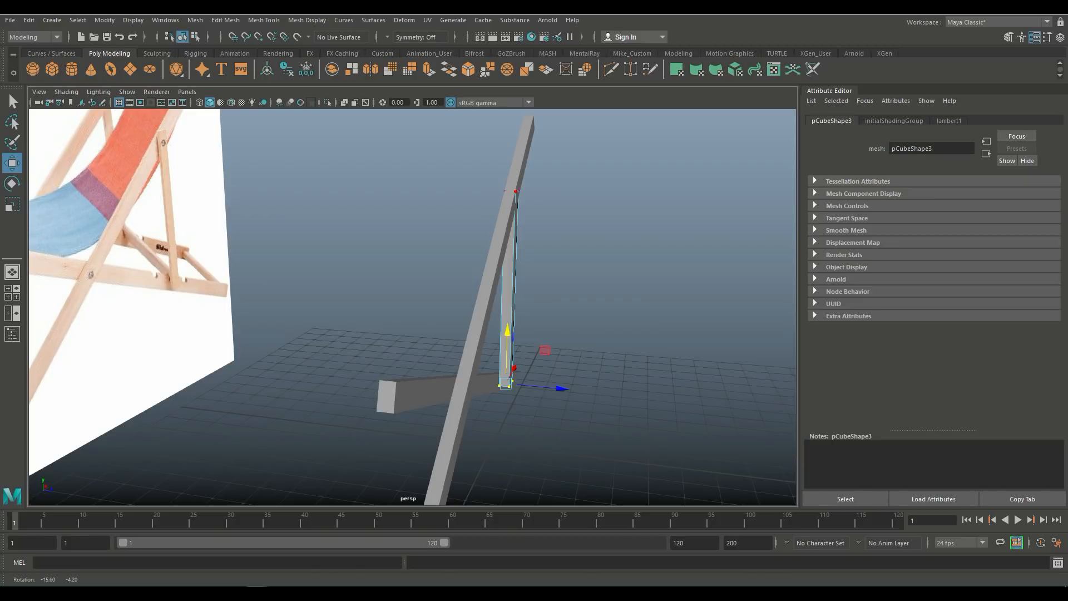
alt+middle_drag(547, 220, 582, 261)
mouse_move(582, 262)
alt+mouse_down()
mouse_move(591, 272)
mouse_move(601, 253)
mouse_move(615, 262)
mouse_move(594, 261)
alt+mouse_up()
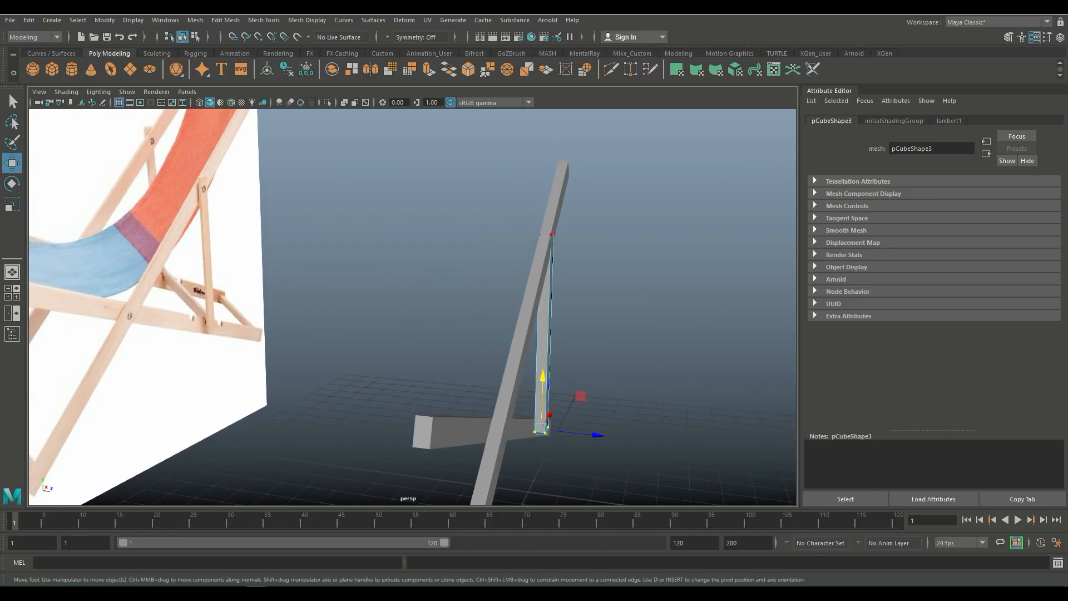
right_drag(544, 281, 596, 284)
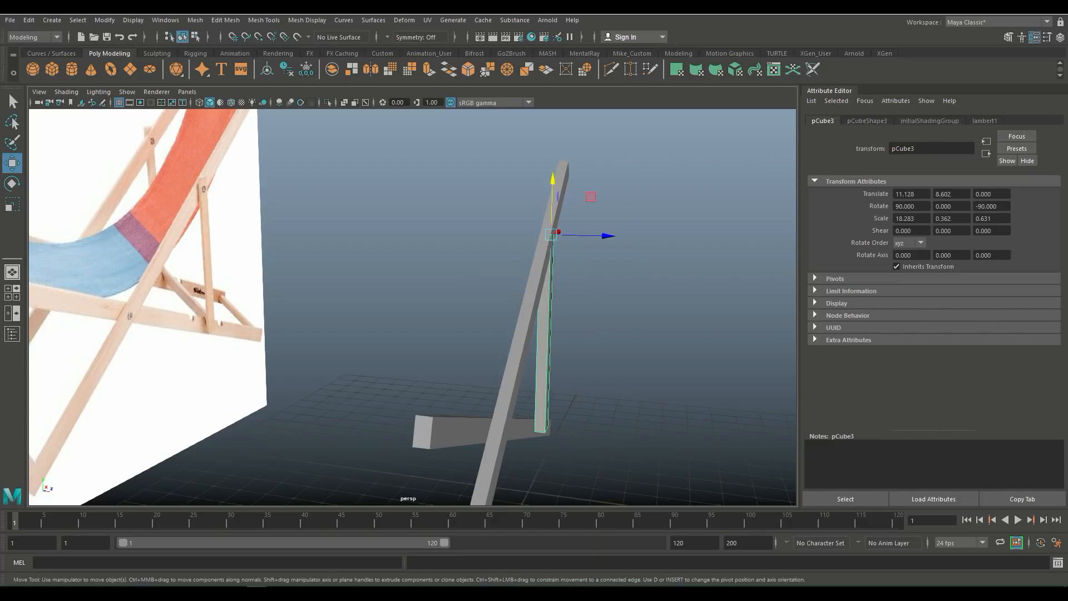
drag(606, 235, 617, 278)
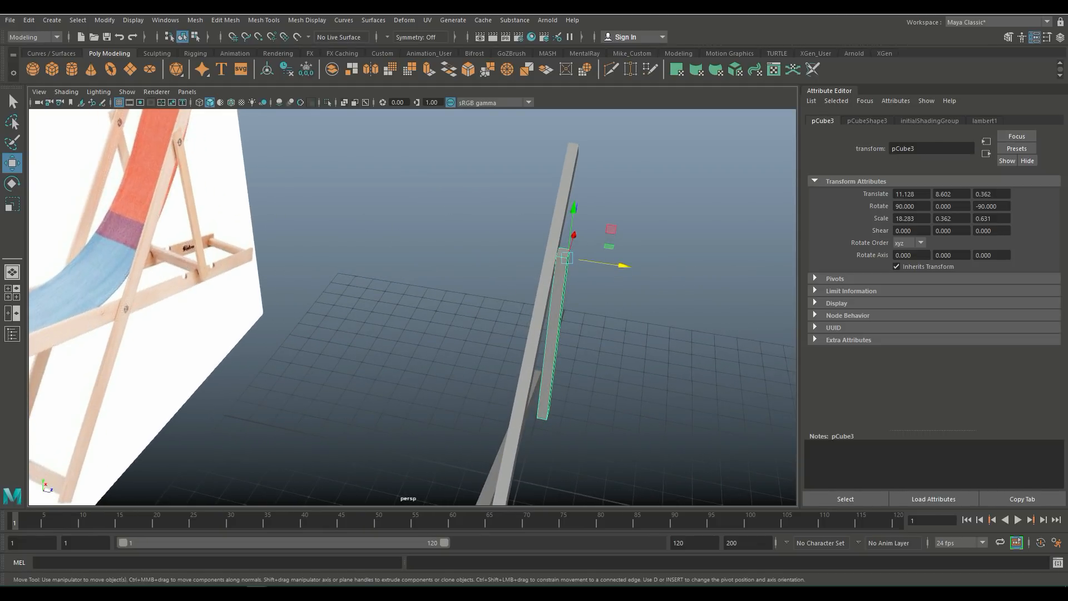
Step: Select the lower sloping plank and set the Insert Edge Loop tool to equal distance from edge
scroll(617, 278, down, 5)
alt+drag(616, 278, 483, 259)
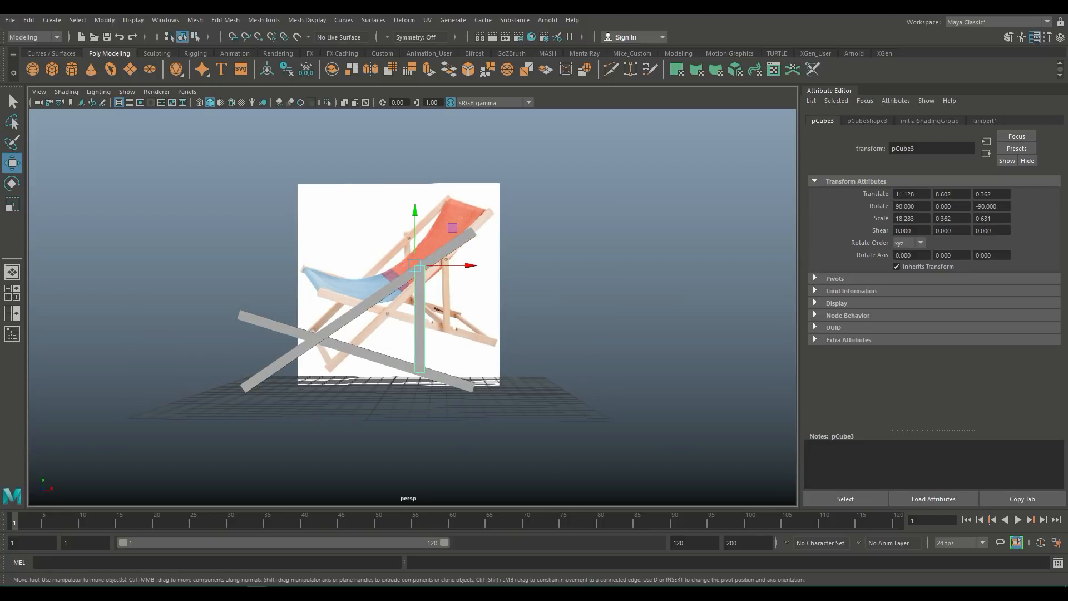
alt+middle_drag(483, 259, 528, 172)
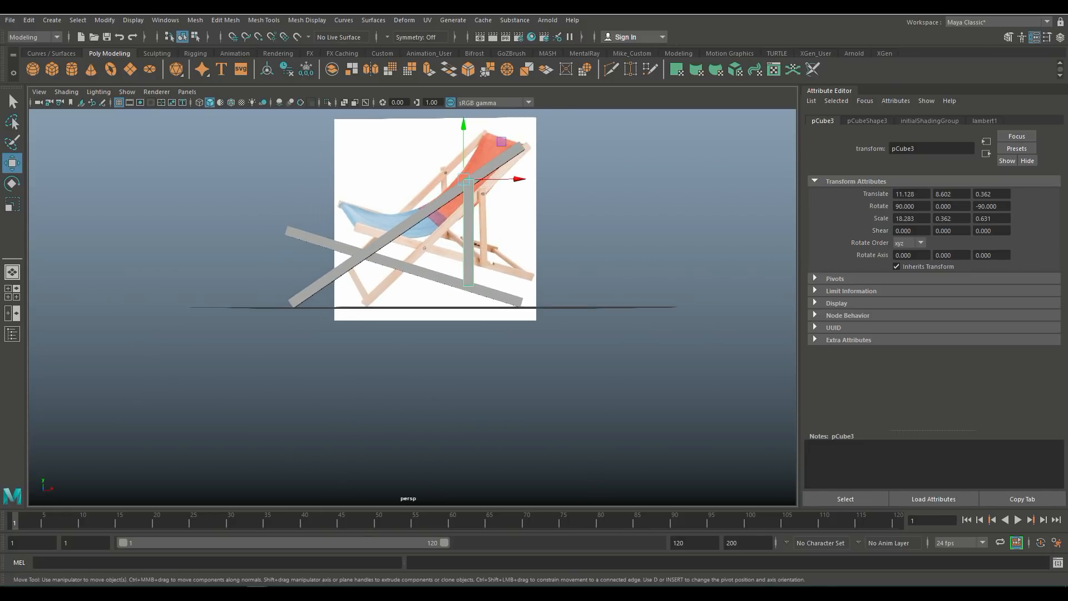
scroll(529, 173, up, 5)
alt+drag(528, 173, 522, 203)
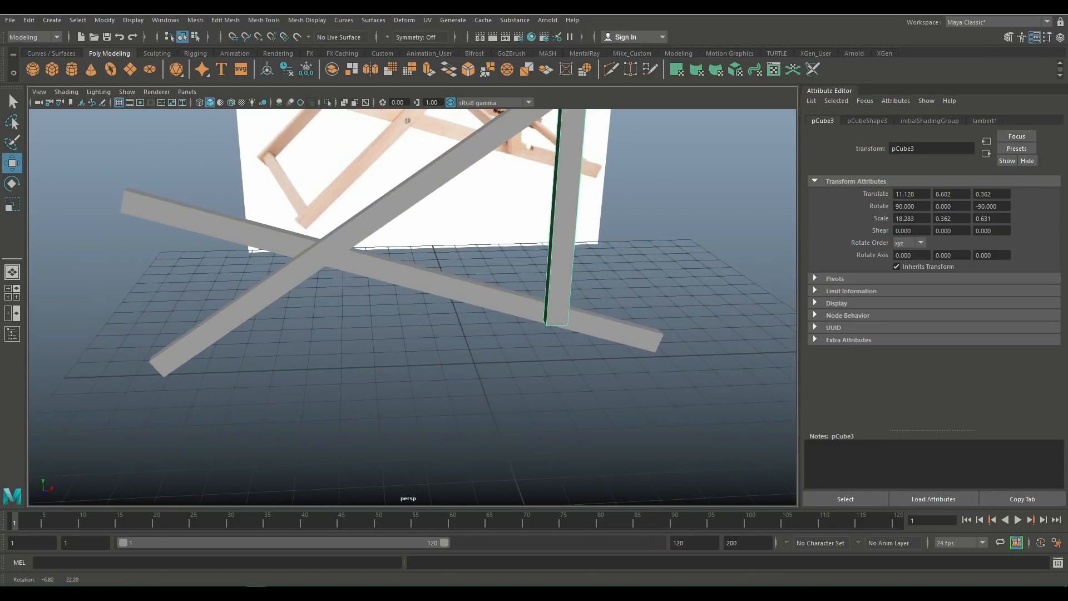
click(490, 297)
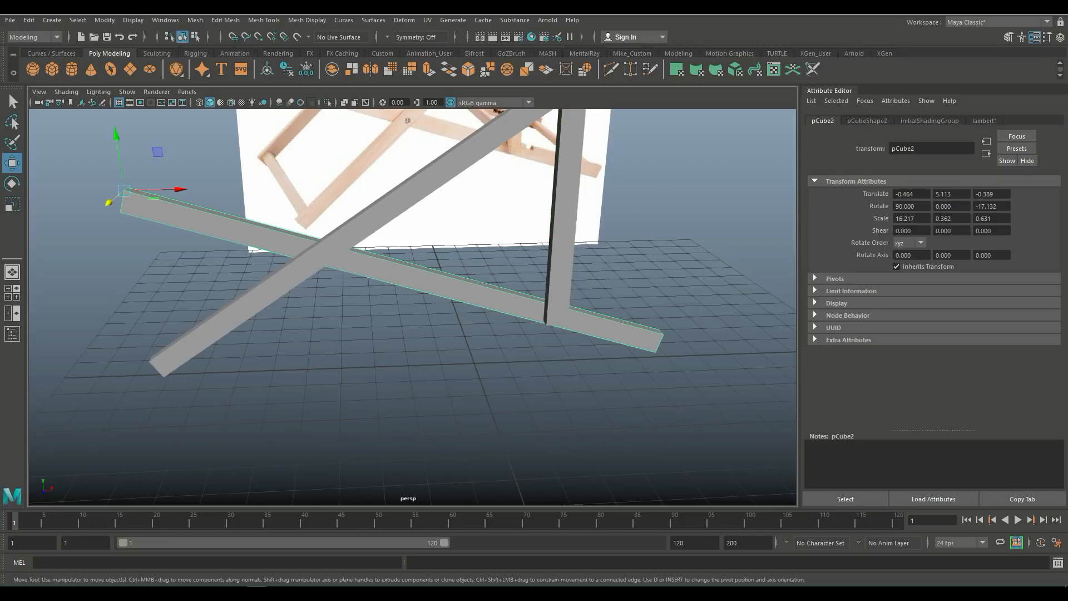
click(264, 20)
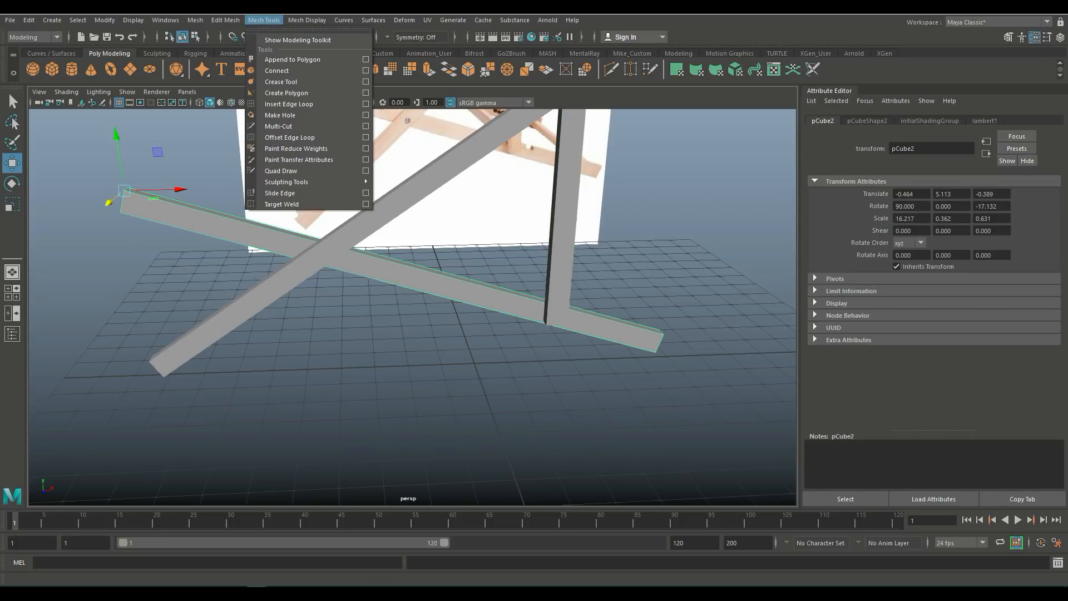
click(366, 104)
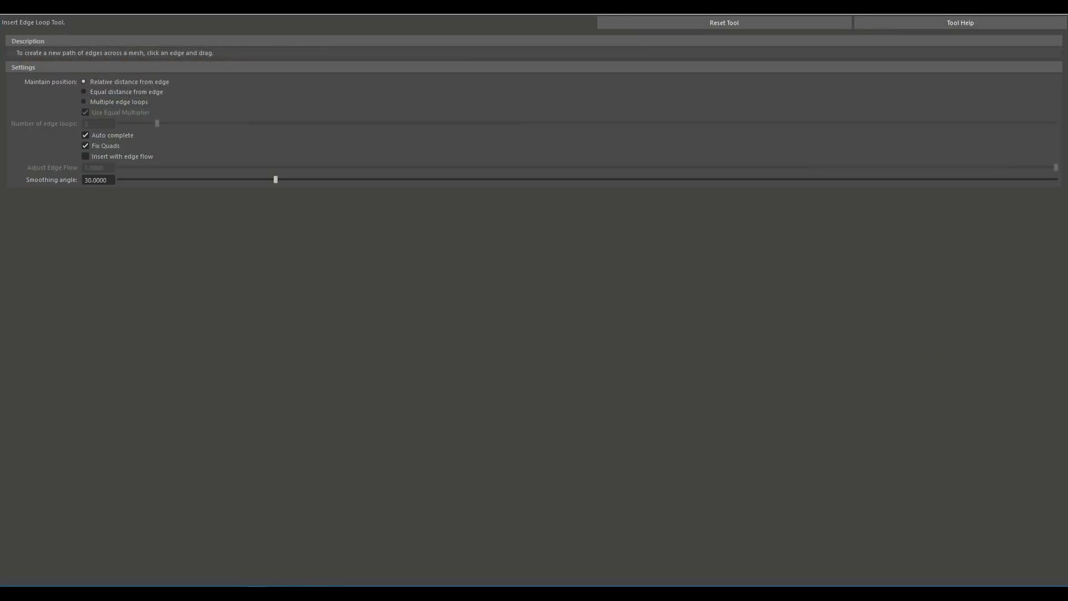
click(111, 102)
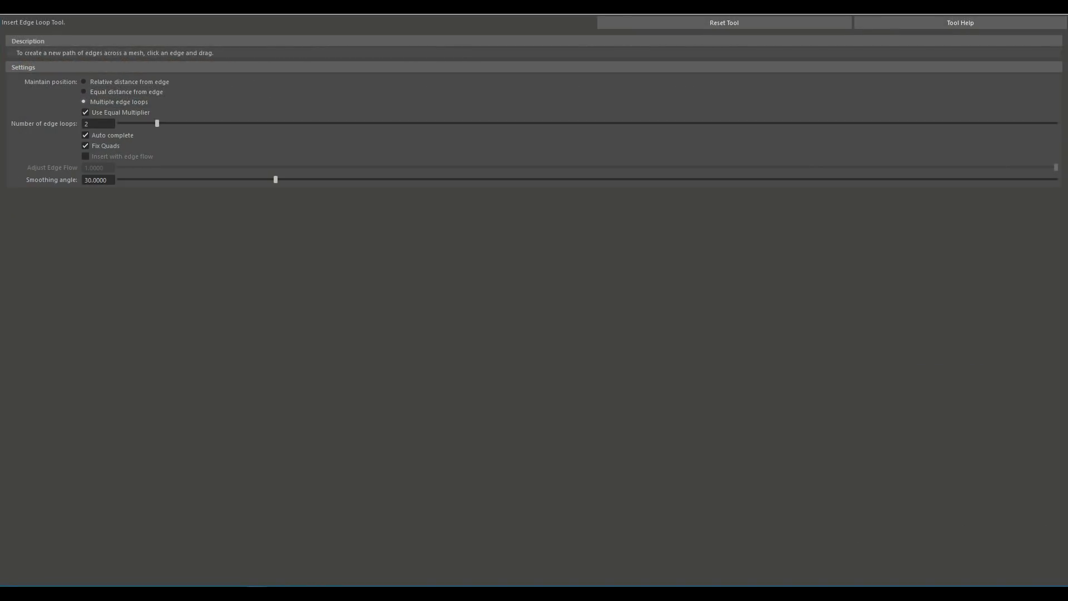
click(111, 91)
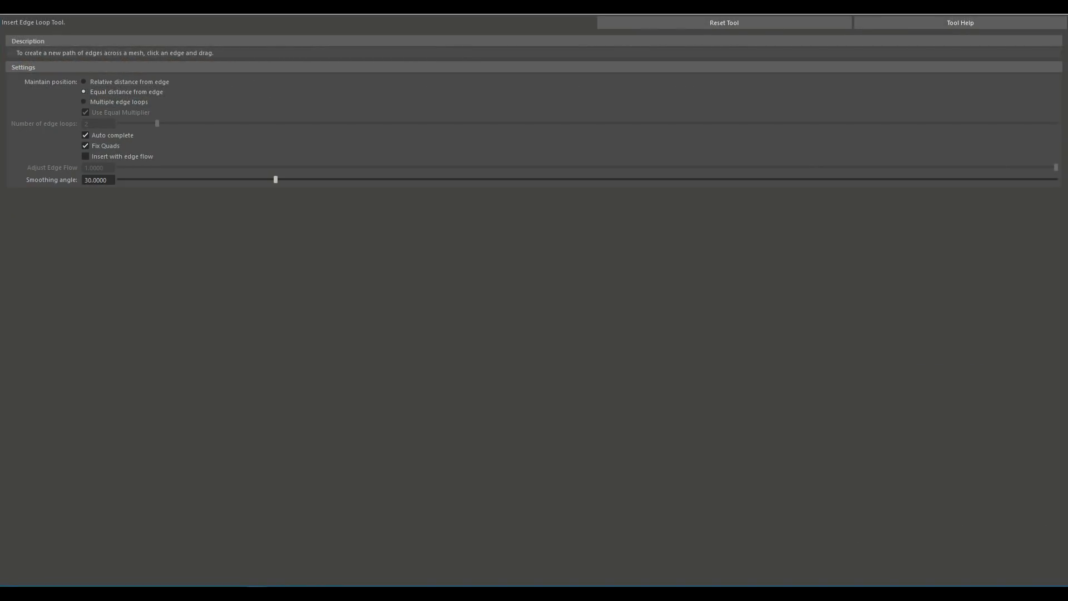
click(1004, 7)
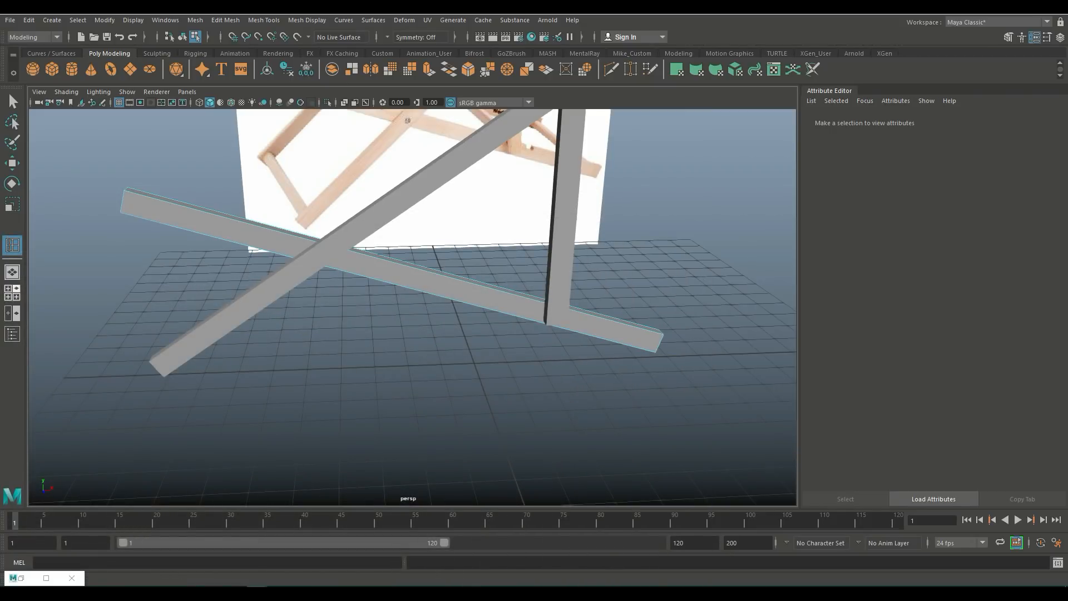
click(12, 293)
key(space)
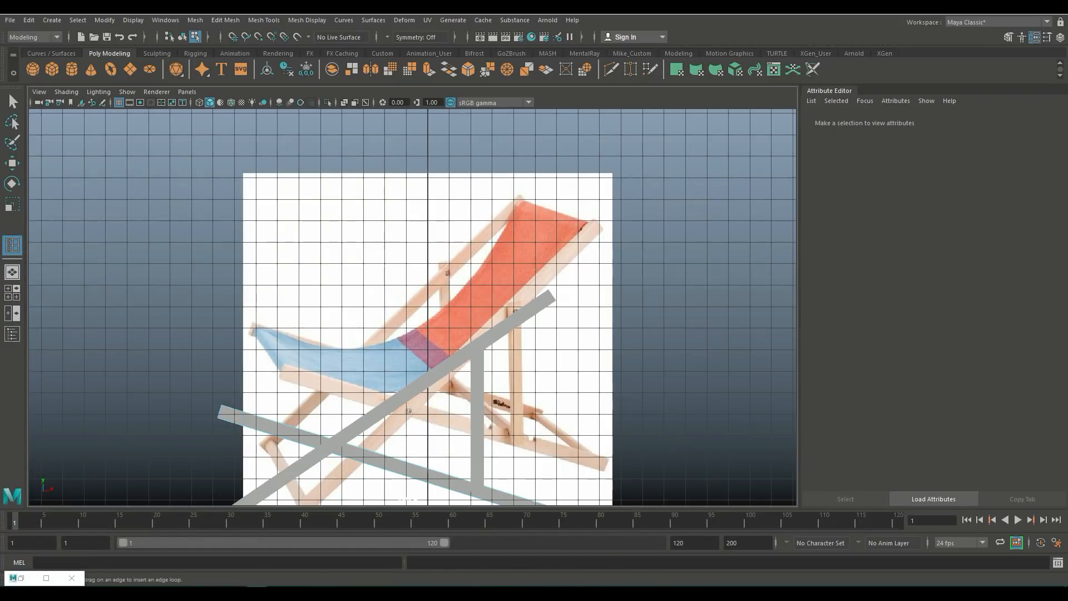
Step: Select the lower sloping plank and insert two edge loops on either side of where the upright plank meets it
alt+middle_drag(412, 333, 413, 274)
click(334, 356)
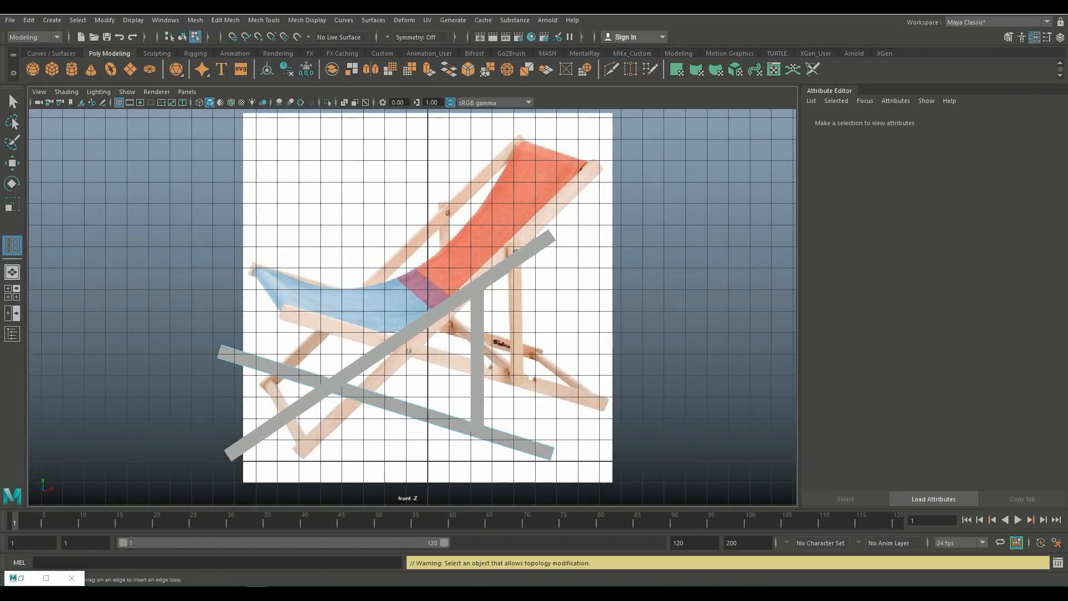
right_click(287, 162)
click(312, 170)
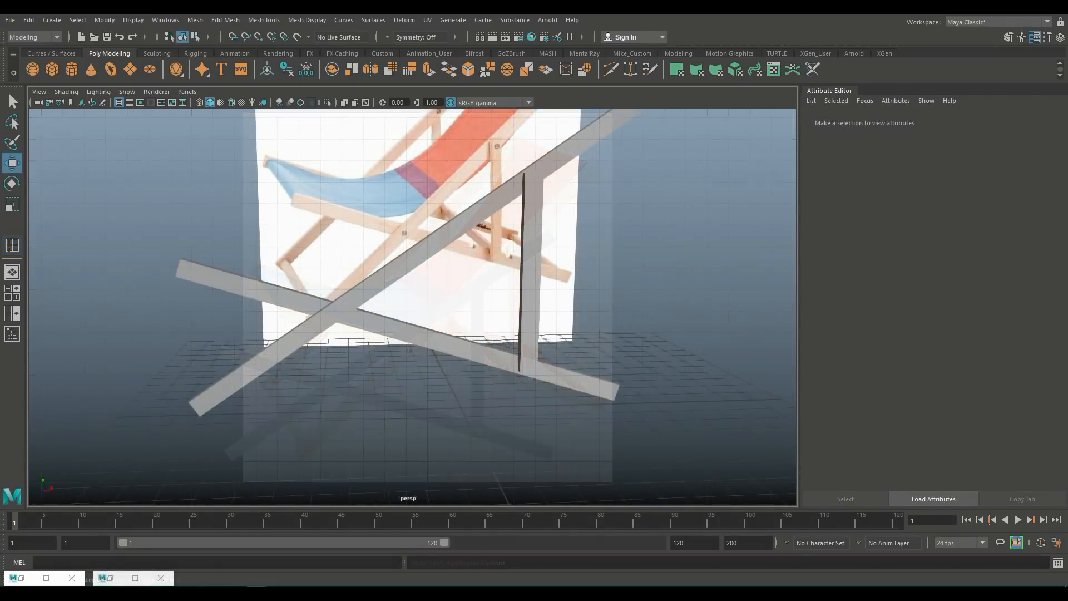
key(space)
key(space)
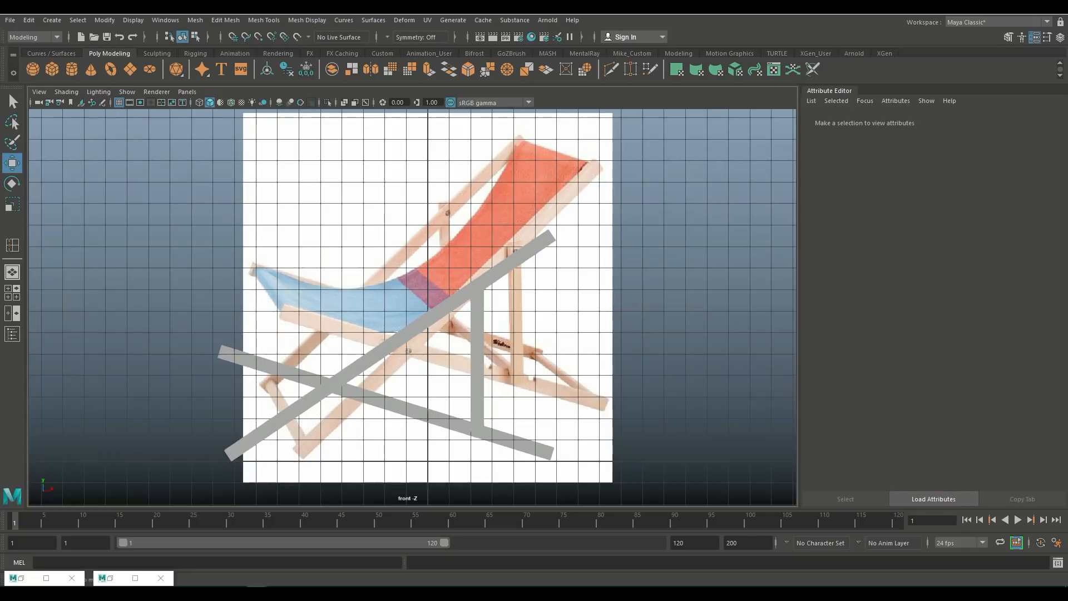
alt+middle_drag(490, 412, 459, 310)
alt+right_drag(459, 310, 567, 334)
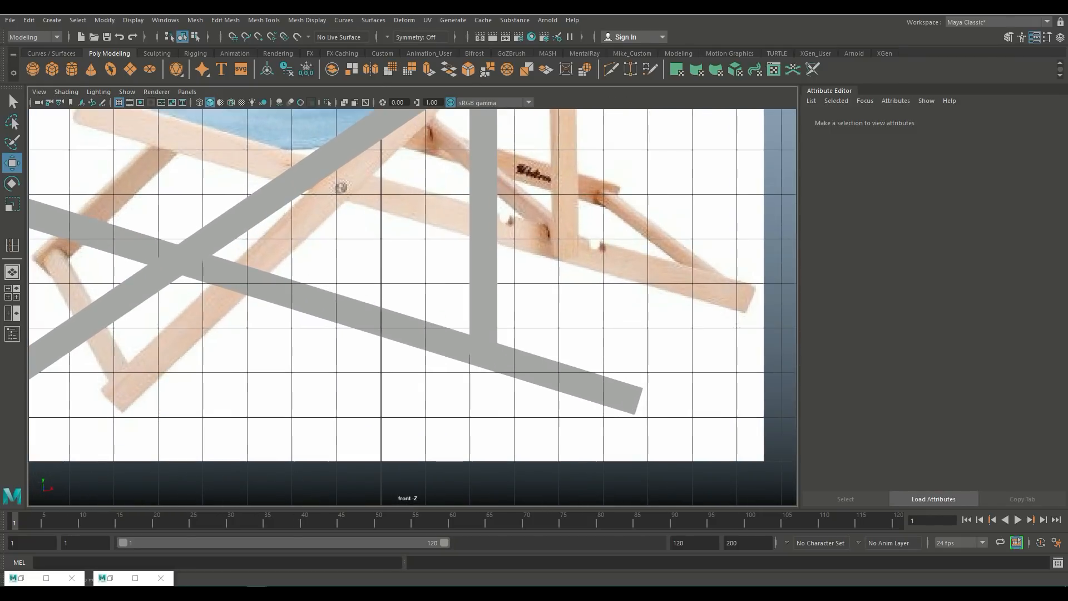
click(557, 376)
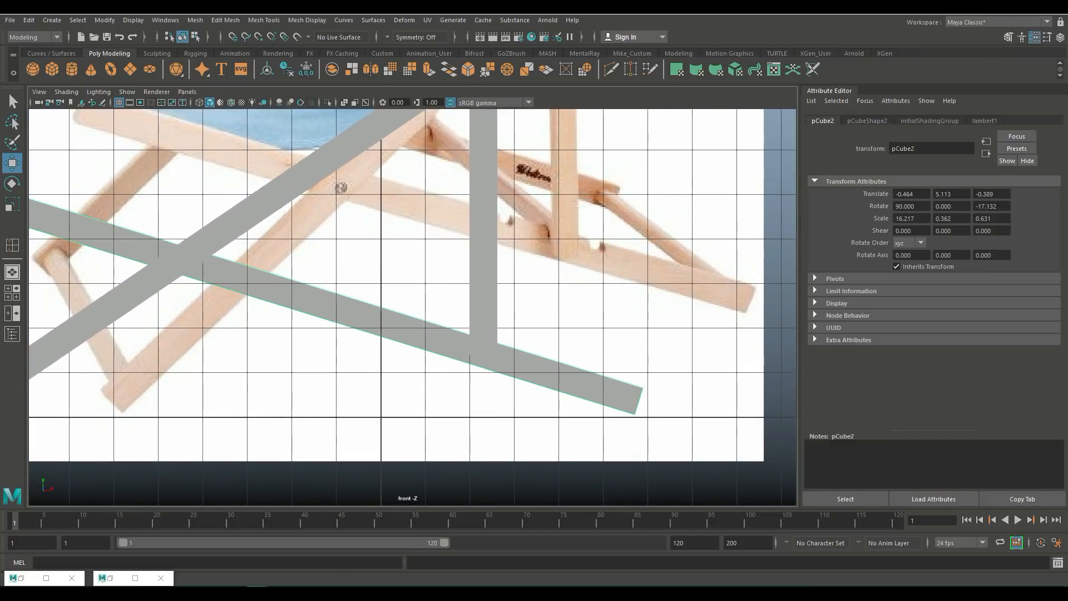
click(264, 20)
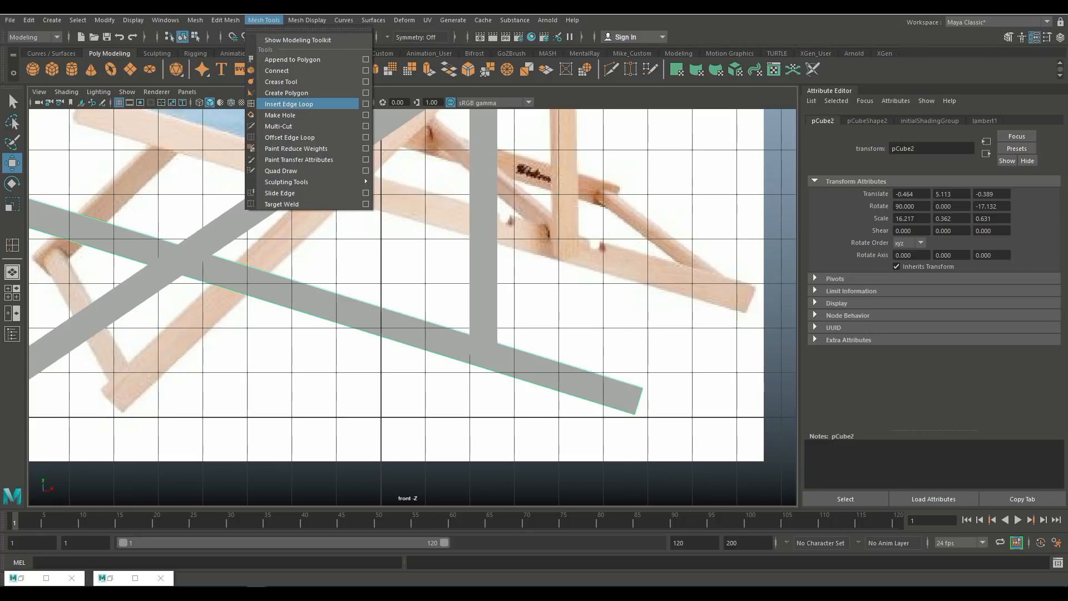
click(289, 104)
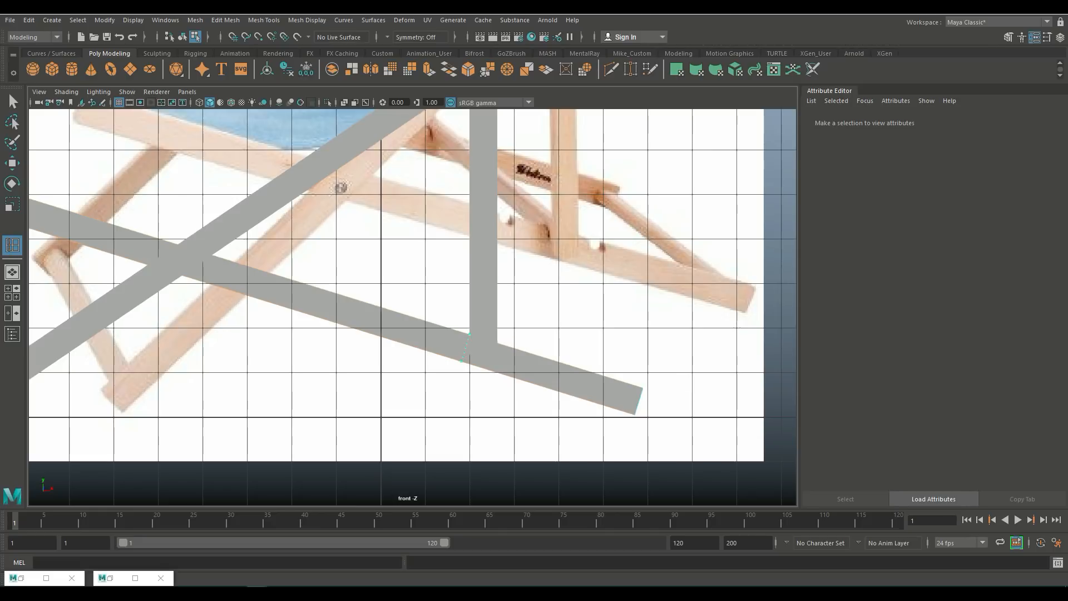
click(468, 335)
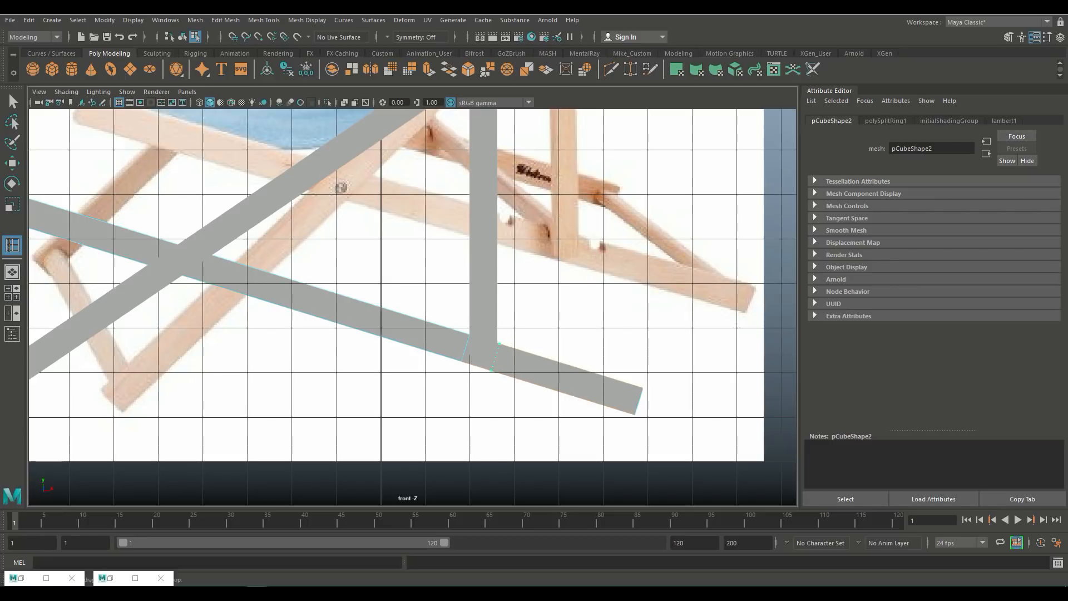
click(498, 347)
Step: Duplicate the upright plank and rotate the copy to lie horizontally
key(space)
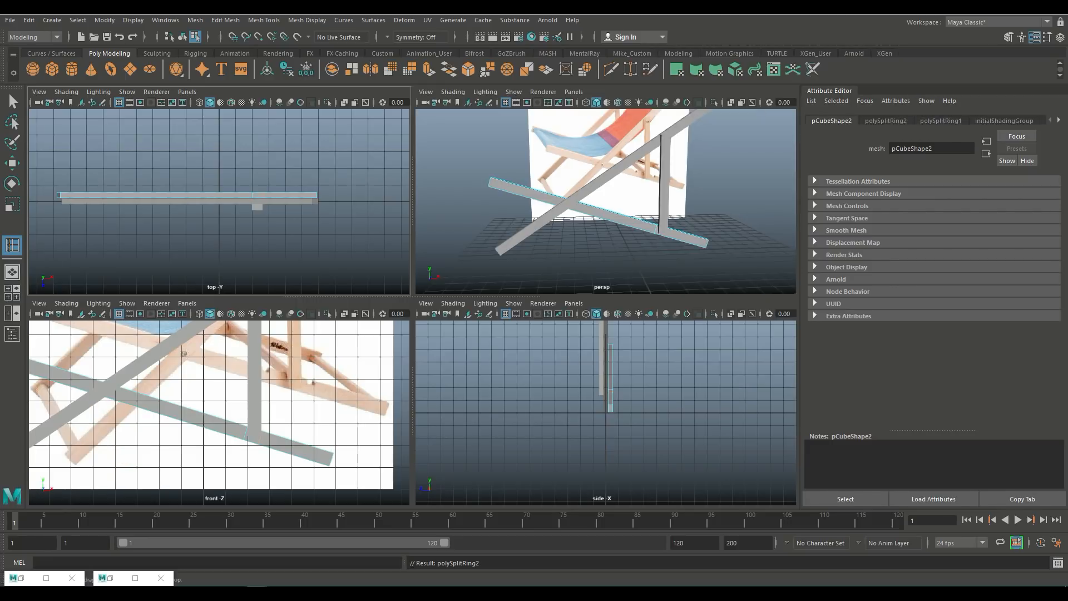
key(space)
scroll(534, 300, up, 4)
alt+drag(423, 300, 339, 317)
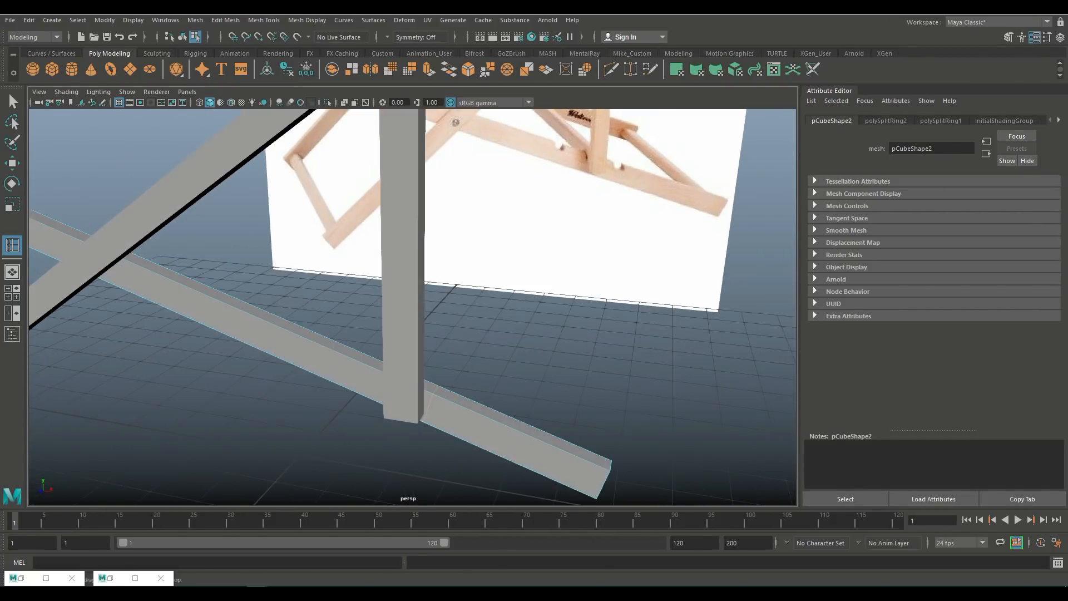
scroll(412, 306, down, 5)
alt+drag(412, 306, 468, 303)
click(343, 284)
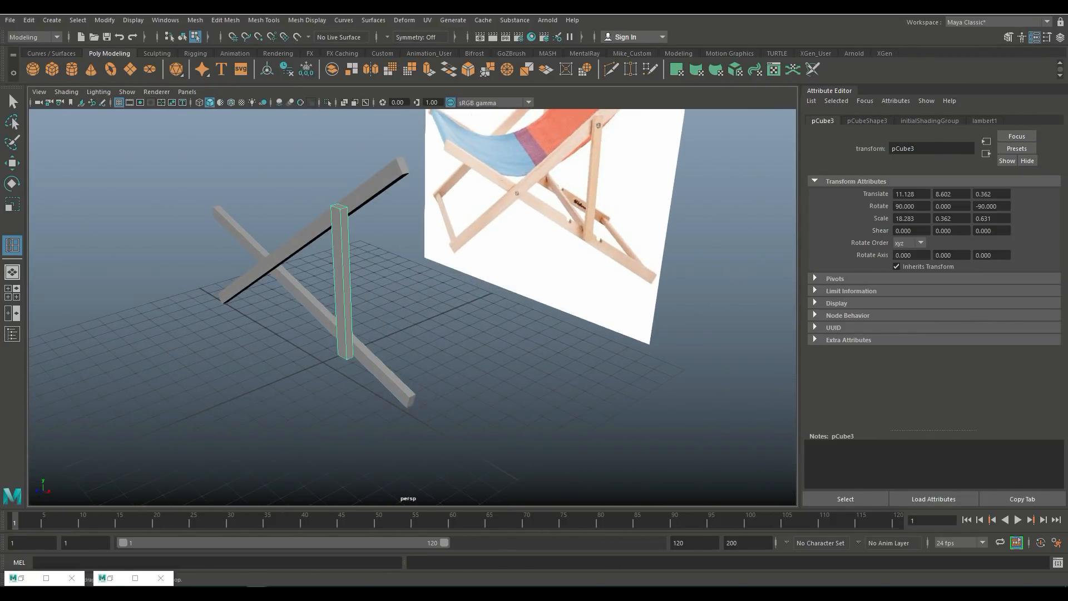
key(q)
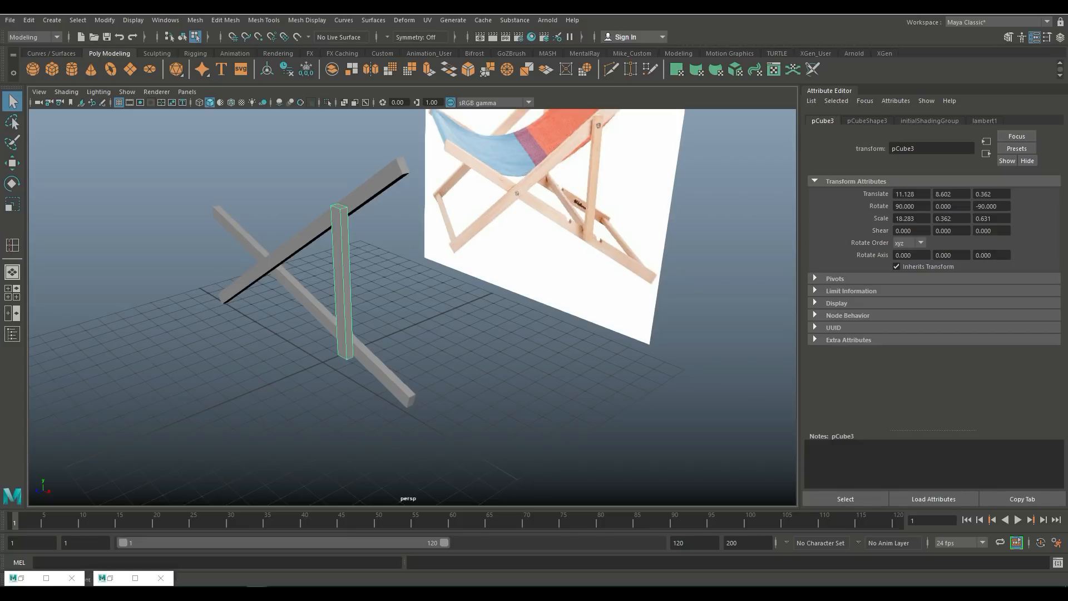
key(ctrl+d)
key(e)
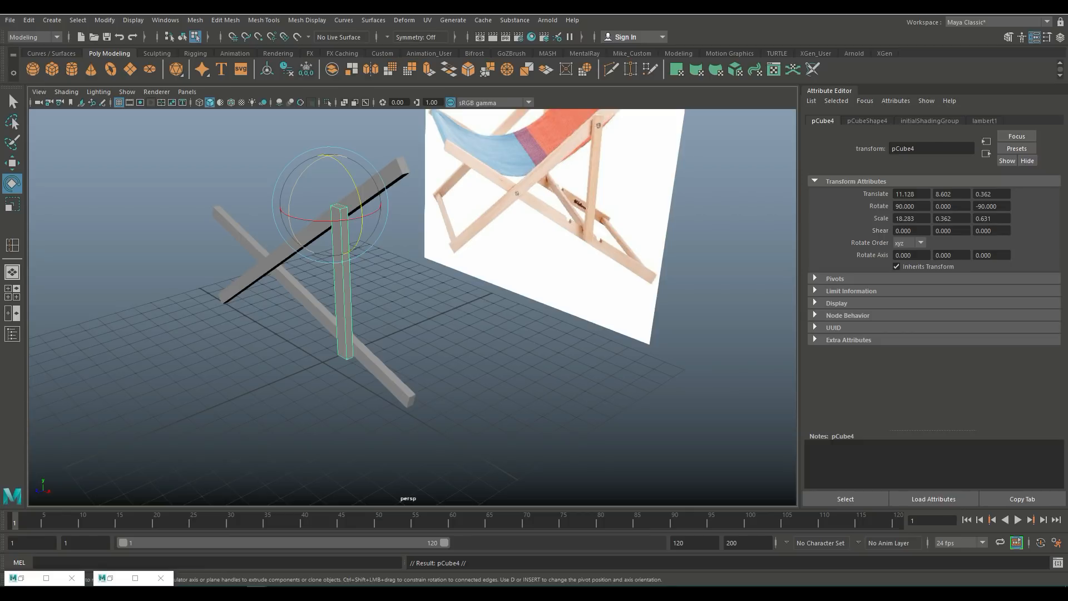
drag(292, 189, 461, 242)
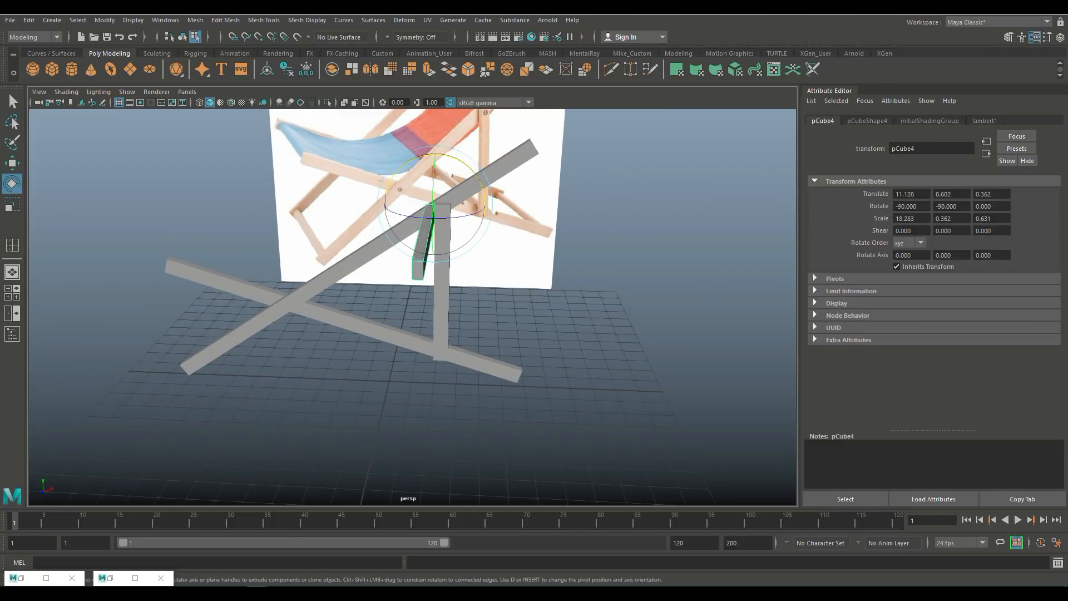
Step: Move the duplicated plank down toward the base of the upright and slightly along X, making it thinner
key(w)
drag(435, 151, 434, 288)
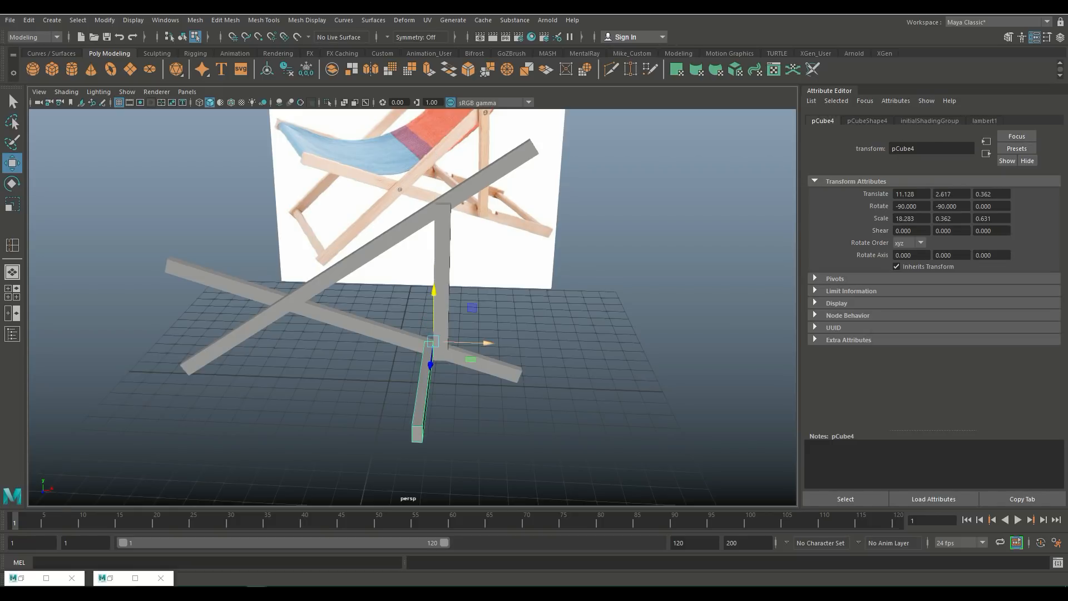
mouse_move(489, 343)
mouse_down()
mouse_move(533, 335)
mouse_move(508, 338)
mouse_up()
scroll(499, 343, up, 3)
scroll(499, 343, down, 2)
key(r)
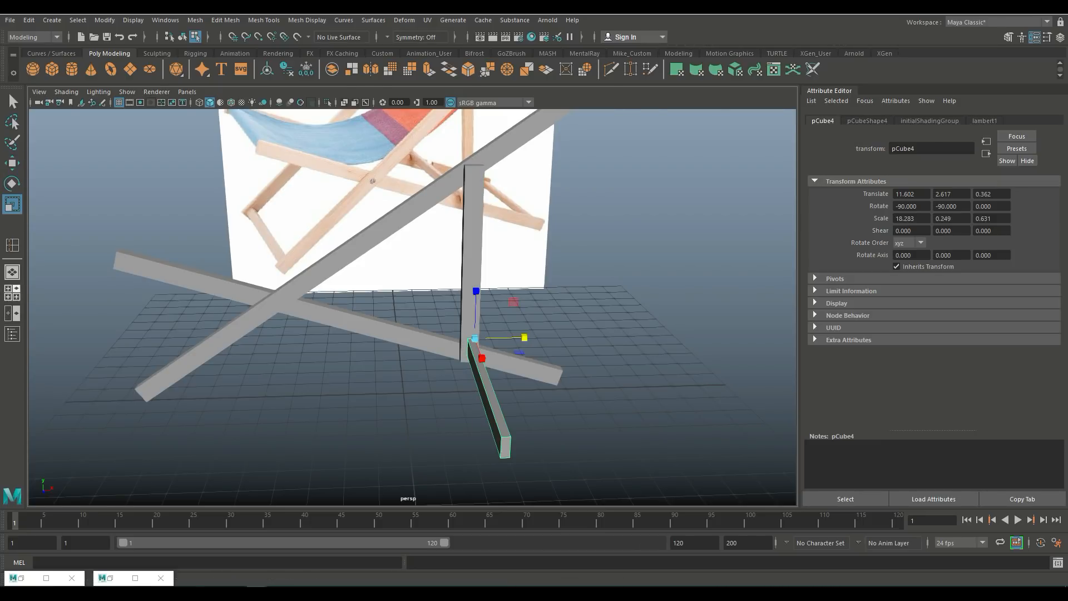
Step: Nudge the duplicated plank slightly along X in the front view
click(12, 293)
key(space)
scroll(413, 307, up, 5)
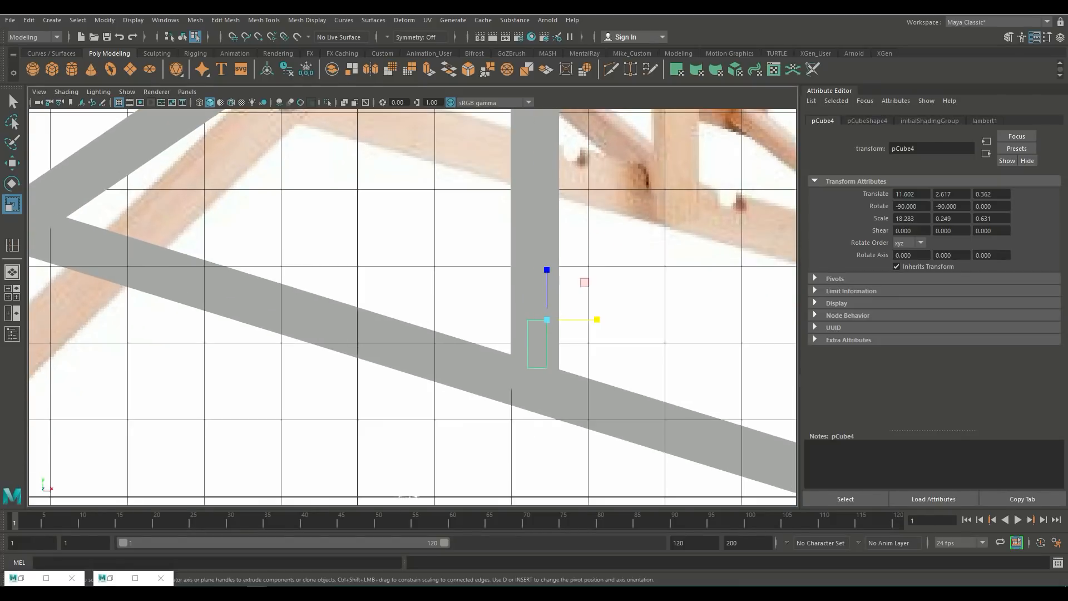
key(w)
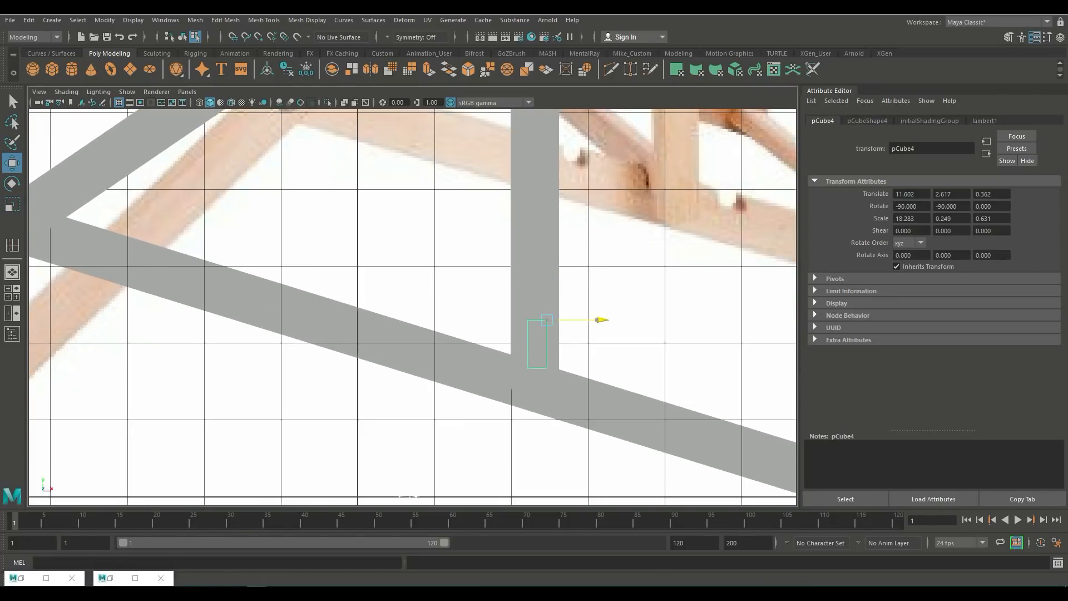
drag(602, 320, 599, 320)
Step: Move the duplicated plank along Z in the perspective view
click(12, 293)
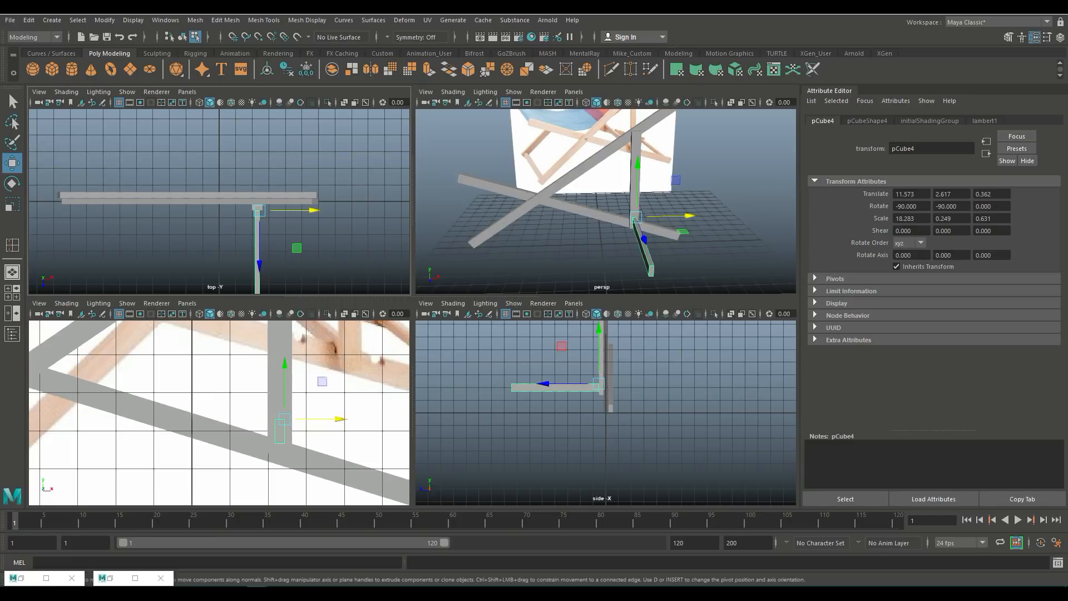
key(space)
alt+drag(501, 312, 356, 326)
drag(214, 321, 395, 313)
scroll(395, 314, up, 5)
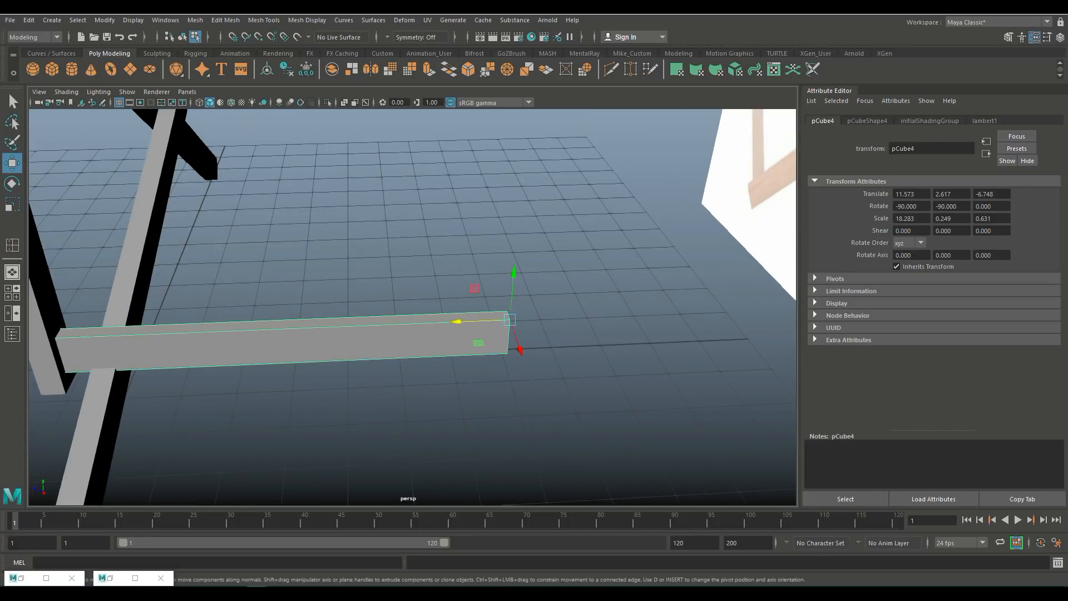
alt+middle_drag(395, 314, 533, 284)
drag(591, 292, 761, 286)
alt+drag(356, 284, 445, 284)
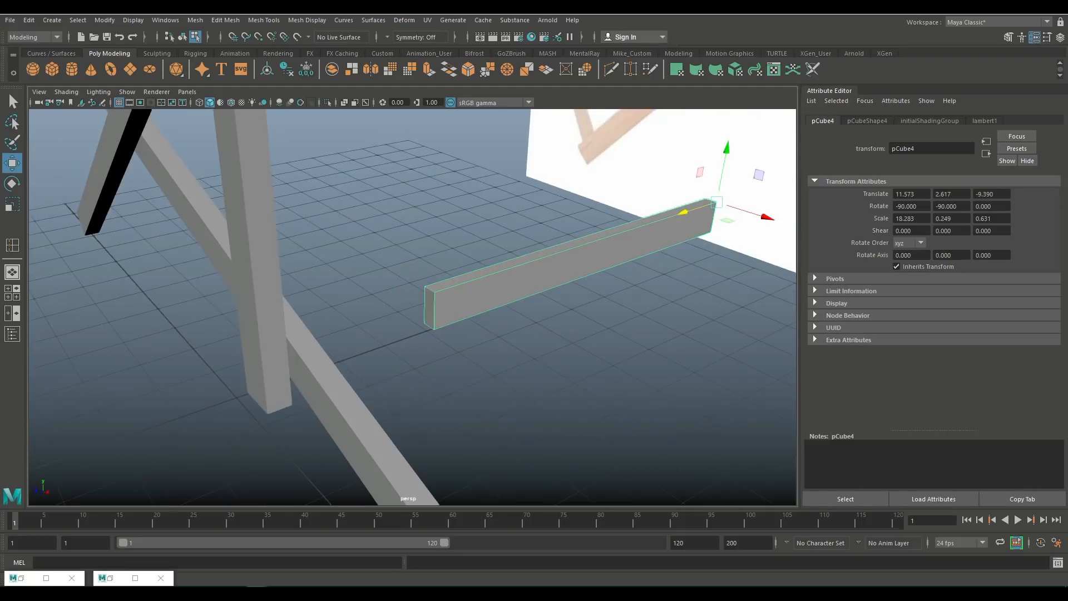
Step: Delete the end faces at both ends of the duplicated plank
right_drag(435, 285, 436, 315)
click(430, 309)
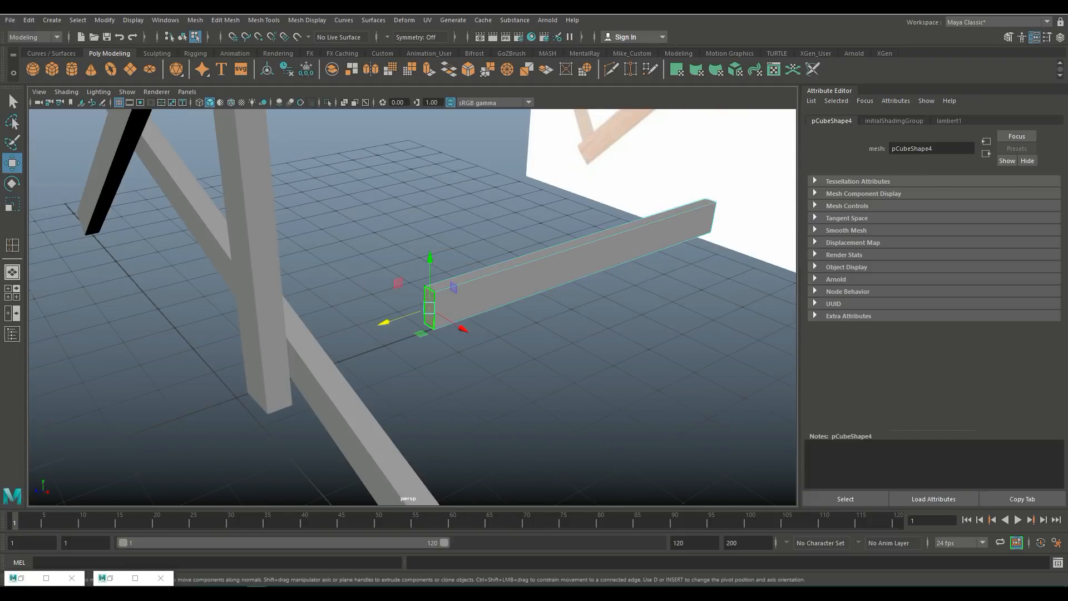
key(Delete)
scroll(429, 309, down, 4)
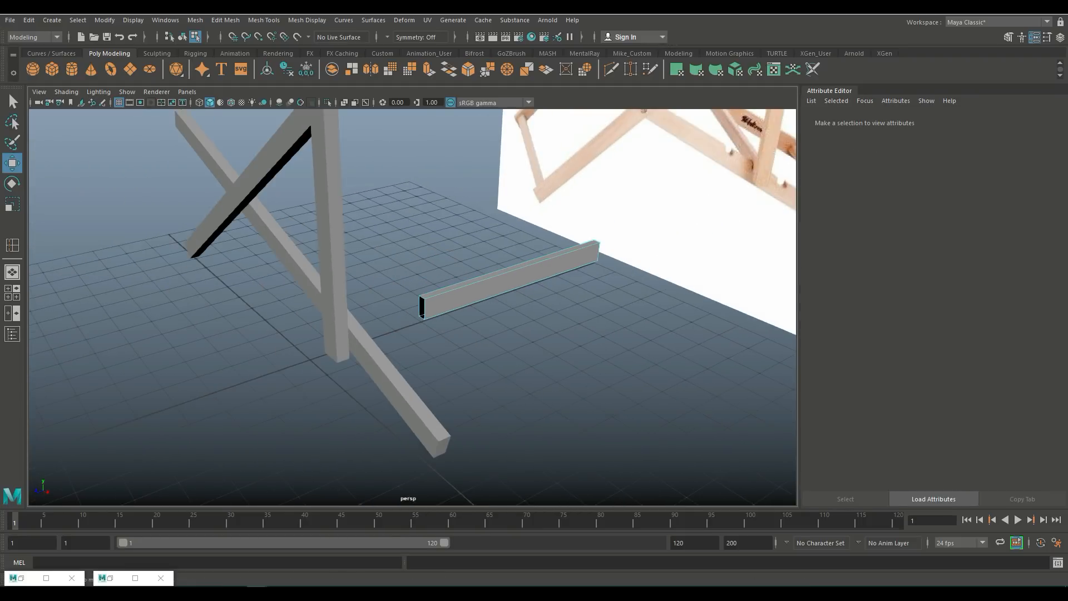
alt+drag(534, 315, 384, 317)
click(530, 370)
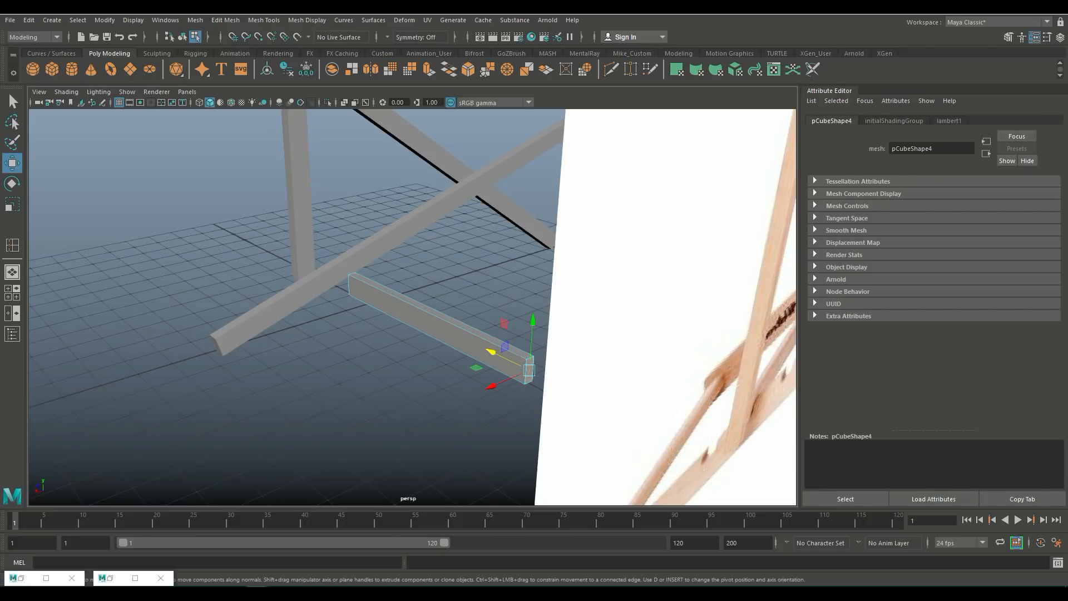
key(Delete)
Step: Move the duplicated plank along Z to sit against the upright plank, checking in the top wireframe view
right_drag(425, 286, 425, 286)
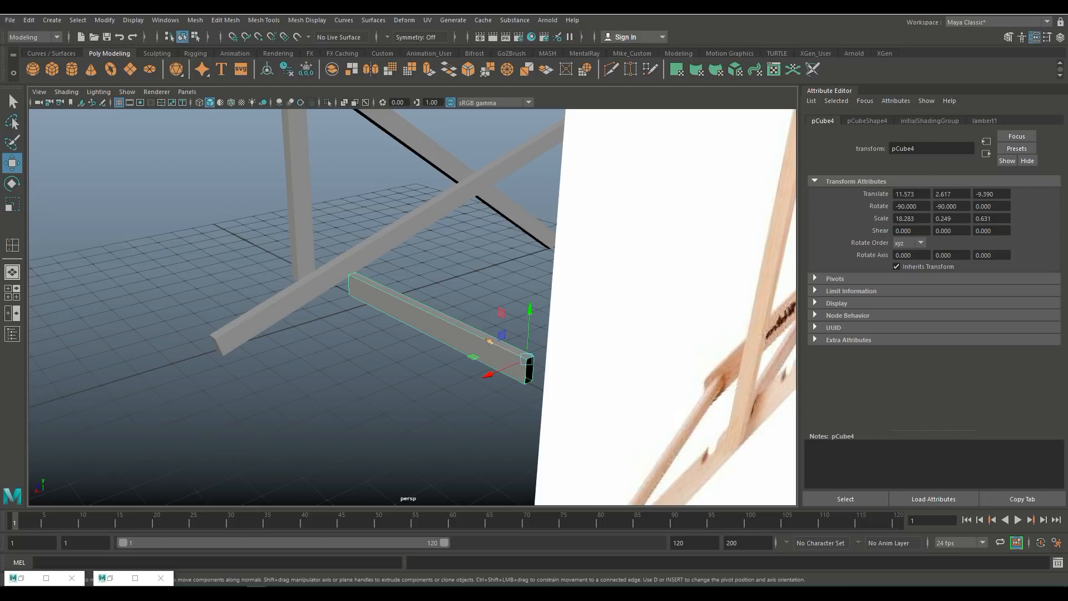
drag(489, 340, 454, 324)
click(13, 293)
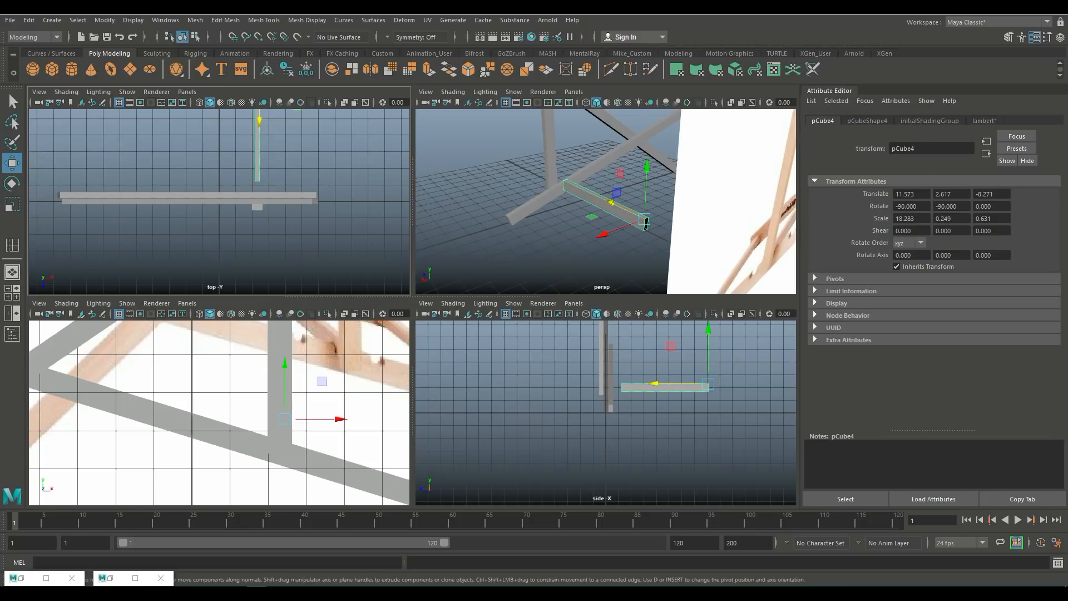
key(space)
scroll(413, 307, up, 4)
scroll(413, 307, down, 6)
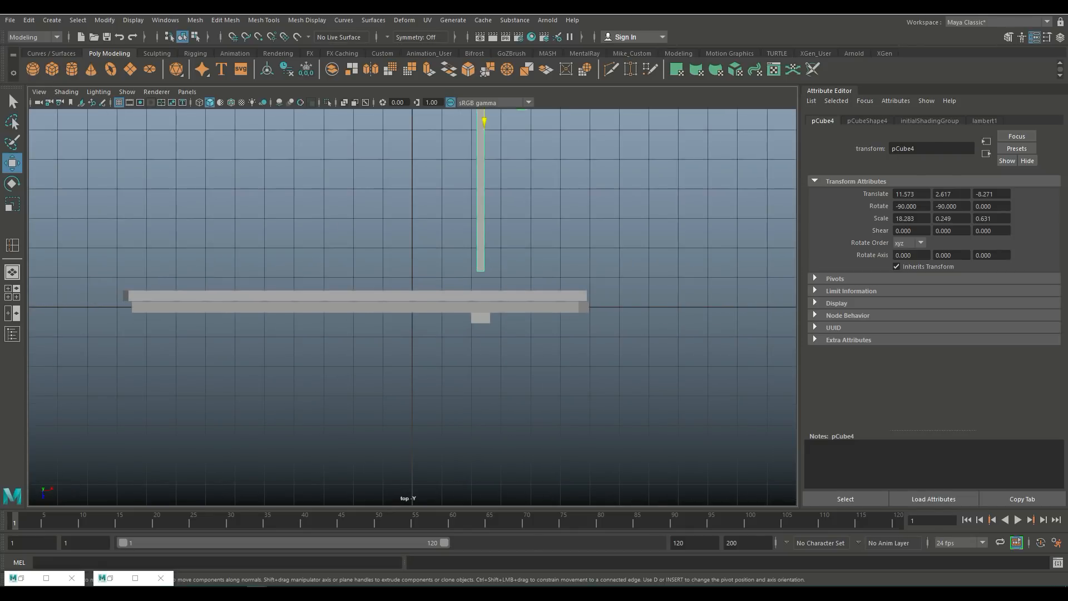
drag(484, 122, 484, 144)
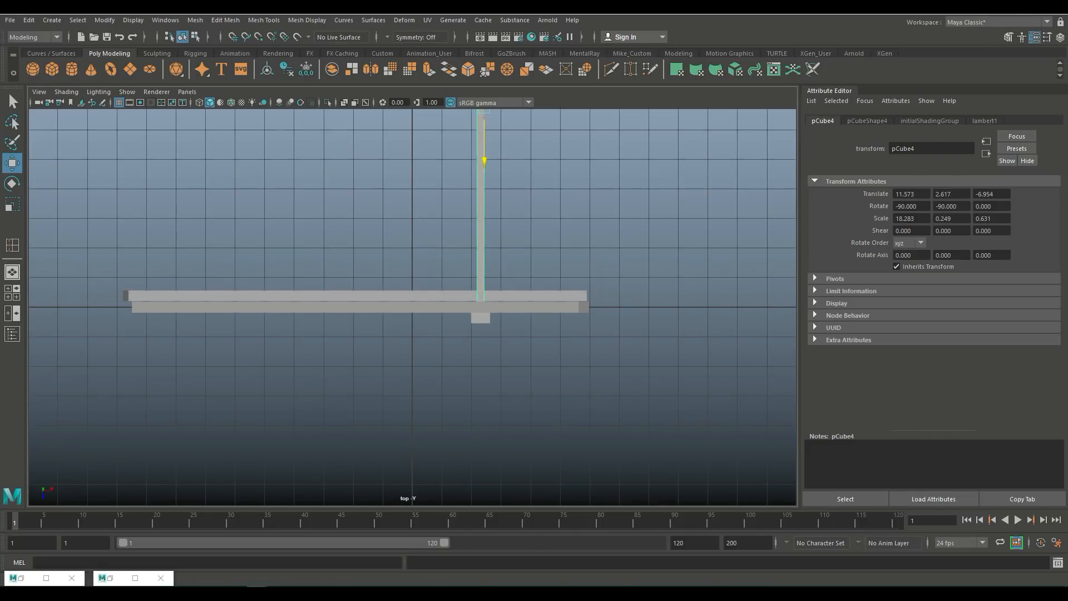
key(4)
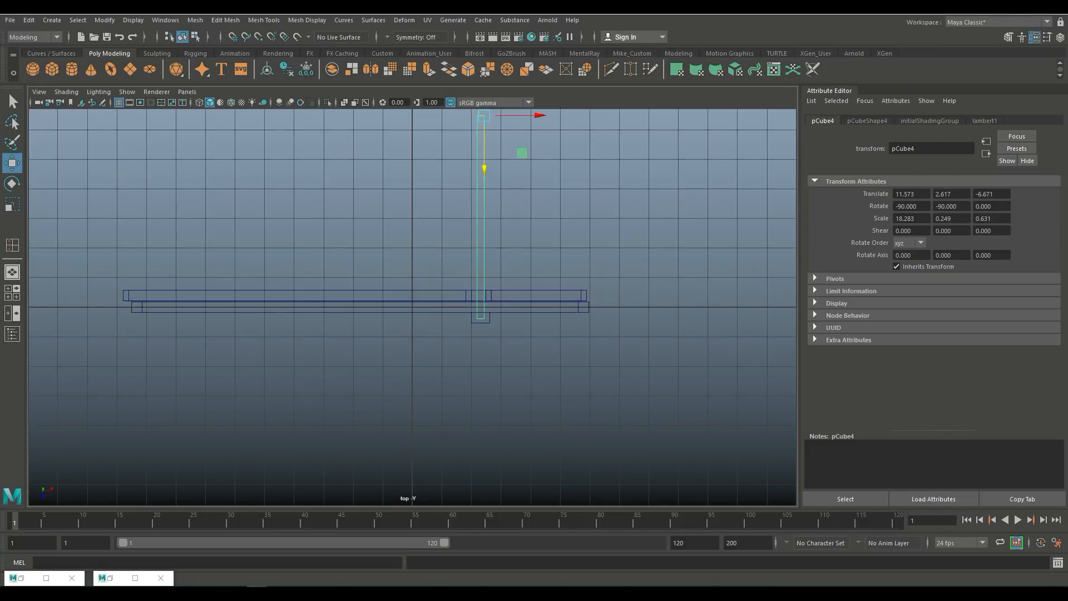
drag(485, 168, 484, 161)
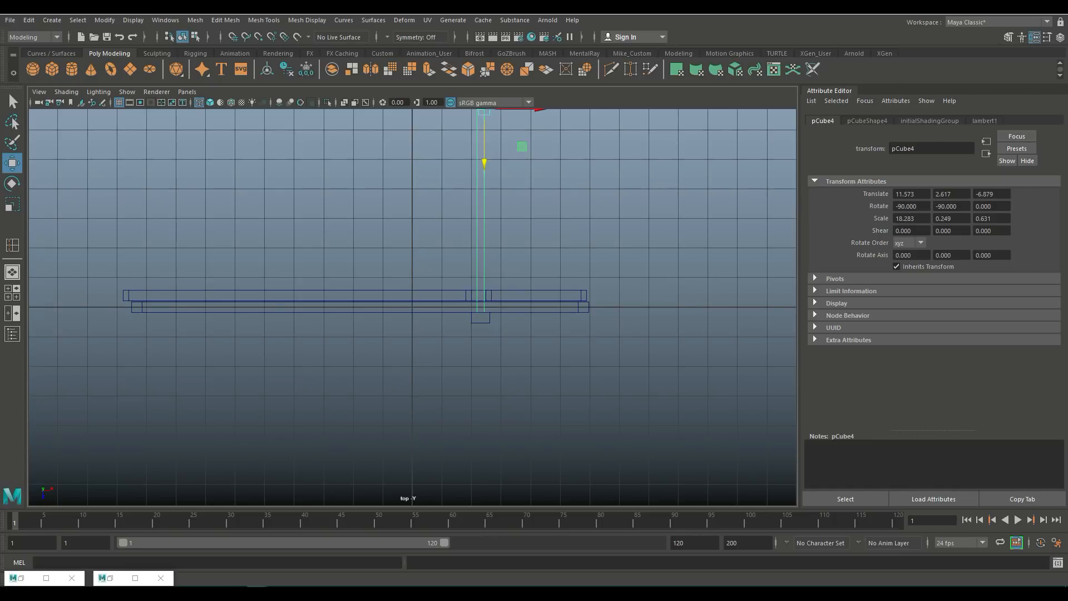
Step: Lower the duplicated plank slightly in the perspective view
click(12, 293)
key(space)
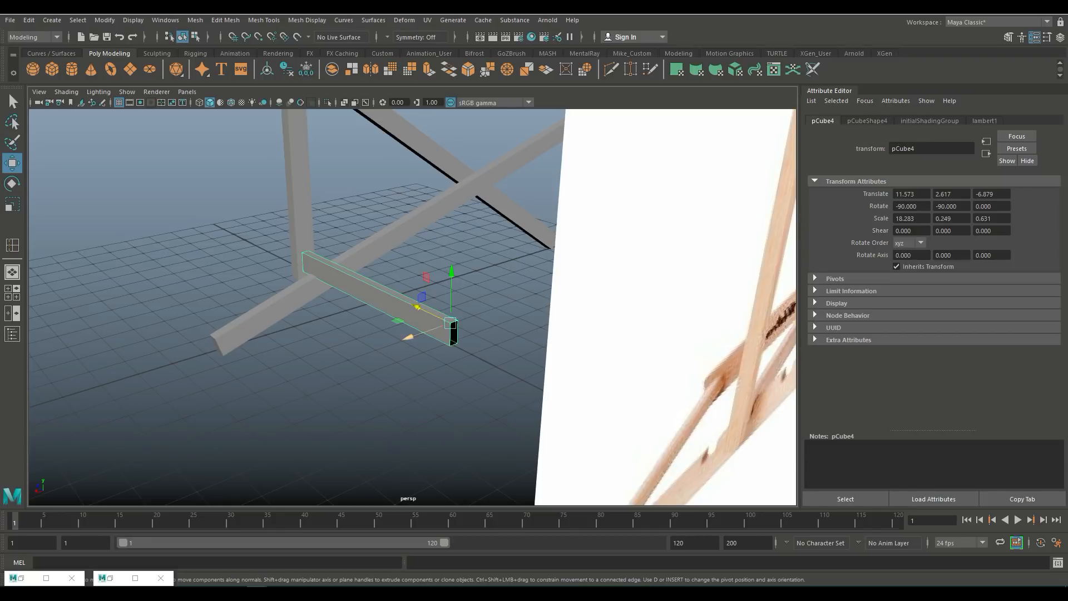
alt+drag(408, 337, 338, 326)
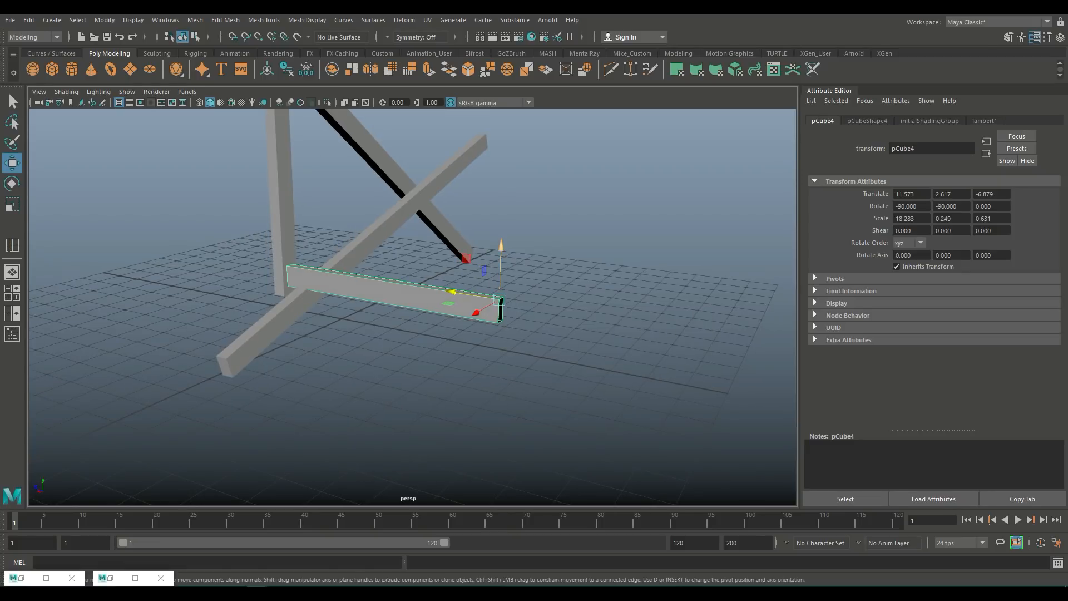
middle_drag(451, 292, 452, 295)
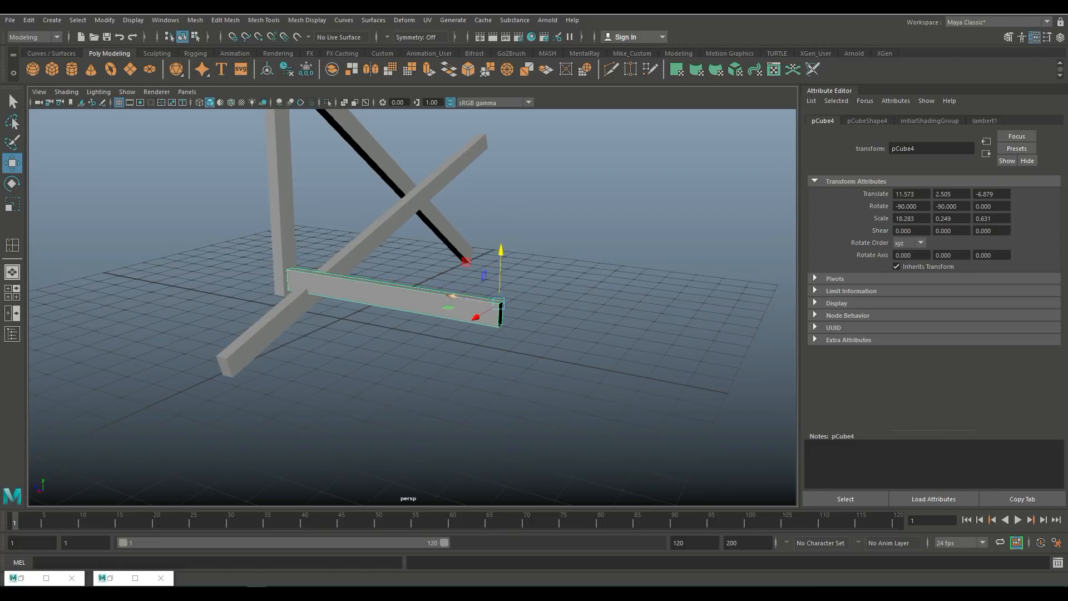
alt+drag(452, 295, 509, 278)
Step: Select the lower sloping plank and inspect its joint with the new crossbar
click(282, 335)
scroll(283, 335, up, 5)
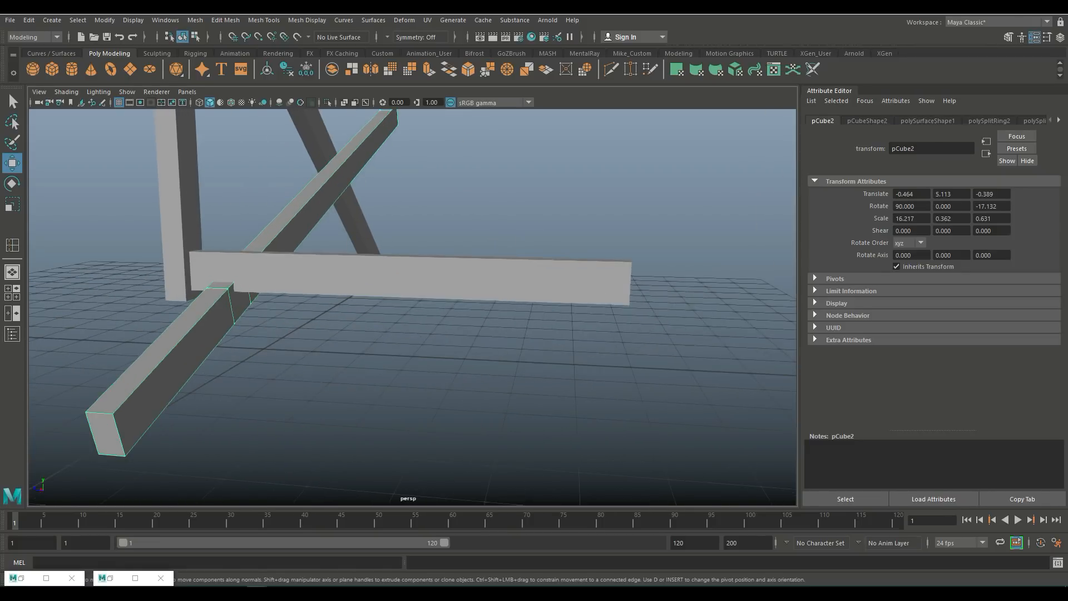
alt+drag(411, 289, 294, 319)
alt+middle_drag(294, 318, 420, 378)
scroll(420, 379, up, 4)
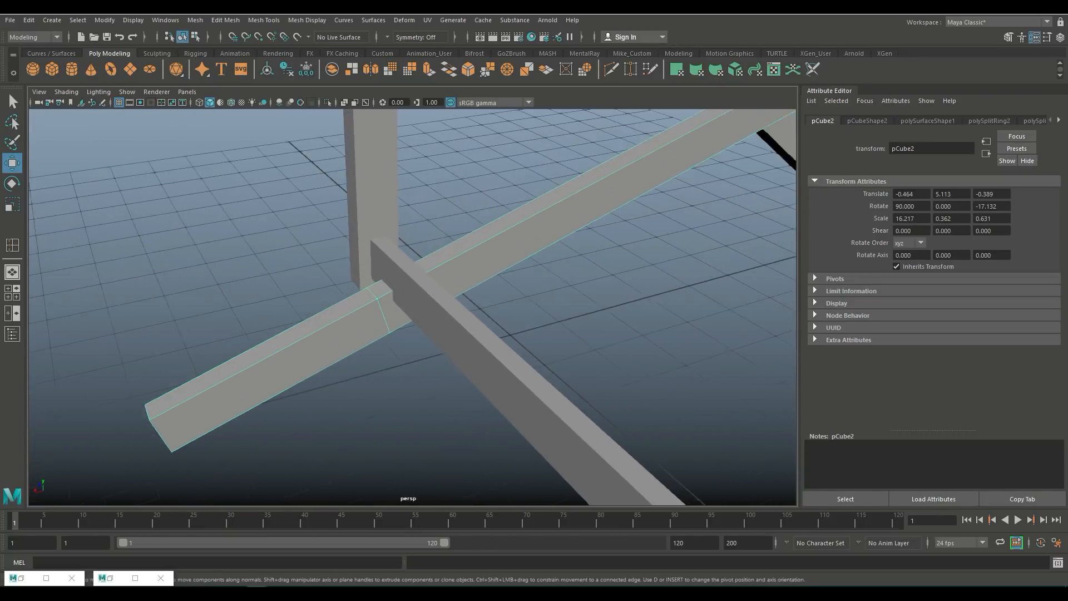
Step: Delete the sloping plank's faces where the new crossbar passes through it
right_drag(374, 285, 374, 315)
click(375, 287)
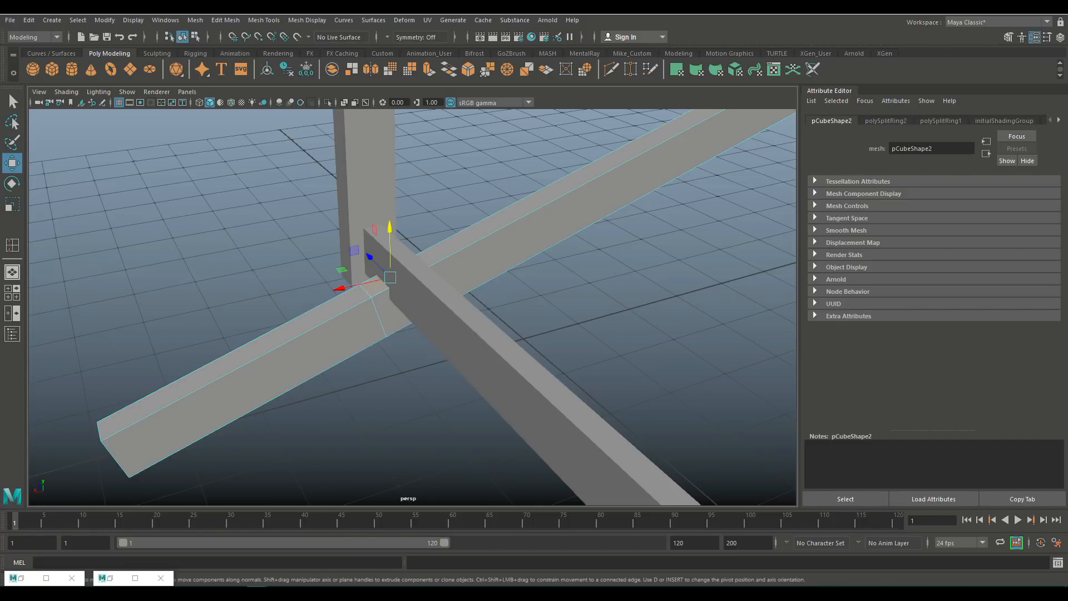
key(Delete)
Step: Insert a single edge loop along the sloping plank with Insert Edge Loop set to 1 edge loop
click(371, 285)
click(264, 20)
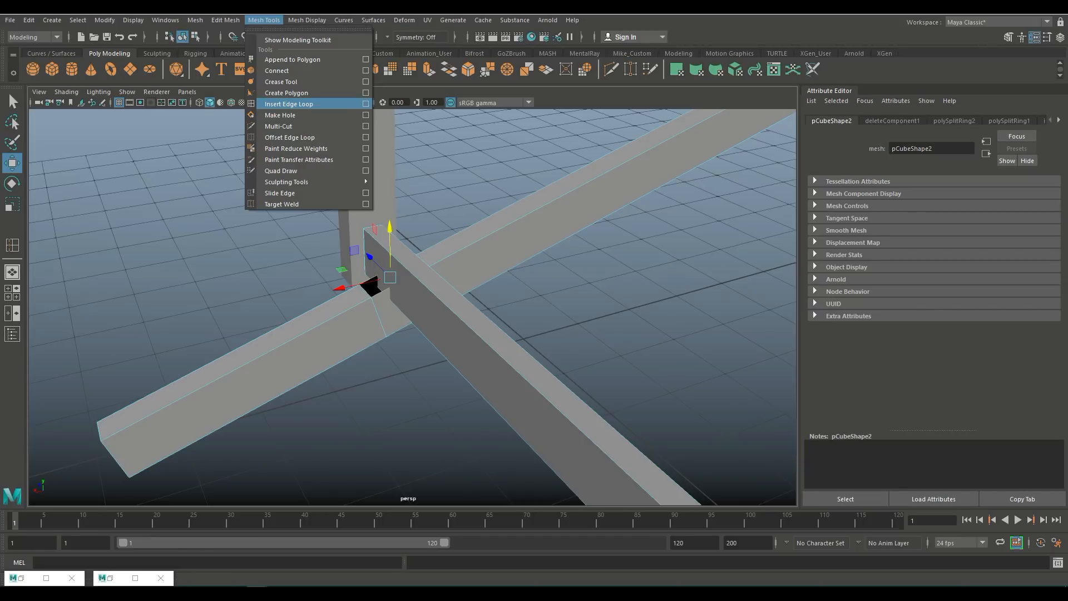
click(365, 103)
click(84, 102)
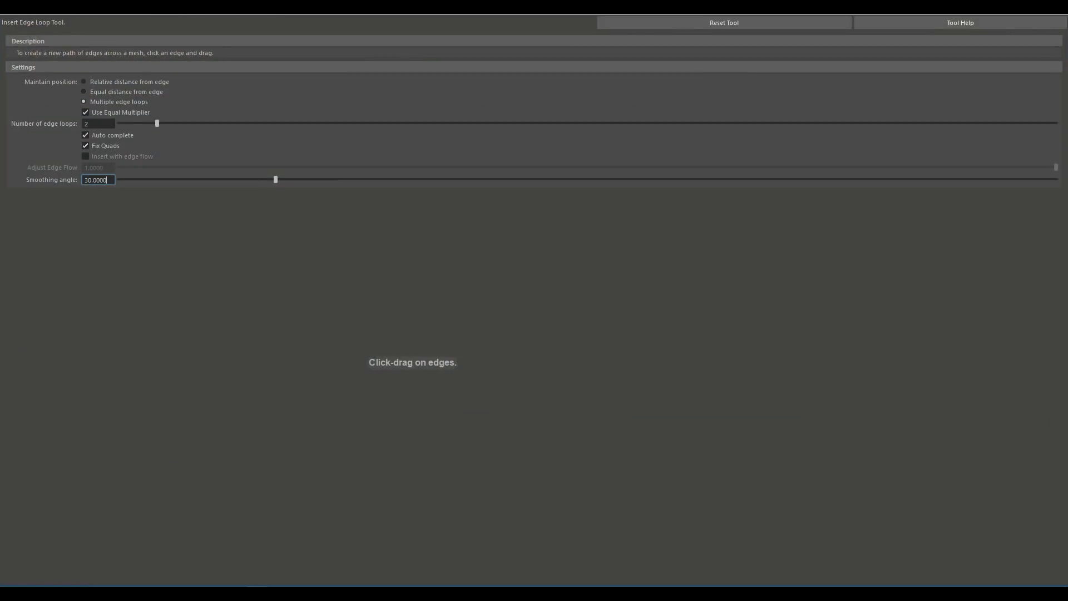
double_click(89, 124)
text(1)
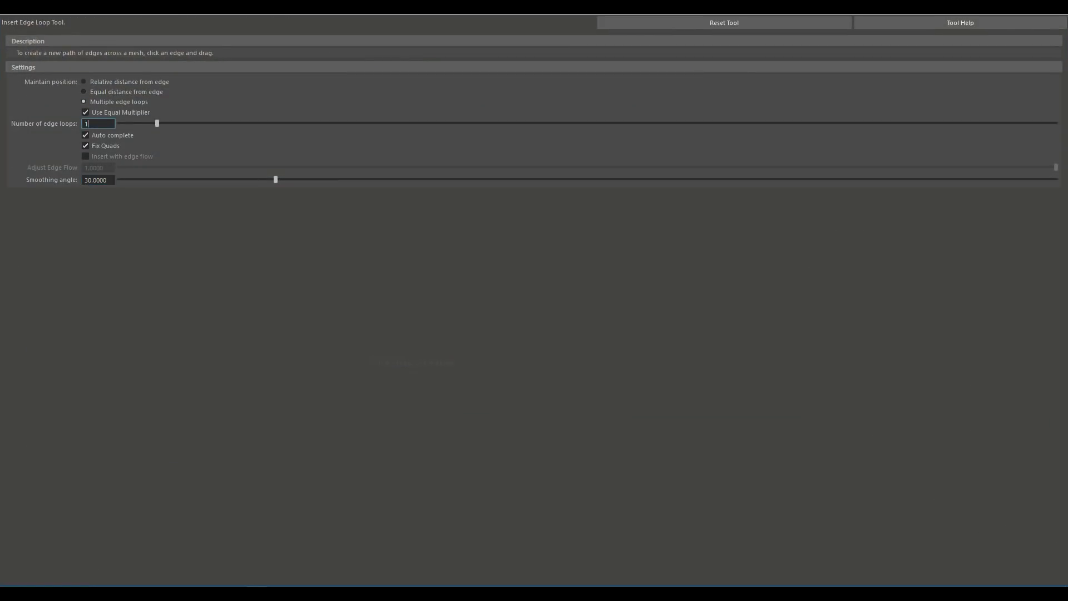
click(1054, 6)
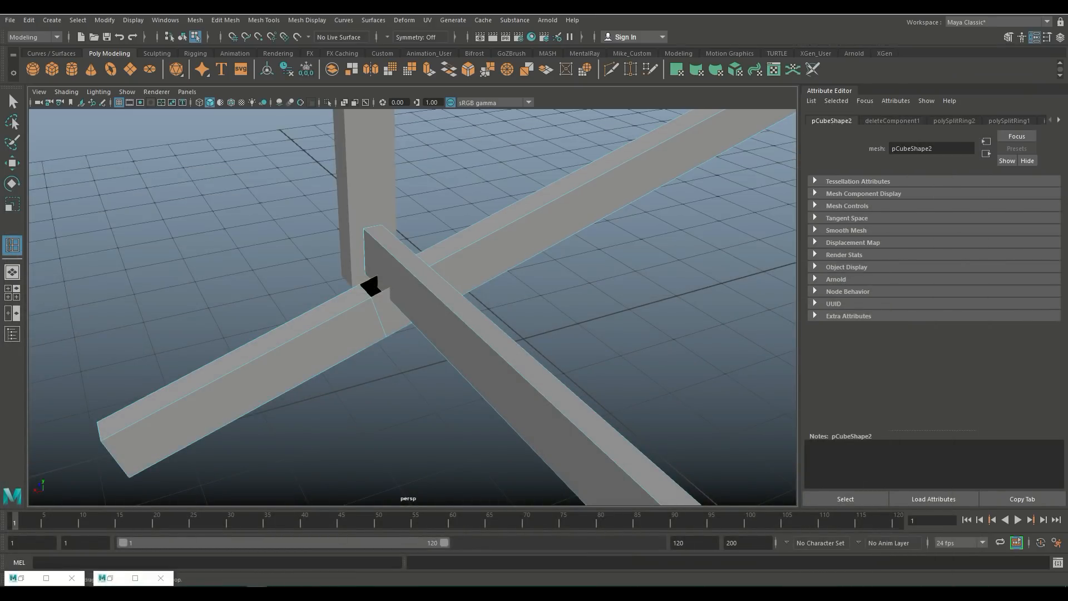
click(369, 286)
key(q)
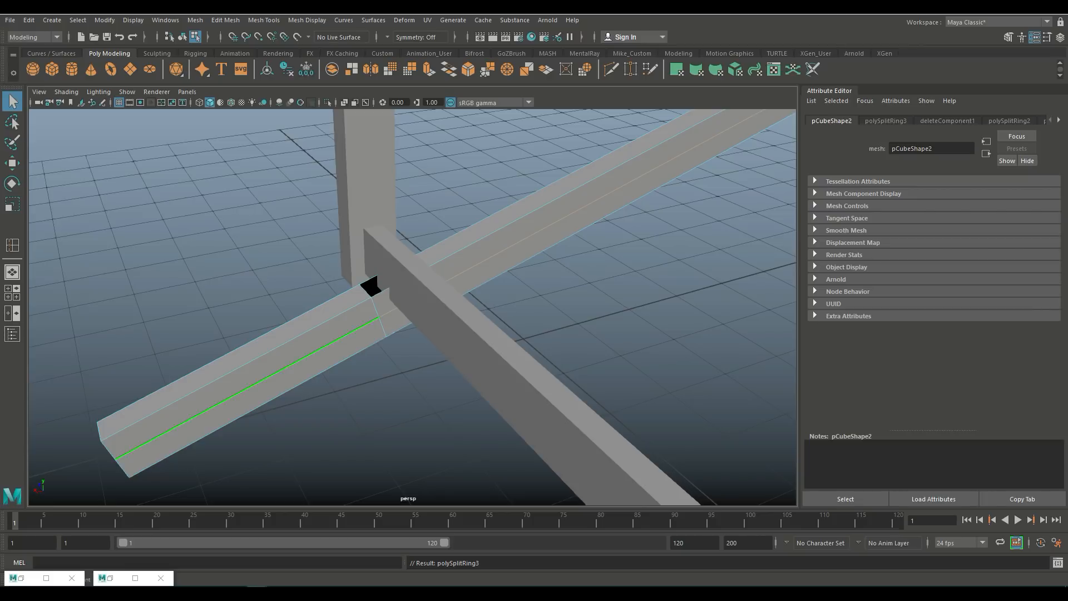
Step: Delete the faces at the joint on both sides of the new edge loop on the sloping plank
right_drag(384, 285, 385, 314)
click(383, 301)
key(Delete)
click(374, 288)
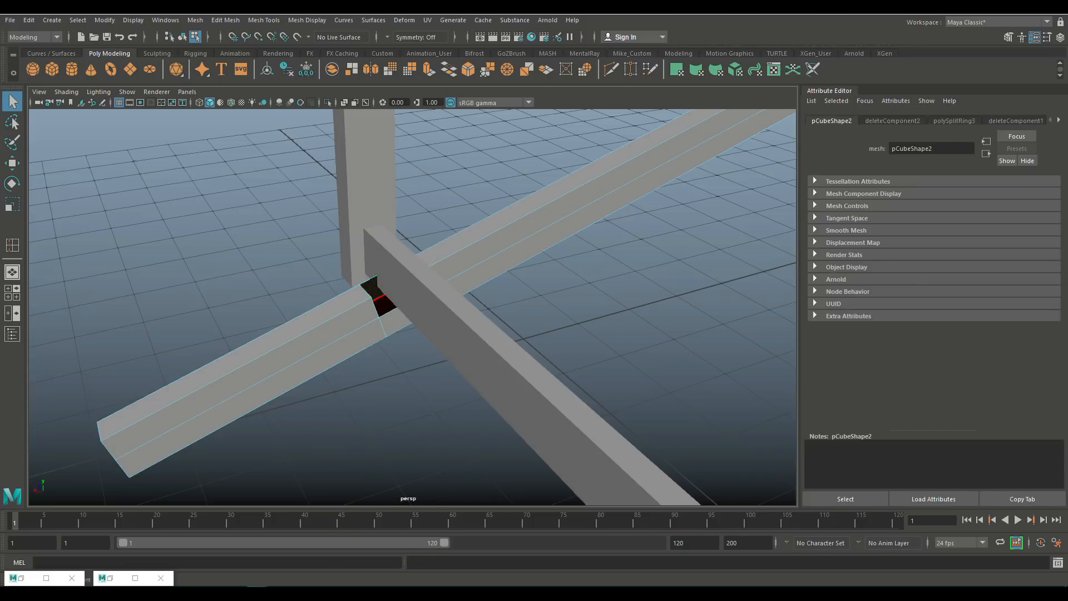
key(Delete)
Step: Bridge the open border edges around the joint opening with 1 division
right_drag(389, 284, 389, 255)
click(225, 20)
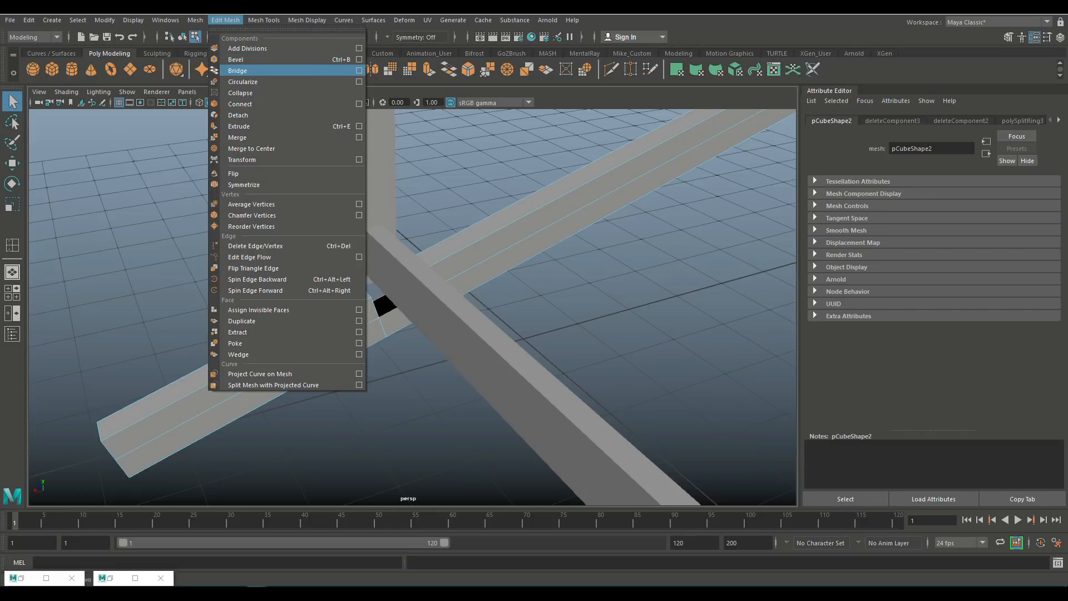
click(359, 71)
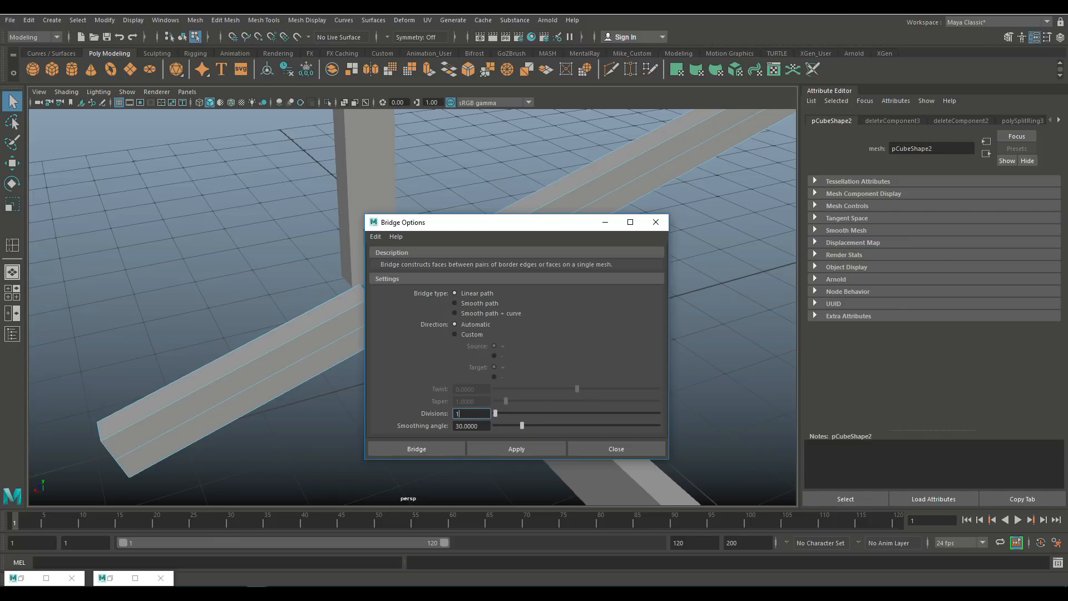
click(417, 449)
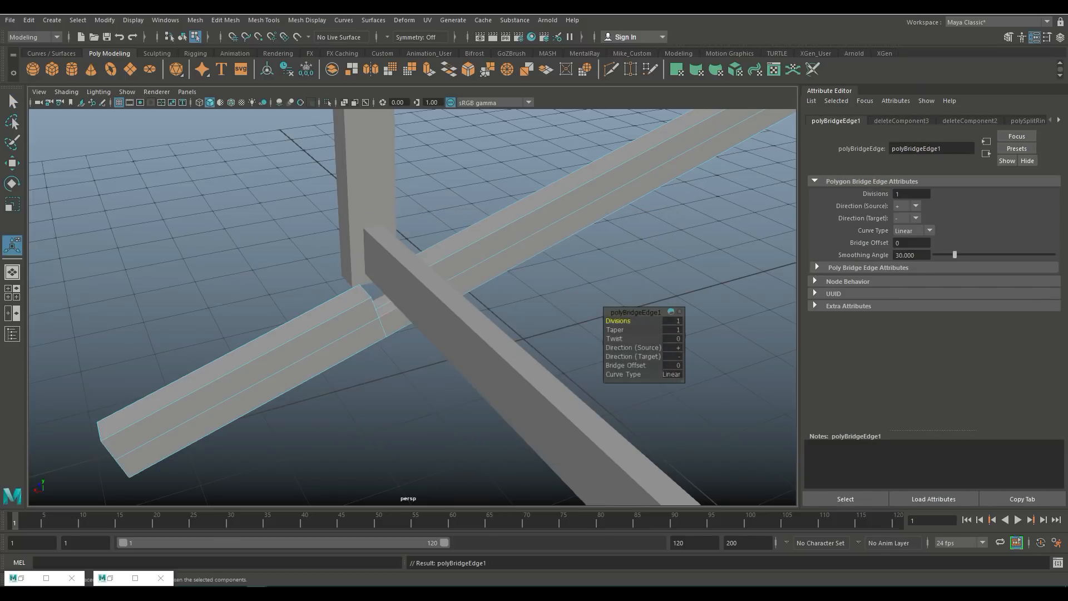
Step: Bridge the remaining pairs of open edges on the joint's faces to close the sloping plank
alt+drag(478, 312, 300, 392)
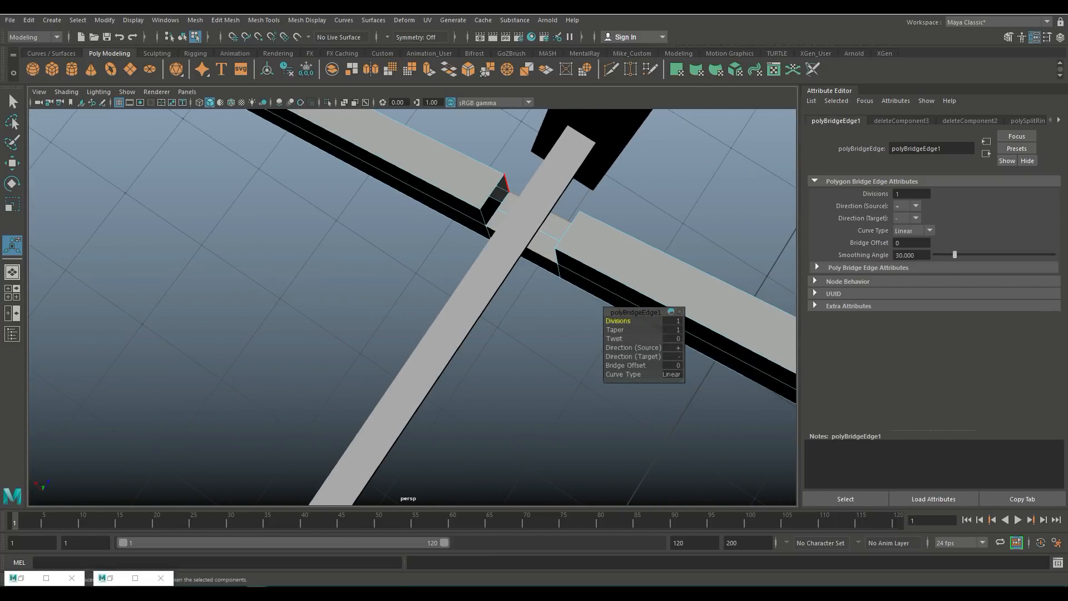
click(506, 184)
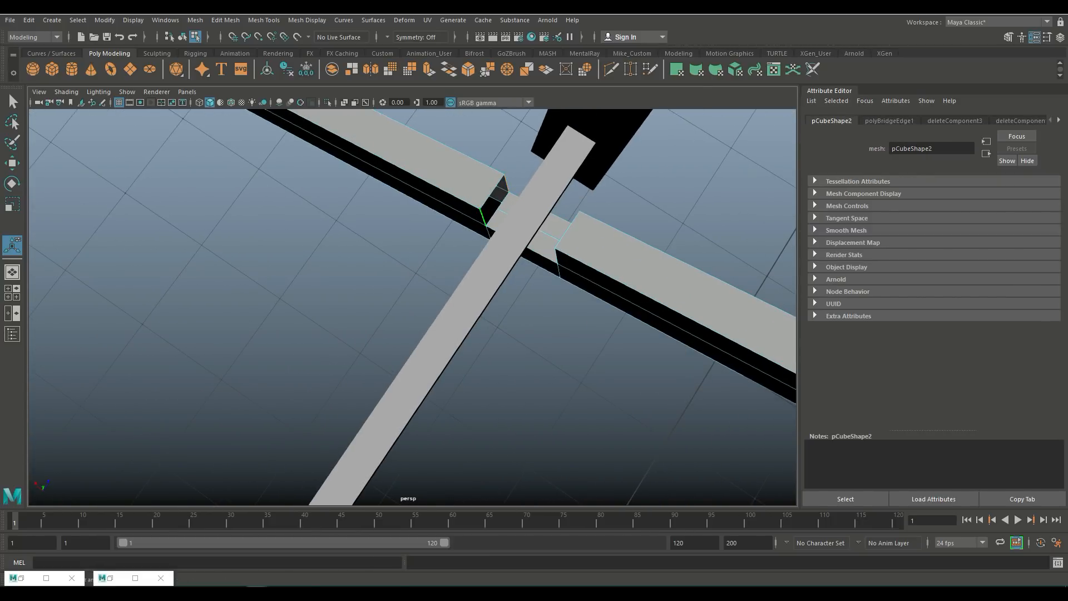
shift+click(483, 217)
key(g)
alt+drag(483, 222, 559, 191)
click(413, 196)
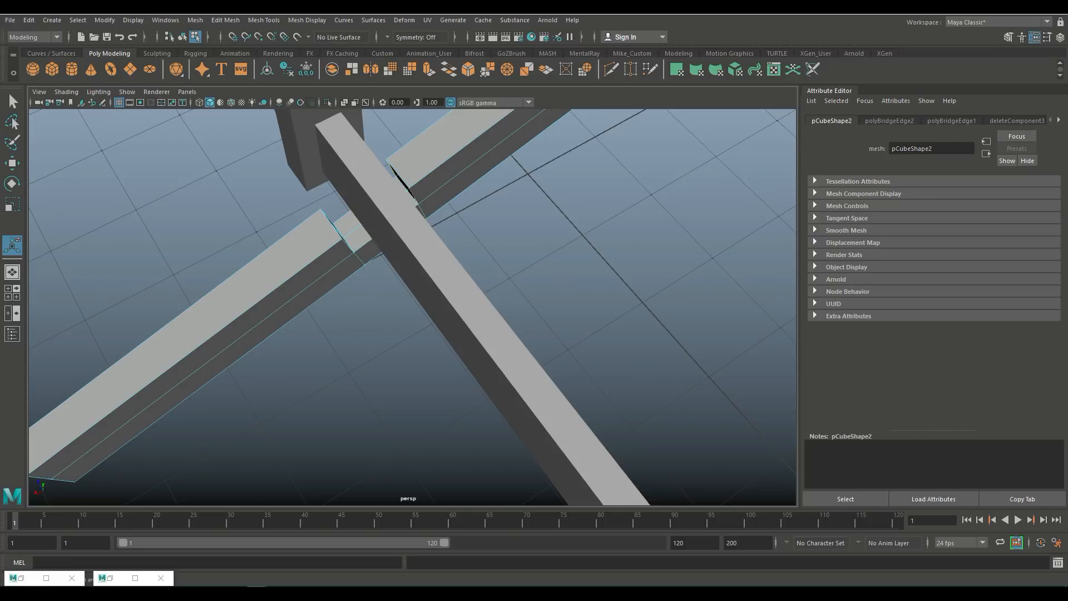
key(g)
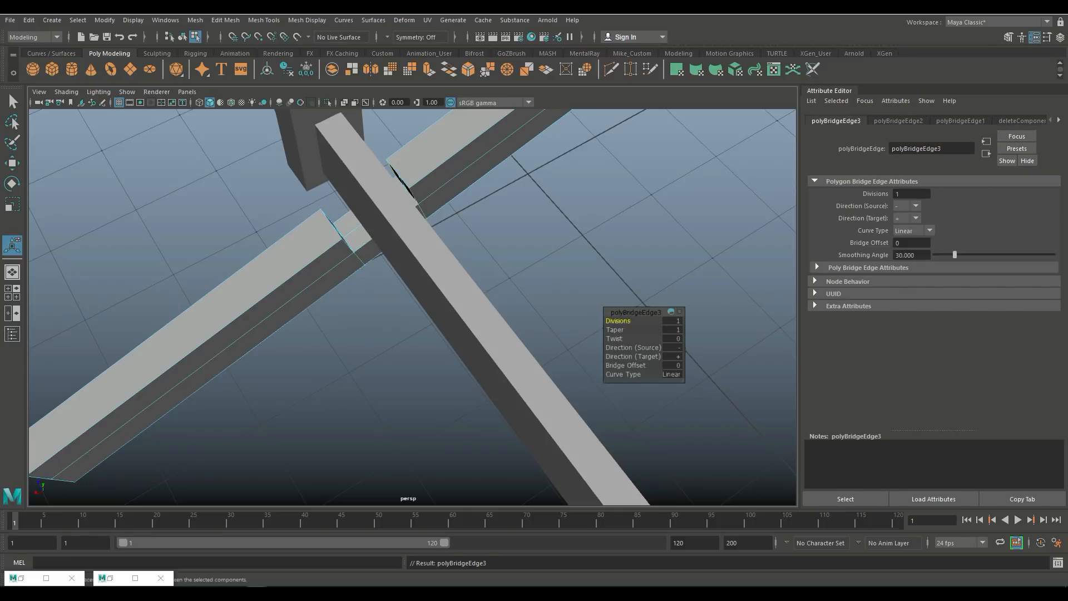
Step: Select the crossbar plank and lower it slightly along Y
alt+drag(389, 250, 102, 323)
click(8, 288)
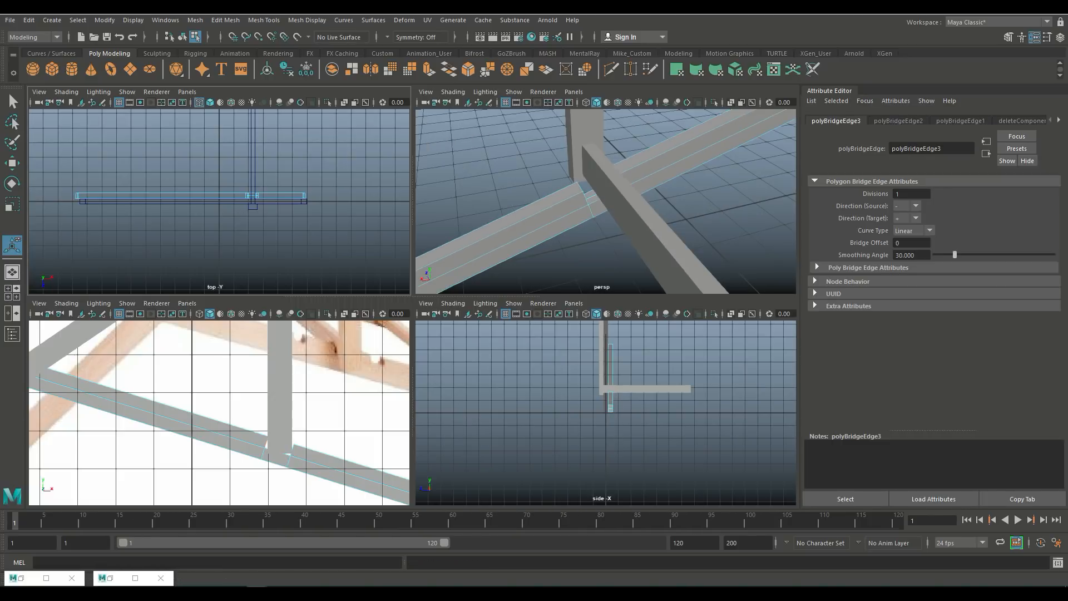
key(space)
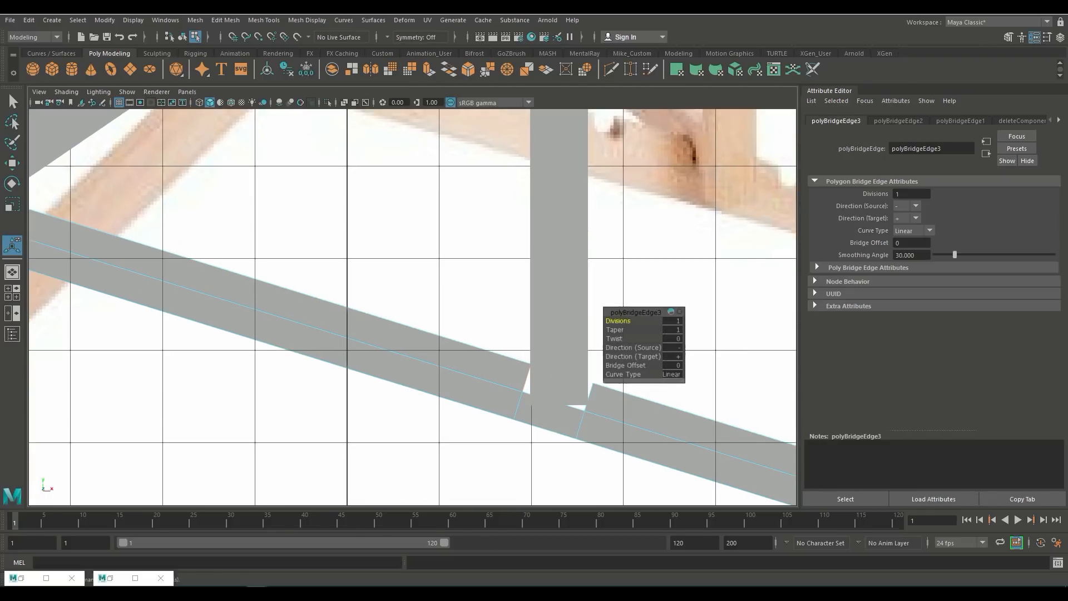
alt+middle_drag(412, 393, 321, 317)
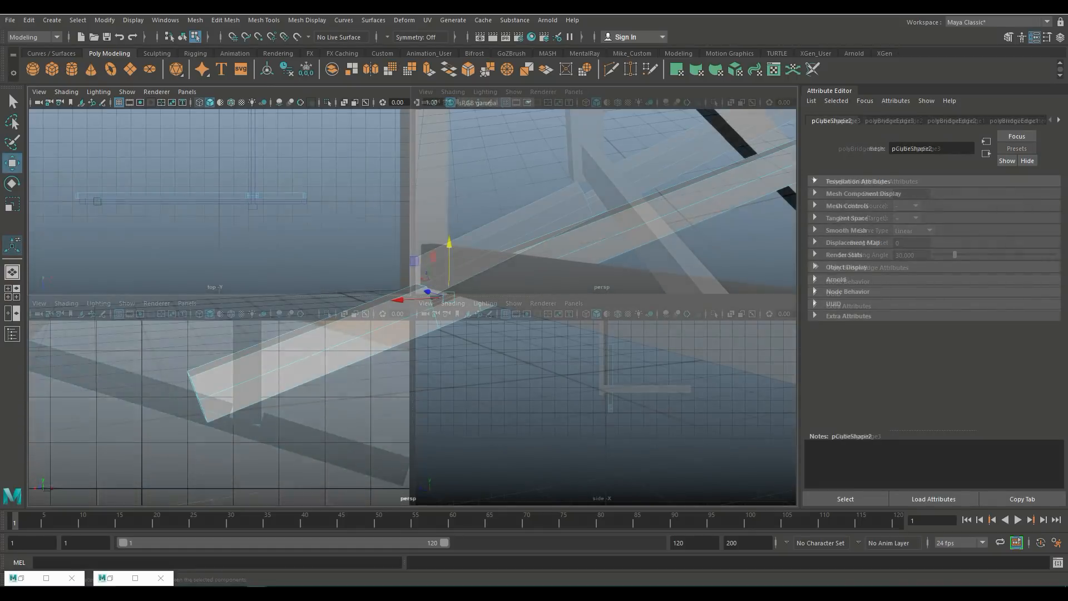
alt+drag(441, 258, 461, 259)
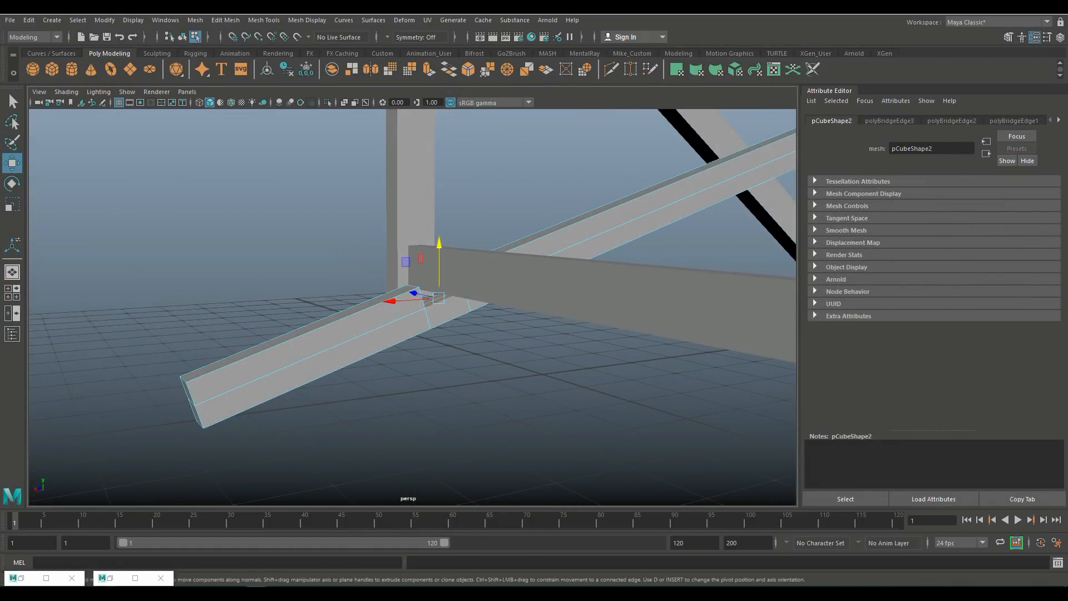
right_click(463, 259)
right_drag(463, 260, 516, 244)
click(513, 270)
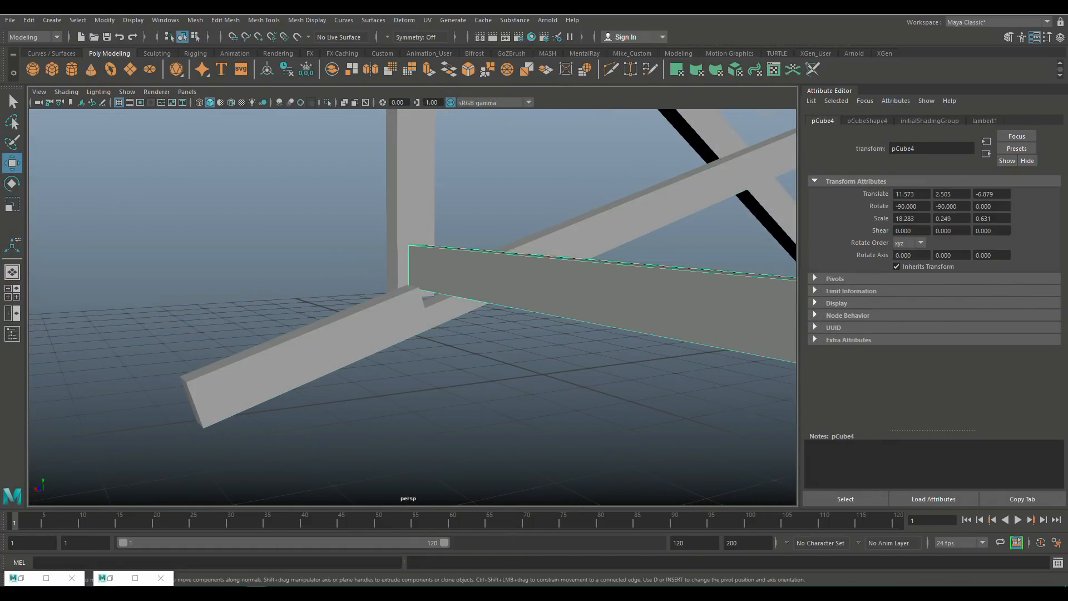
scroll(509, 270, up, 3)
alt+drag(100, 290, 390, 256)
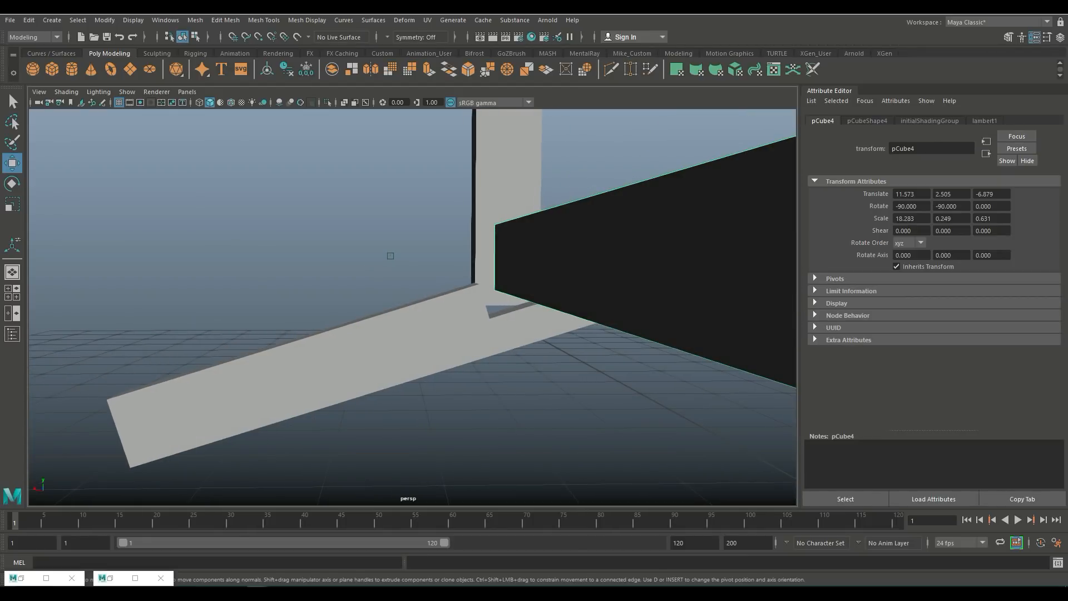
key(f)
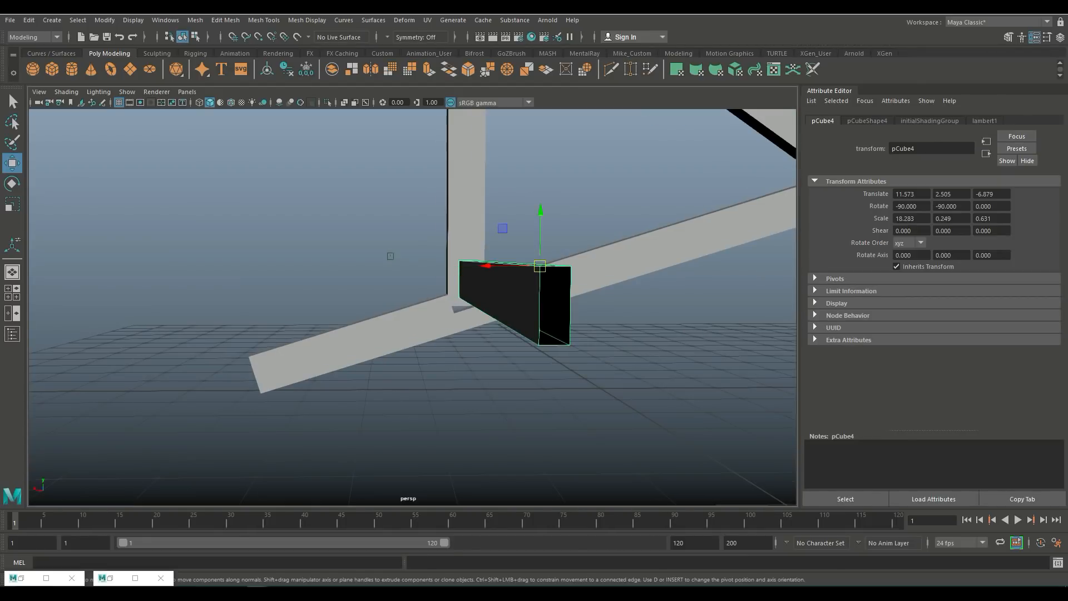
drag(540, 213, 540, 218)
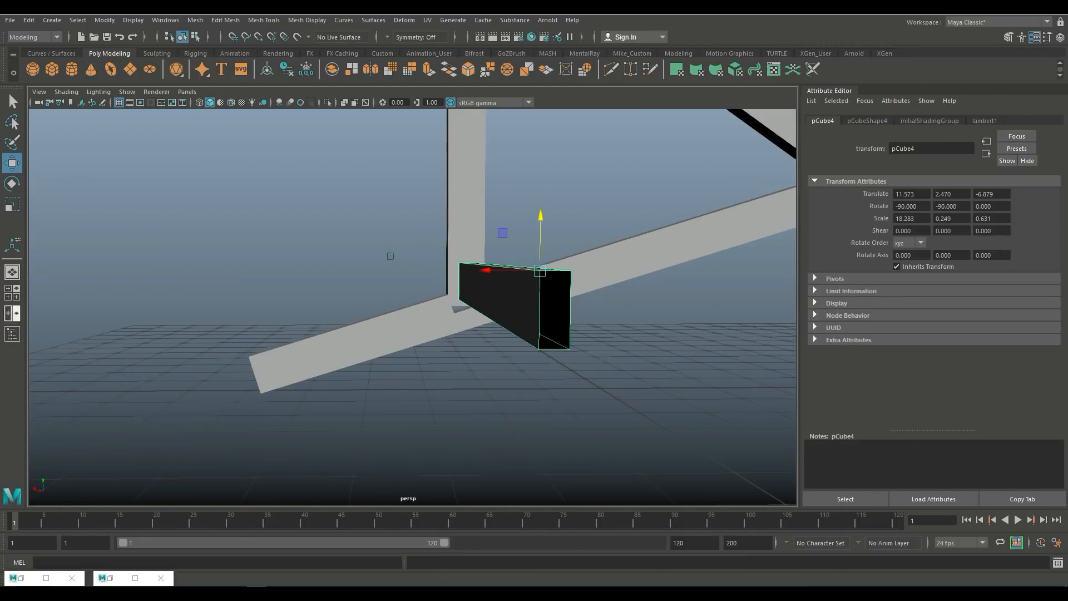
Step: Check the crossbar's position against the sloping plank in the side view and in wireframe
key(space)
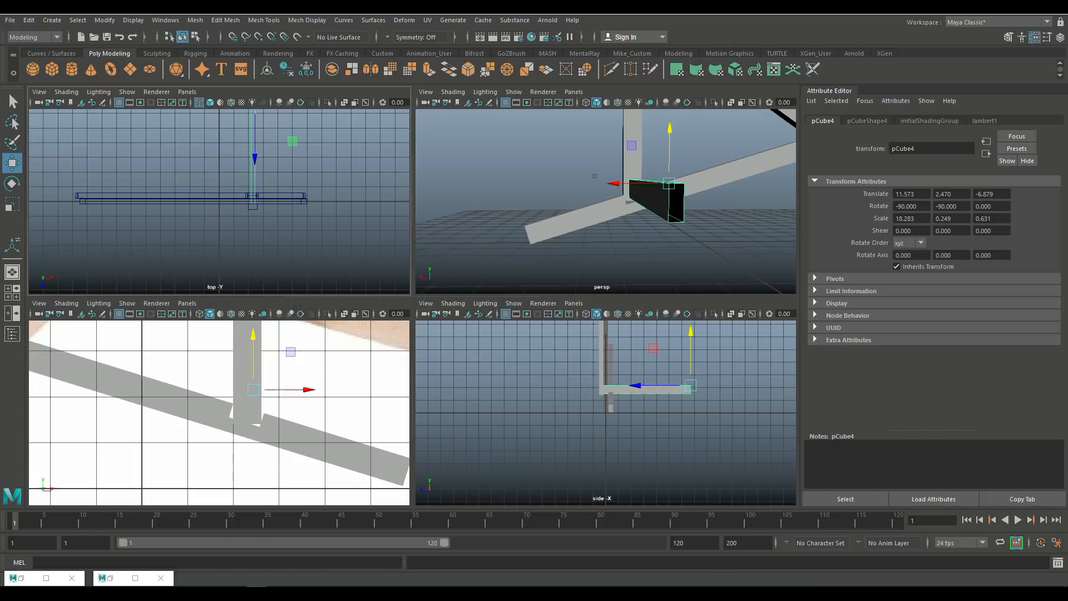
scroll(606, 413, down, 6)
scroll(606, 413, up, 7)
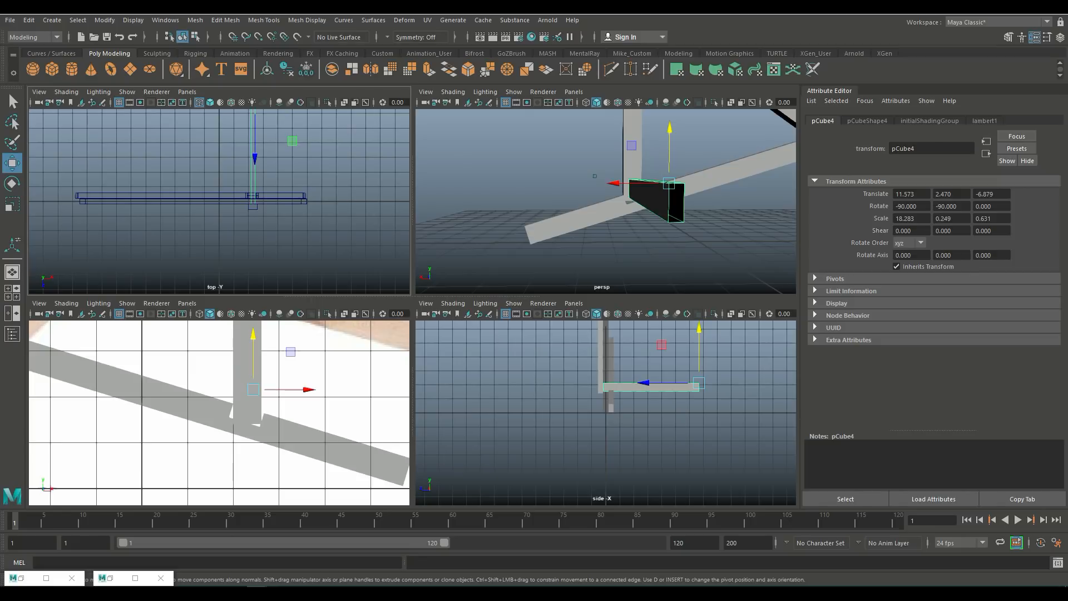
key(space)
key(4)
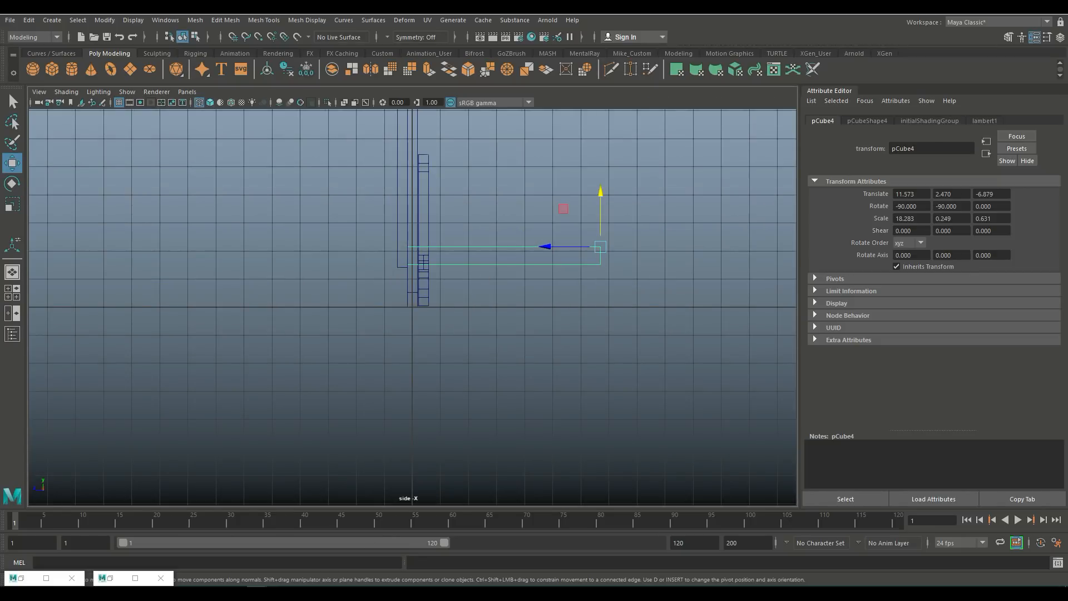
scroll(480, 220, up, 1)
scroll(413, 307, up, 3)
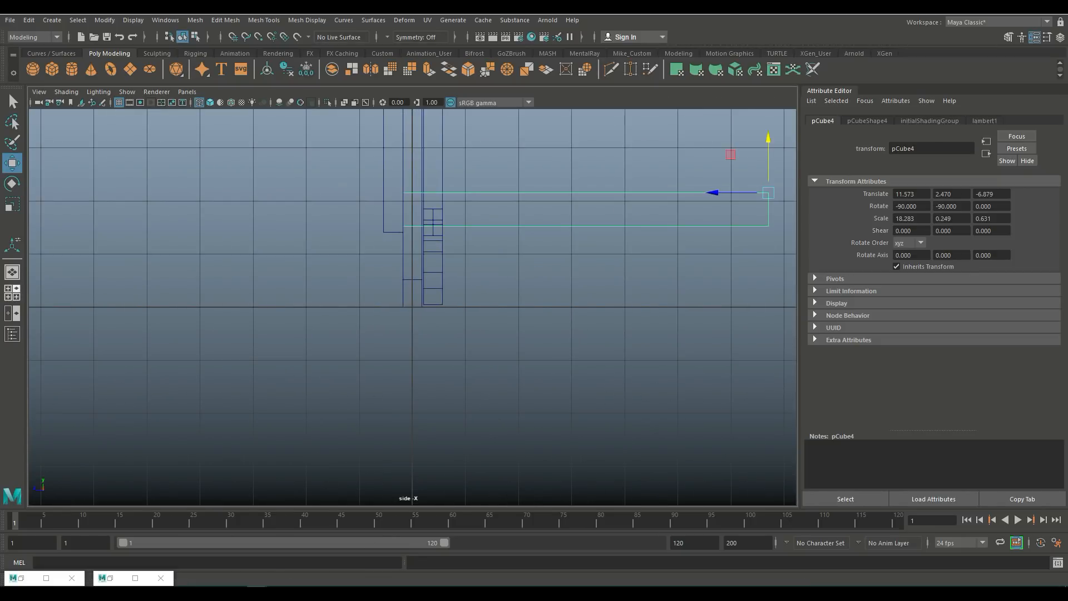
key(space)
key(space)
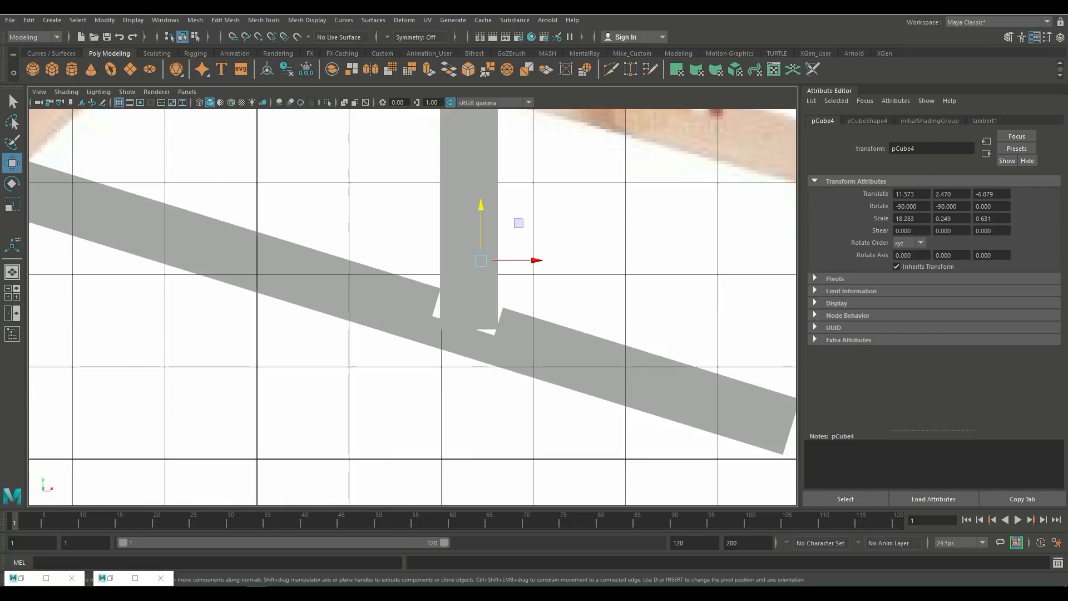
key(4)
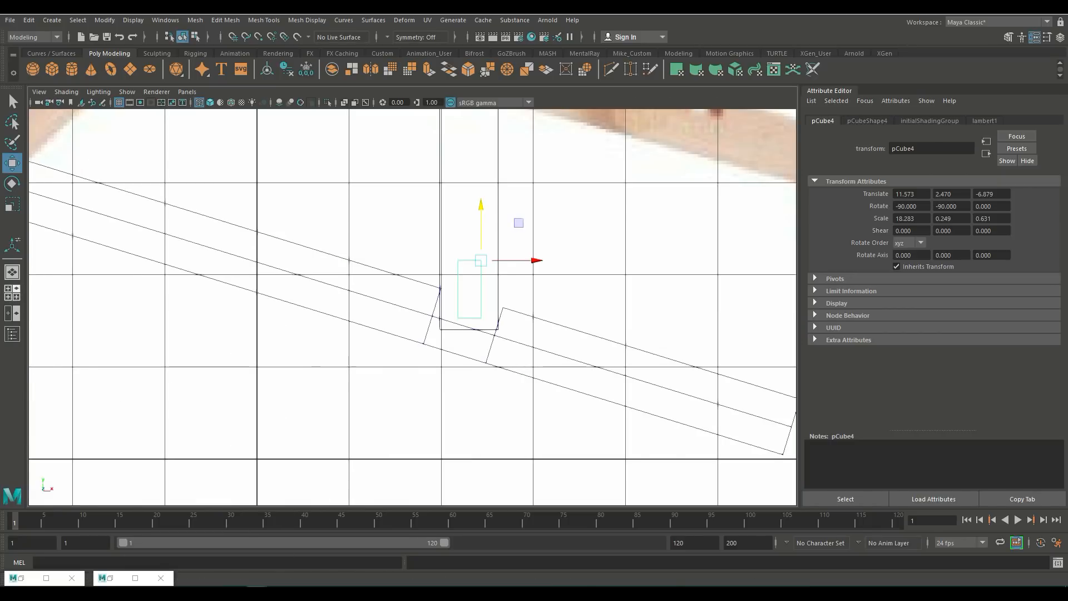
key(space)
key(space)
Step: Lower the crossbar plank a little further along Y
scroll(391, 256, up, 5)
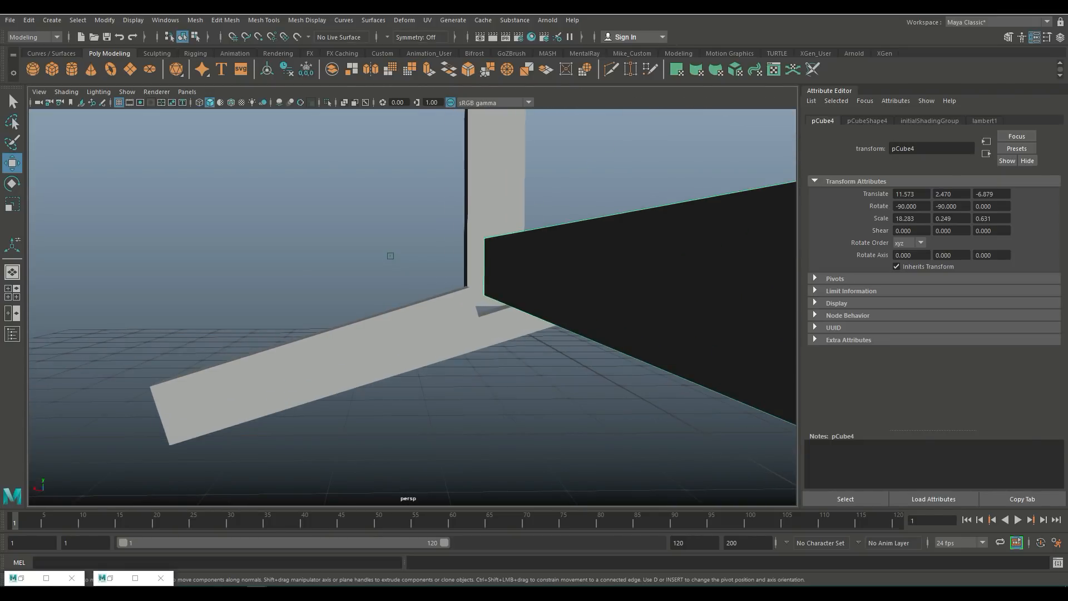
alt+drag(390, 256, 262, 257)
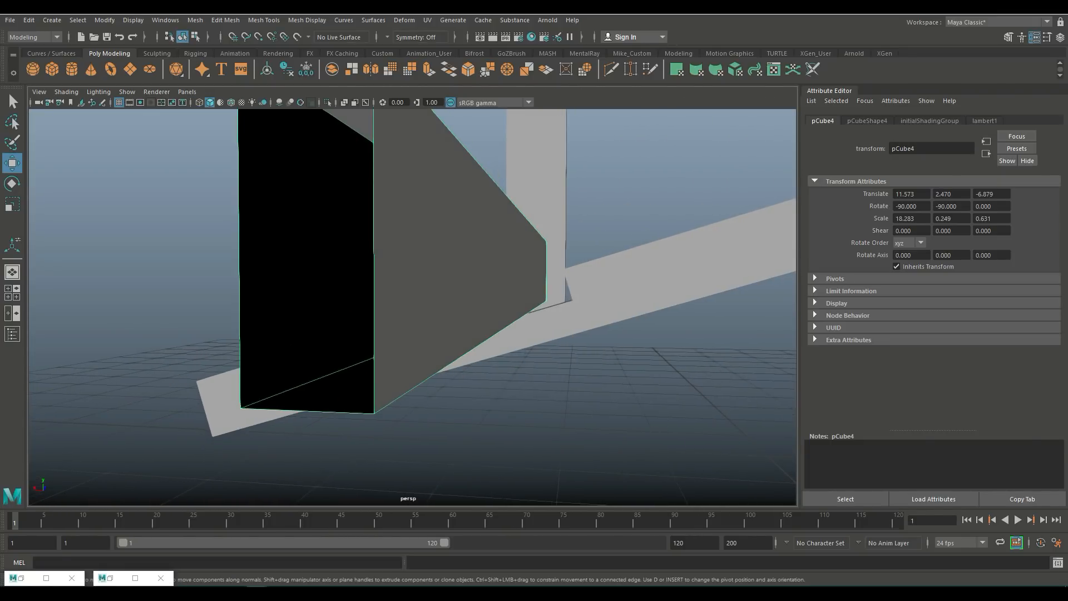
scroll(413, 306, down, 3)
drag(355, 170, 426, 372)
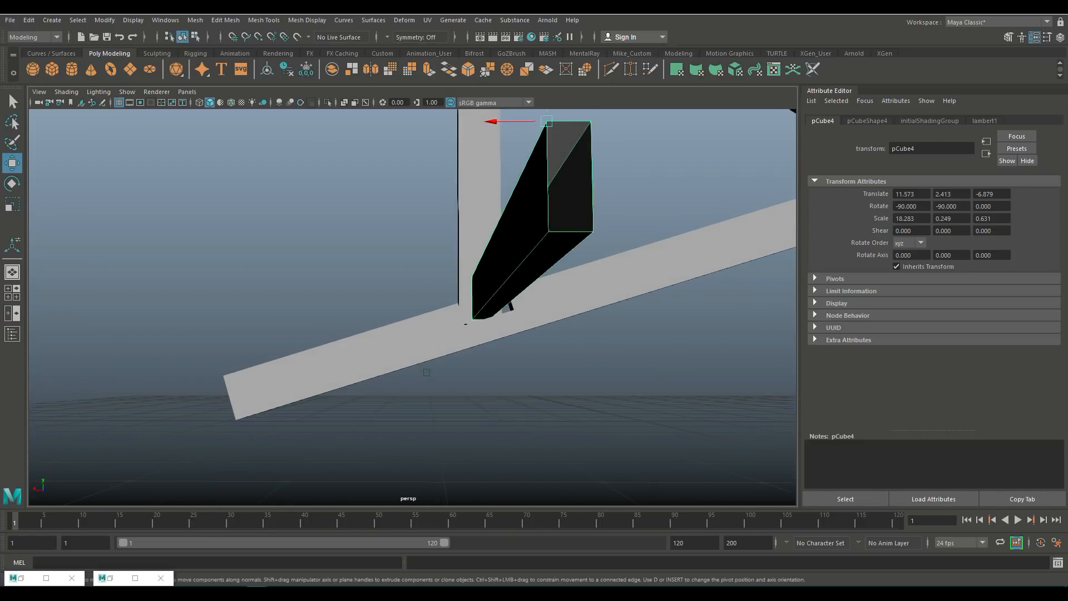
right_drag(510, 278, 512, 238)
Step: Move the crossbar's end edge so it meets the top of the sloping plank
click(493, 297)
mouse_move(493, 245)
alt+mouse_down()
mouse_move(492, 266)
mouse_move(490, 254)
alt+mouse_up()
alt+right_drag(491, 254, 536, 256)
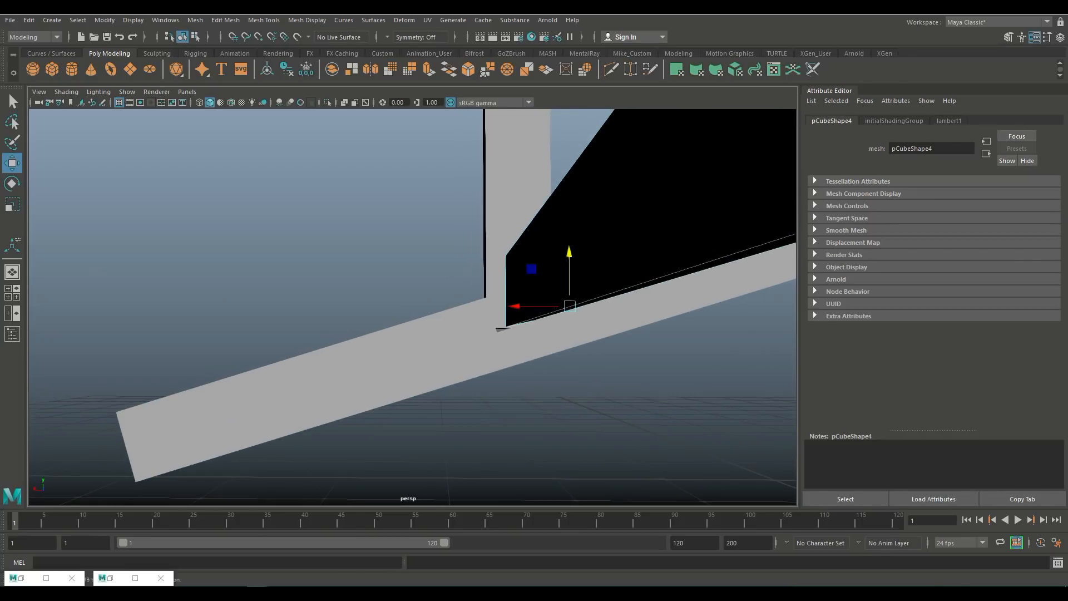
mouse_move(537, 256)
alt+mouse_down()
mouse_move(504, 251)
mouse_move(506, 272)
mouse_move(532, 260)
alt+mouse_up()
click(610, 280)
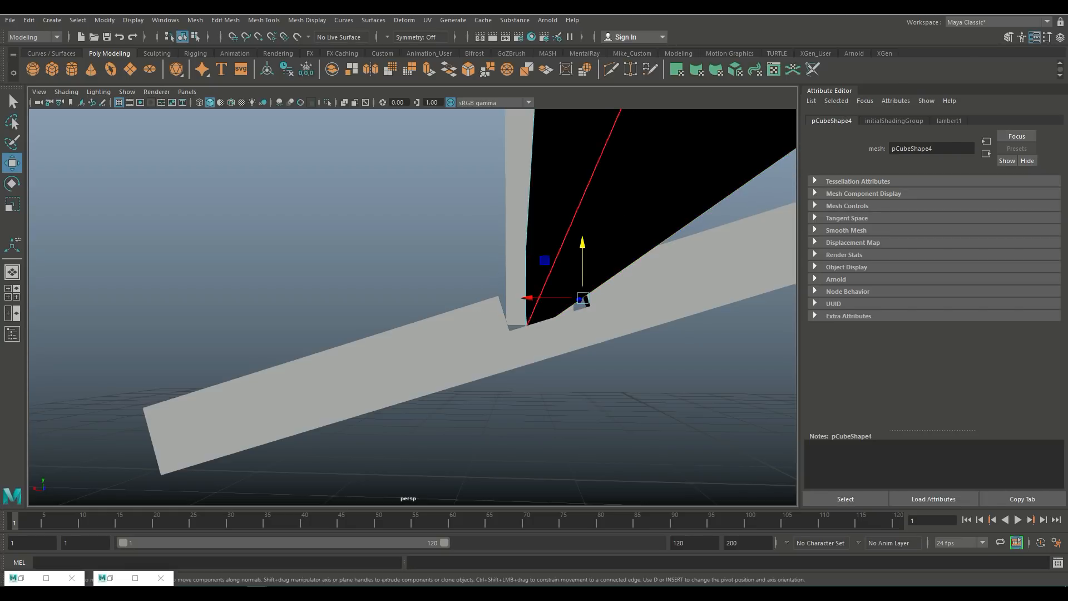
Step: Move the upright plank's bottom face down to meet the sloping plank
scroll(501, 289, down, 5)
alt+drag(501, 290, 607, 273)
click(356, 272)
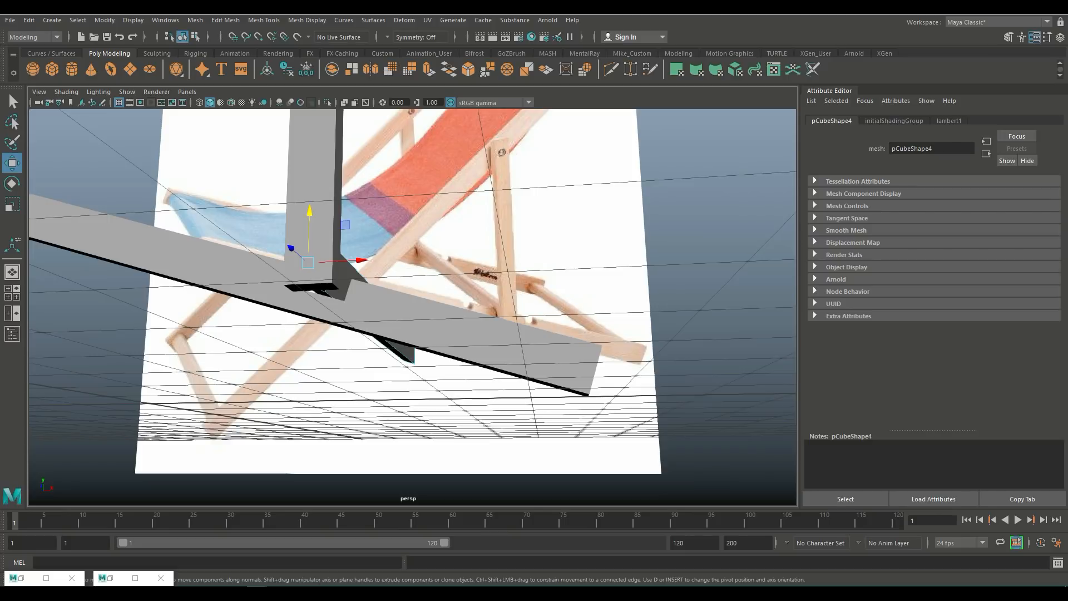
right_drag(321, 229, 321, 252)
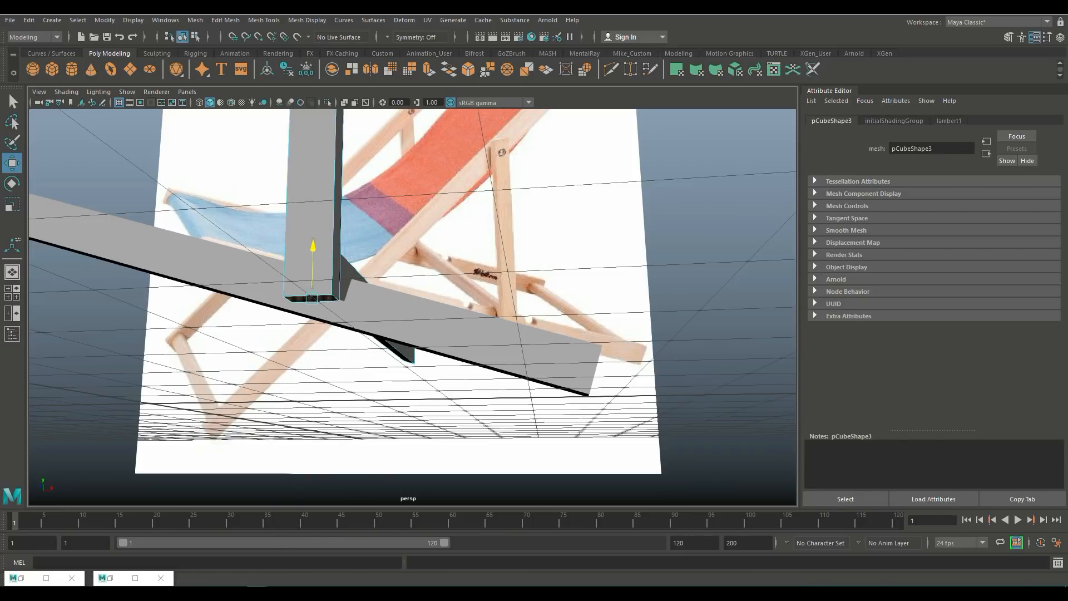
Step: Group the side-frame planks and center the new group's pivot
click(567, 222)
scroll(413, 307, down, 3)
alt+drag(501, 250, 479, 278)
scroll(413, 307, down, 3)
scroll(413, 308, up, 3)
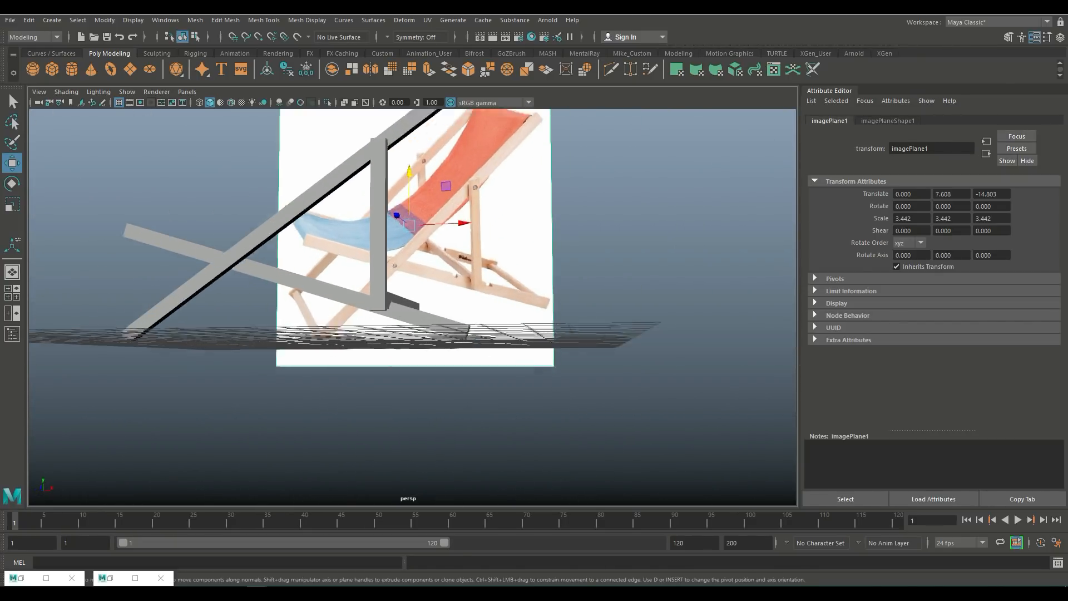
alt+drag(412, 267, 518, 290)
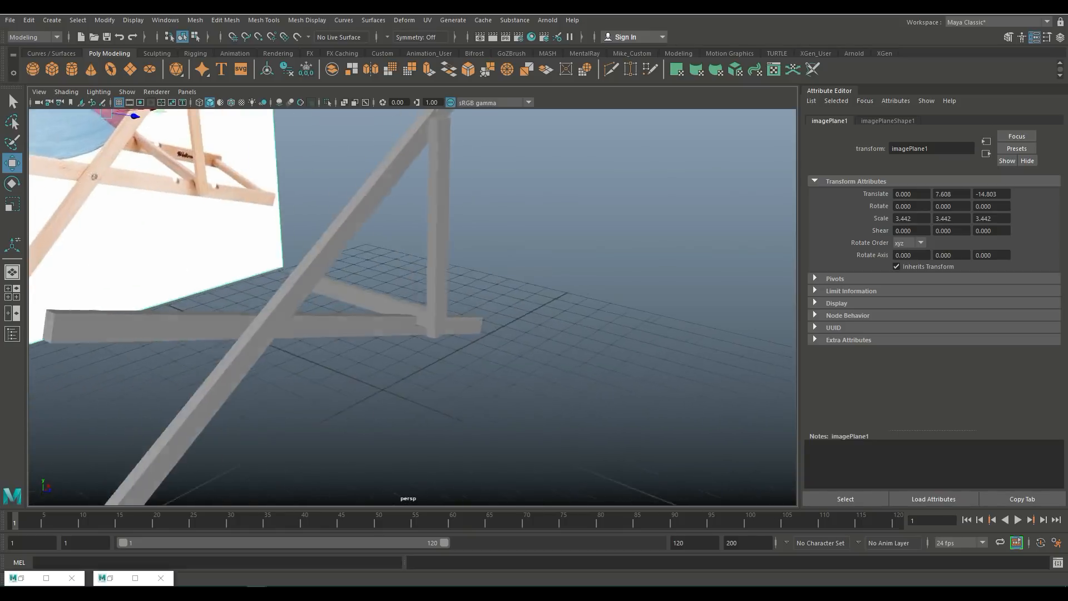
alt+drag(518, 290, 568, 295)
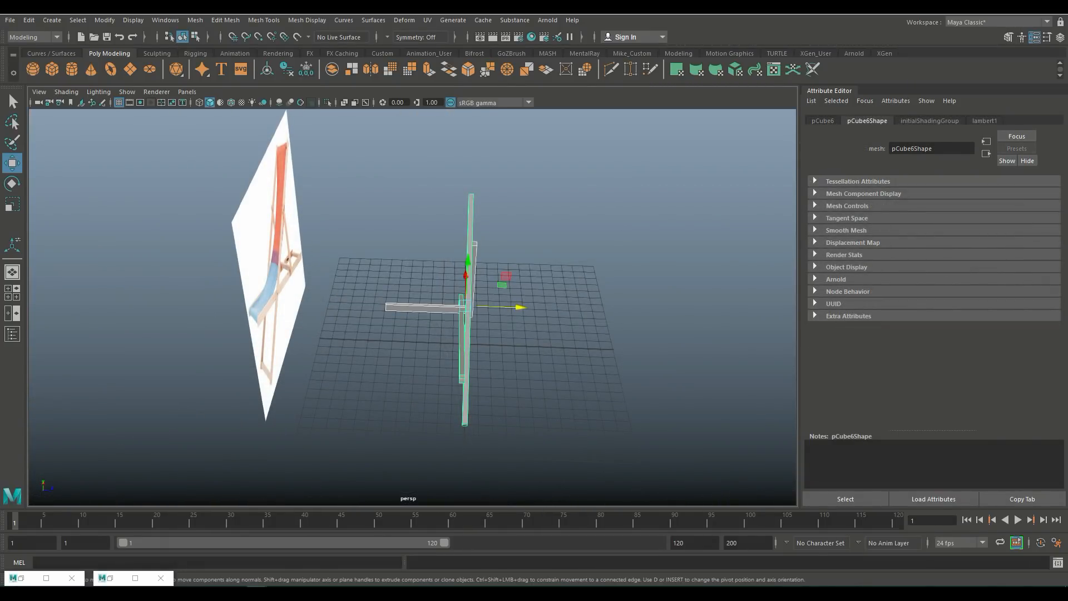
key(ctrl+g)
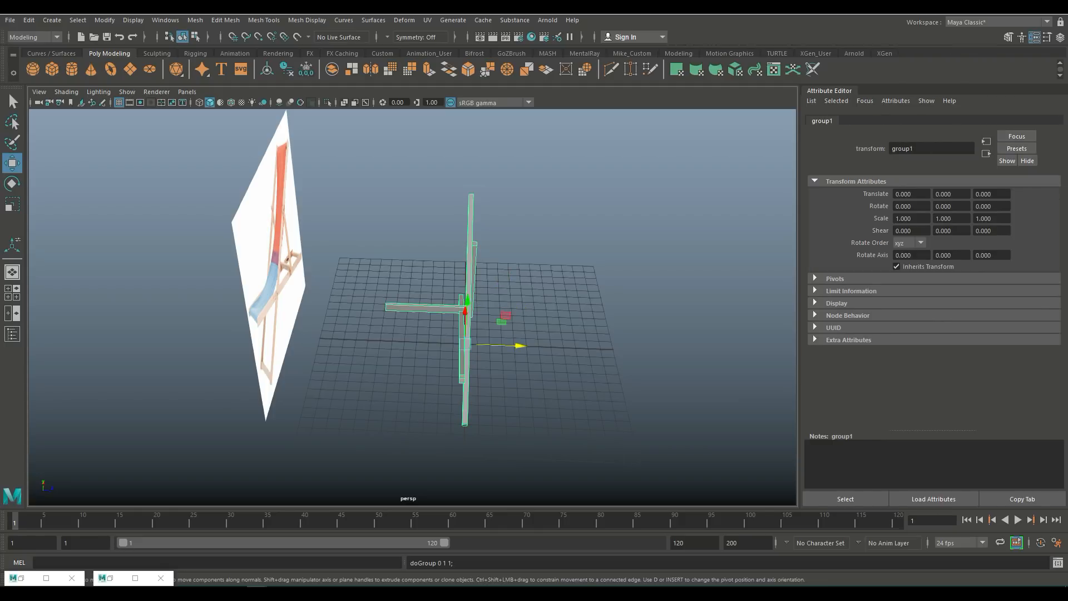
click(105, 20)
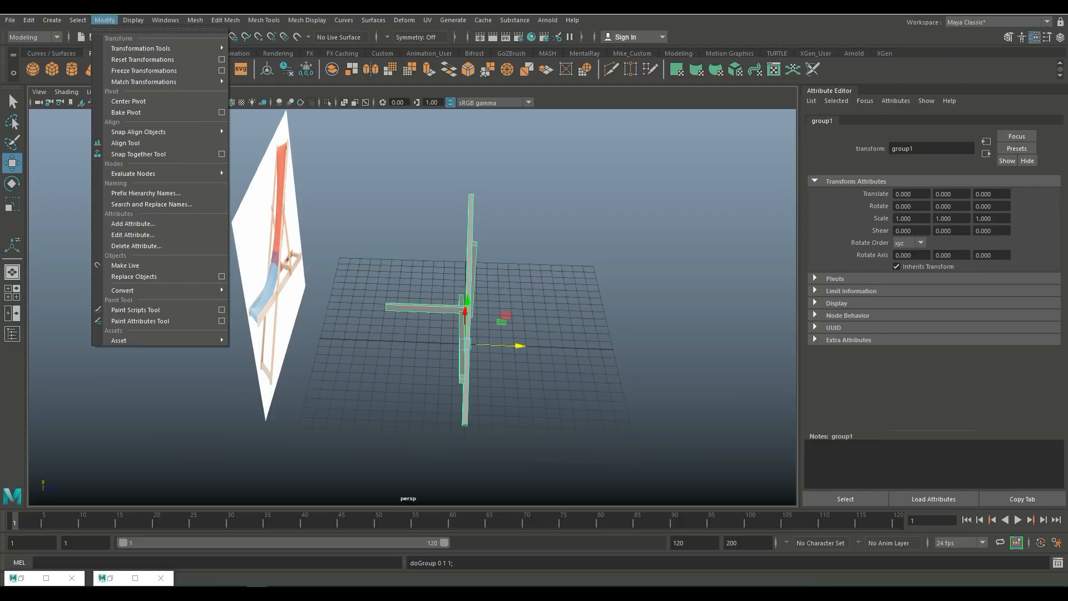
click(128, 101)
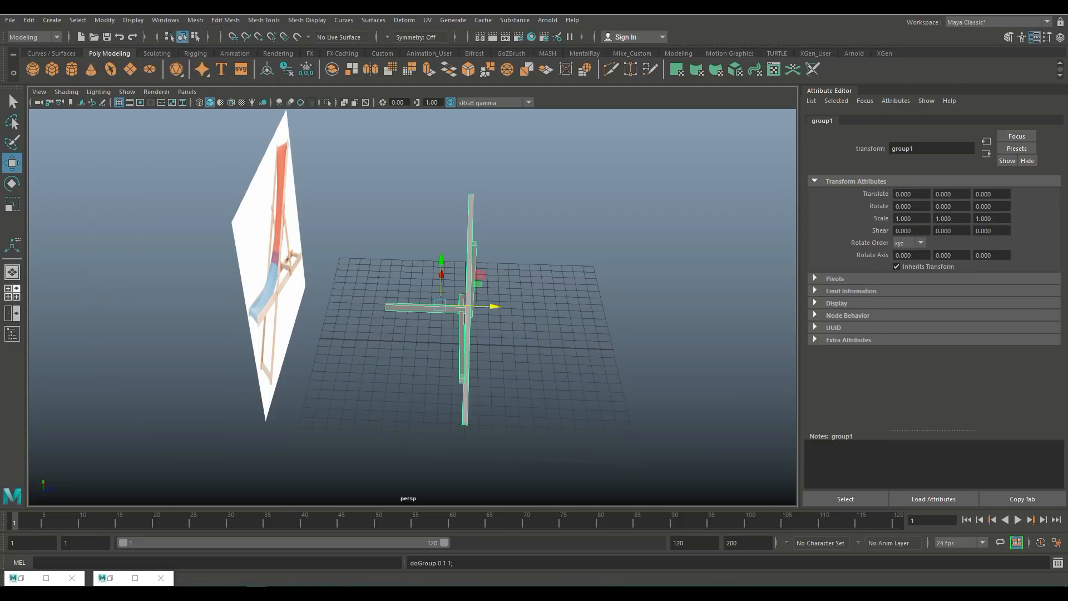
Step: Move the side-frame group in the top view to about X 3.911 and Z 4.127
key(space)
key(space)
scroll(412, 307, down, 3)
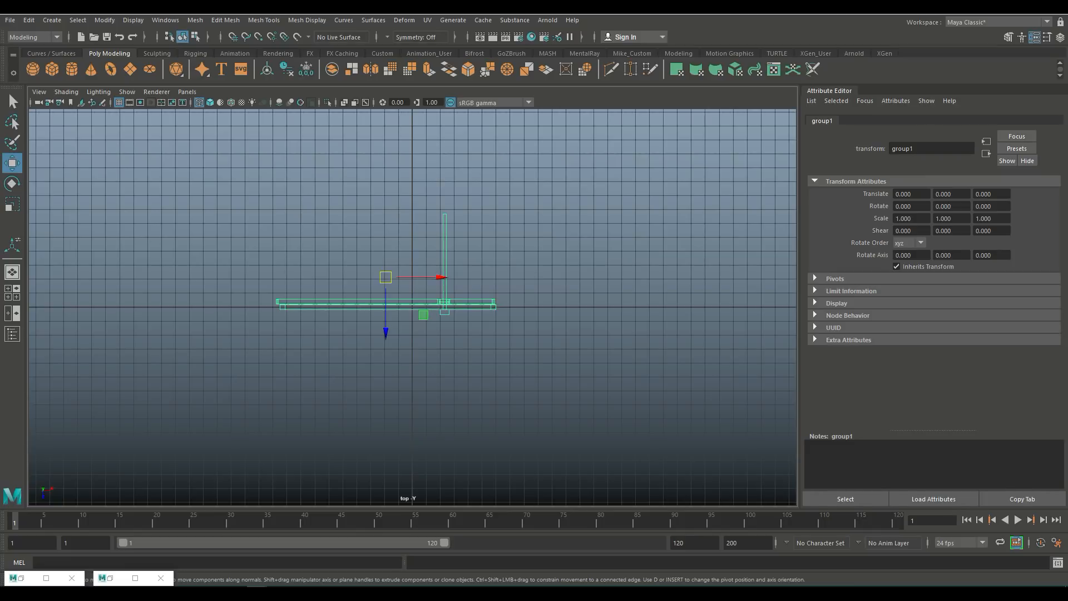
key(x)
drag(386, 325, 386, 384)
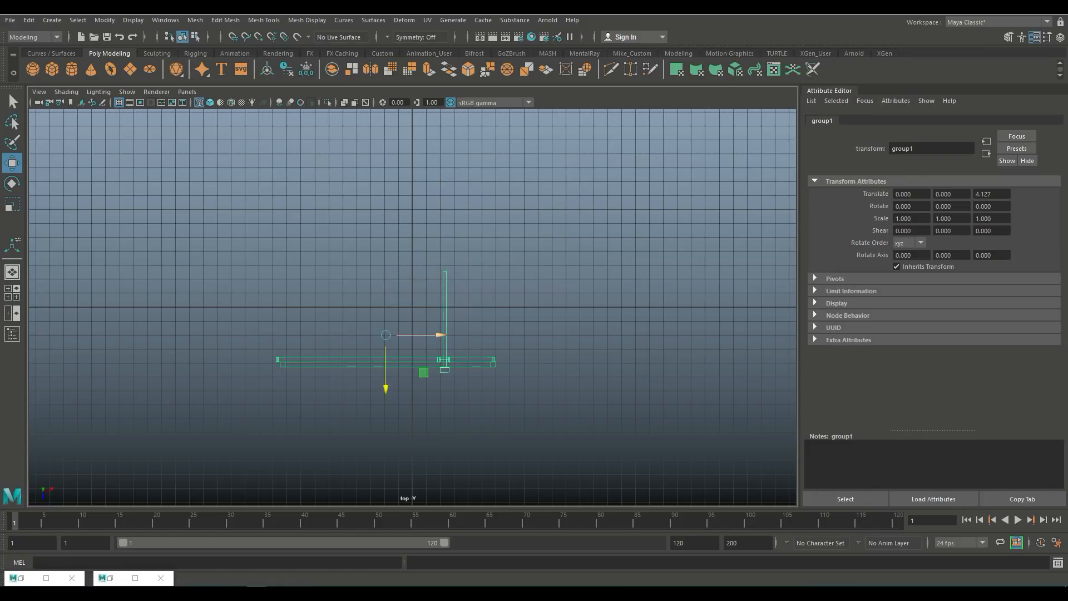
drag(437, 335, 492, 335)
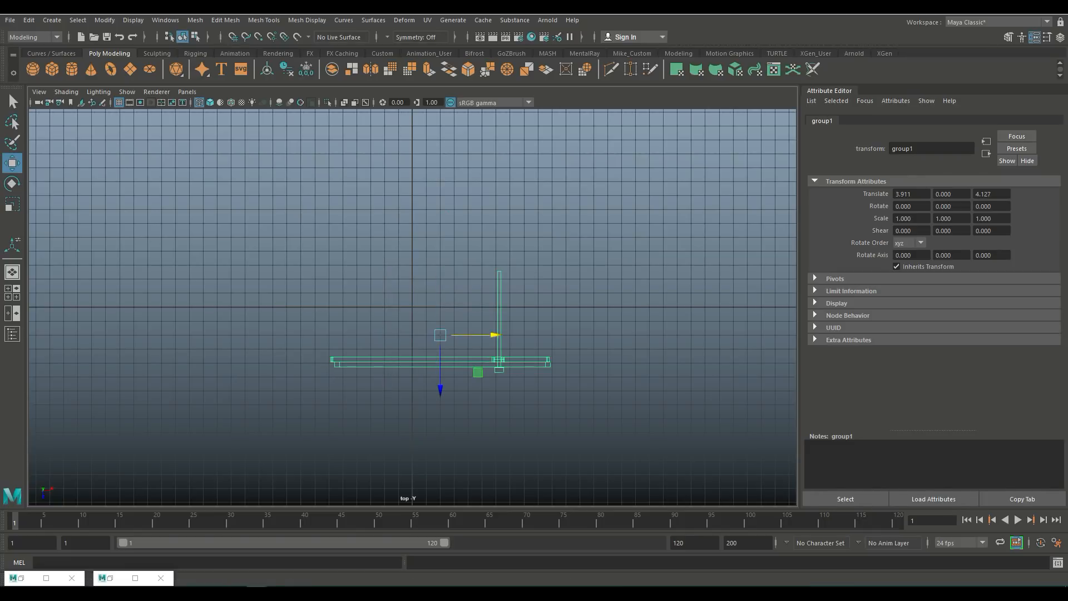
Step: Combine the side-frame planks into a single mesh
click(12, 293)
key(space)
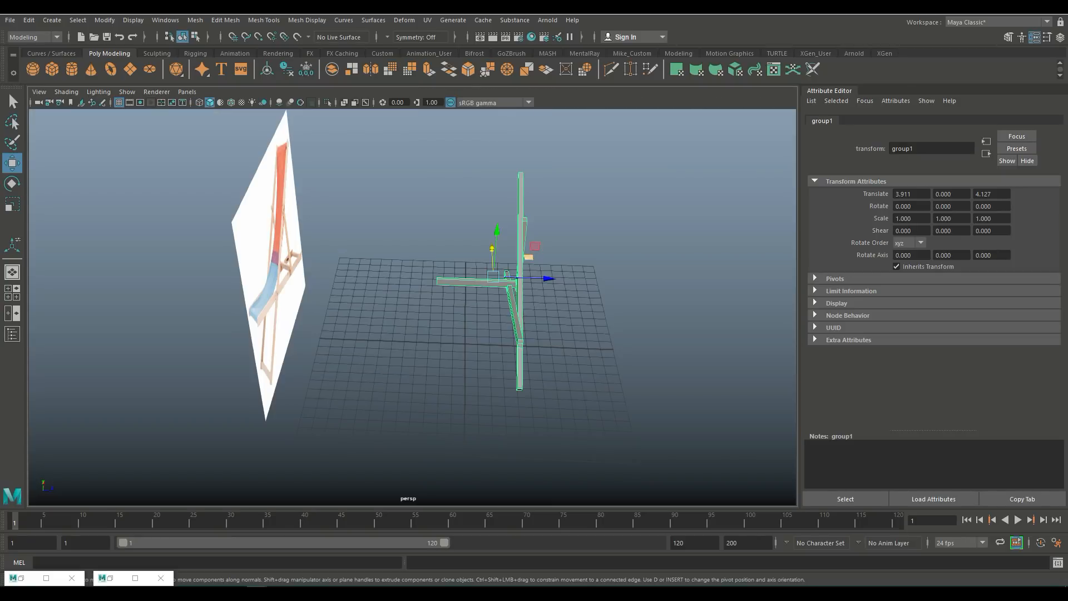
click(568, 239)
alt+drag(518, 284, 529, 316)
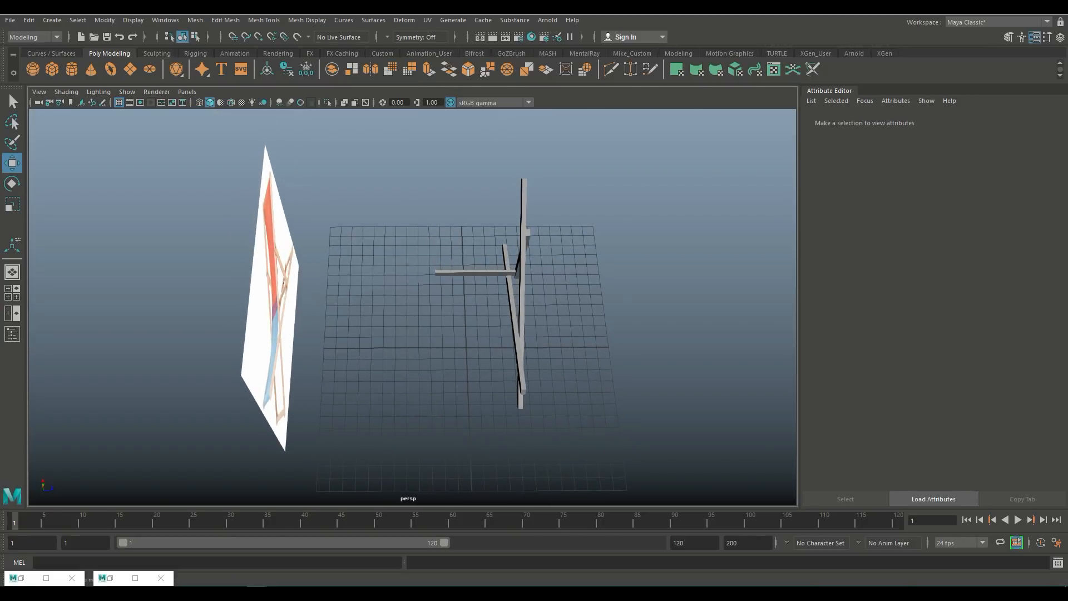
drag(572, 359, 573, 361)
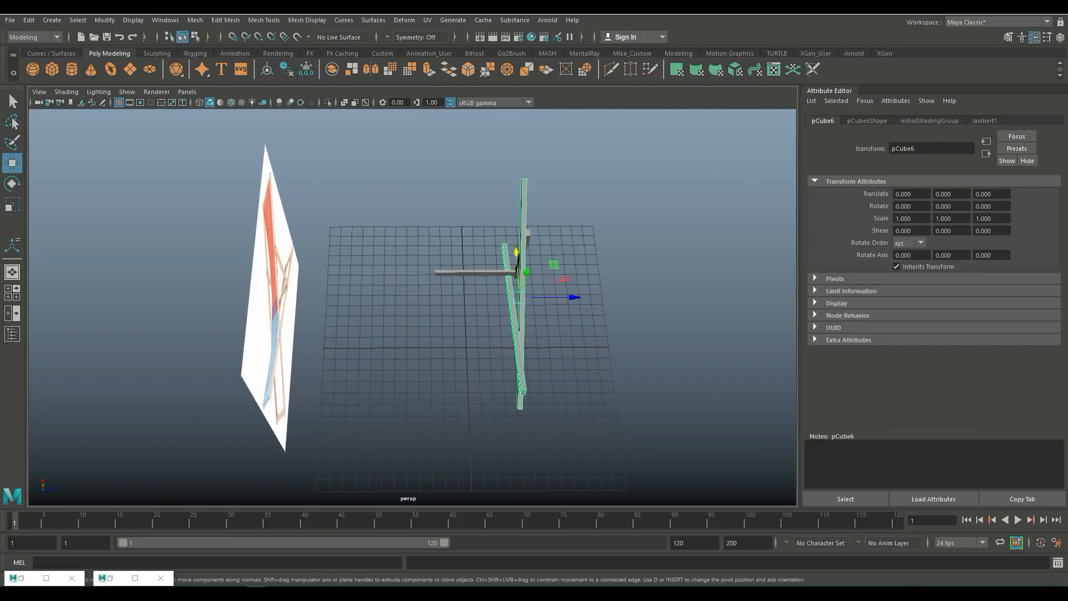
shift+click(529, 234)
click(195, 20)
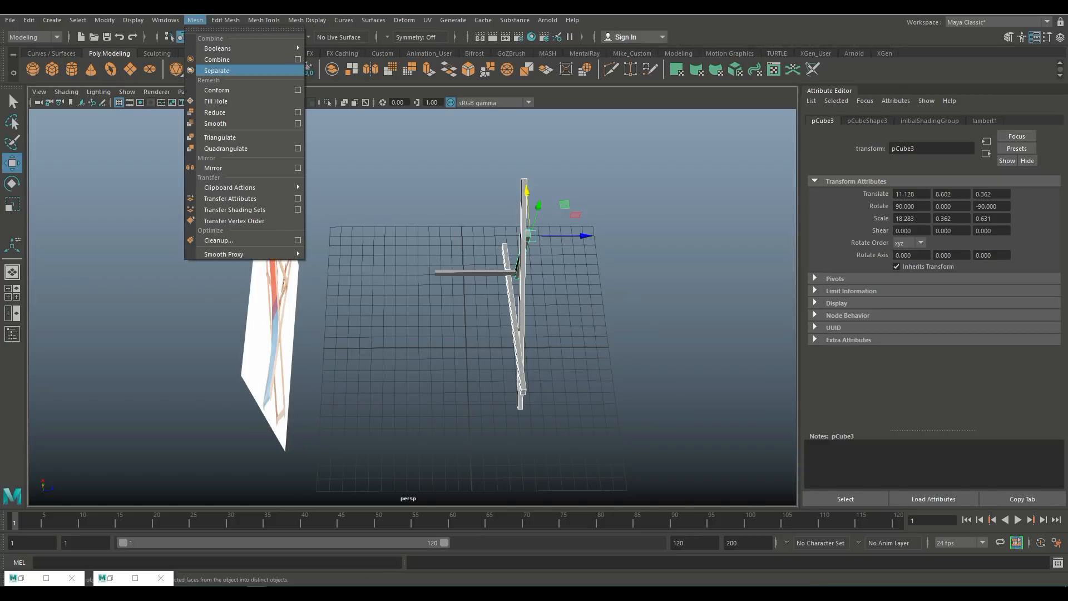
click(217, 60)
Step: Duplicate the combined side frame mirrored with a Z scale of -1
scroll(501, 289, up, 4)
mouse_move(501, 289)
alt+mouse_down()
mouse_move(339, 228)
mouse_move(489, 250)
mouse_move(512, 279)
alt+mouse_up()
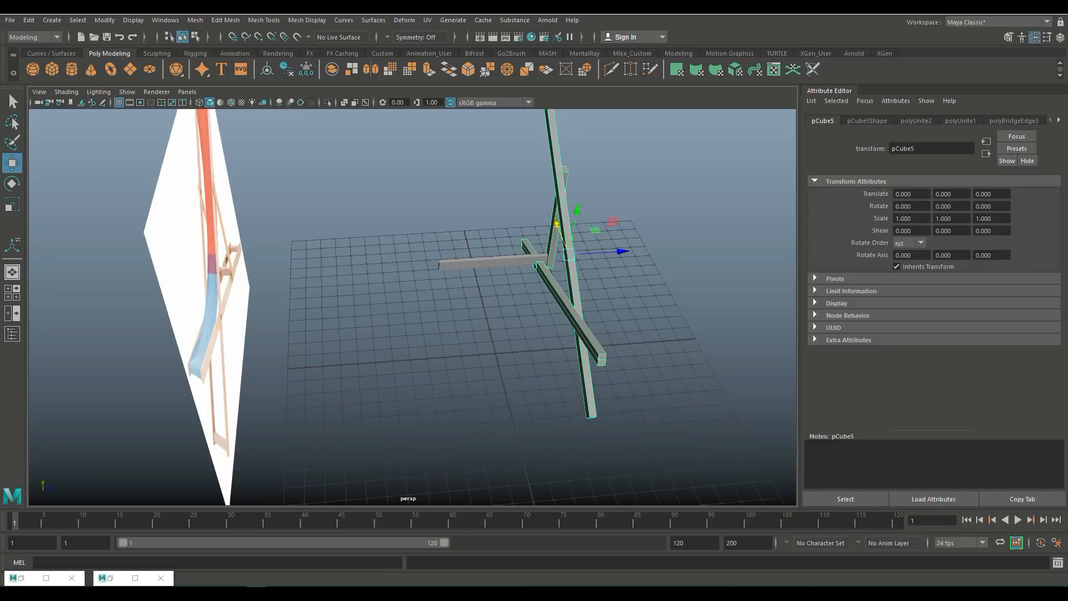
click(29, 20)
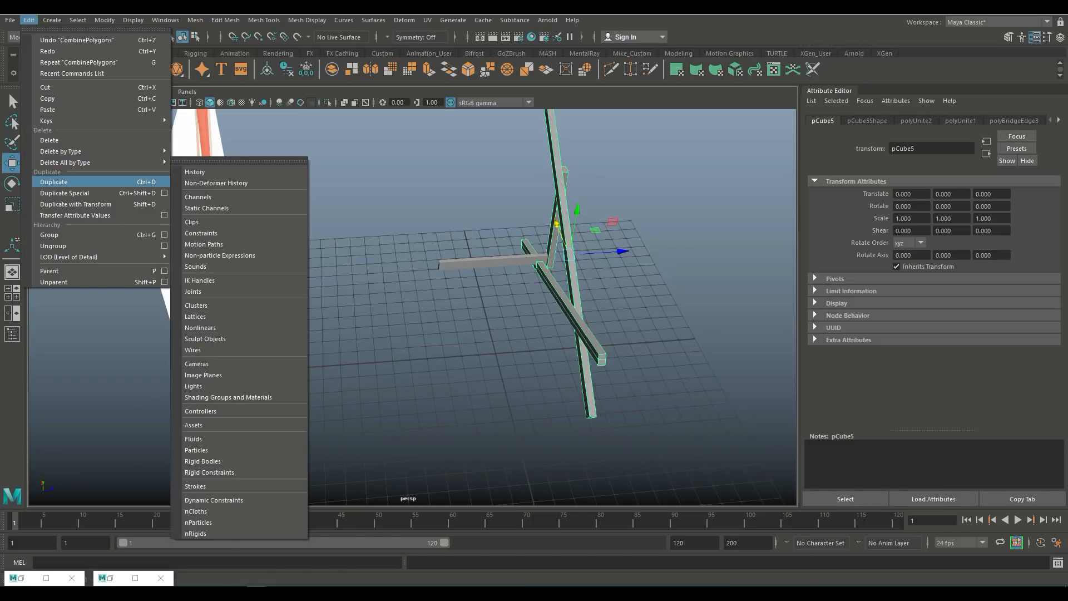
click(164, 192)
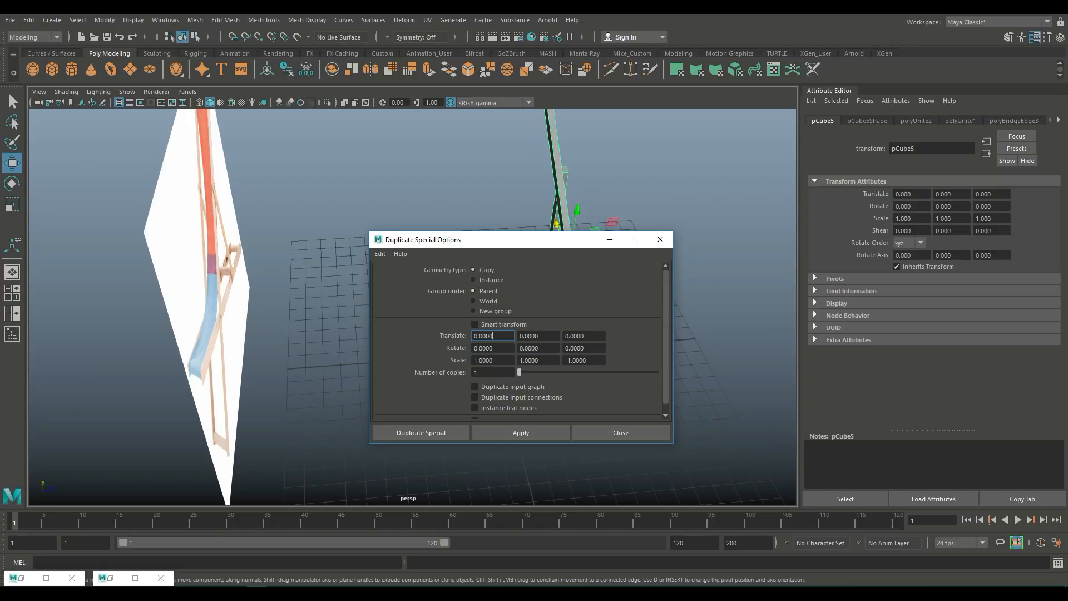
click(421, 433)
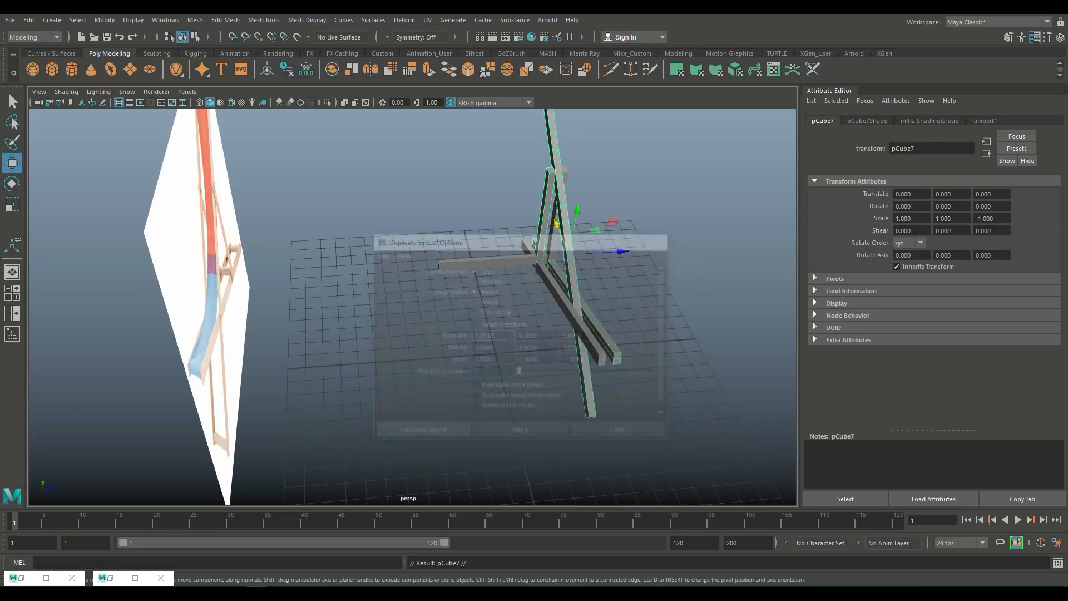
Step: Move the mirrored side frame along Z to about -7.38, opposite the original side
drag(624, 251, 517, 258)
click(12, 293)
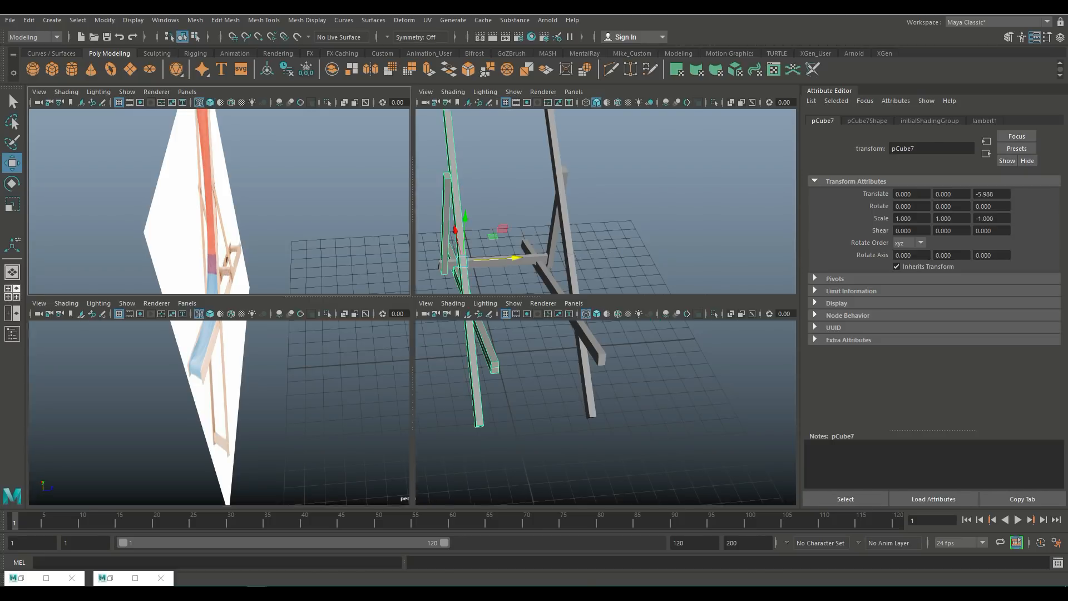
key(space)
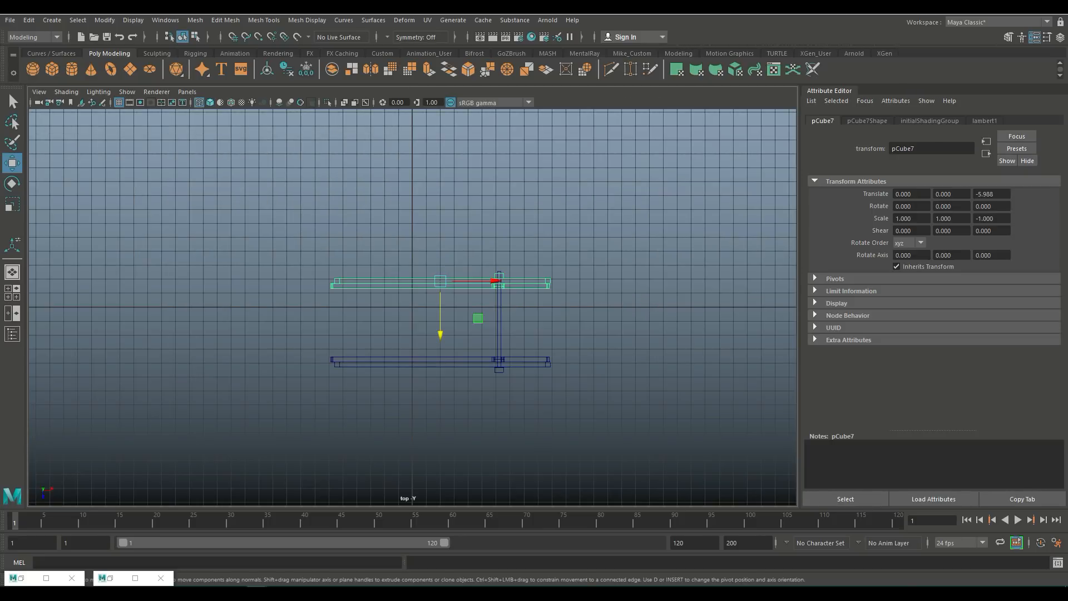
drag(440, 331, 440, 312)
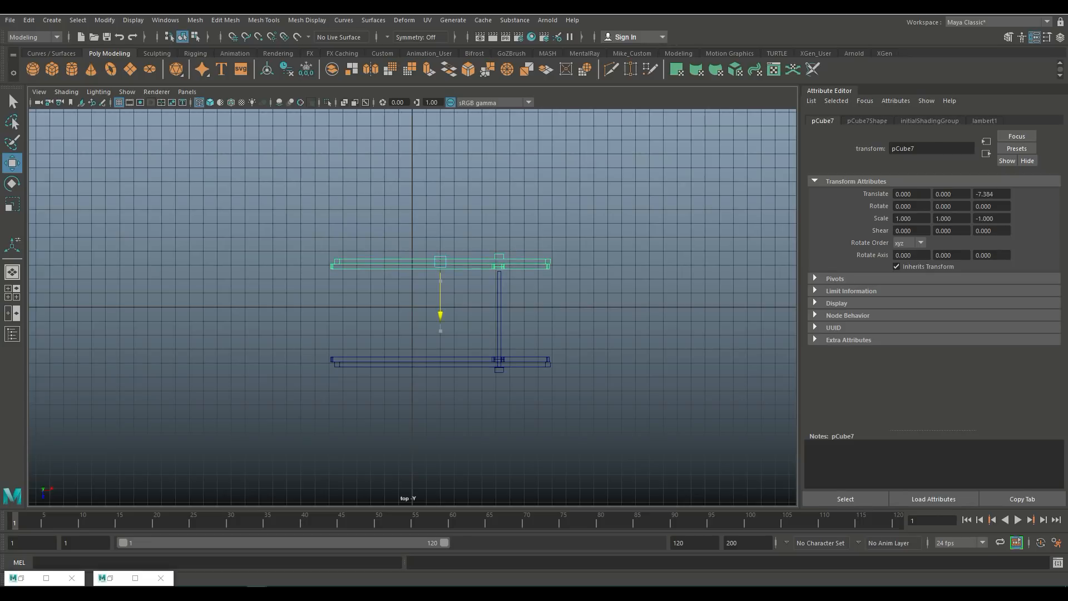
drag(440, 311, 440, 311)
Step: Center the crossbar's pivot and move it along Z to about -7.75 so it spans both sides
click(500, 317)
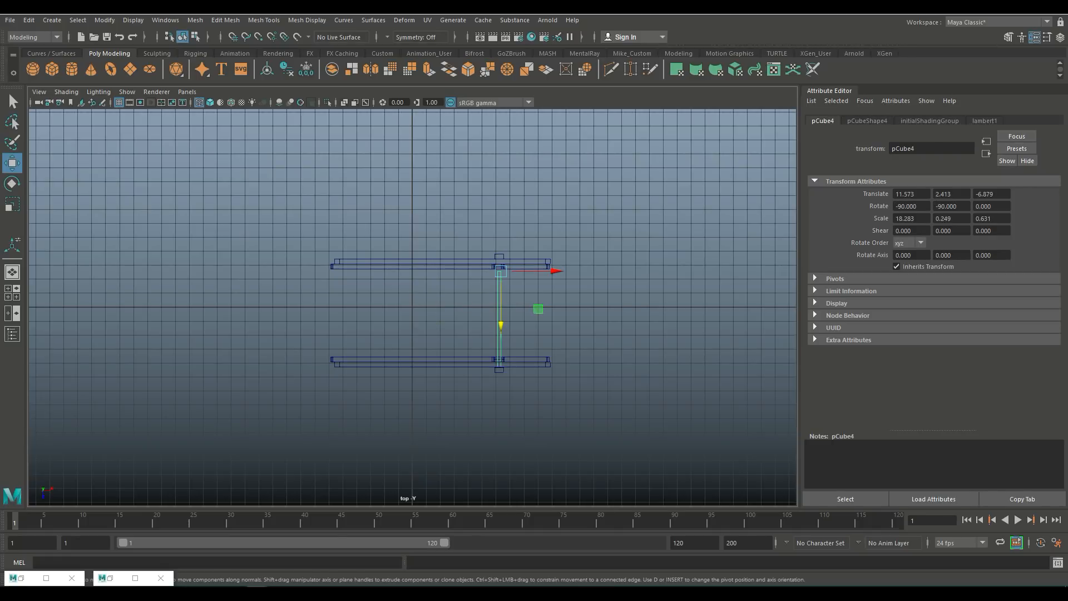
click(105, 20)
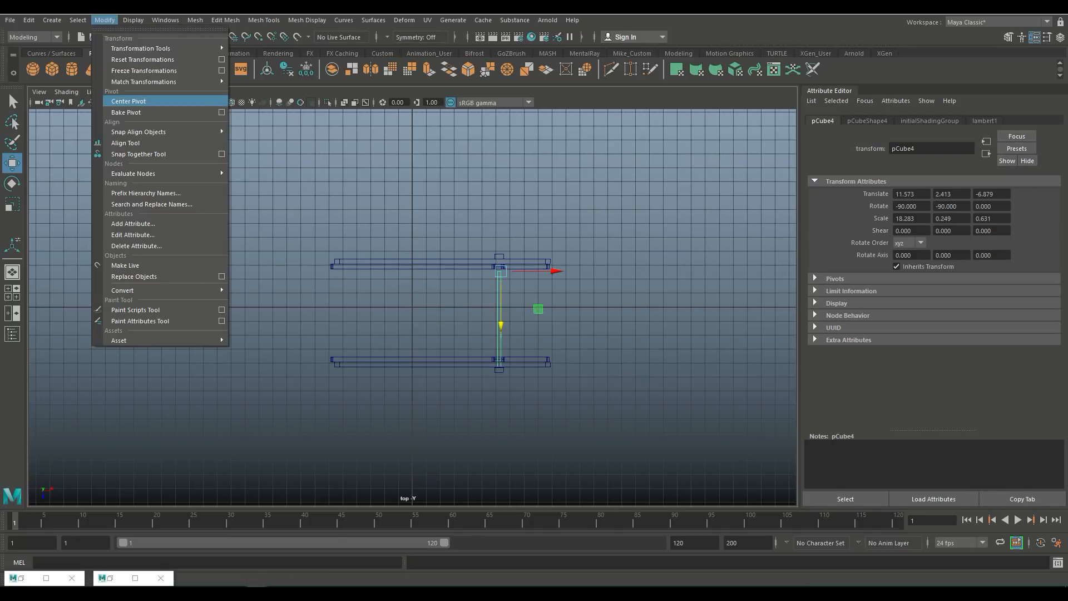
click(129, 101)
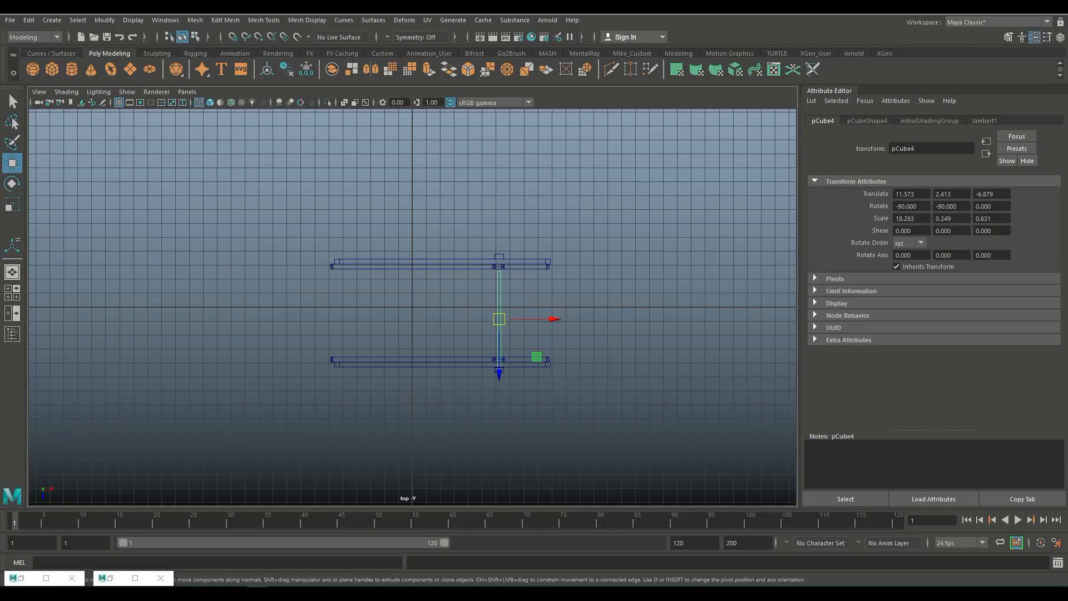
key(x)
mouse_move(499, 374)
mouse_down()
mouse_move(499, 415)
mouse_move(499, 362)
mouse_up()
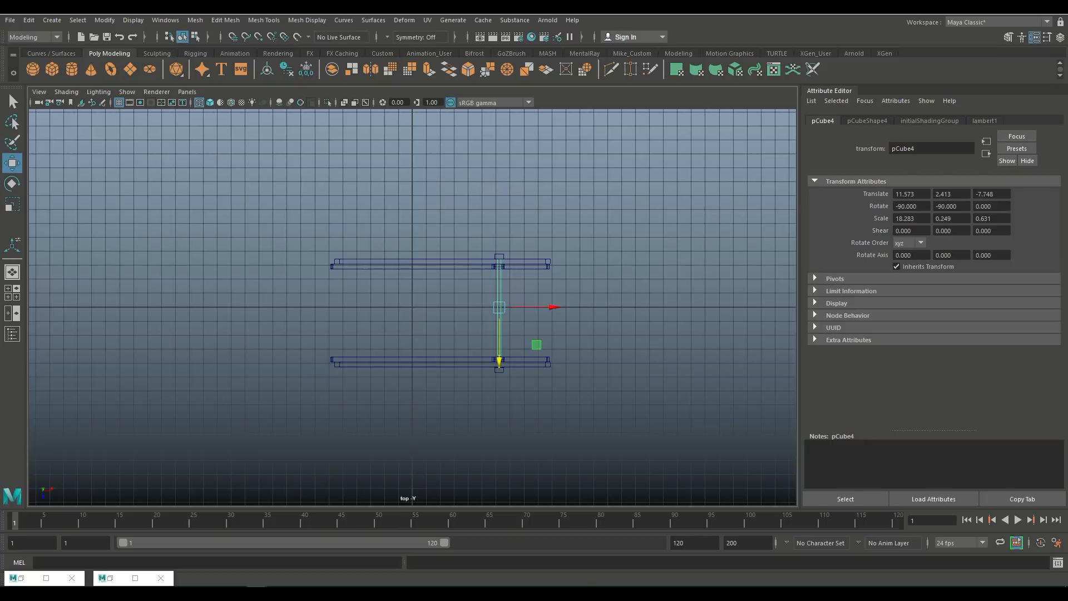
Step: Nudge both side frames along Z so they sit on the crossbar's ends
scroll(499, 361, up, 3)
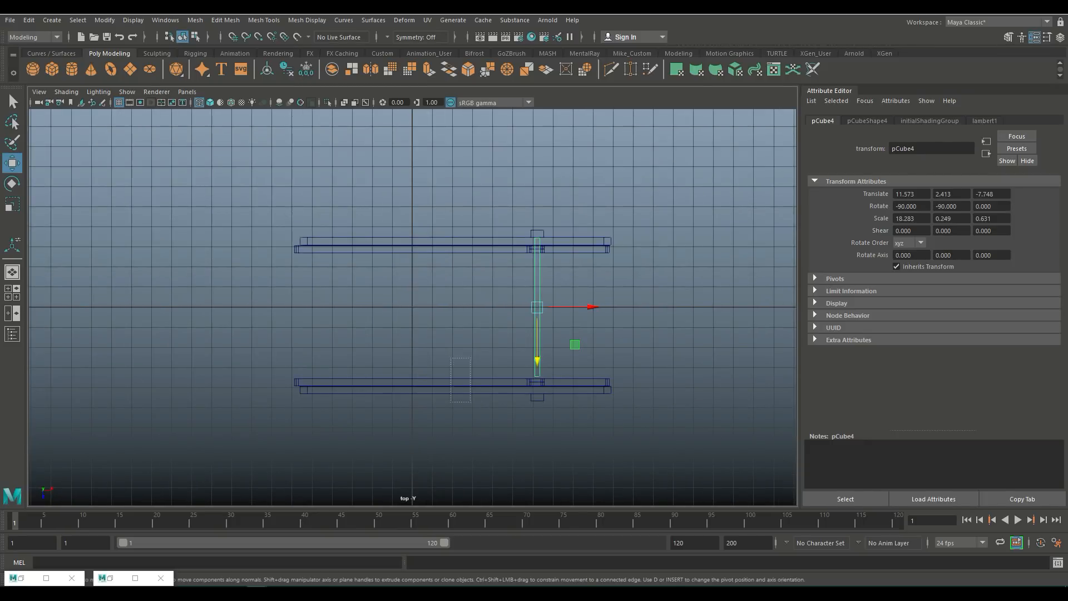
click(468, 386)
drag(452, 434, 452, 420)
click(473, 245)
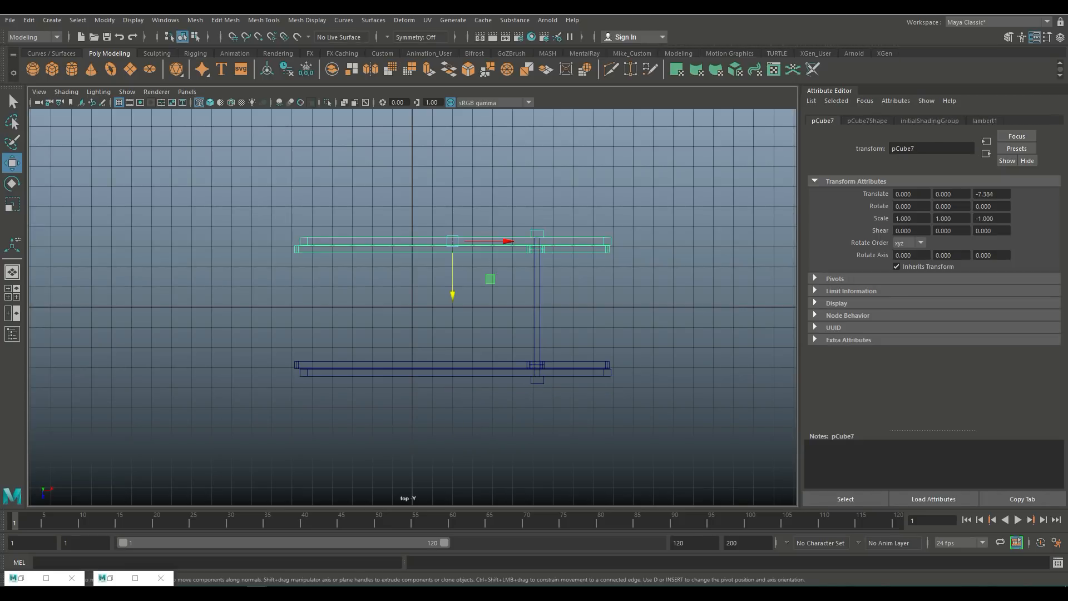
mouse_move(452, 293)
mouse_down()
mouse_move(452, 282)
mouse_move(453, 295)
mouse_up()
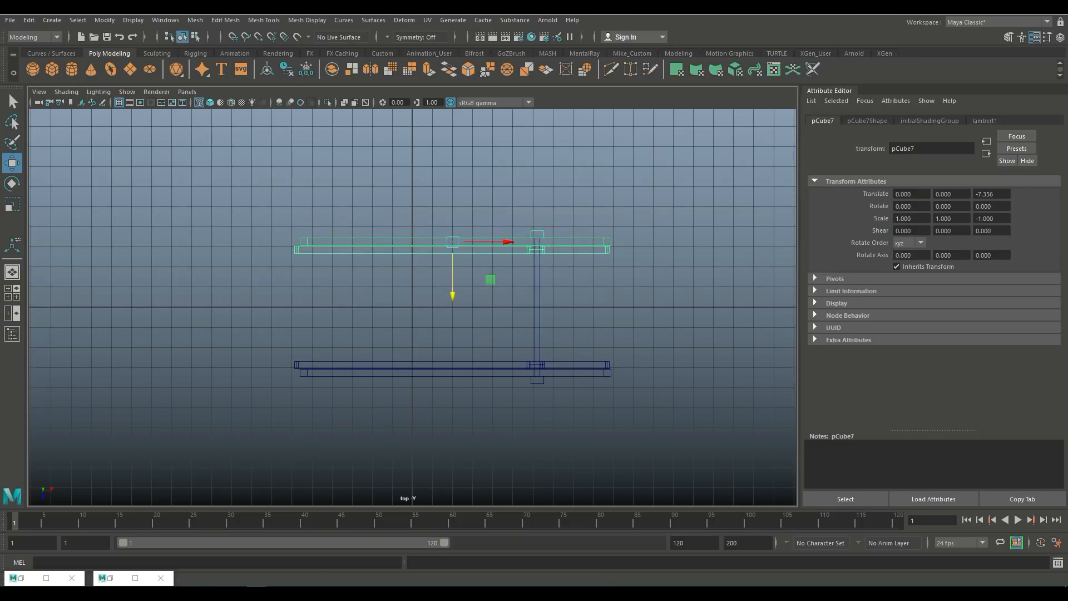
Step: Orbit around the assembled frame to inspect it against the reference image
click(12, 292)
key(space)
alt+drag(445, 311, 311, 311)
click(640, 267)
scroll(640, 267, down, 5)
scroll(640, 267, up, 3)
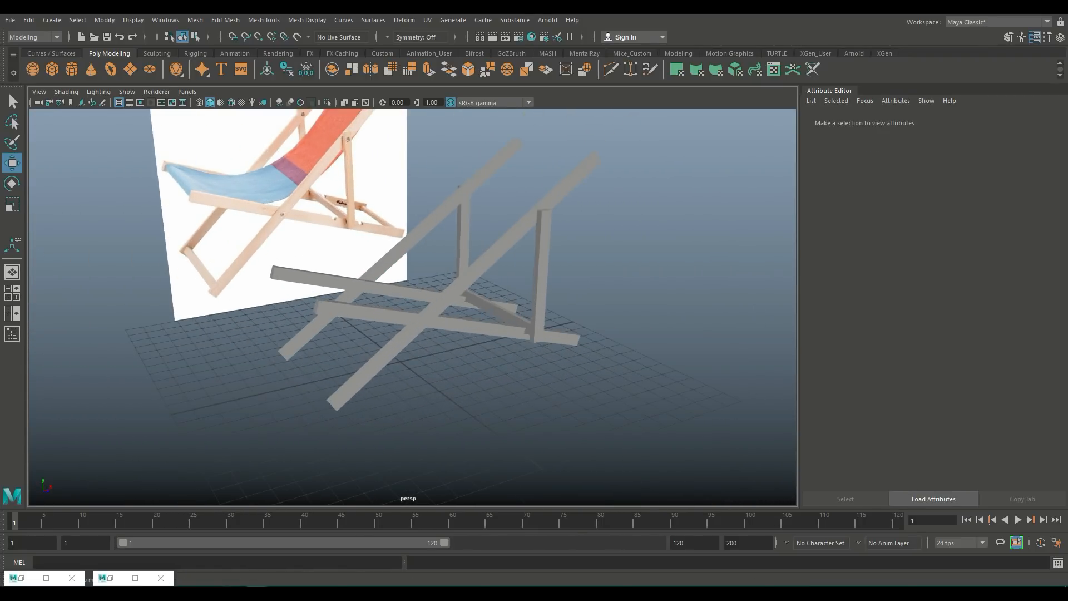
alt+drag(445, 300, 295, 309)
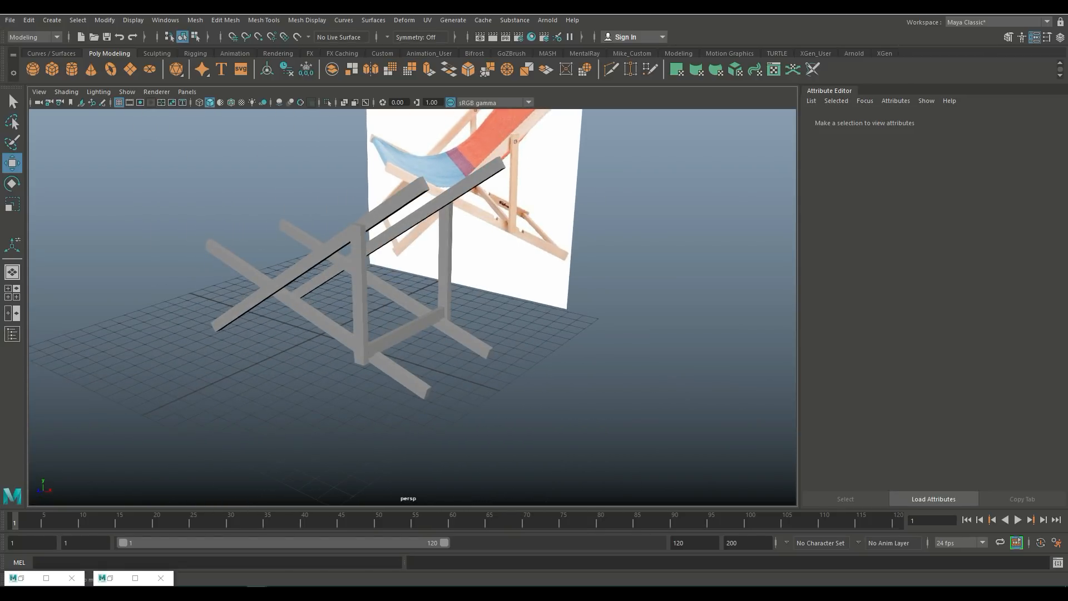
Step: Duplicate the crossbar and move the copy along X toward the chair's front end
click(409, 333)
scroll(407, 301, down, 3)
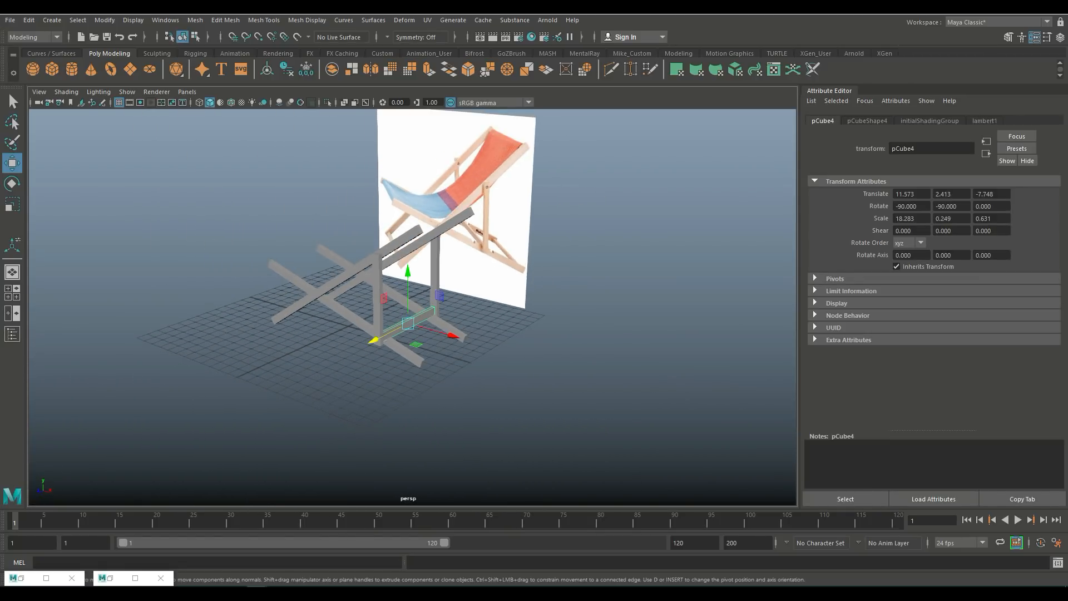
key(ctrl+d)
drag(446, 334, 512, 377)
key(e)
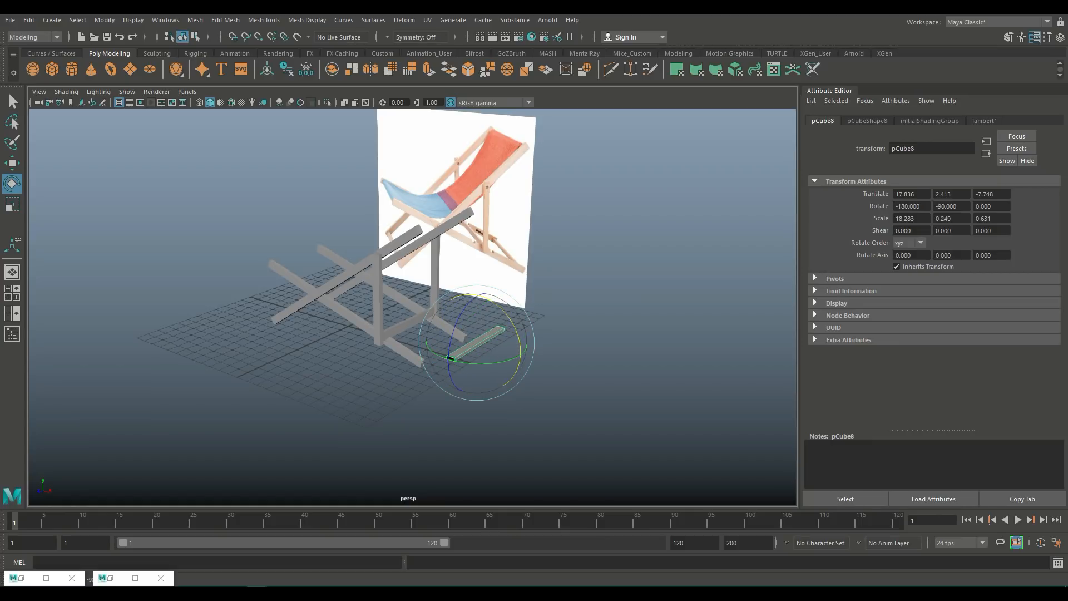
Step: Move the copied crossbar in the front view to about X 14.48 and Y 1.27, at the chair's rear feet
click(13, 293)
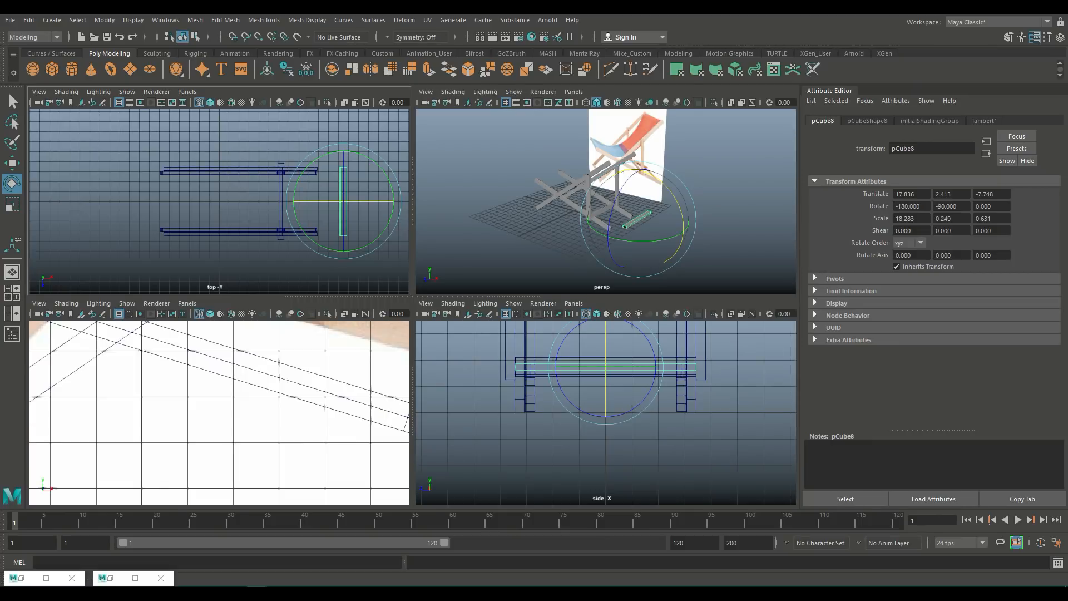
key(space)
key(f)
scroll(413, 308, down, 12)
scroll(412, 307, up, 2)
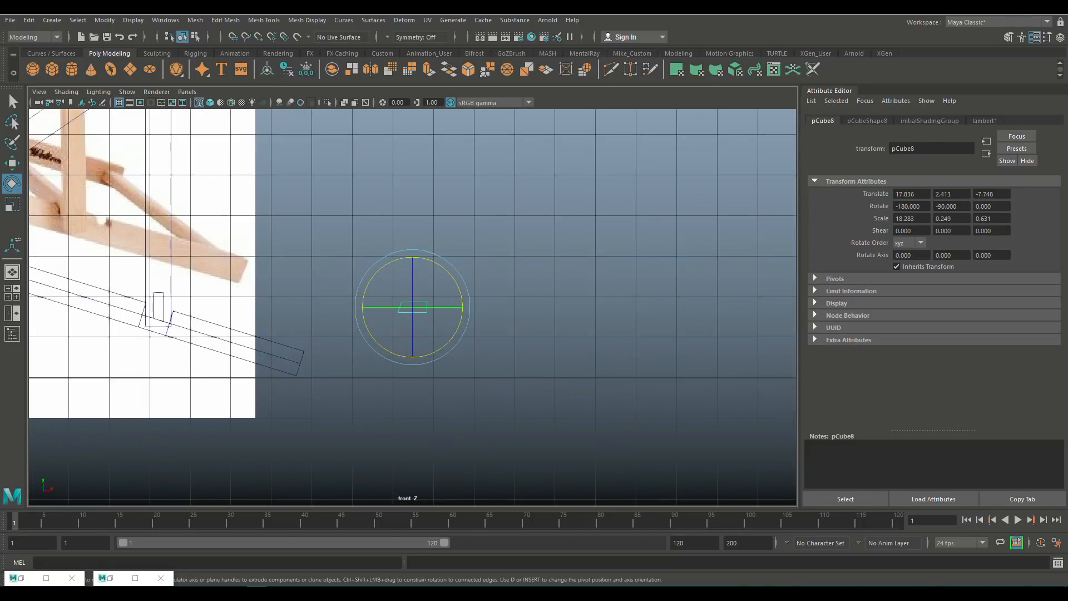
scroll(412, 307, up, 5)
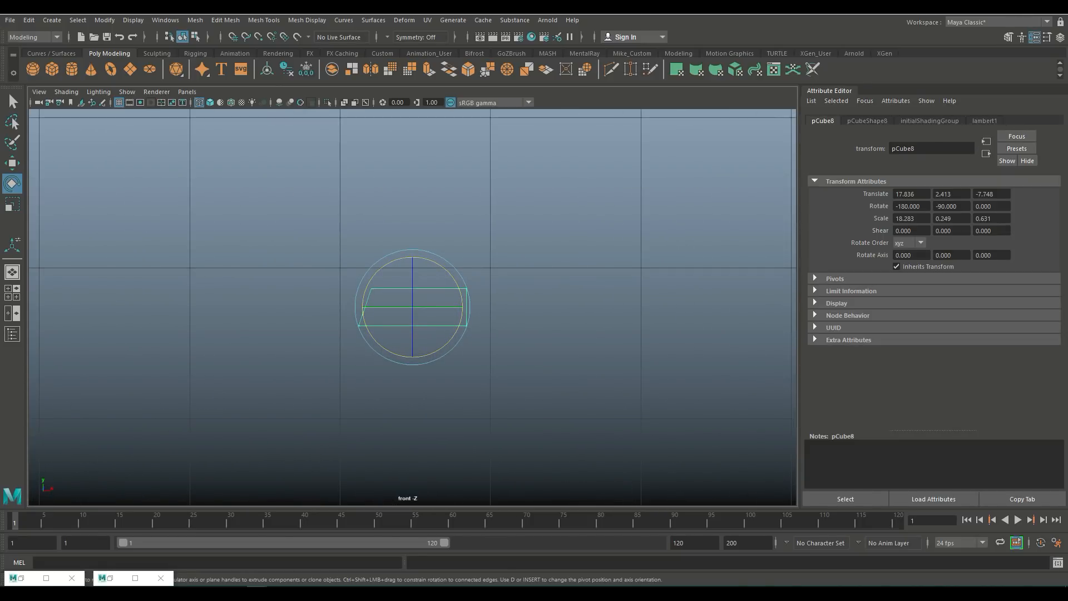
key(w)
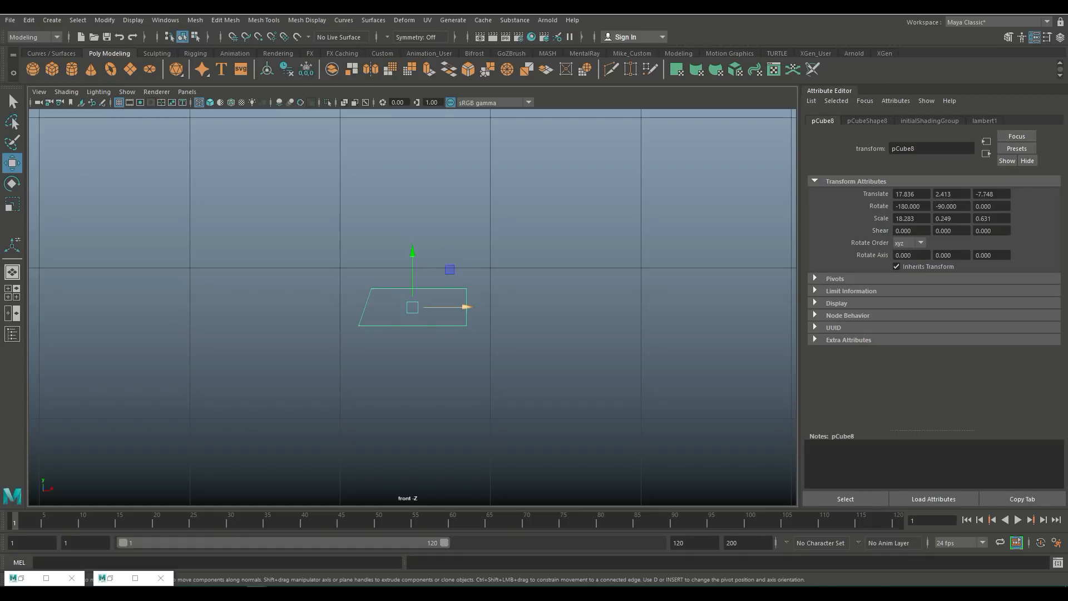
drag(465, 307, 602, 307)
right_drag(515, 284, 462, 285)
drag(479, 271, 517, 301)
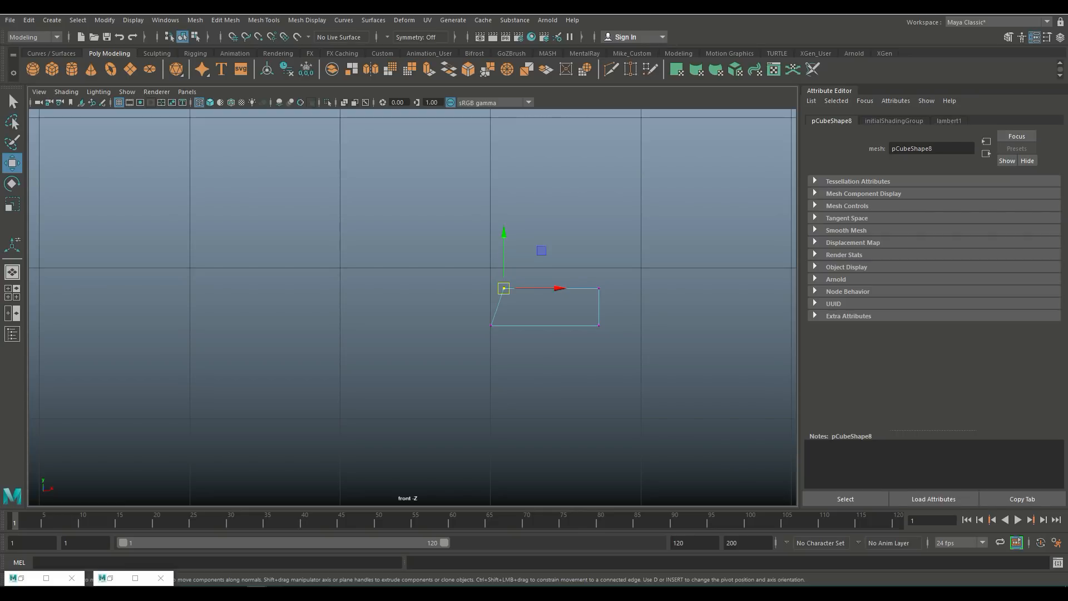
key(x)
drag(558, 288, 545, 288)
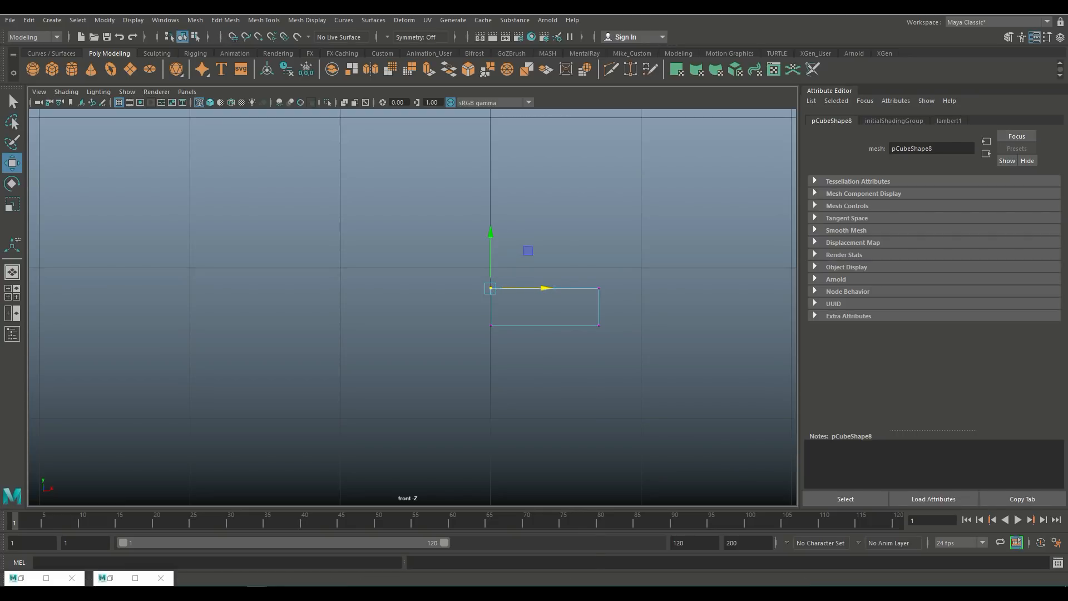
right_drag(547, 286, 595, 269)
scroll(596, 269, down, 8)
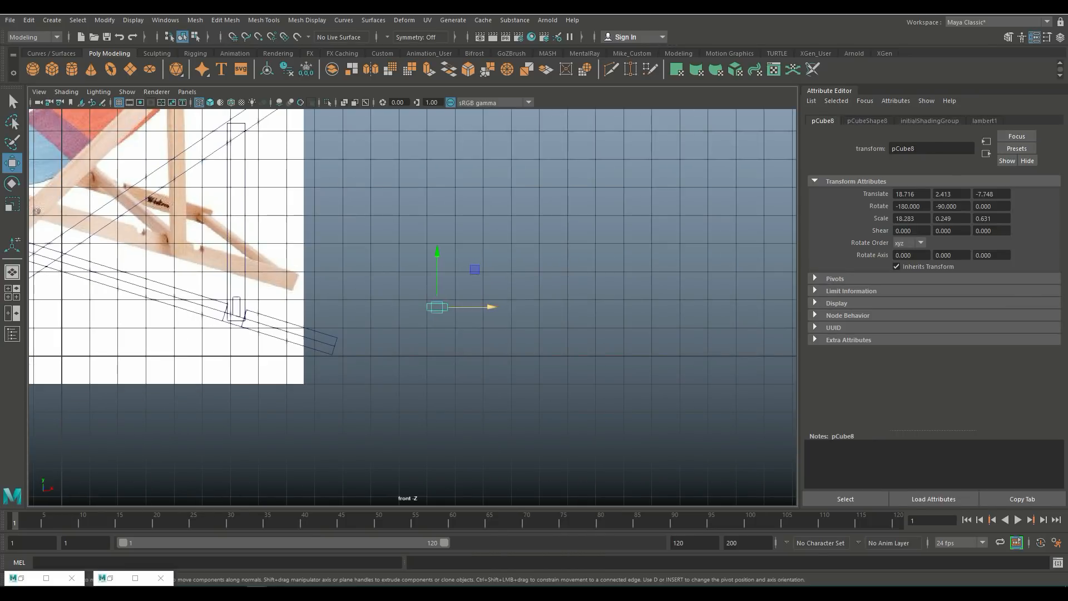
drag(479, 307, 360, 307)
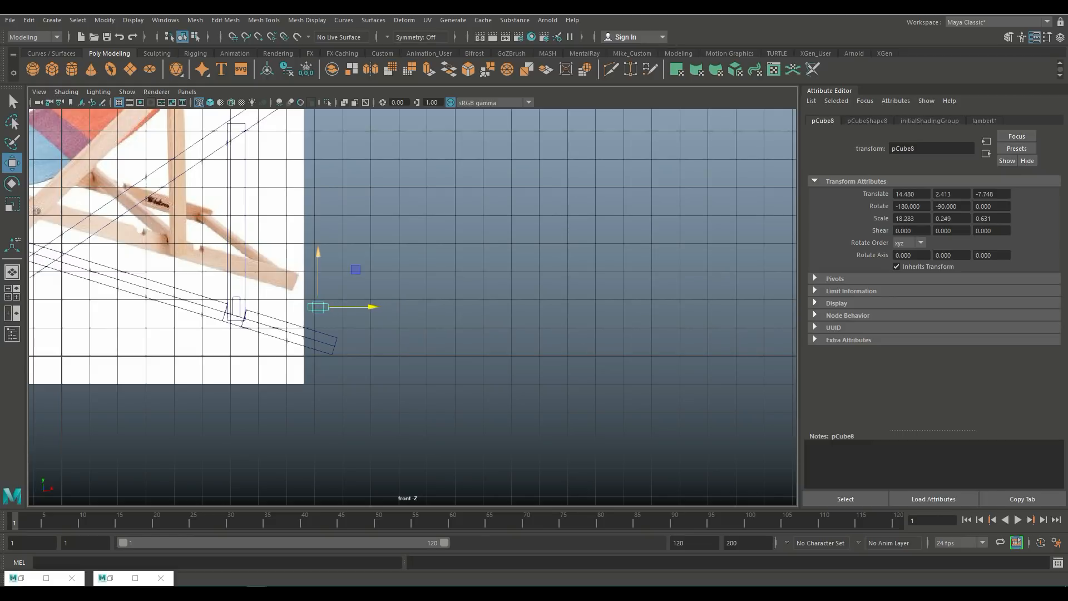
drag(319, 273, 318, 306)
Step: Fine-tune the rear crossbar's height to about Y 1.2 and tilt it to about -196.8 degrees to match the reference
key(f)
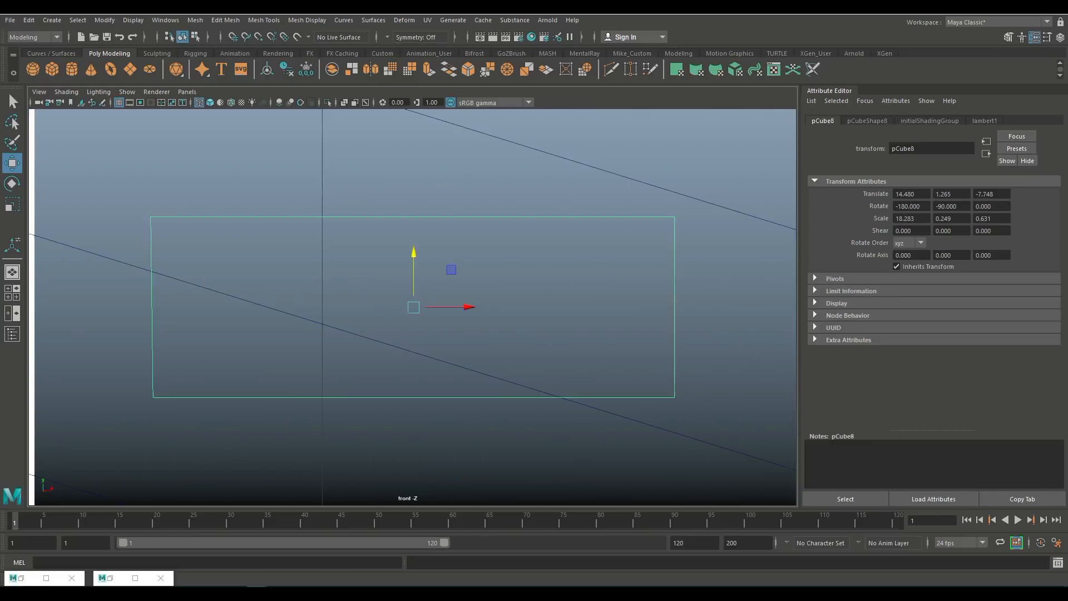
scroll(412, 307, down, 5)
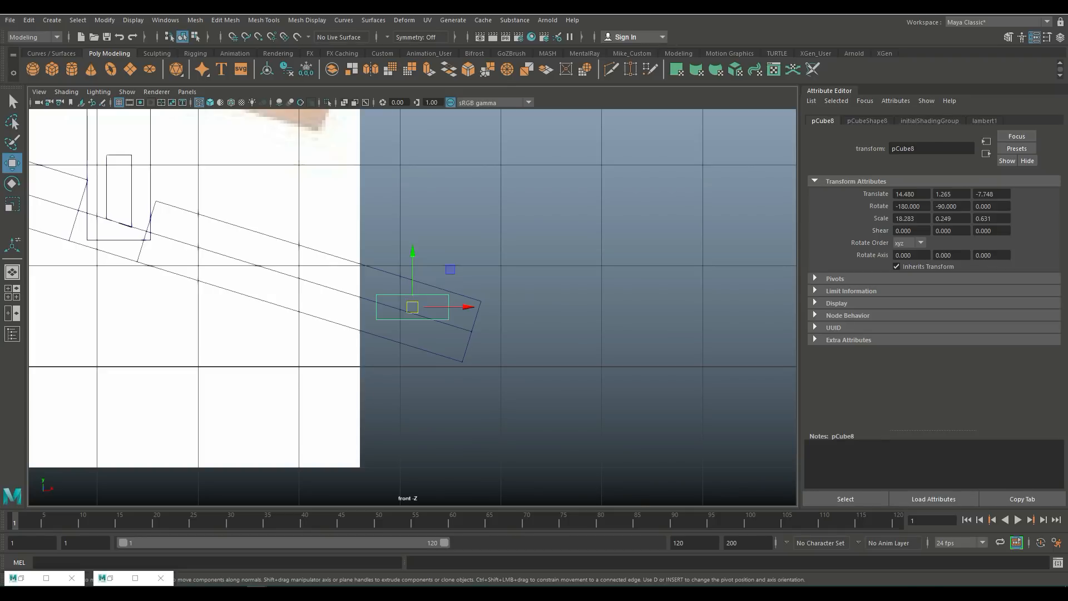
drag(412, 257, 412, 251)
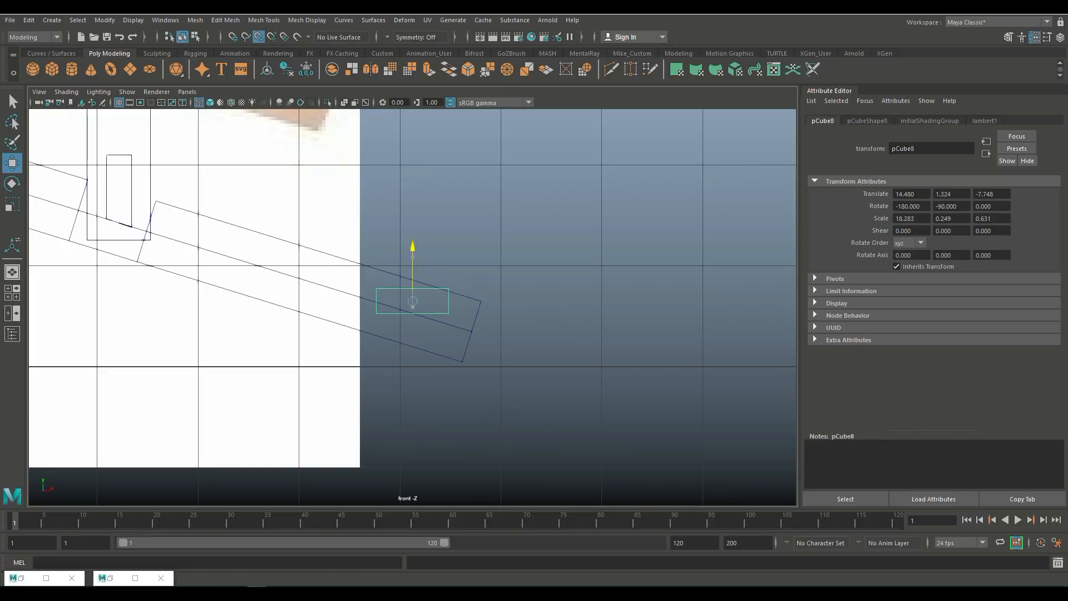
drag(481, 301, 472, 332)
key(x)
drag(412, 278, 412, 268)
drag(412, 217, 466, 294)
key(e)
key(space)
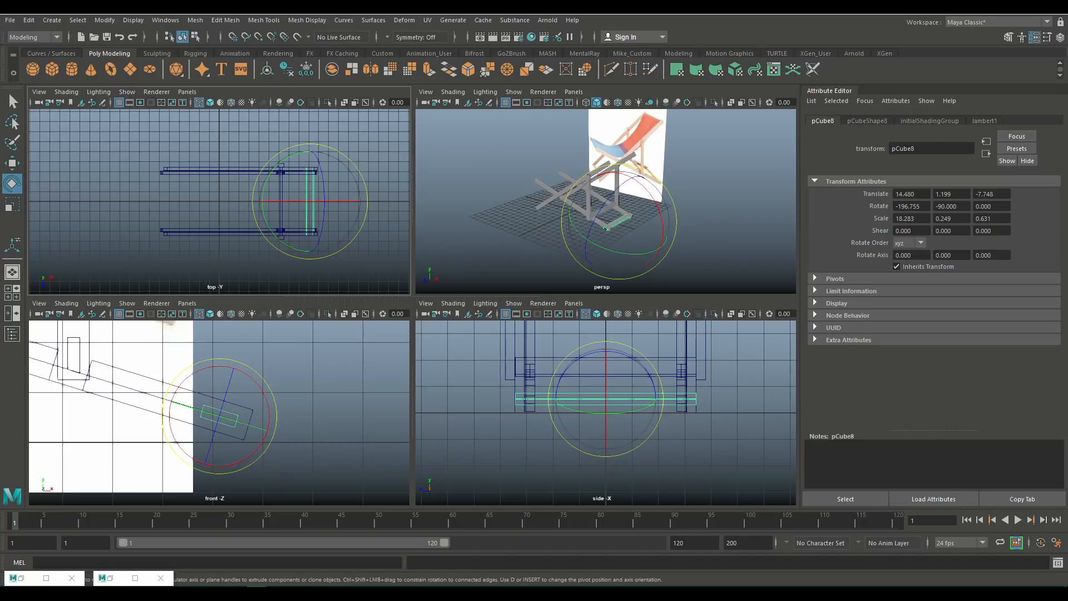
Step: Scale the rear crossbar's length down to about 14.69 so it fits between the side frames
key(space)
click(612, 240)
alt+drag(445, 278, 312, 267)
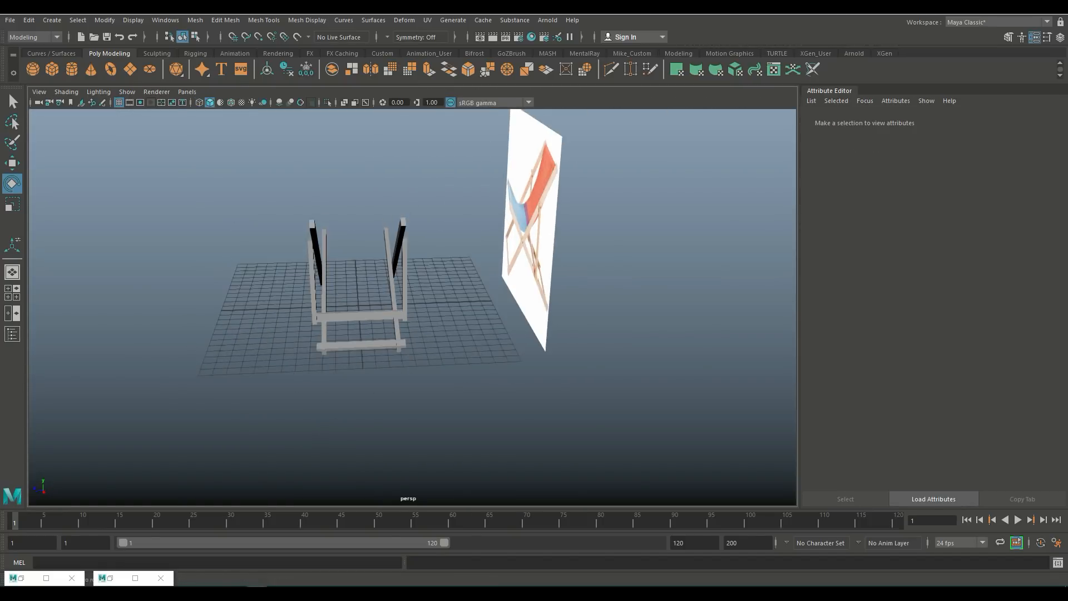
alt+right_drag(312, 267, 457, 279)
alt+middle_drag(389, 345, 534, 214)
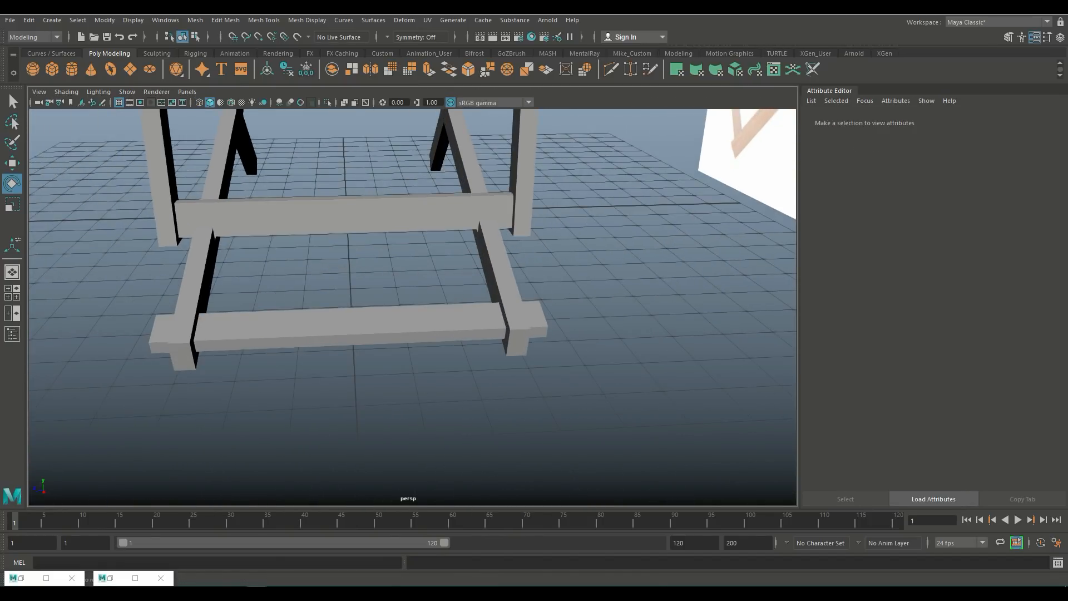
click(351, 332)
key(r)
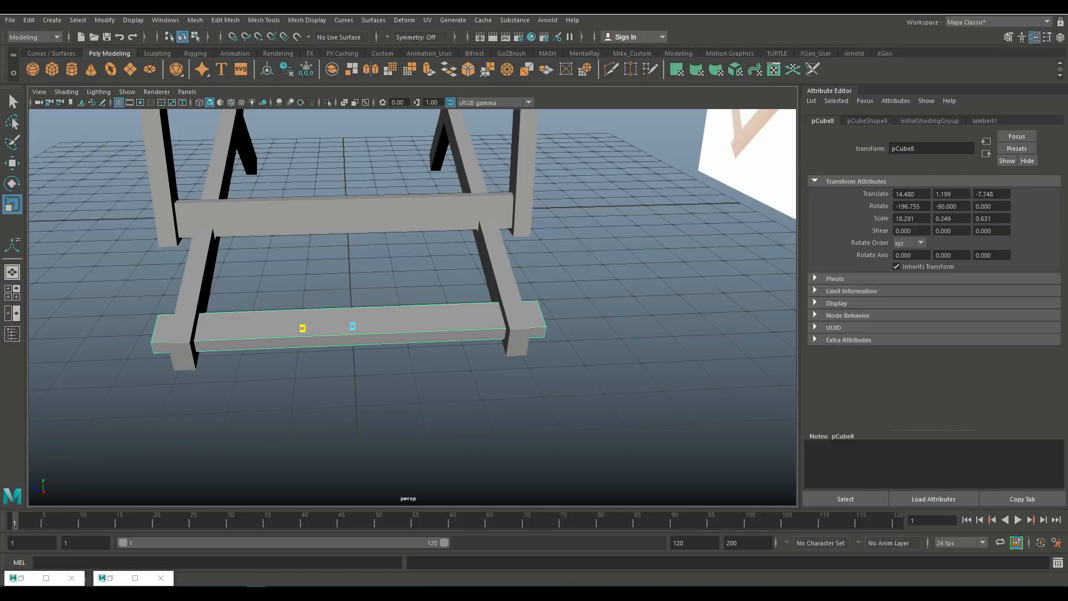
drag(302, 328, 464, 364)
click(334, 398)
scroll(334, 398, down, 8)
alt+middle_drag(464, 364, 589, 375)
alt+drag(588, 376, 484, 412)
click(596, 365)
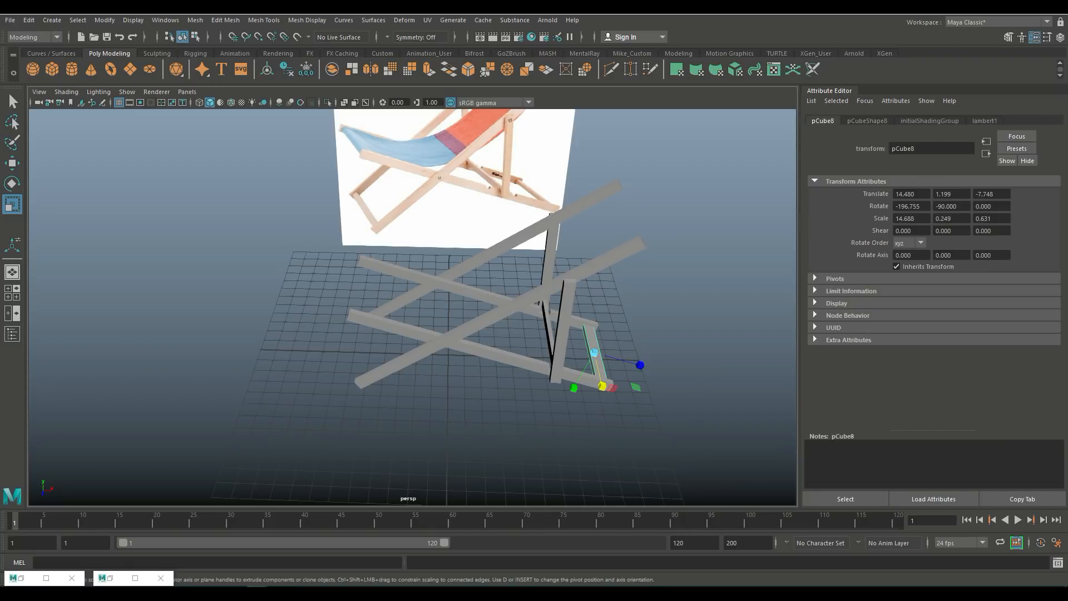
Step: Duplicate the rear crossbar and move the copy along X to the chair's front foot at about 0.65
key(ctrl+d)
key(w)
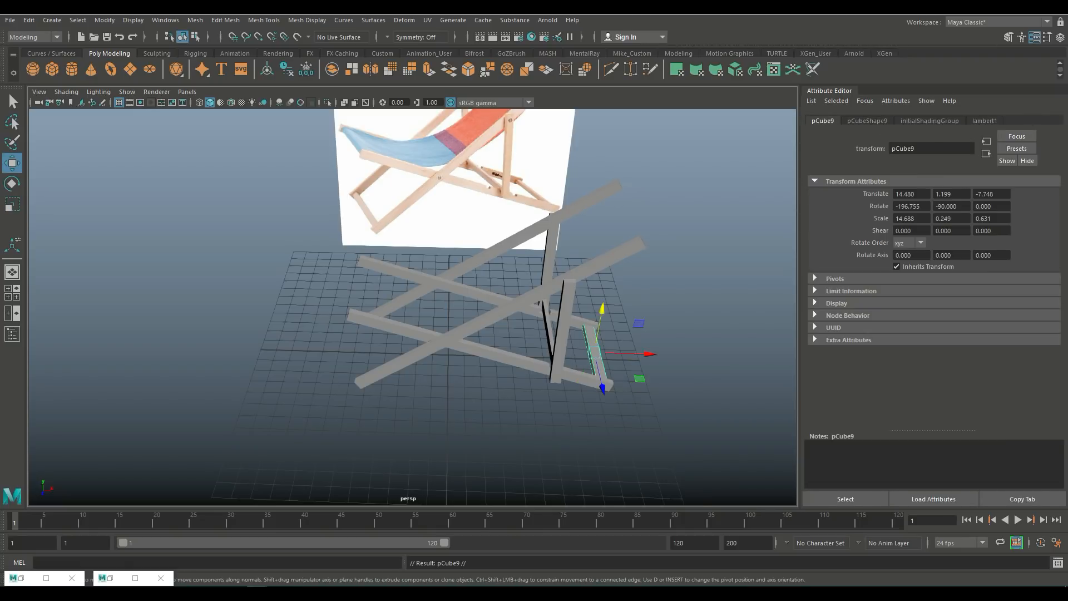
drag(648, 354, 428, 348)
Step: Rotate the front crossbar to about -145.2 degrees and nudge it to about X 0.46, Y 1.27 against the reference
click(12, 293)
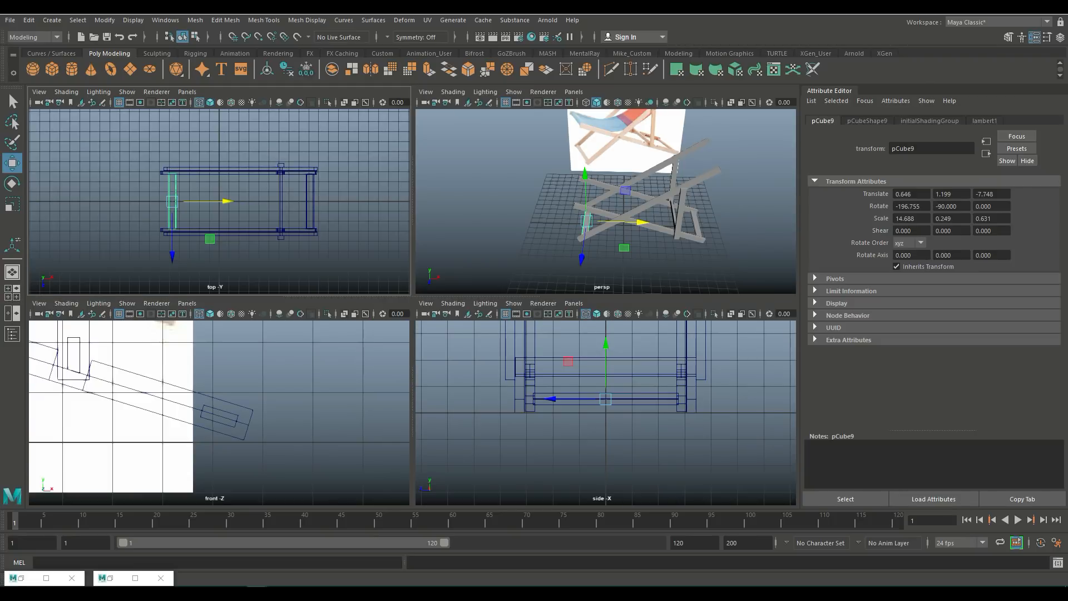
key(space)
key(f)
scroll(413, 307, down, 12)
scroll(413, 307, up, 7)
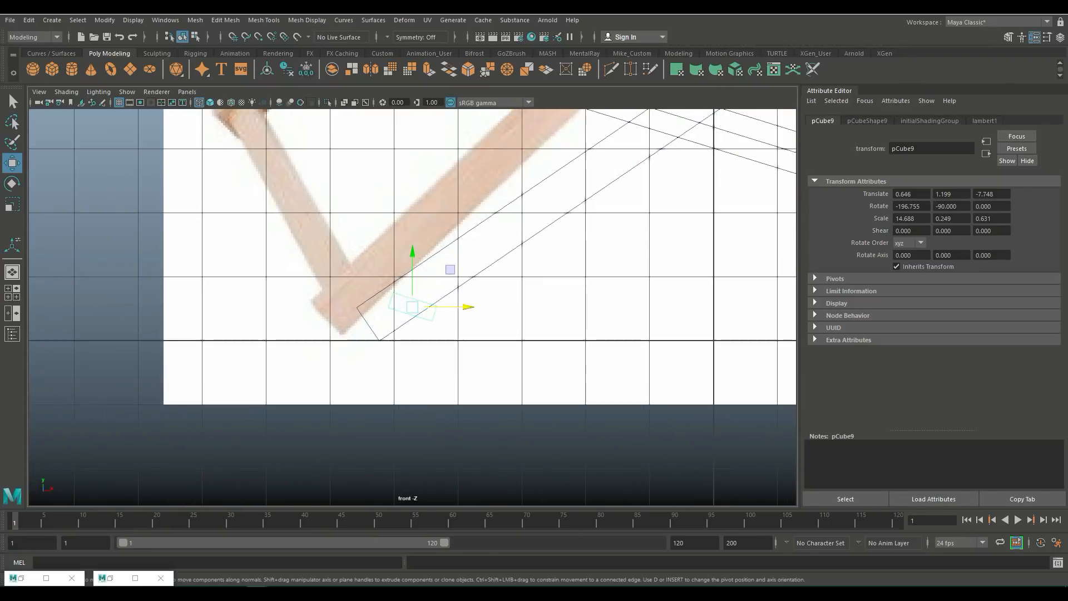
key(e)
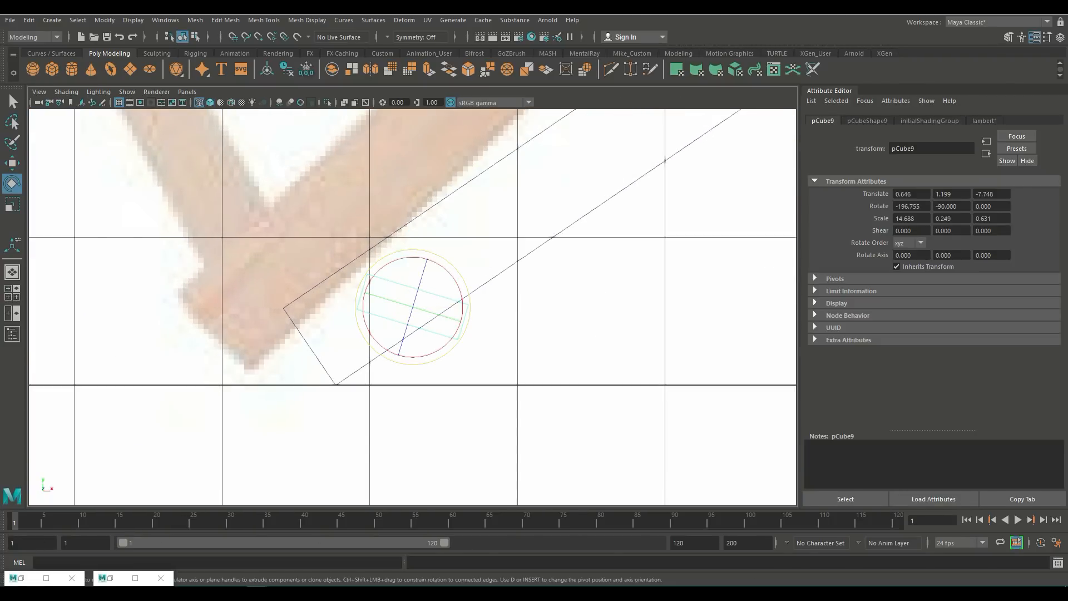
drag(470, 303, 445, 260)
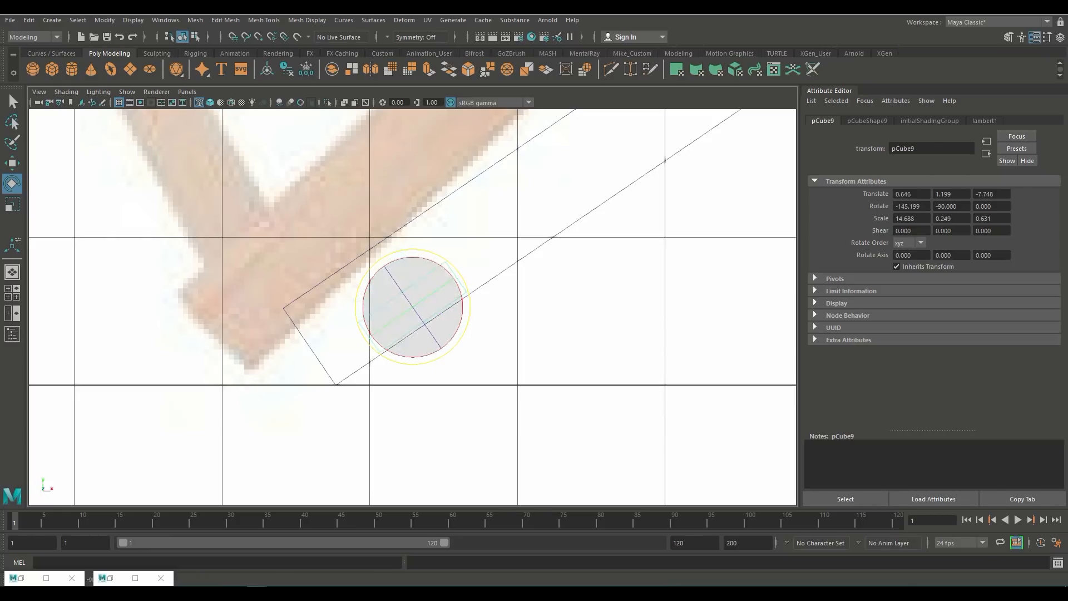
key(w)
drag(413, 307, 384, 296)
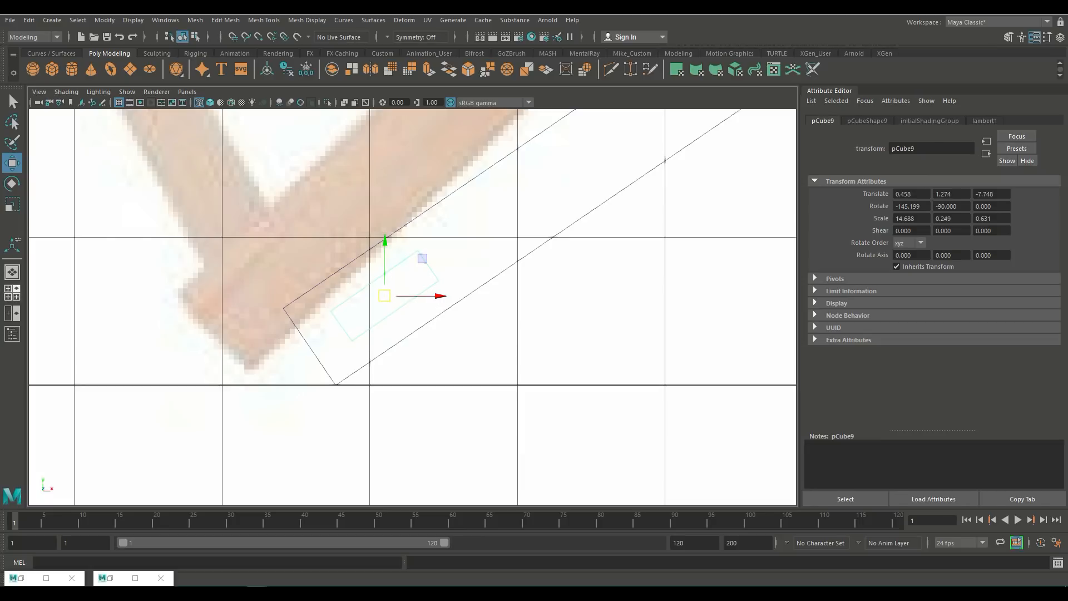
Step: Hide the reference image plane to view the frame unobstructed
key(space)
key(space)
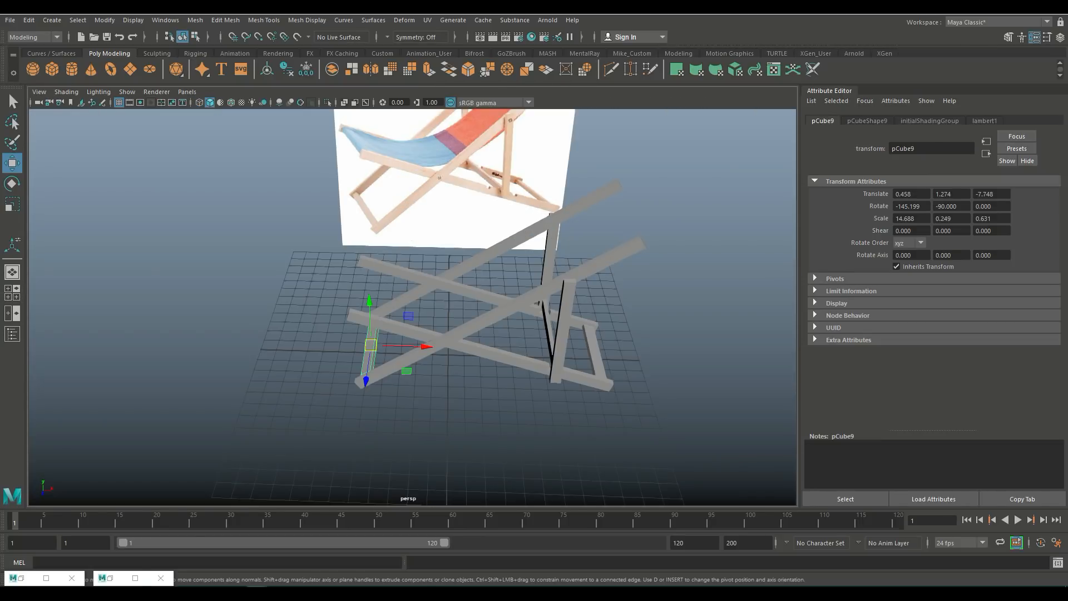
scroll(413, 307, down, 4)
alt+drag(412, 322, 460, 306)
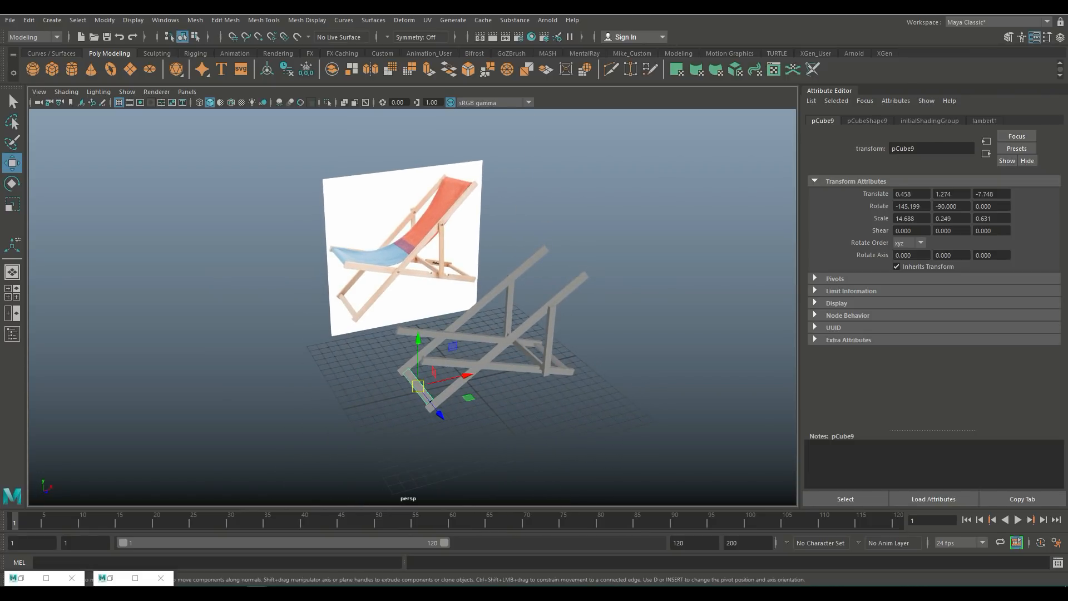
click(405, 245)
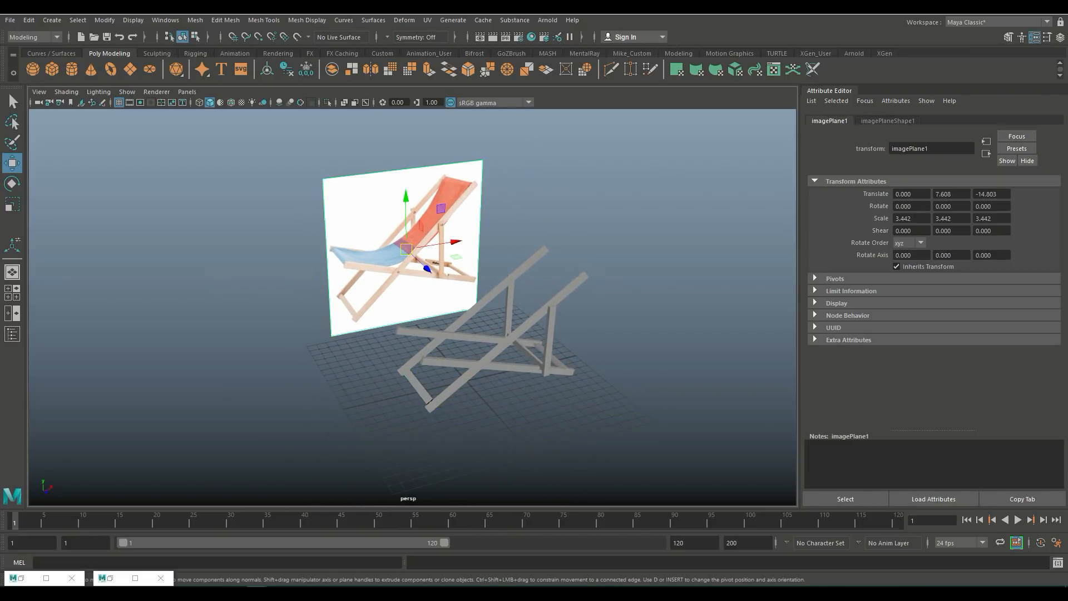
key(ctrl+h)
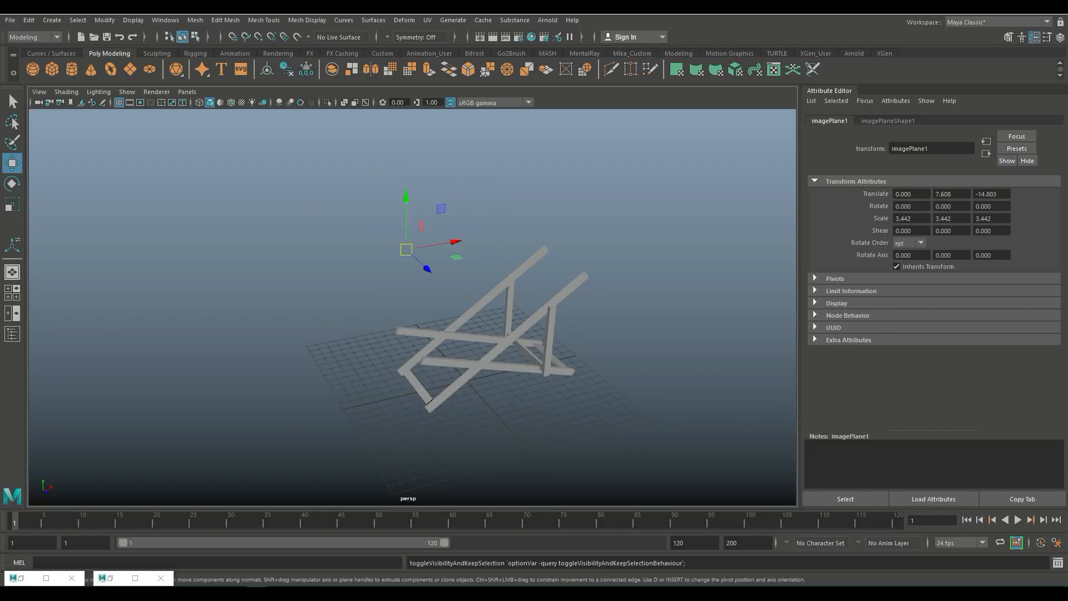
scroll(468, 334, up, 4)
alt+drag(467, 334, 373, 371)
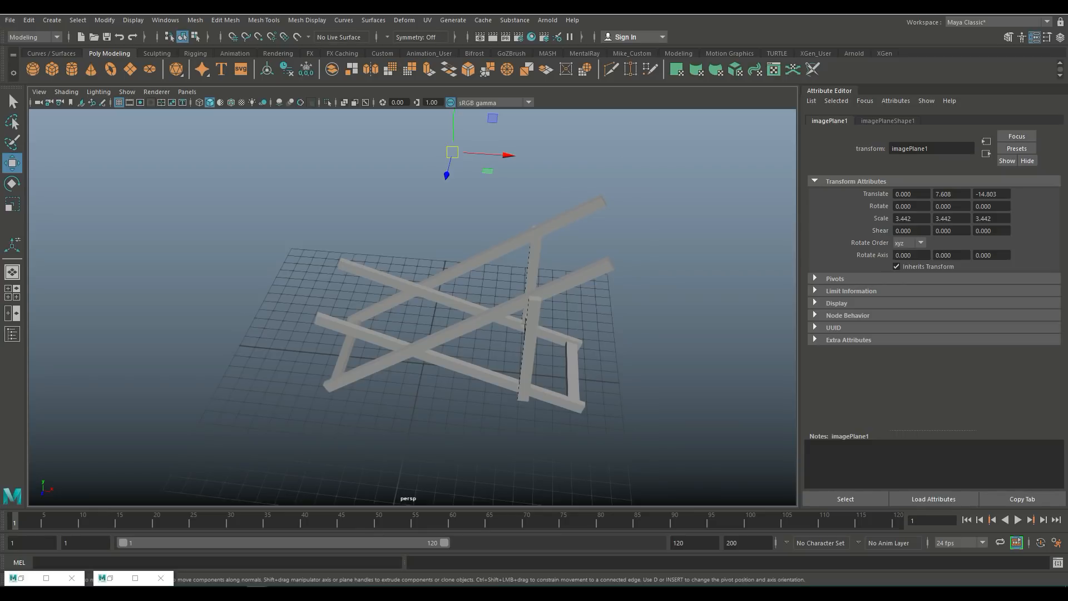
Step: Duplicate the rear crossbar and raise the copy to about Y 10.7 at the top of the backrest
click(575, 357)
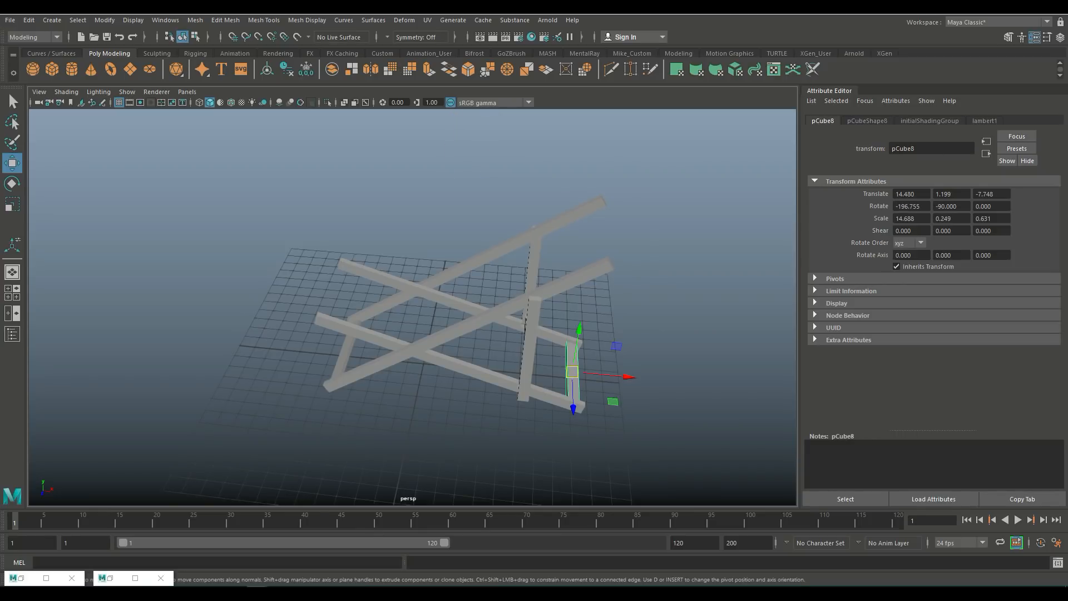
key(ctrl+d)
drag(579, 334, 602, 198)
key(space)
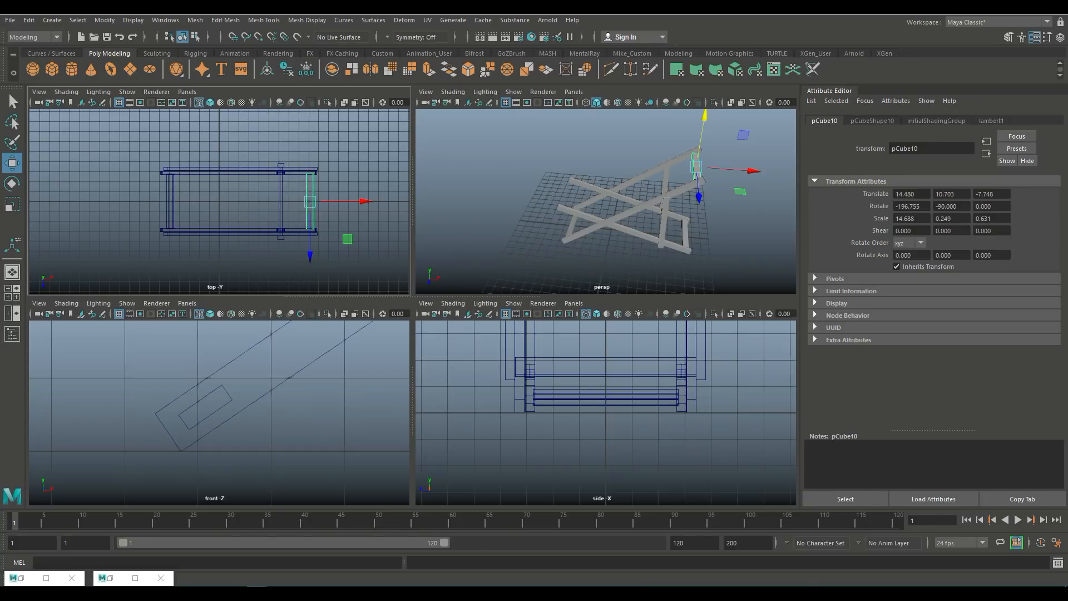
key(space)
scroll(412, 307, down, 5)
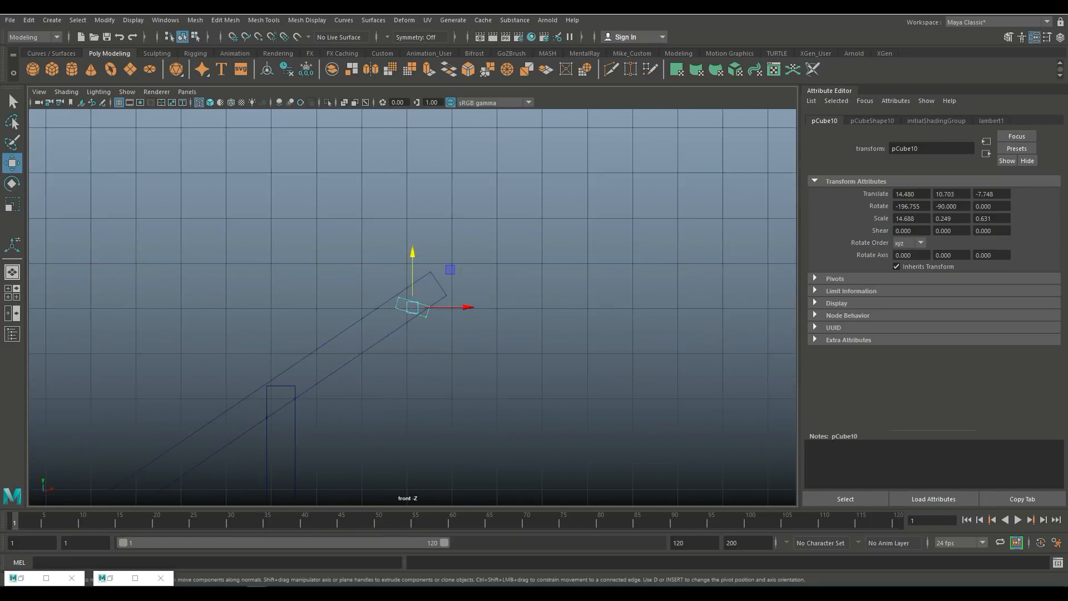
Step: Rotate the top crossbar to about -145.5 degrees and nudge it to about X 14.61, Y 10.94
key(e)
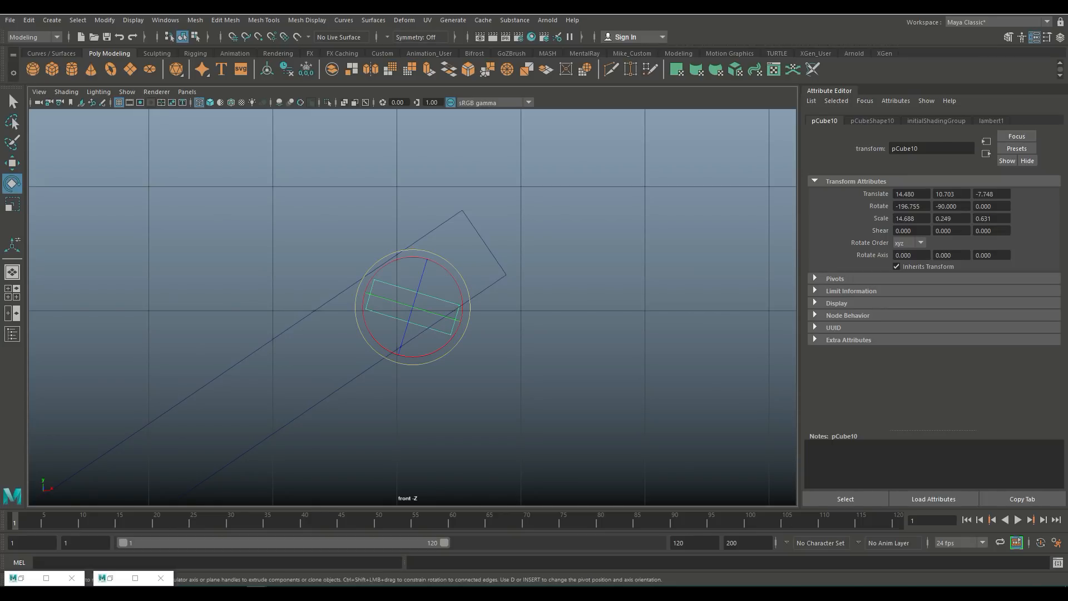
drag(461, 297, 437, 263)
key(w)
drag(413, 306, 427, 279)
scroll(427, 279, down, 10)
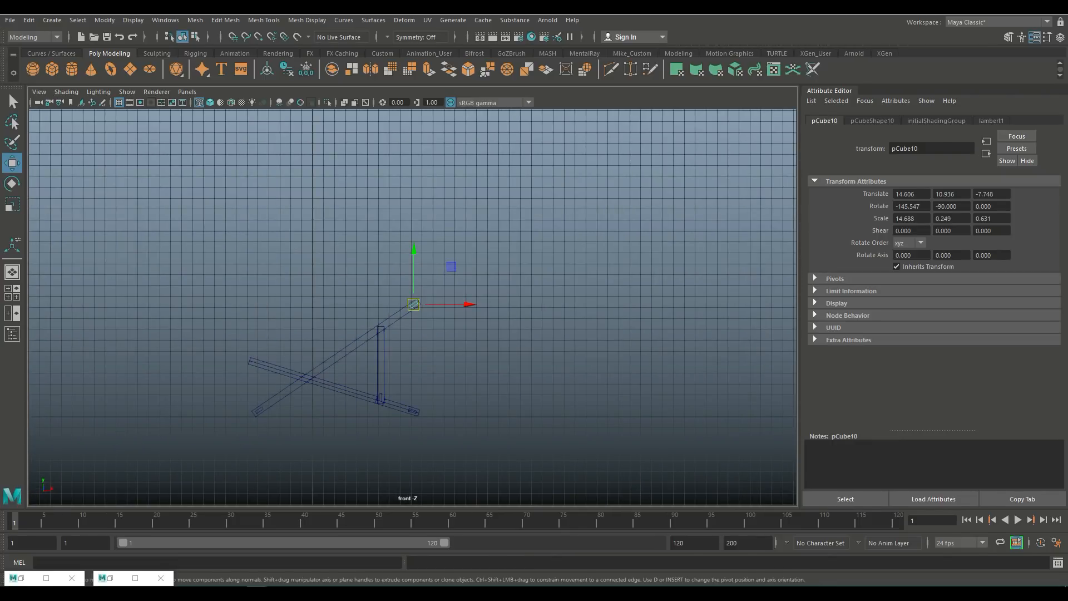
Step: Duplicate the top crossbar, move the copy down to about X 0.08, Y 5.64 and rotate it to about -197 degrees
key(ctrl+d)
drag(456, 304, 256, 337)
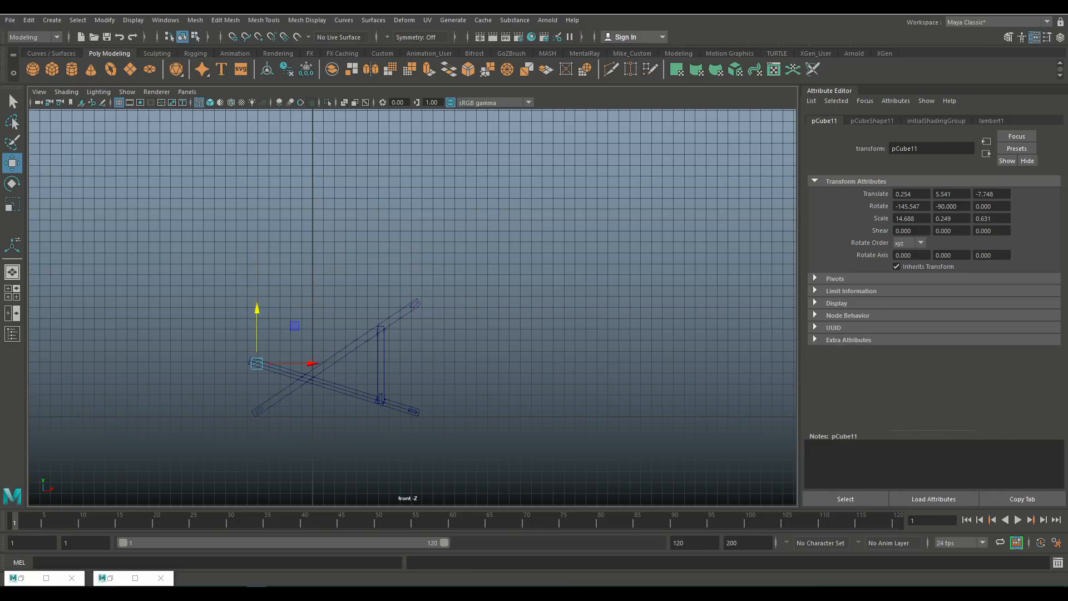
key(f)
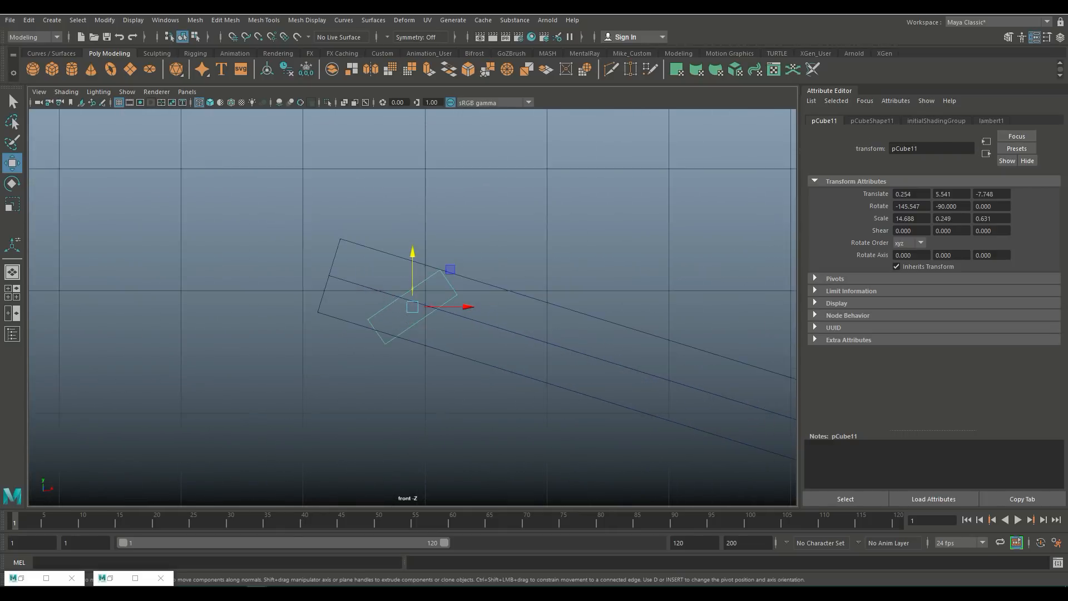
scroll(412, 307, up, 3)
key(e)
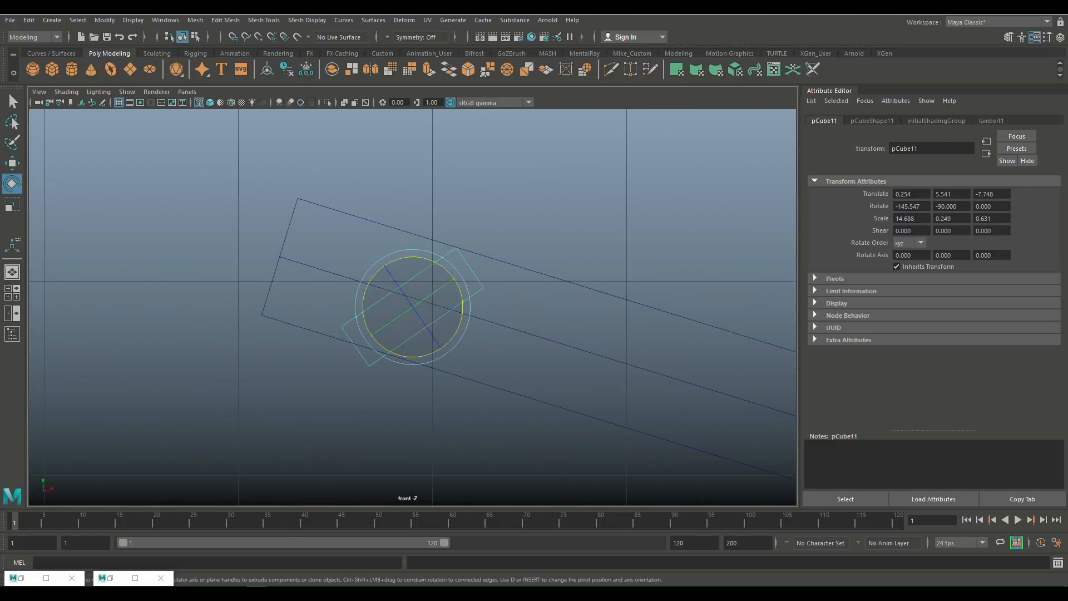
drag(446, 270, 464, 309)
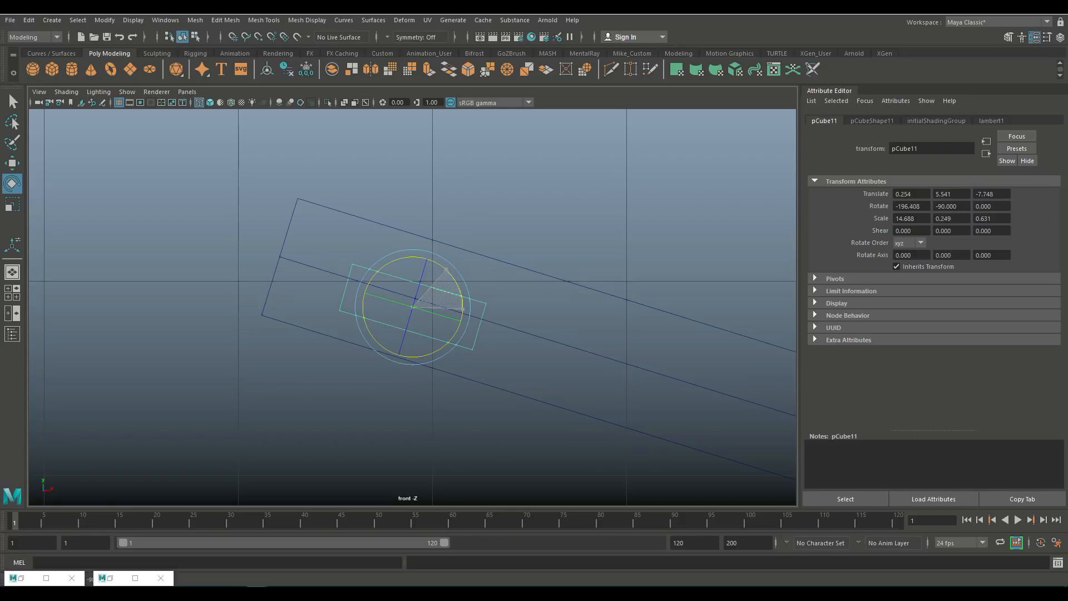
key(w)
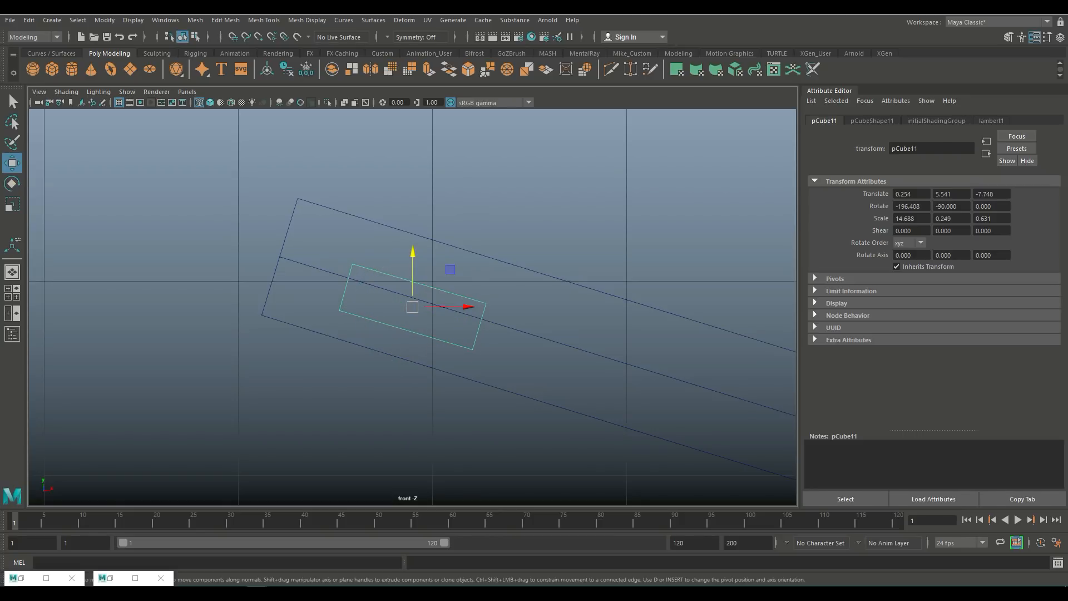
drag(412, 307, 432, 269)
key(e)
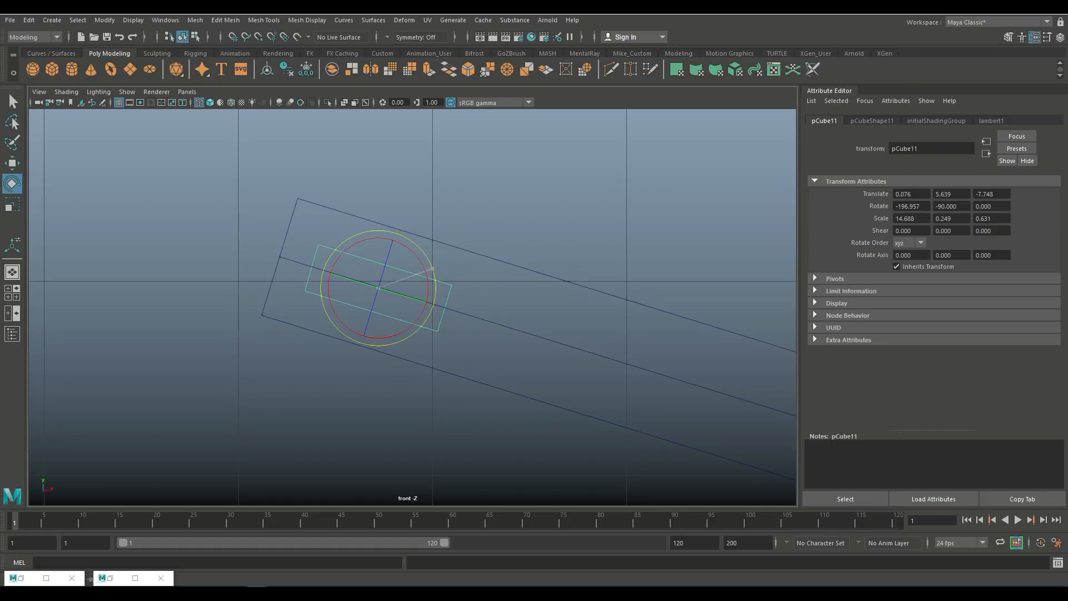
Step: Inspect the chair frame from several angles in the perspective view
key(space)
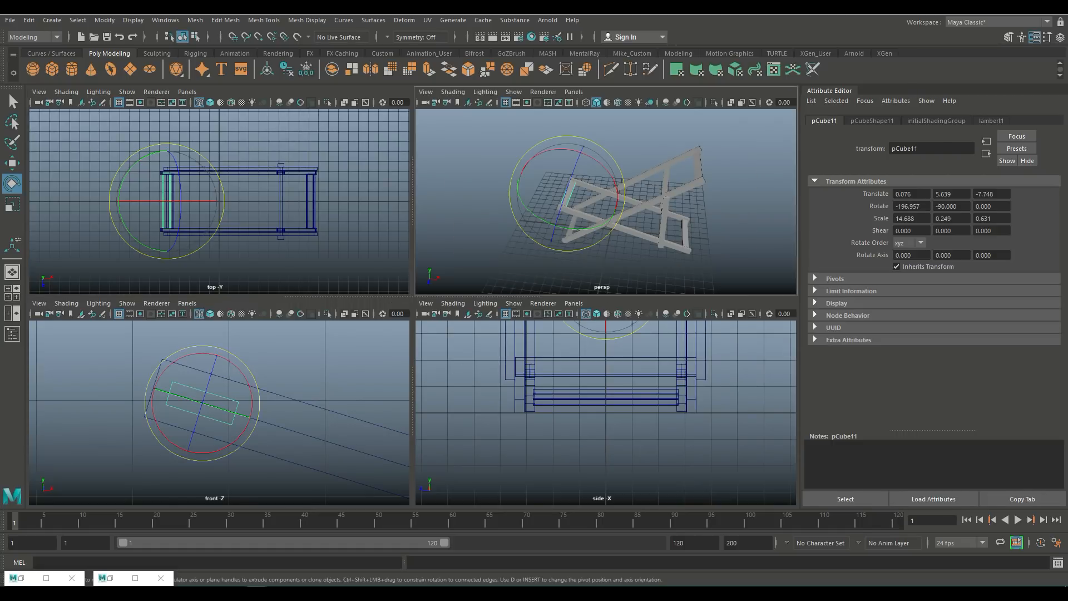
key(space)
click(423, 189)
scroll(413, 308, down, 5)
alt+drag(345, 251, 402, 254)
scroll(413, 307, up, 5)
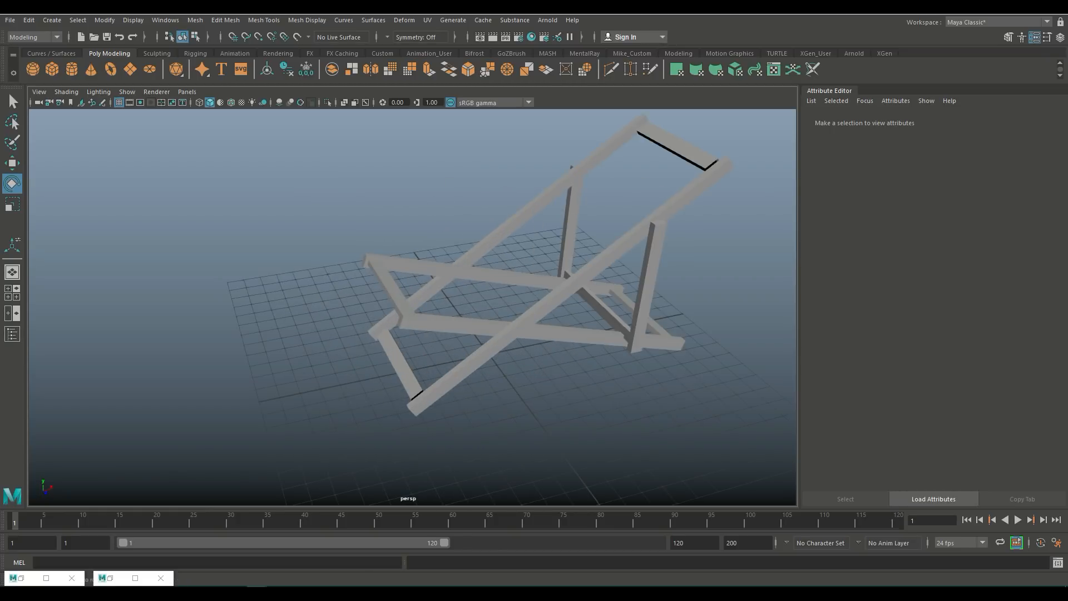
alt+middle_drag(413, 262, 231, 244)
alt+drag(231, 243, 289, 240)
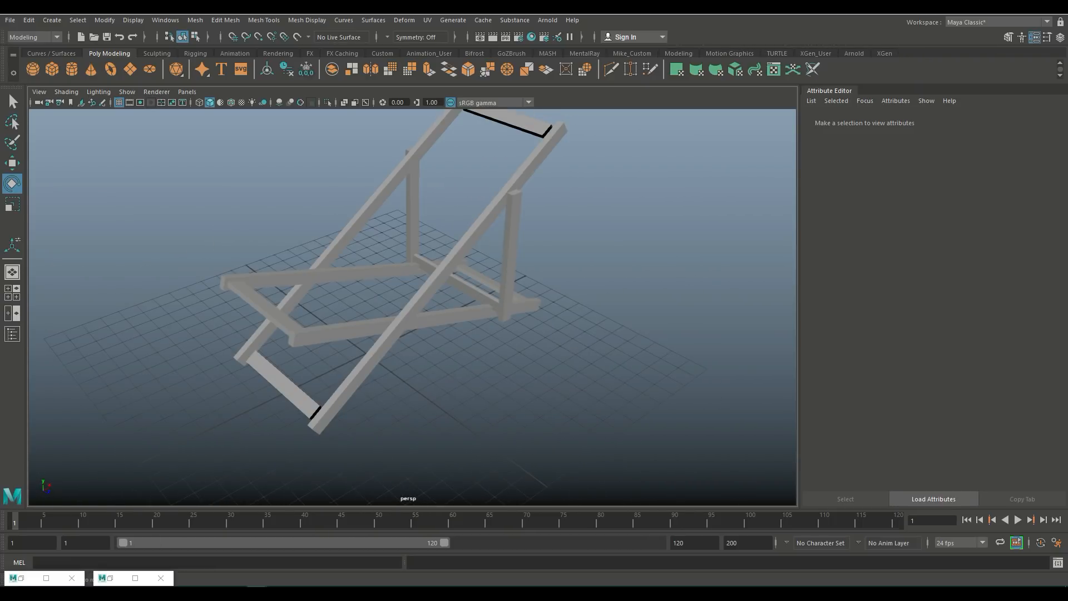
scroll(413, 307, down, 2)
scroll(413, 307, up, 4)
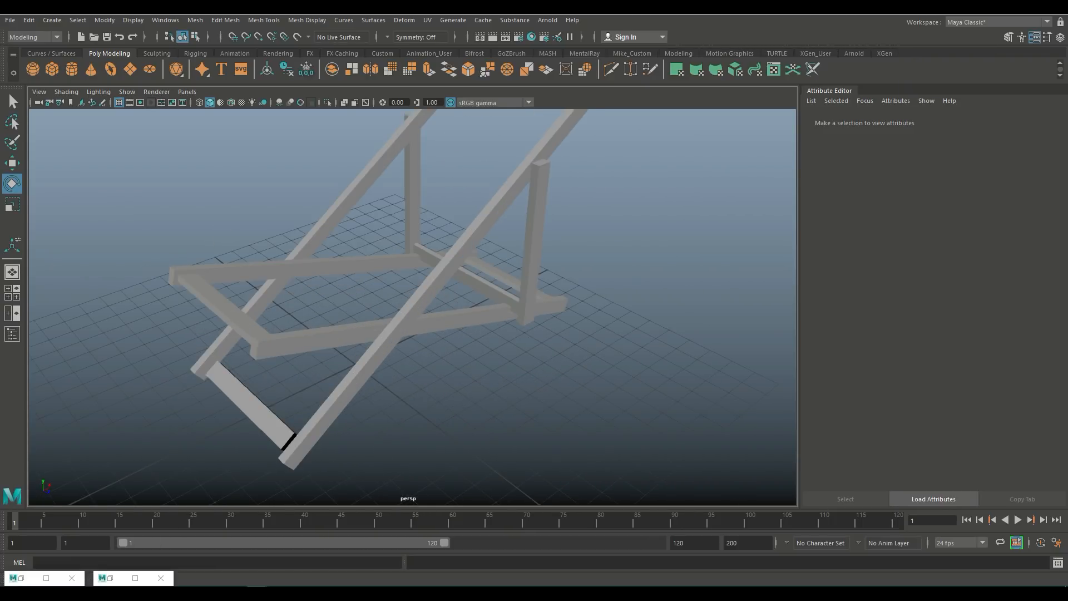
Step: Create a polygon cylinder as a pivot bolt, rotate it 90 degrees and scale it to about 0.213, 0.652, 0.213
click(72, 69)
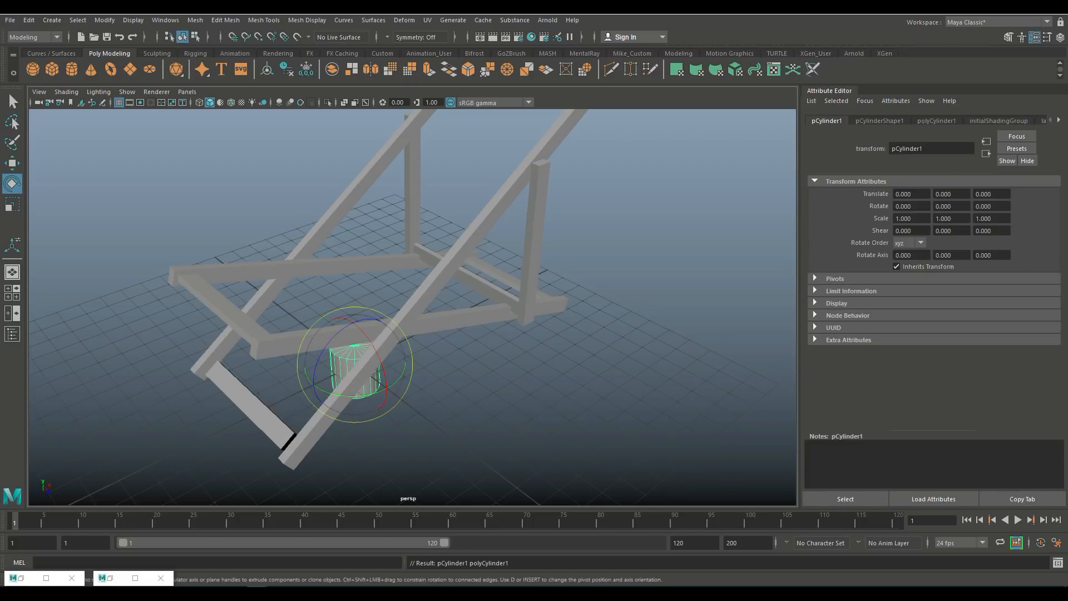
drag(364, 334, 267, 395)
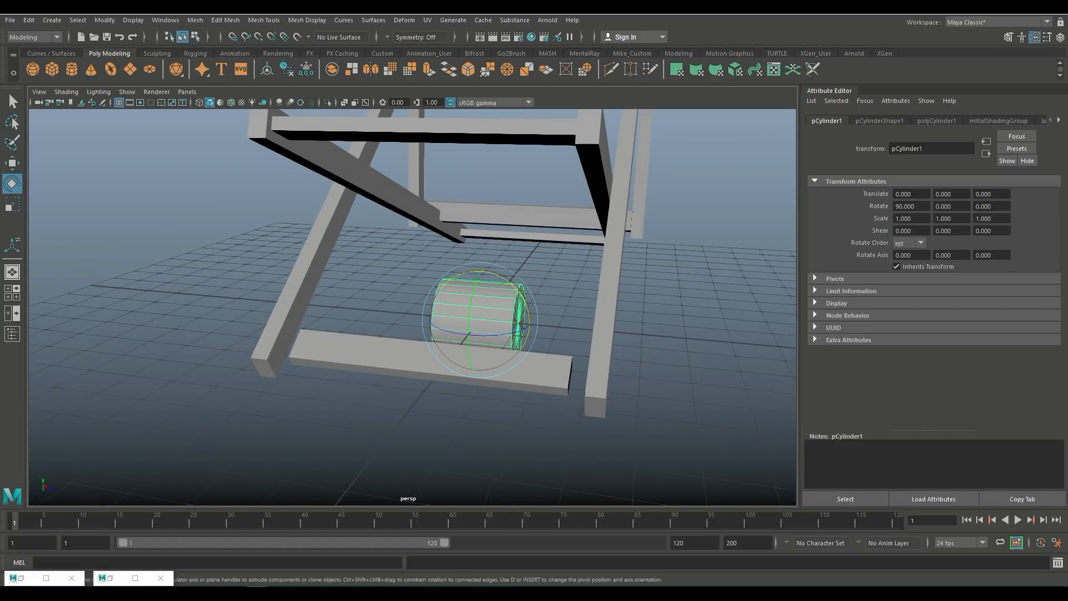
key(r)
drag(480, 320, 449, 322)
drag(529, 324, 631, 334)
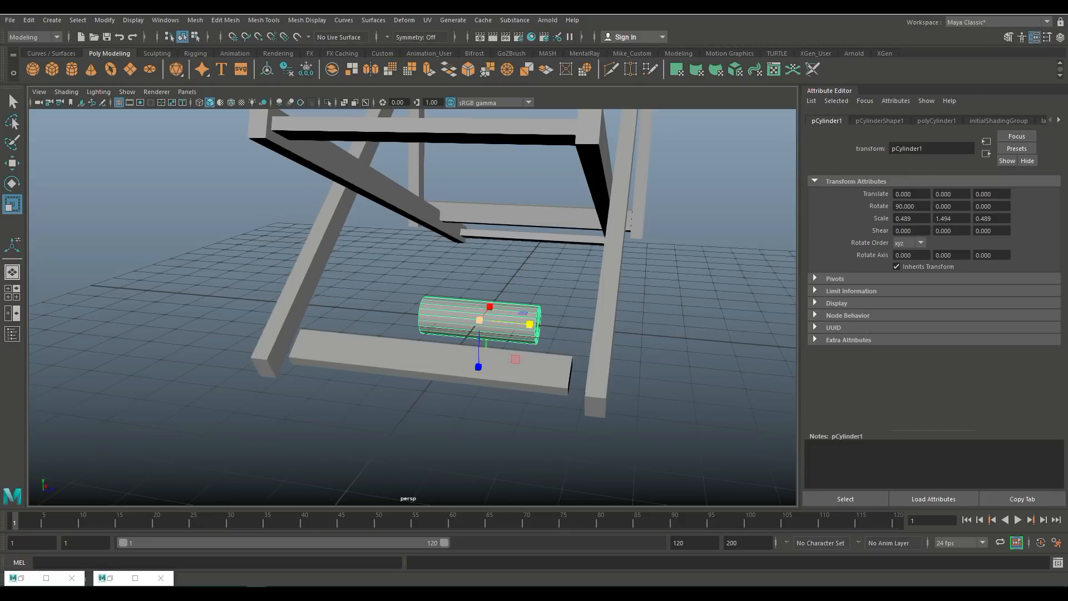
drag(480, 320, 453, 320)
Step: Move the bolt to about X -0.58, Y 3.51, Z 2.92 where the side planks cross
key(w)
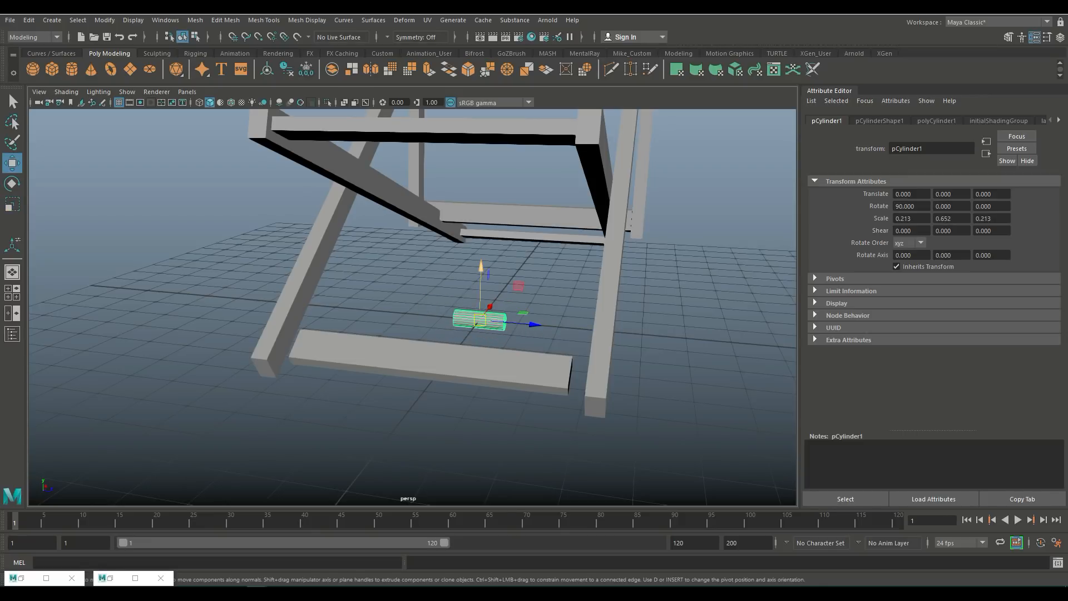
drag(481, 267, 435, 218)
drag(458, 334, 573, 371)
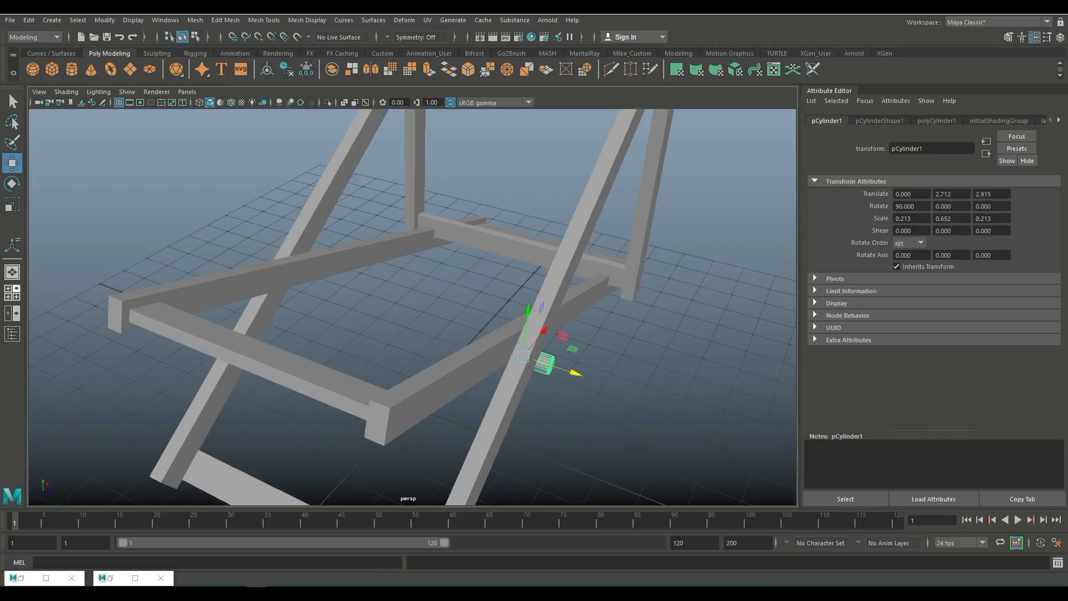
key(space)
key(space)
key(f)
scroll(413, 306, down, 3)
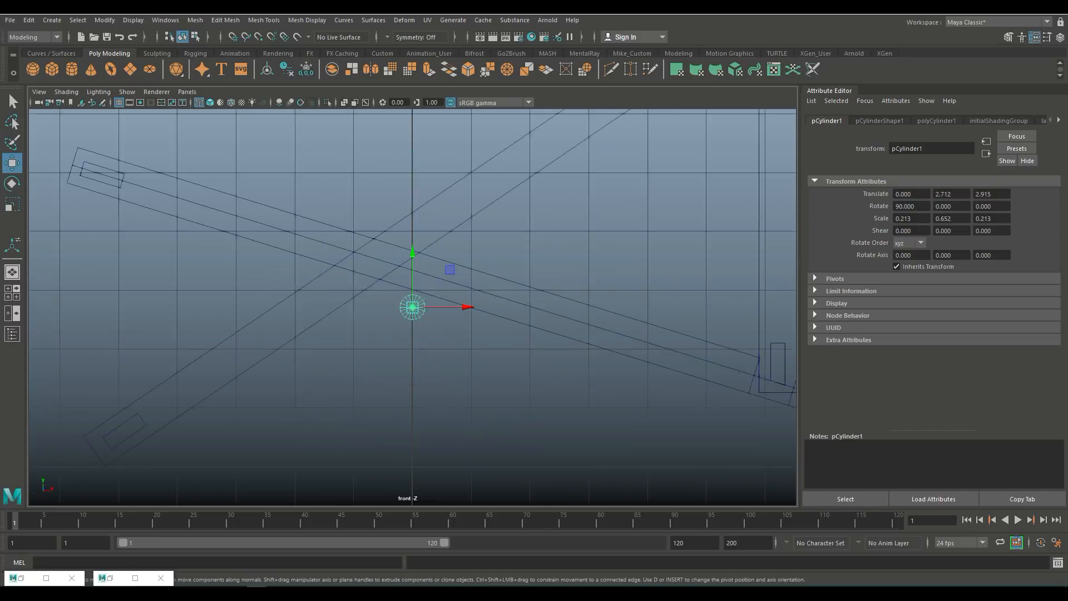
scroll(412, 306, down, 2)
scroll(413, 307, up, 4)
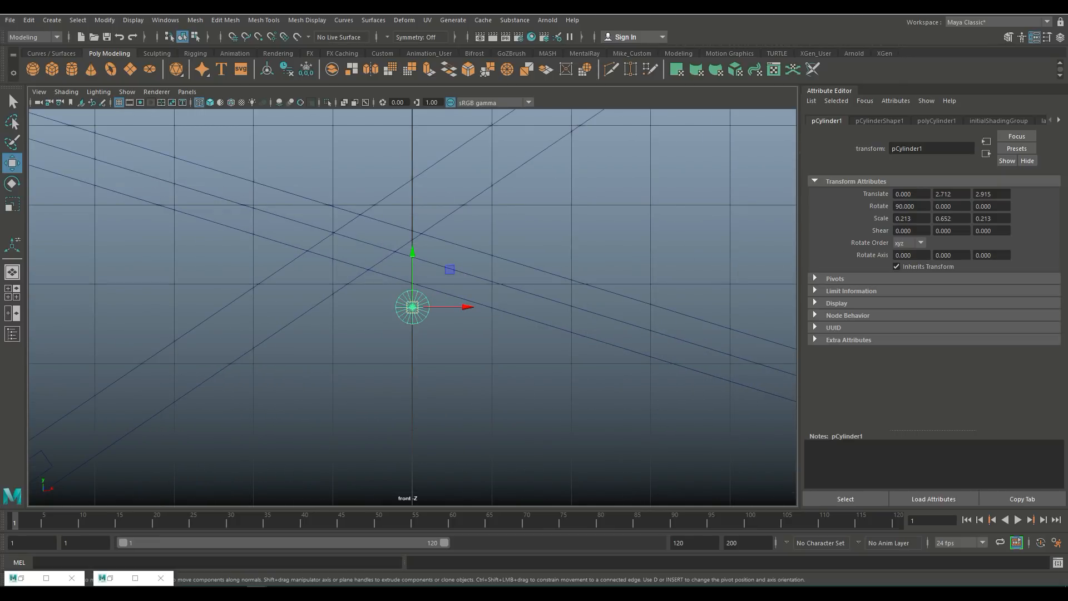
drag(412, 307, 366, 243)
Step: In the top view, stretch the bolt's geometry so it passes through the side planks
key(space)
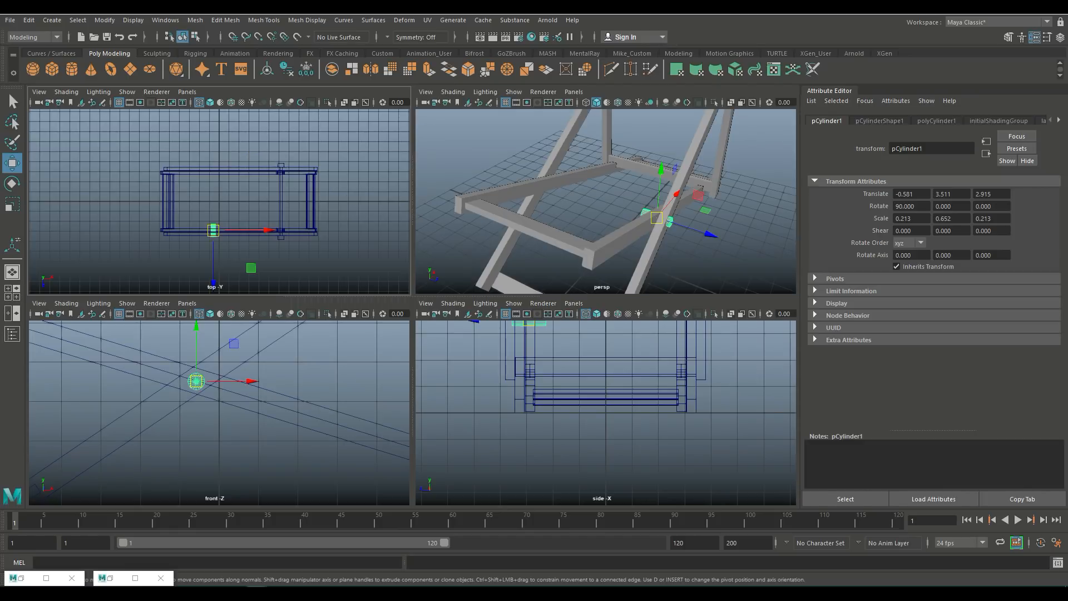
key(space)
key(f)
scroll(412, 307, down, 10)
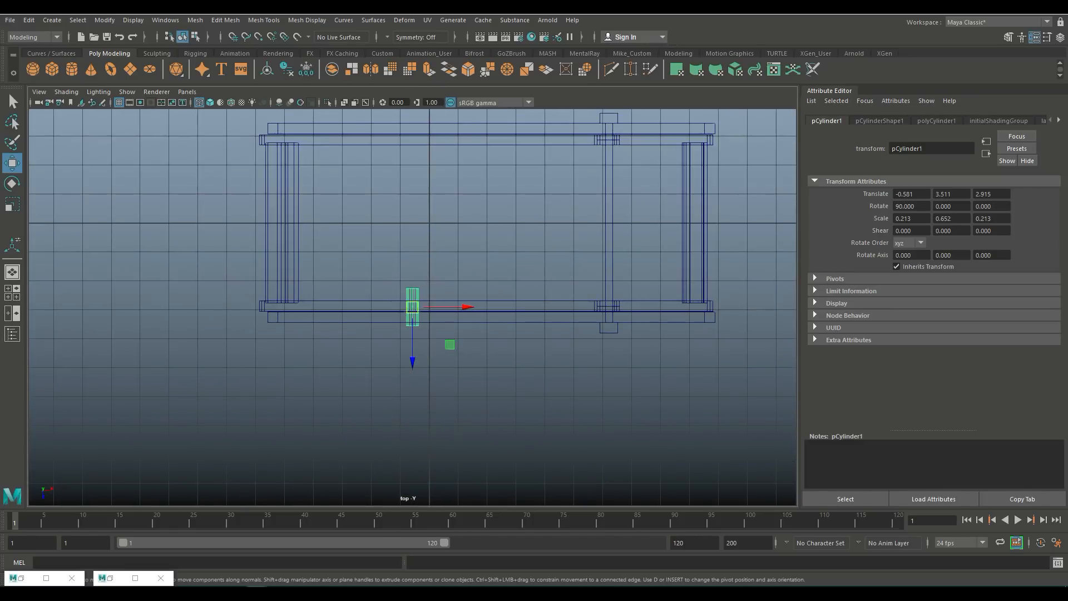
key(r)
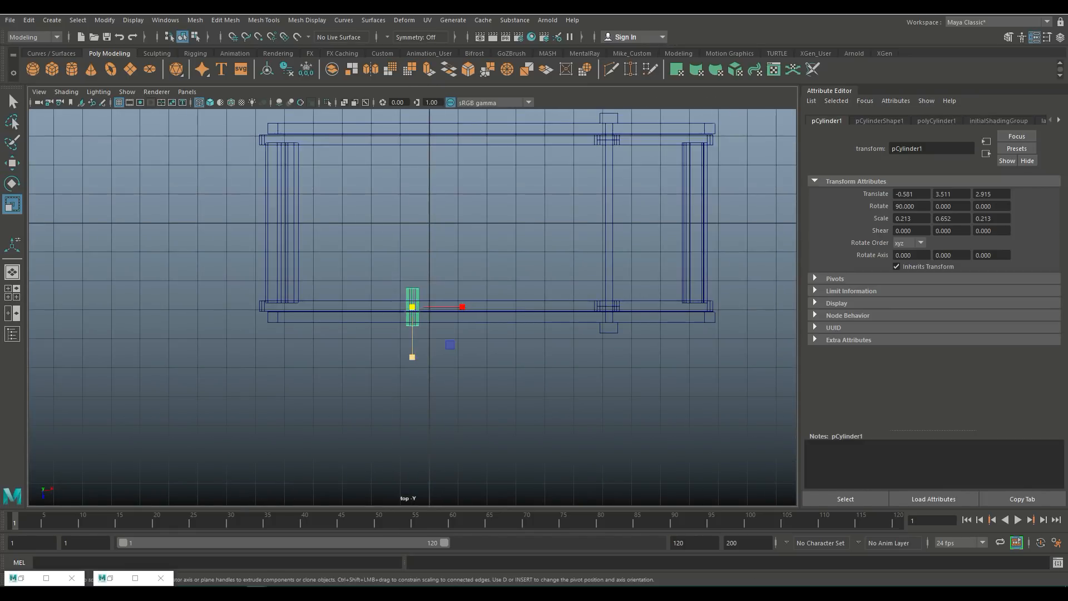
drag(413, 357, 412, 357)
right_drag(412, 303, 361, 284)
drag(349, 273, 448, 296)
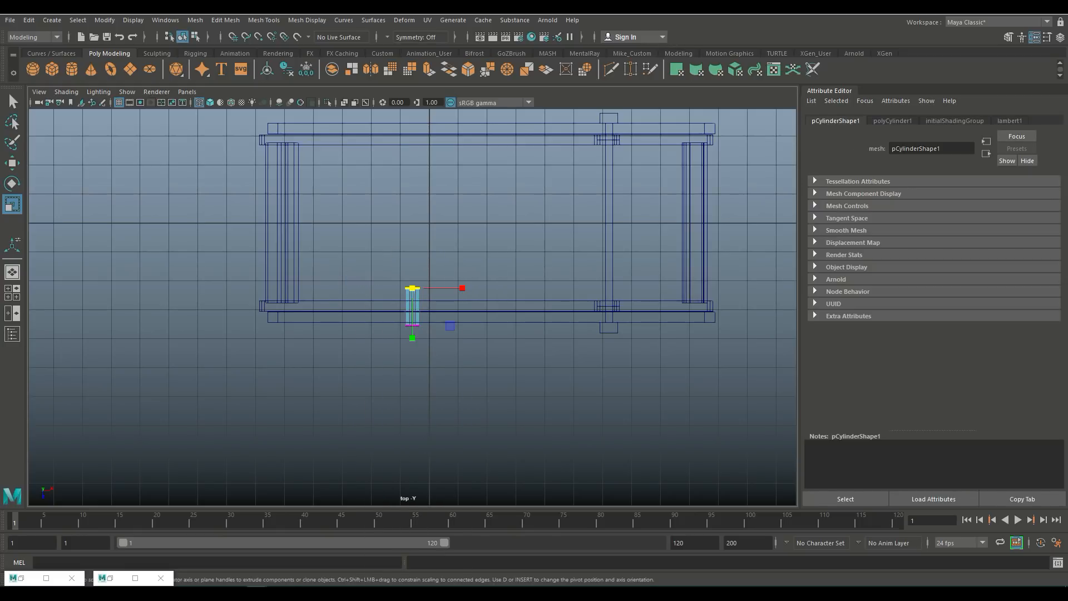
key(w)
drag(413, 341, 412, 351)
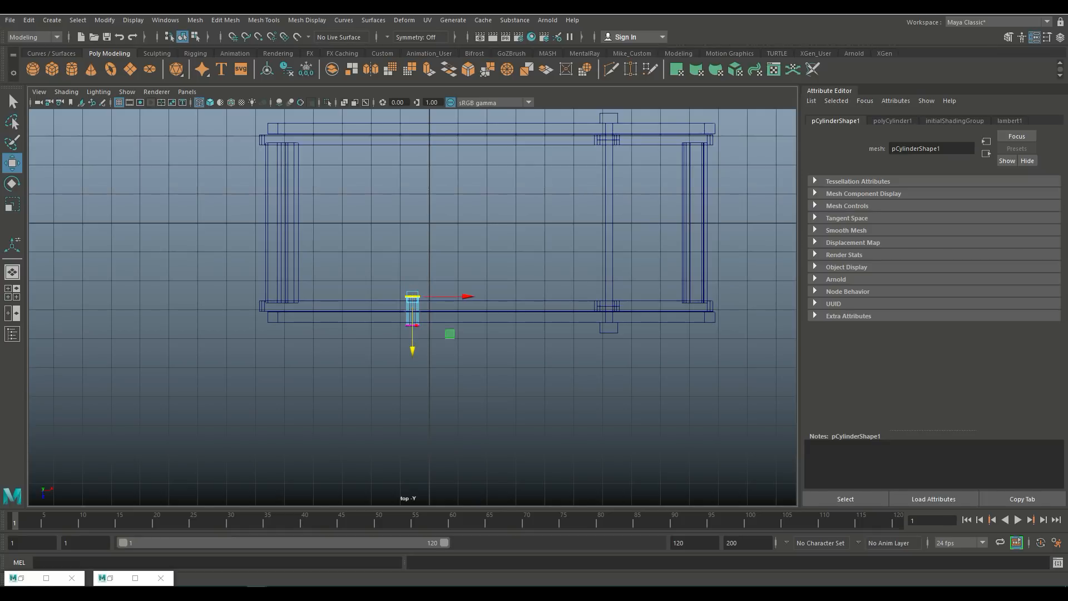
right_drag(412, 298, 473, 268)
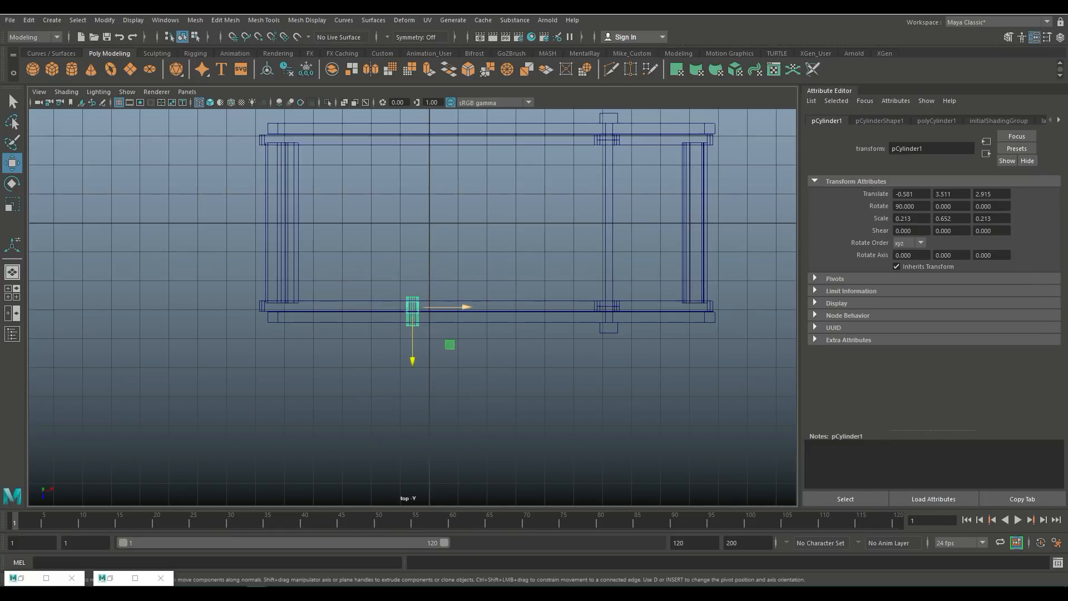
Step: Duplicate the bolt and move the copy to about Z -3.22 on the opposite side of the frame
key(ctrl+d)
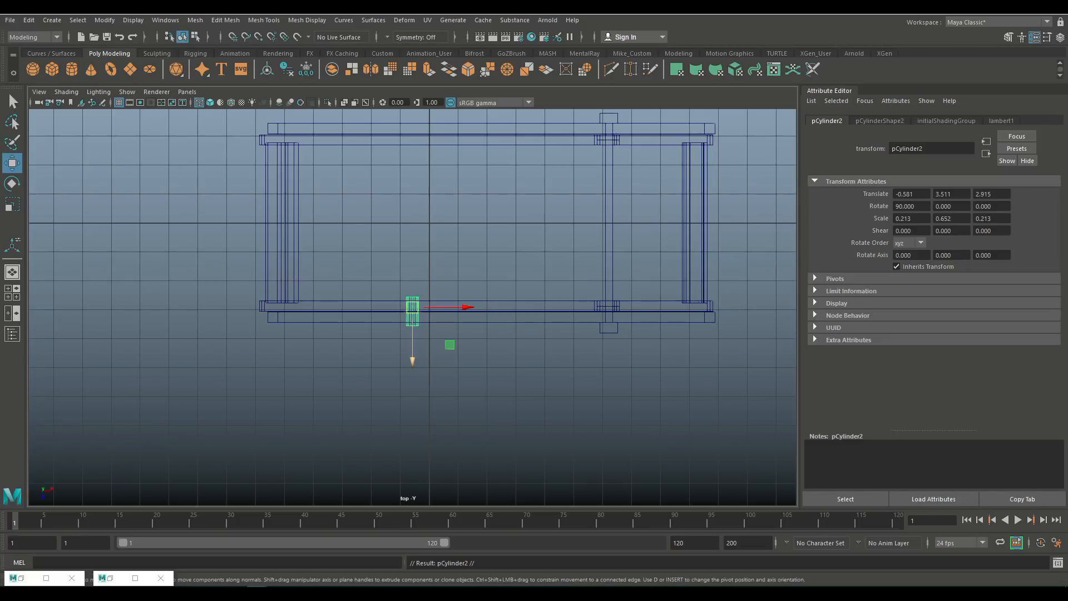
drag(412, 360, 413, 183)
key(space)
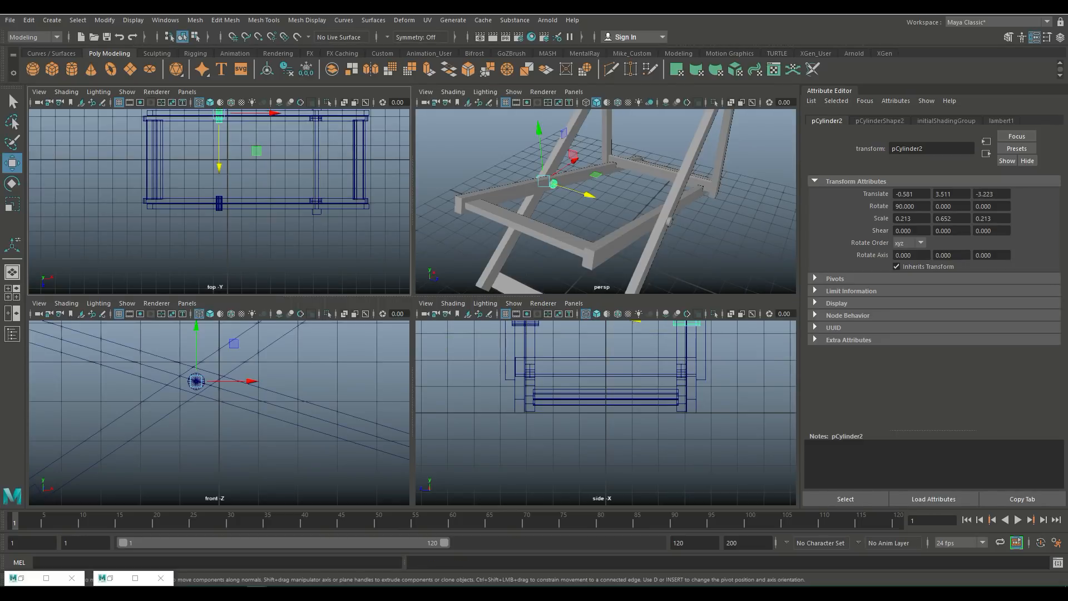
key(space)
click(411, 317)
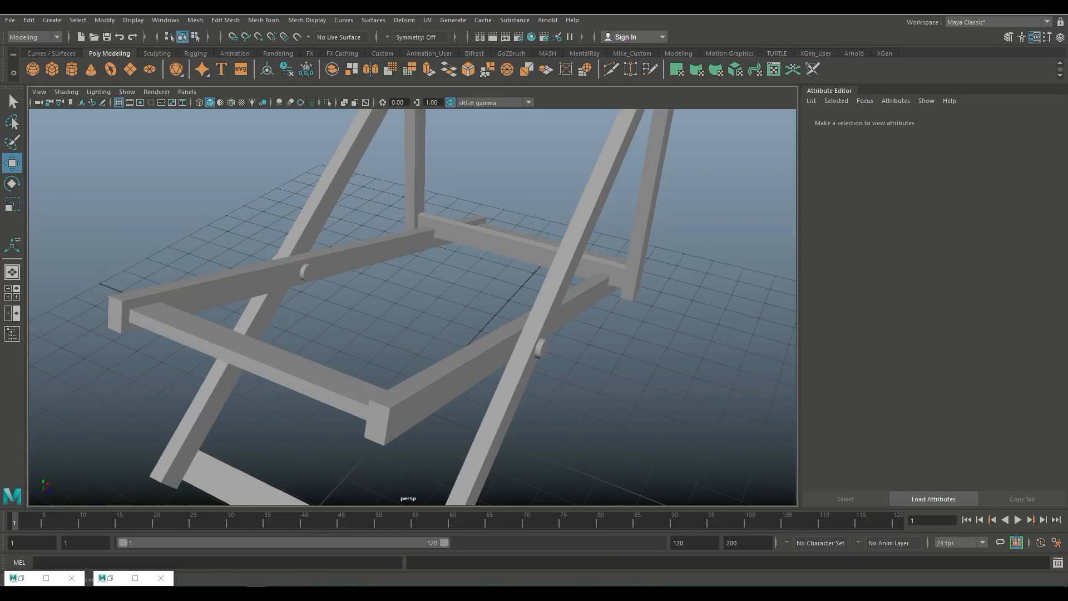
Step: Select the top crossbar and slightly scale it along its length
alt+drag(390, 289, 524, 374)
scroll(351, 306, down, 6)
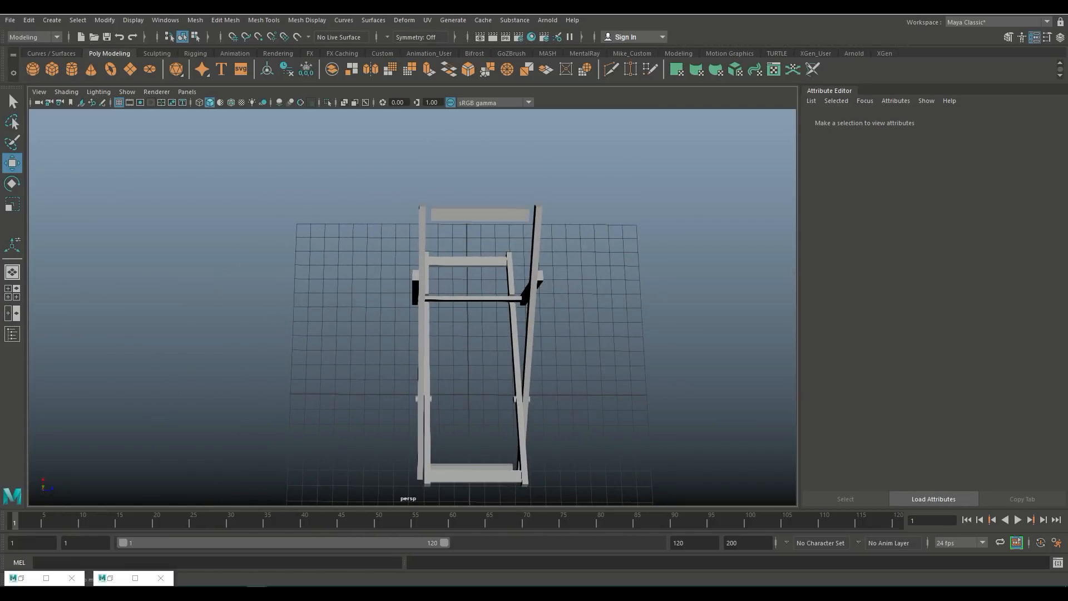
click(490, 215)
key(r)
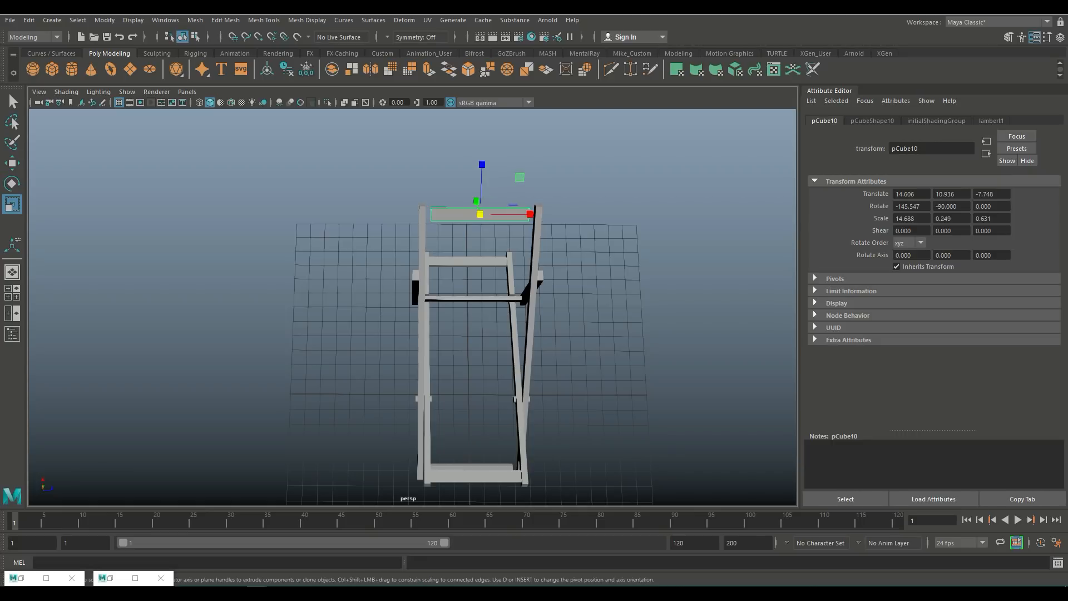
drag(531, 215, 536, 215)
click(590, 183)
Step: Create a polygon plane for the seat fabric and move it up to about Y 7.31 above the frame
scroll(413, 307, down, 4)
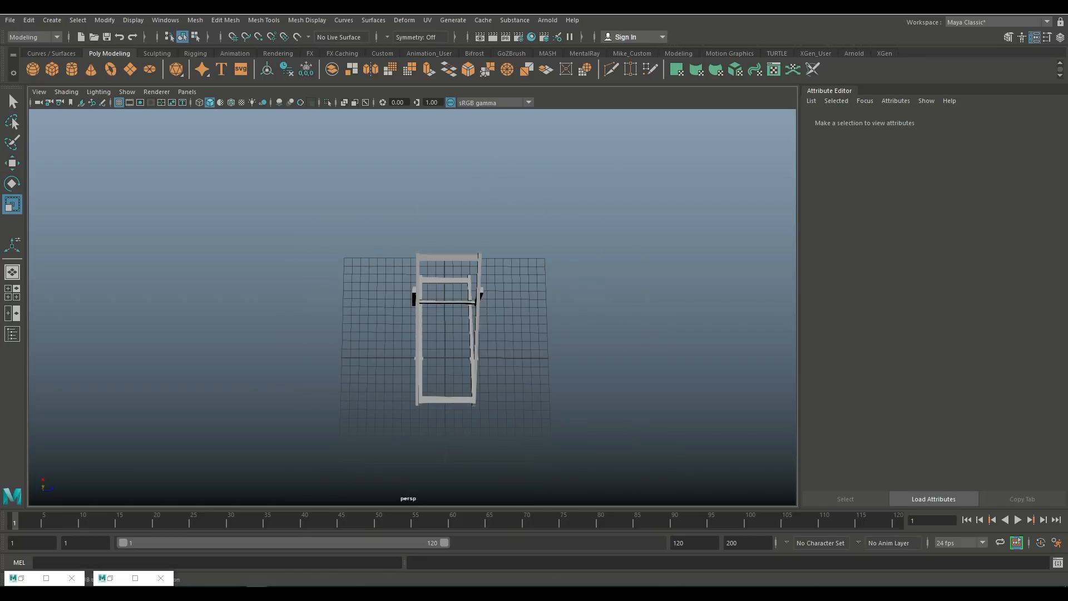
alt+drag(490, 356, 335, 300)
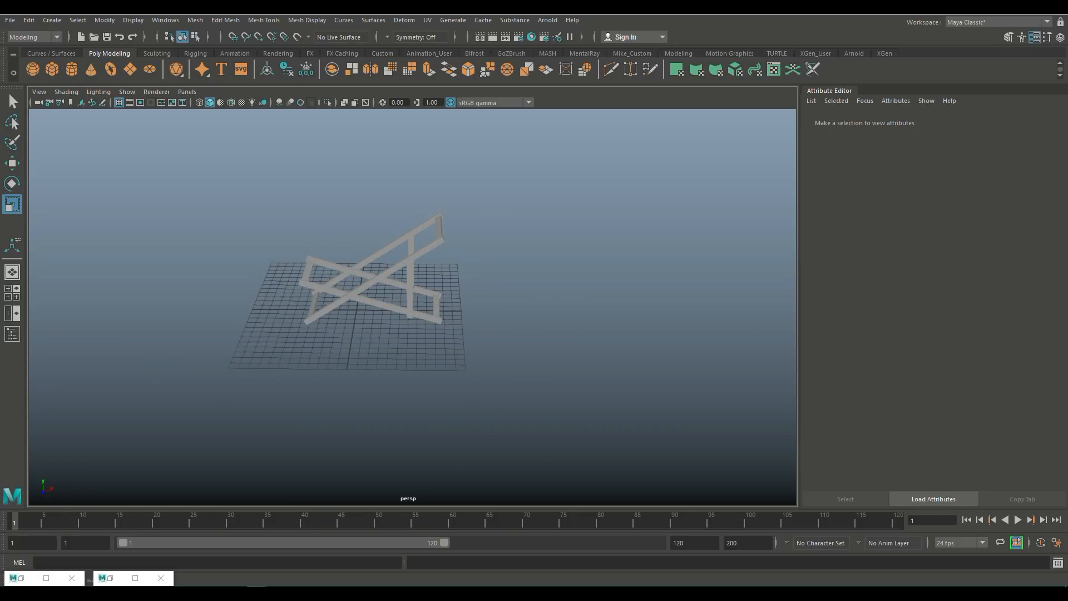
alt+middle_drag(335, 300, 387, 321)
scroll(388, 321, up, 4)
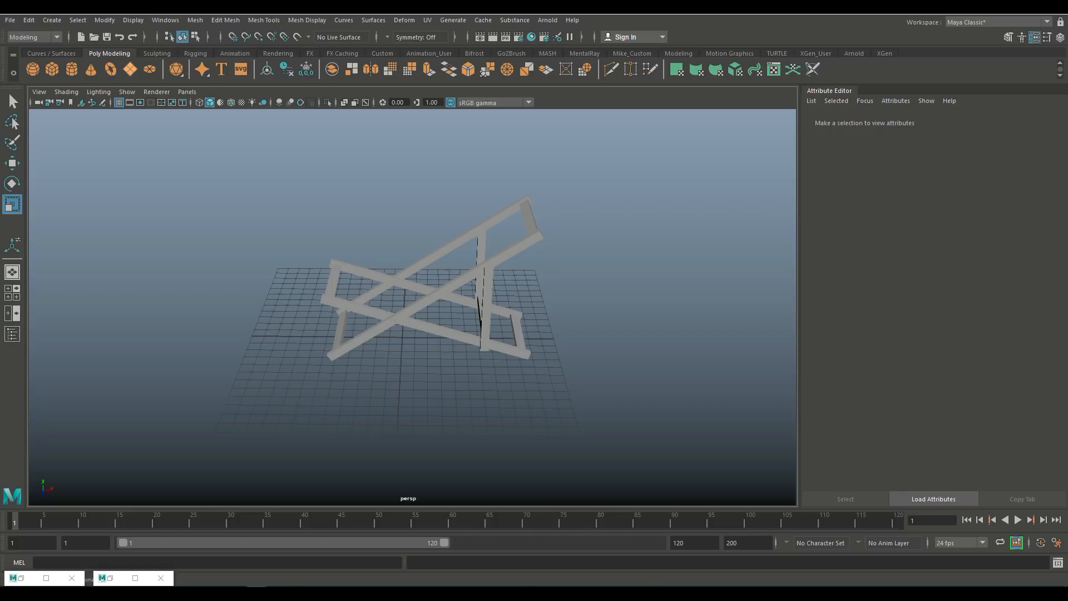
click(129, 69)
key(w)
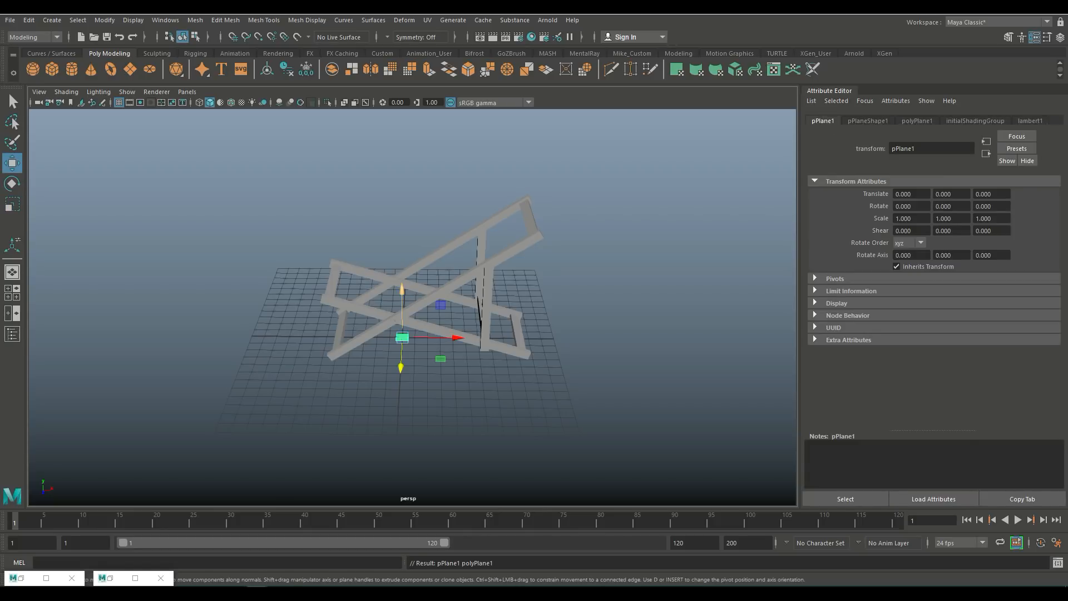
drag(402, 290, 402, 205)
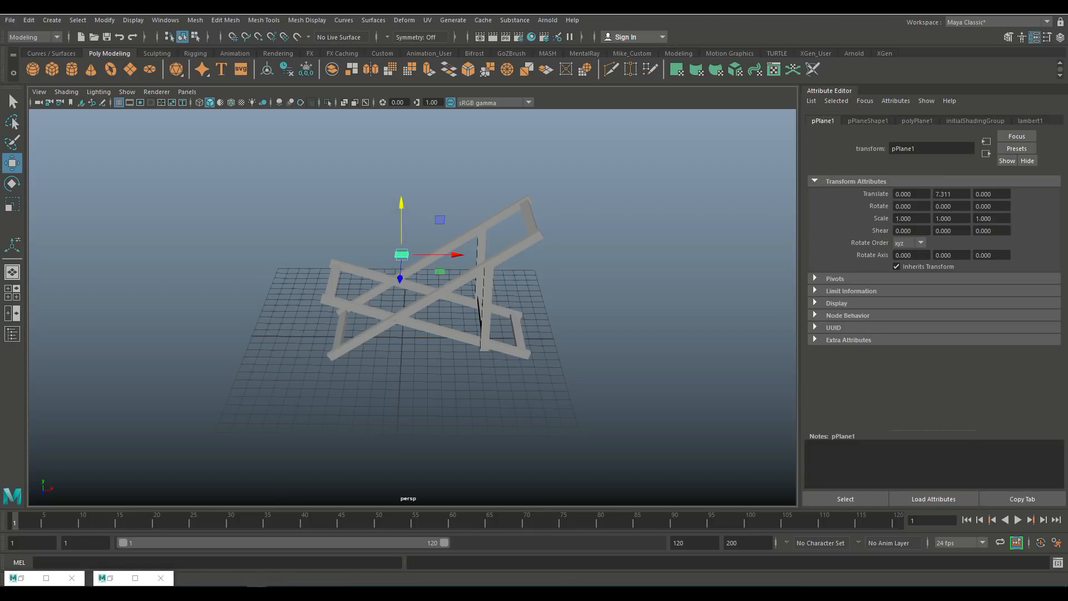
key(f)
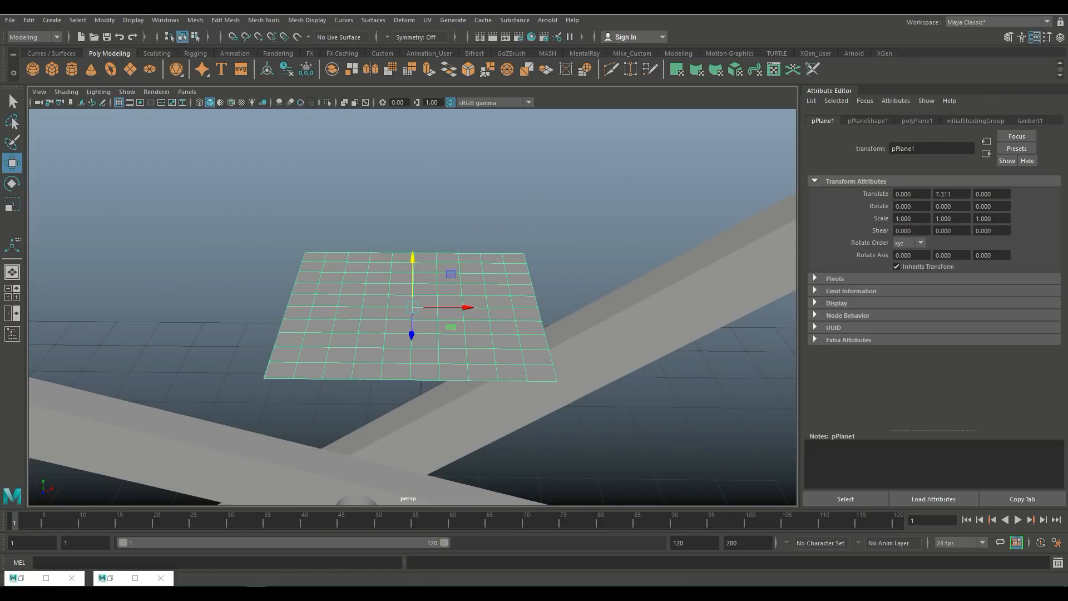
Step: Set the plane's subdivisions width and height to 1
click(868, 121)
click(917, 121)
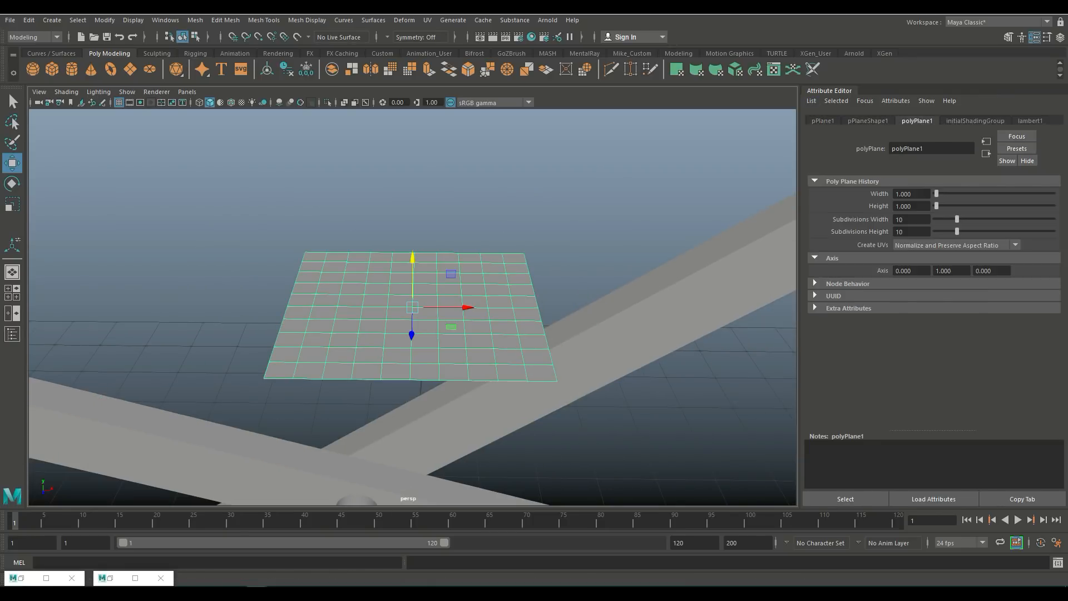
double_click(900, 219)
text(1)
key(Tab)
text(1)
key(Return)
Step: Scale the plane into a narrow strip matching the seat width, checking it in the top view
scroll(412, 307, down, 10)
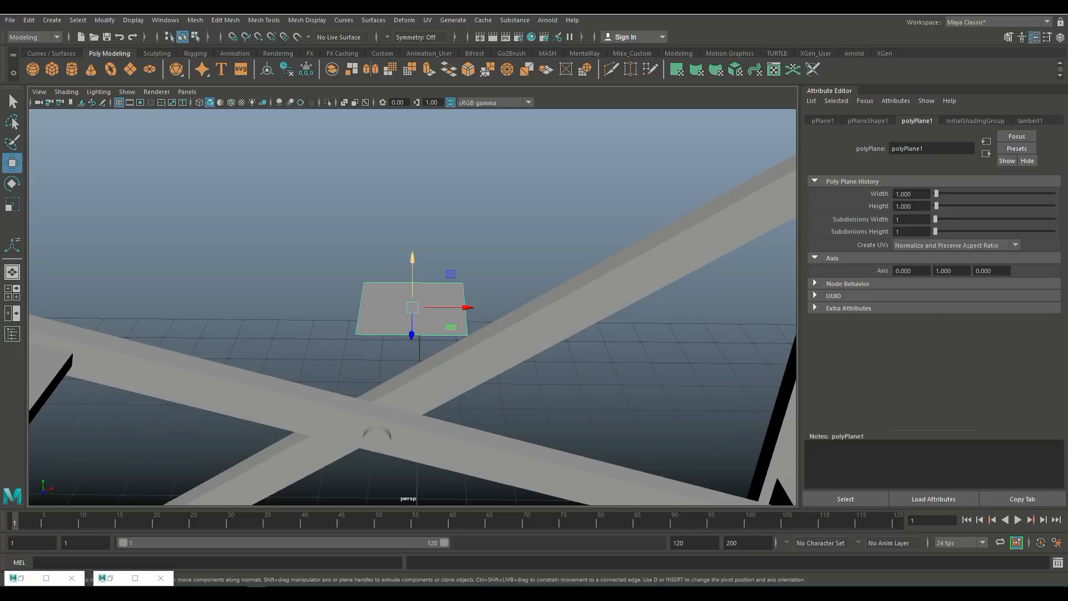
drag(466, 307, 280, 306)
drag(218, 258, 229, 337)
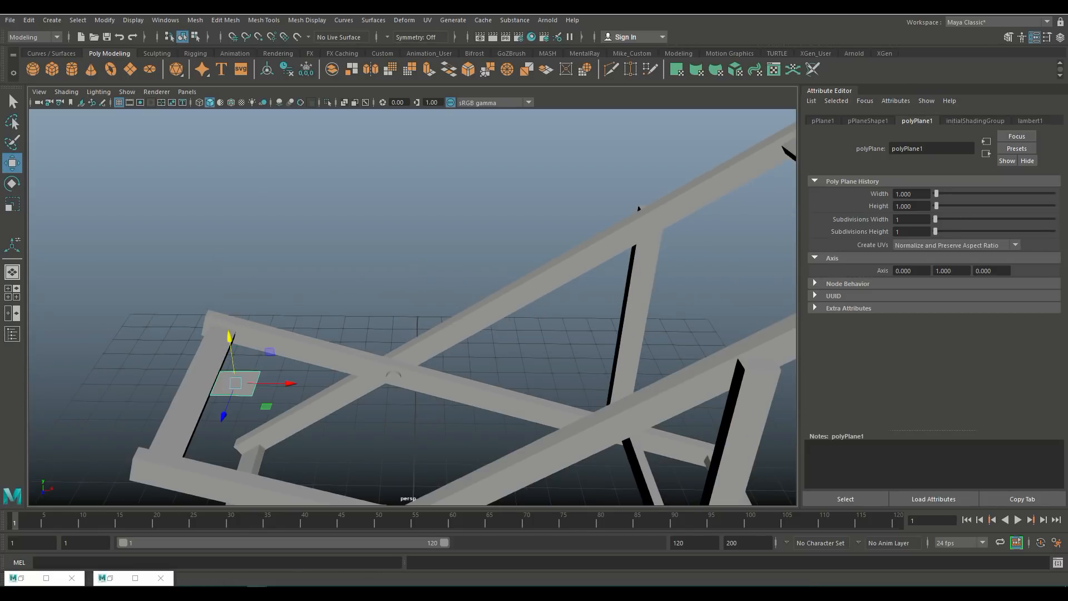
key(r)
scroll(311, 340, down, 5)
alt+drag(334, 339, 490, 362)
drag(458, 432, 638, 436)
drag(458, 433, 462, 432)
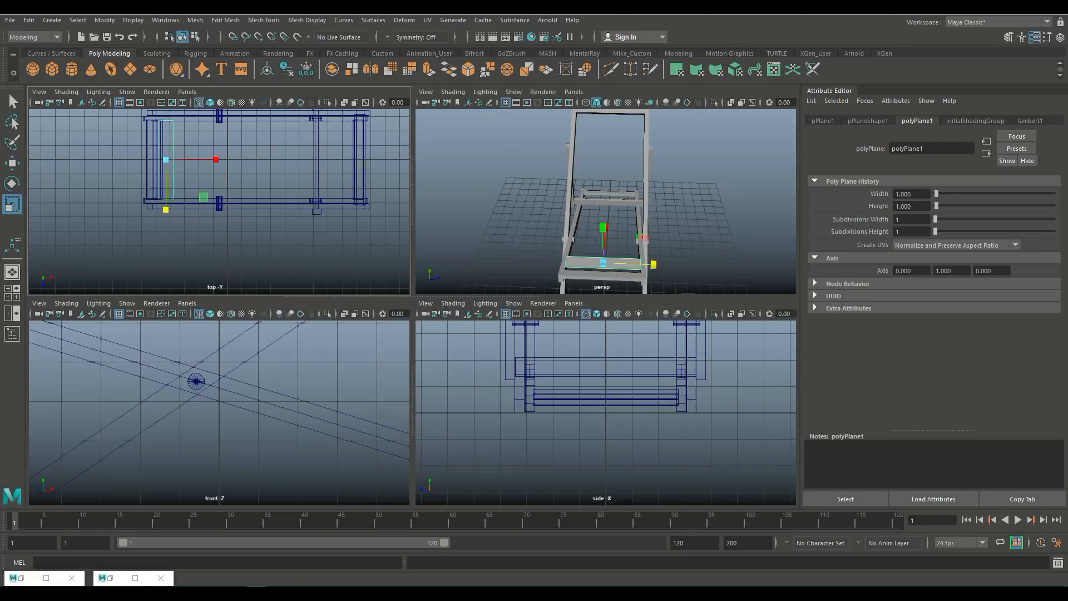
click(12, 292)
key(space)
key(f)
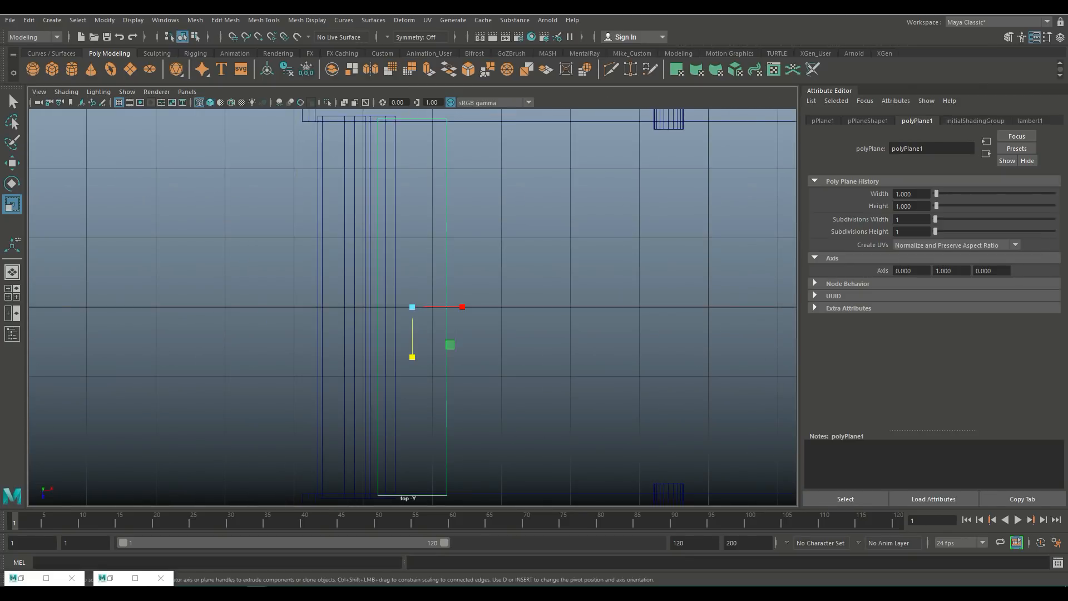
drag(412, 357, 412, 355)
Step: Move the fabric strip down so it rests across the front crossbar of the frame
scroll(413, 356, down, 4)
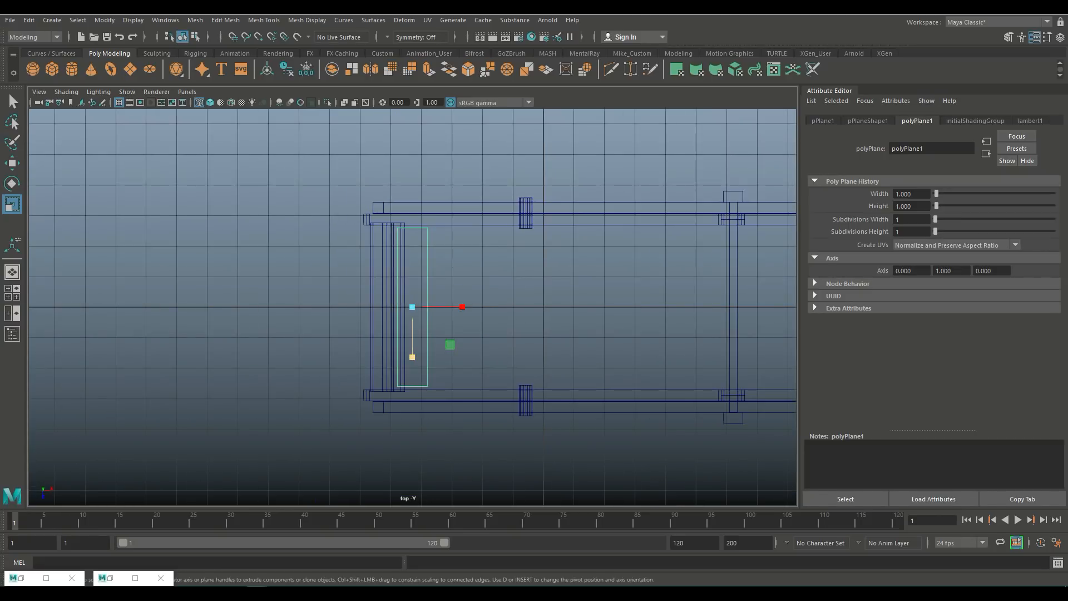
click(12, 292)
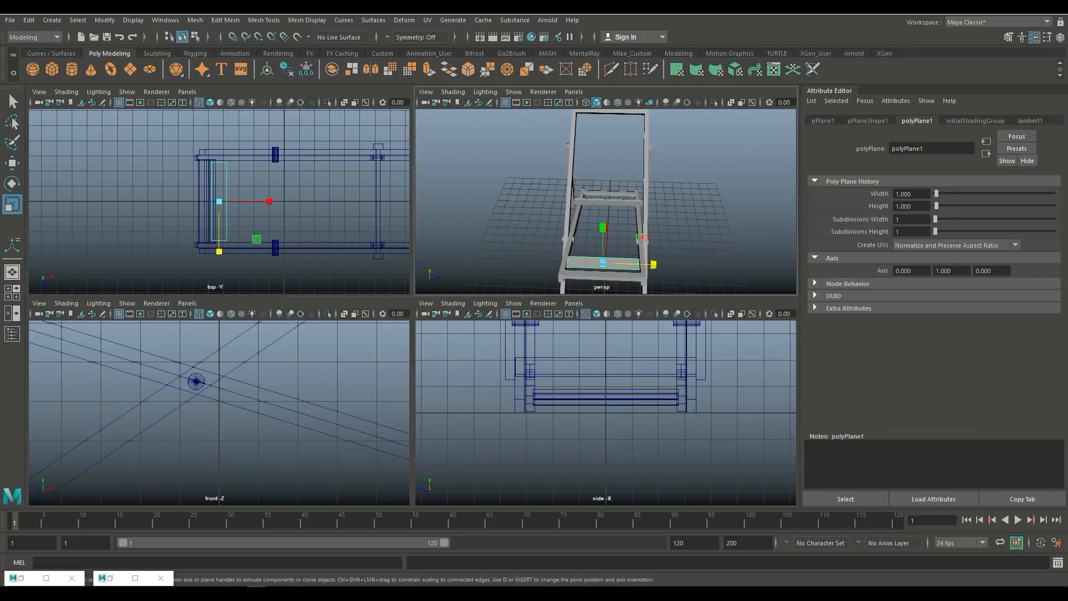
key(space)
key(f)
scroll(412, 308, down, 5)
alt+drag(445, 312, 294, 261)
key(w)
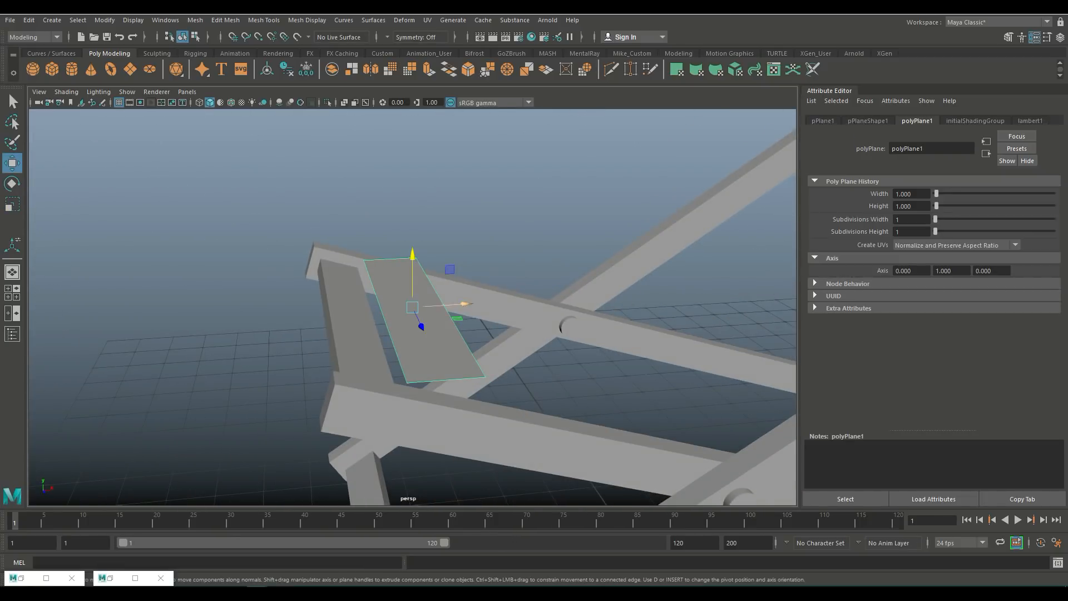
drag(445, 305, 398, 308)
drag(364, 263, 364, 259)
drag(420, 304, 514, 335)
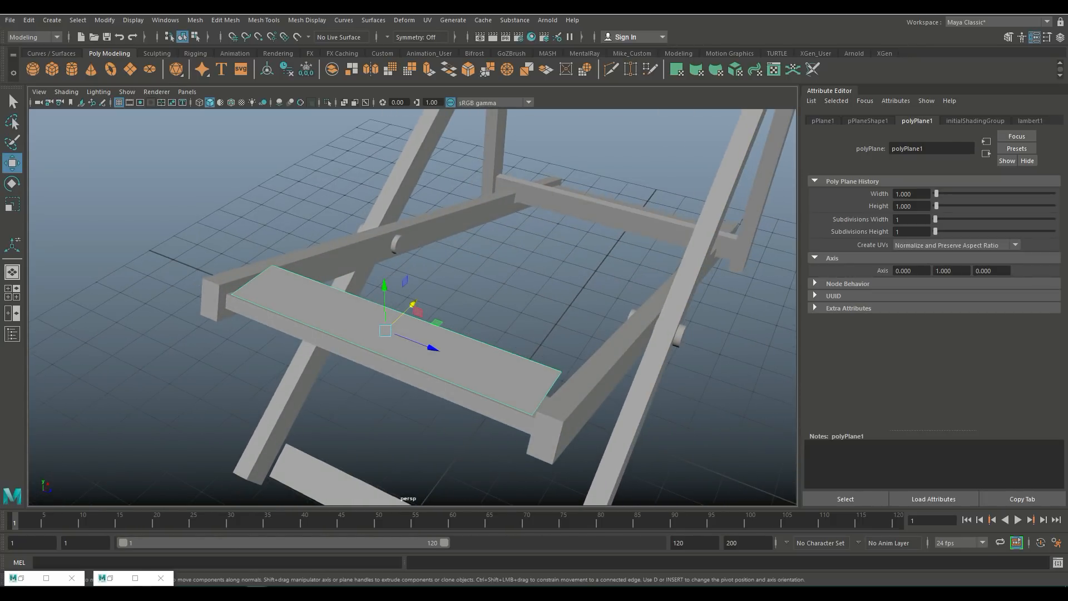
Step: Select the strip's long front edge, extrude it and move the new edge down around the crossbar
right_drag(248, 281, 251, 254)
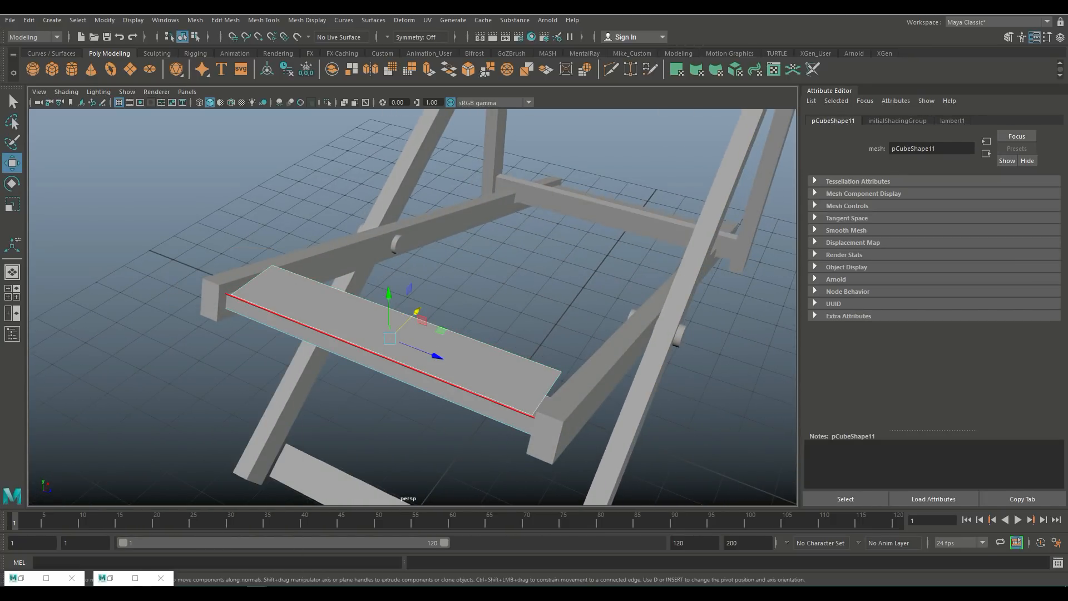
scroll(413, 307, up, 5)
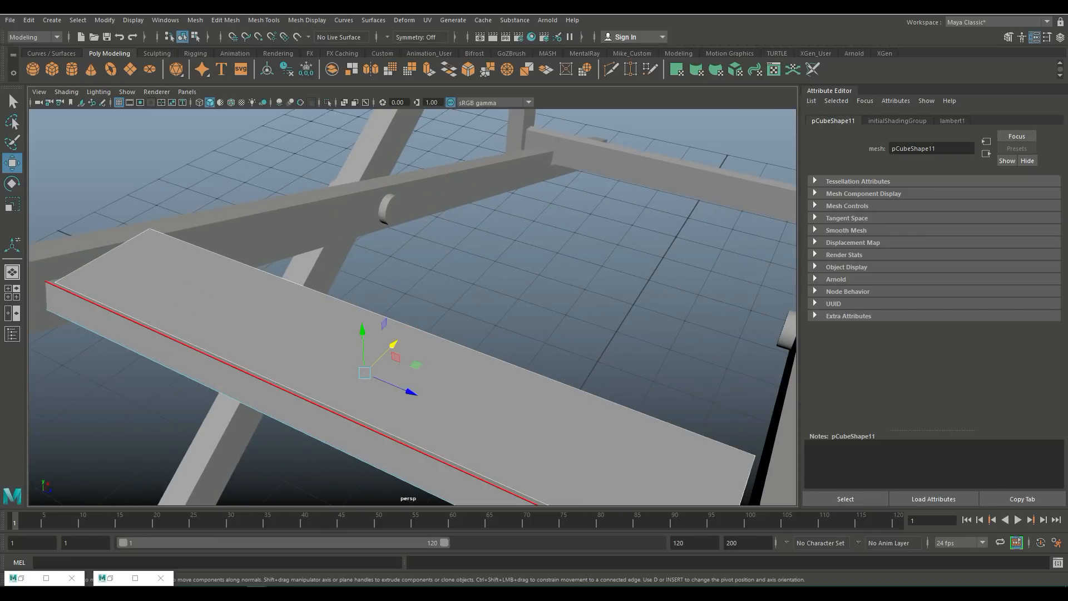
right_drag(217, 297, 264, 269)
click(300, 317)
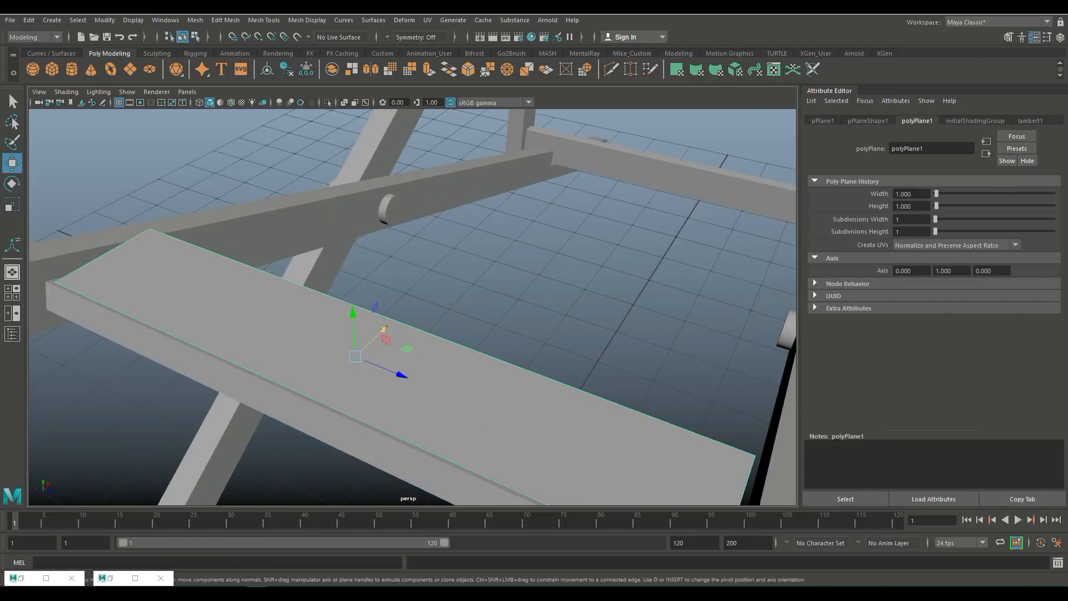
drag(385, 330, 381, 331)
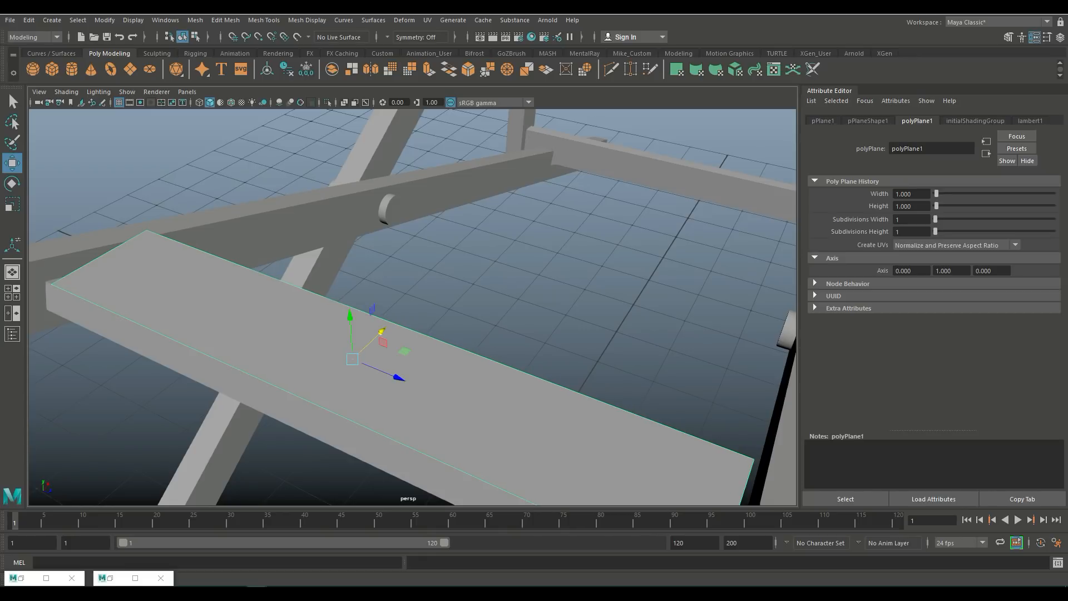
right_drag(248, 280, 251, 257)
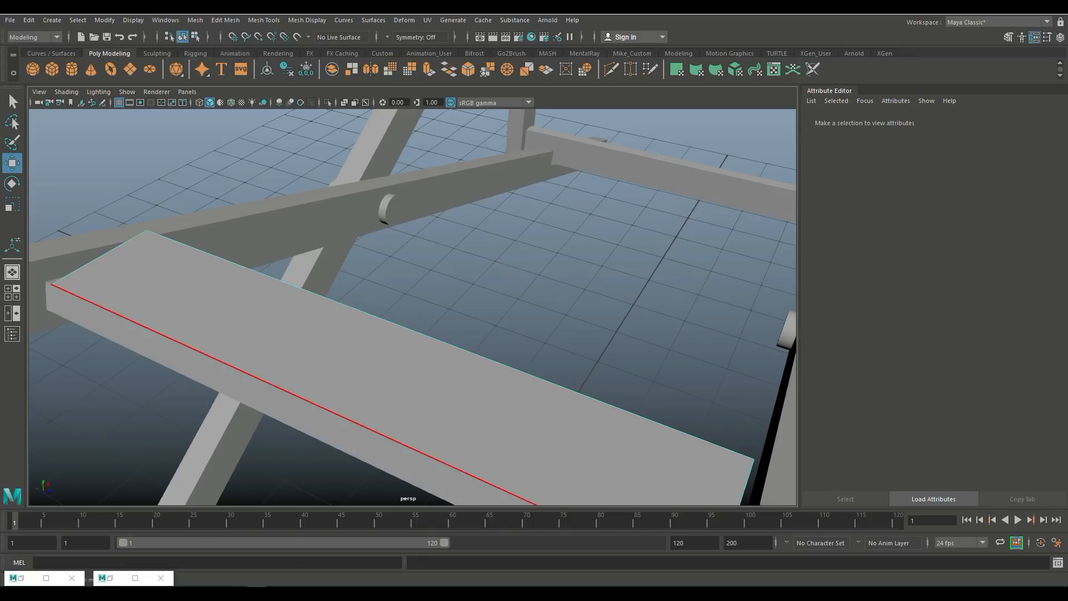
click(262, 379)
scroll(412, 307, down, 5)
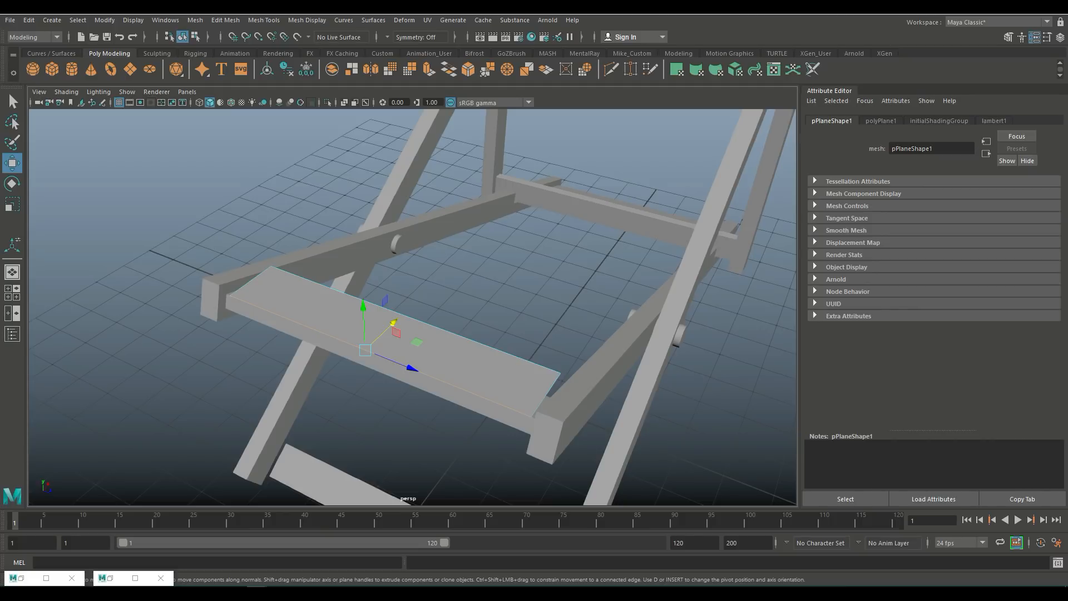
key(ctrl+e)
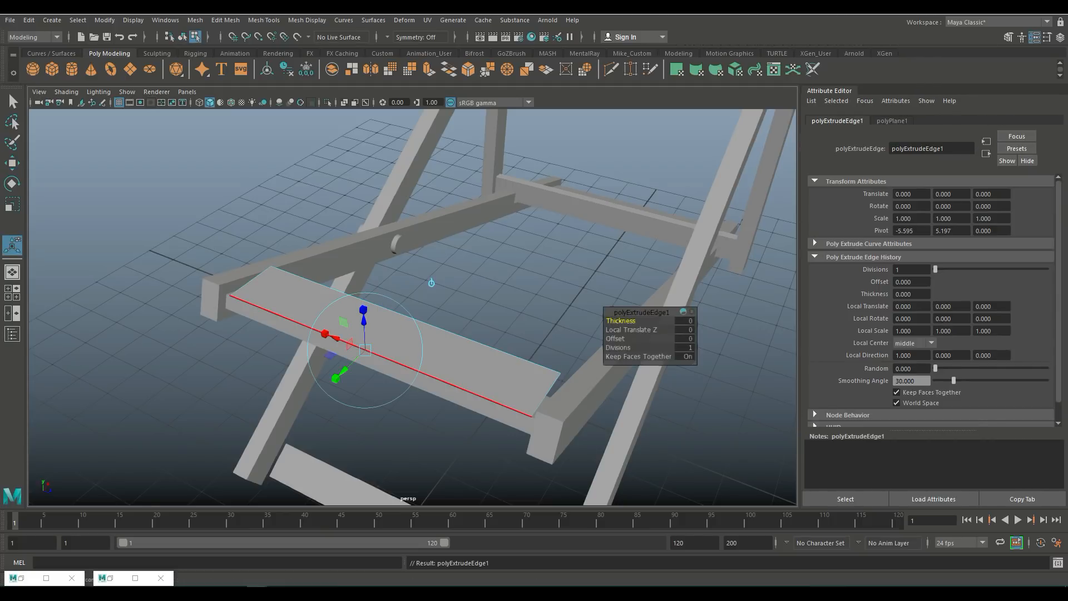
drag(338, 376, 331, 384)
key(w)
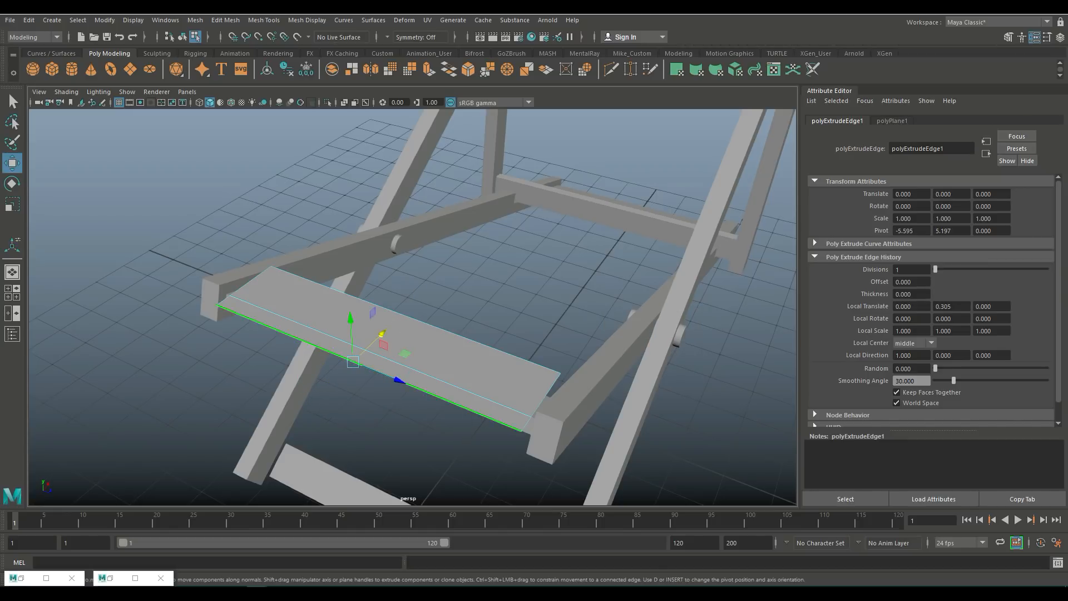
drag(351, 319, 258, 259)
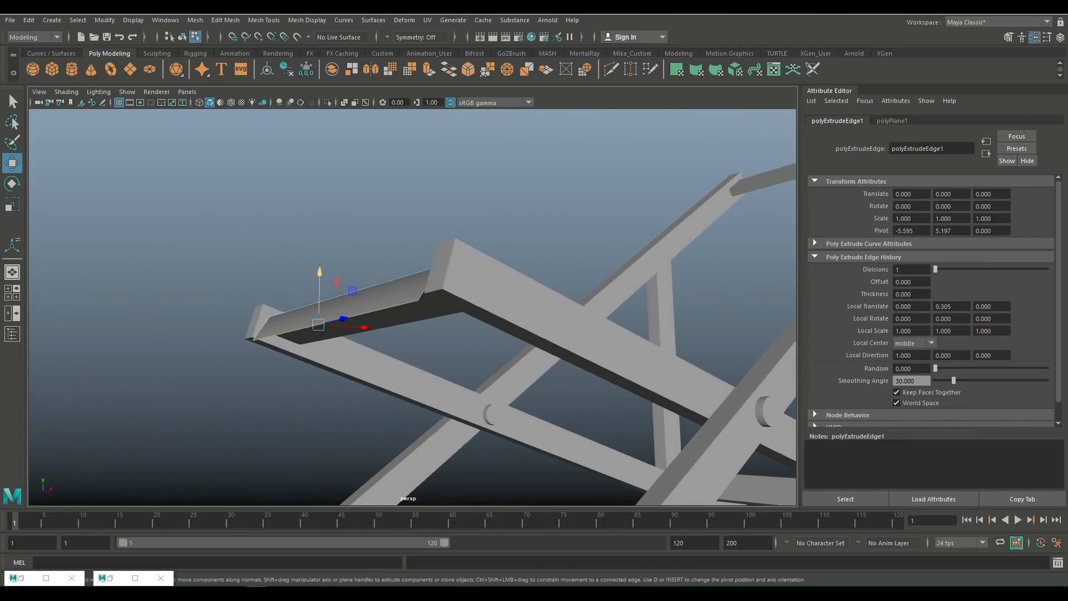
drag(364, 327, 374, 329)
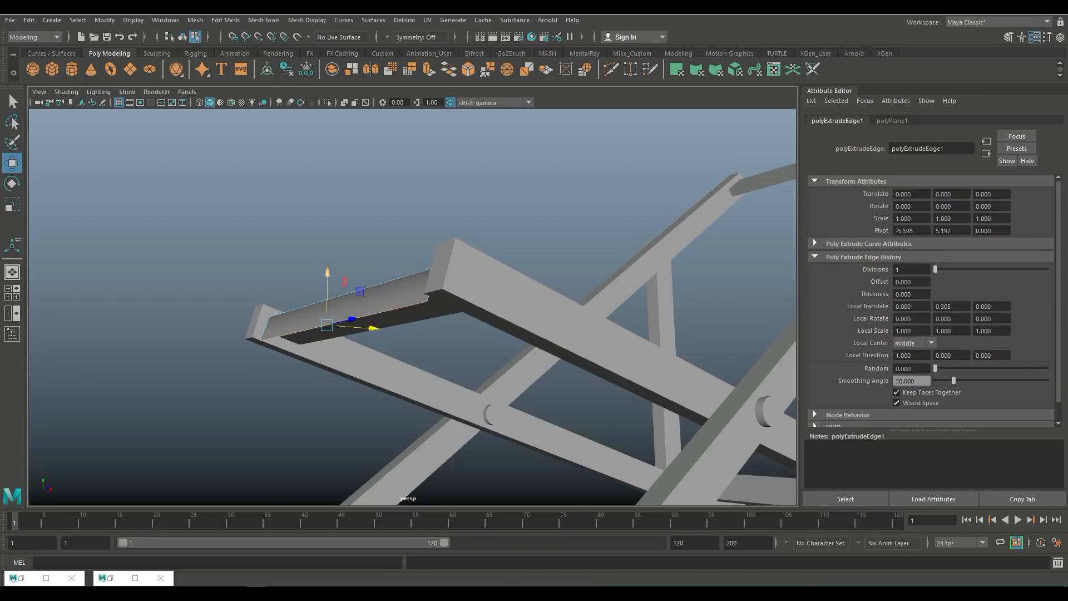
drag(327, 273, 327, 269)
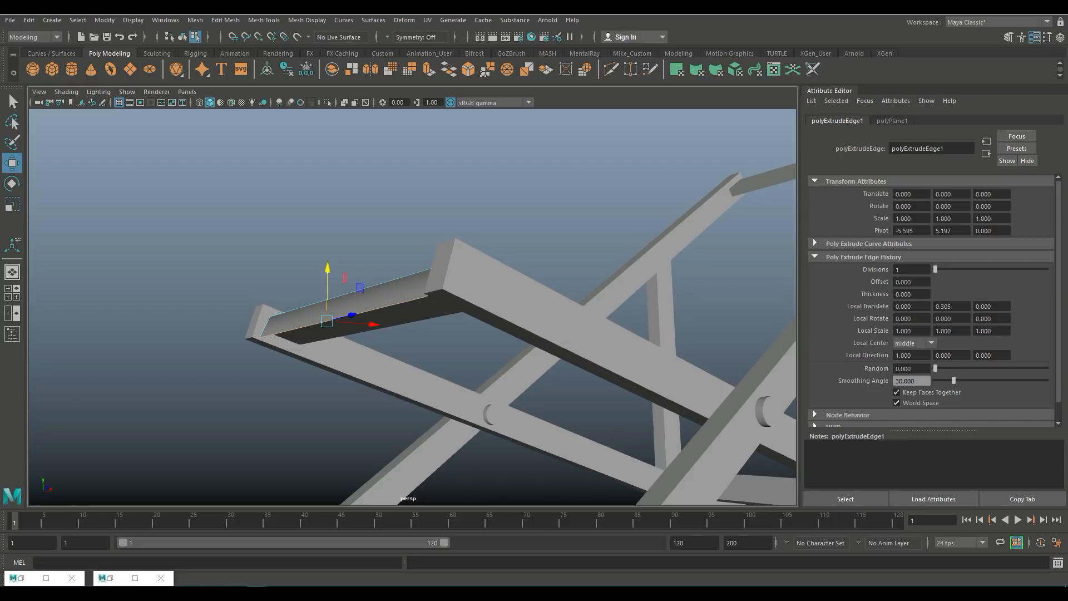
Step: Extrude that edge again about -0.29 inward and move it up to wrap under the crossbar
key(ctrl+e)
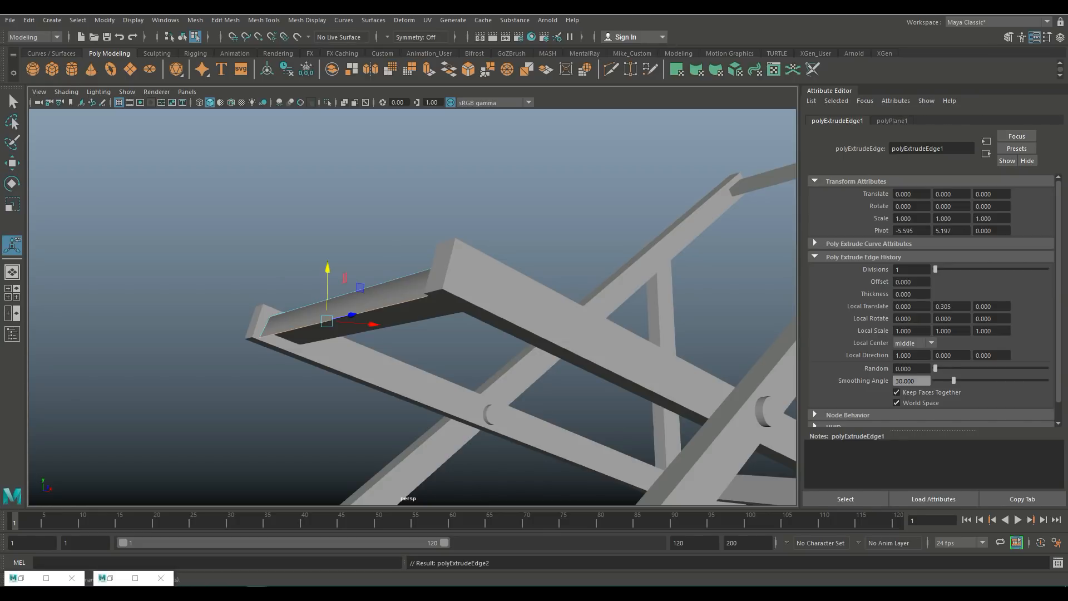
drag(295, 303, 304, 316)
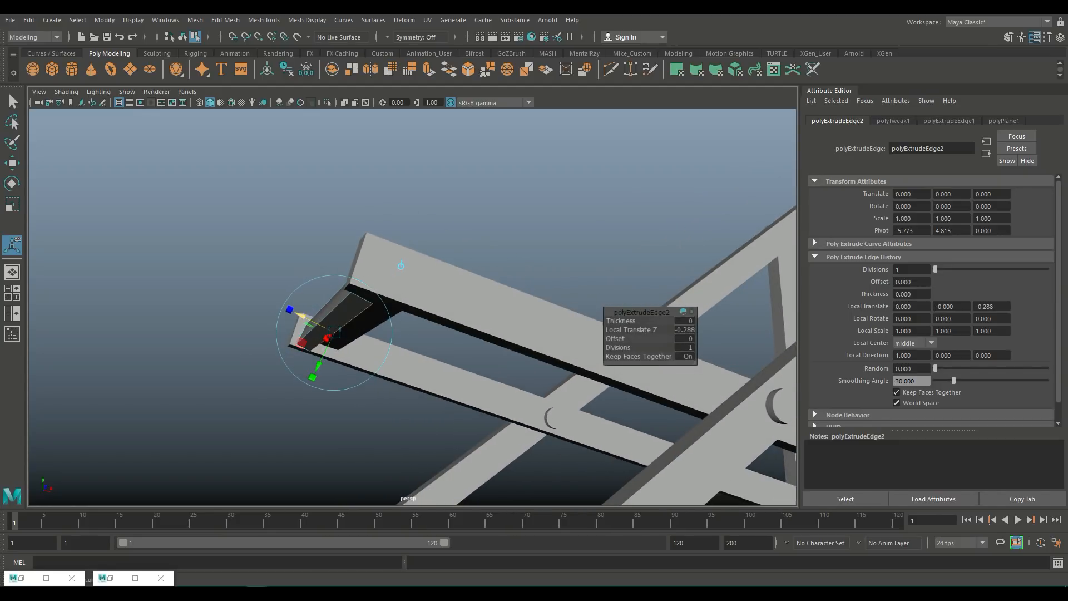
drag(318, 366, 356, 365)
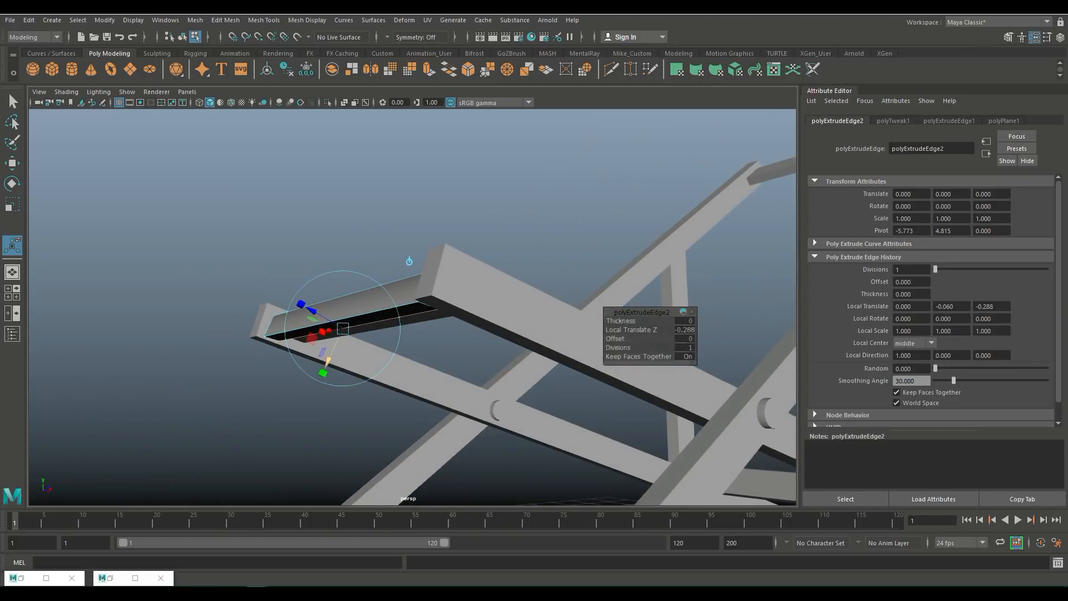
click(340, 319)
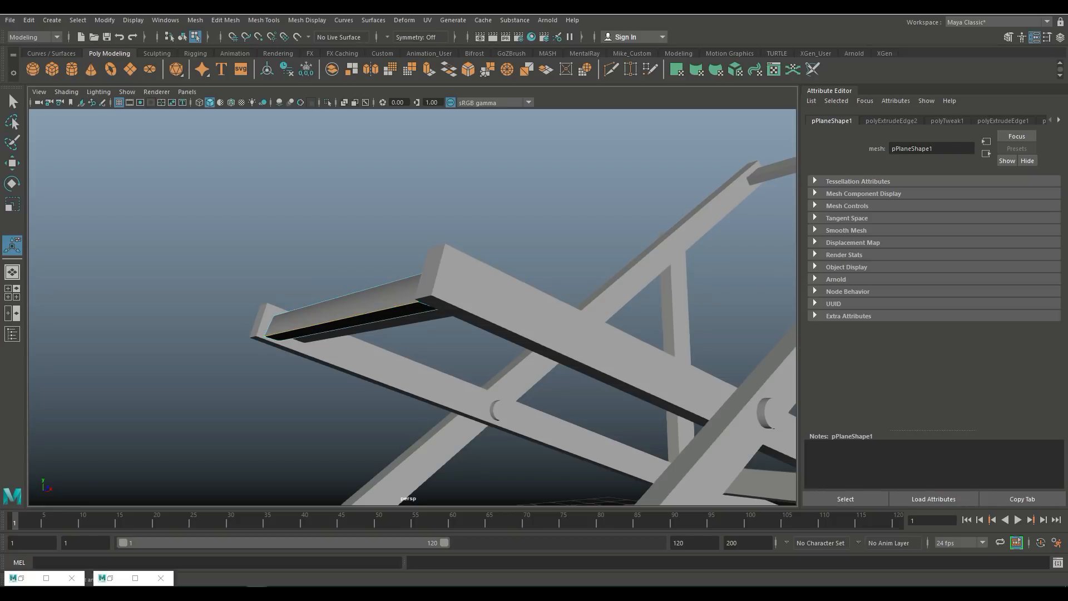
key(w)
drag(326, 281, 326, 263)
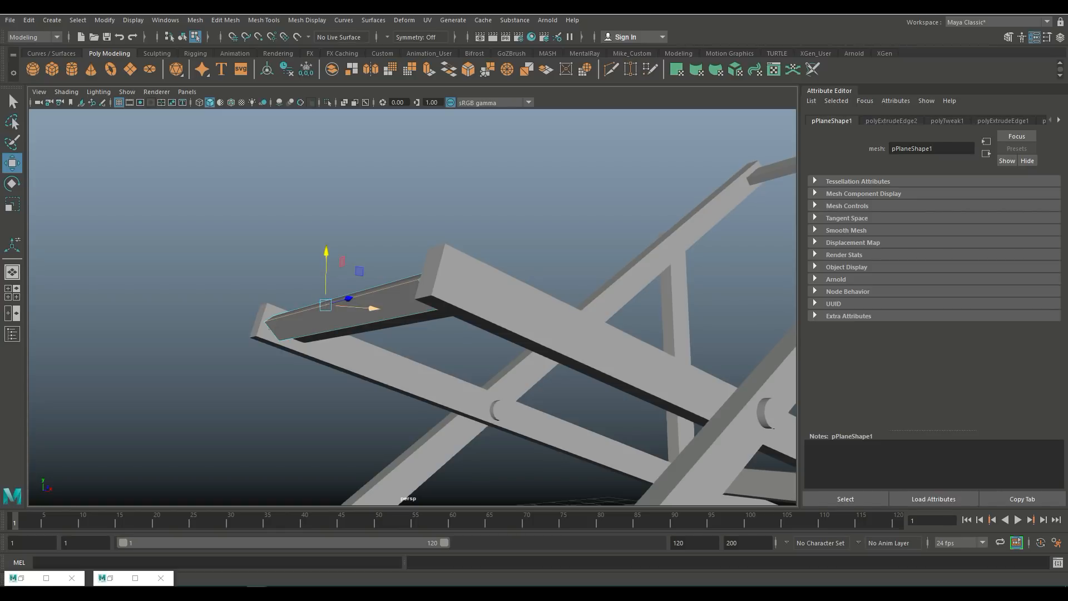
drag(373, 307, 380, 308)
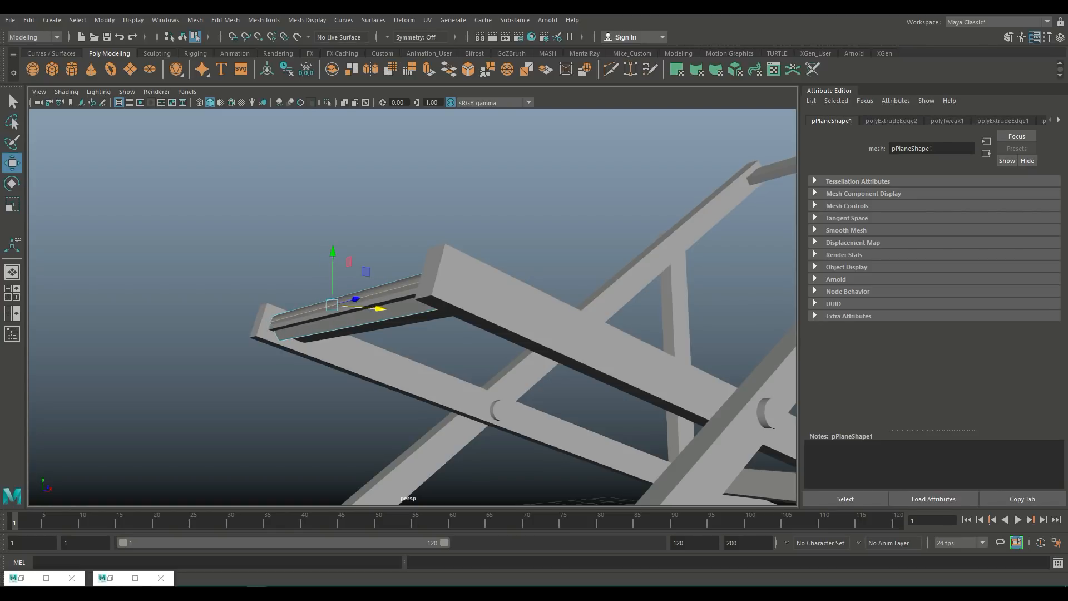
Step: Nudge the wrapped edge slightly upward against the crossbar, then deselect it
drag(333, 252, 258, 233)
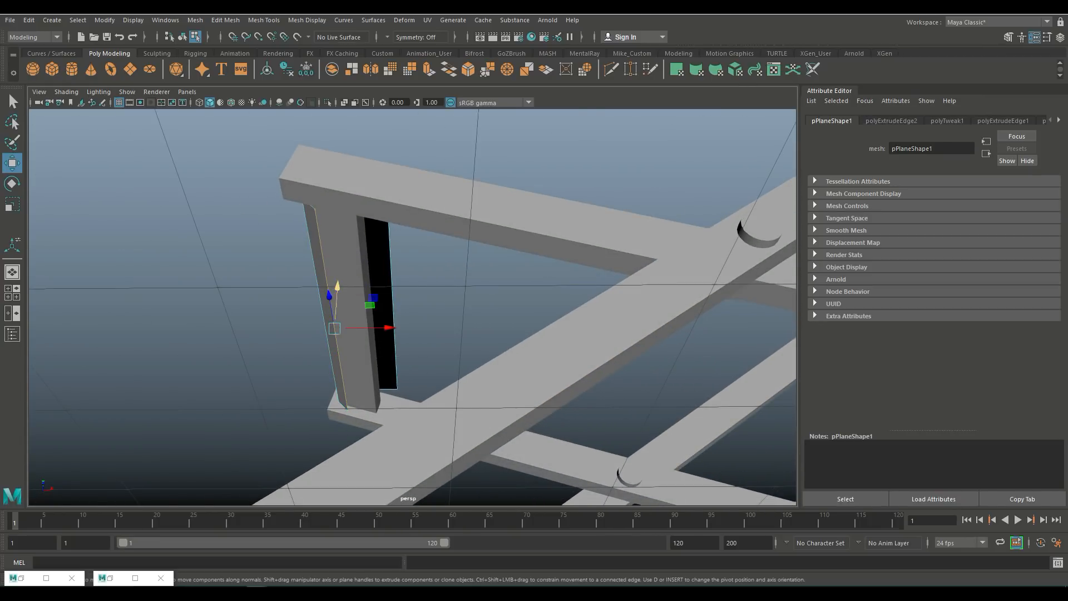
drag(337, 286, 338, 278)
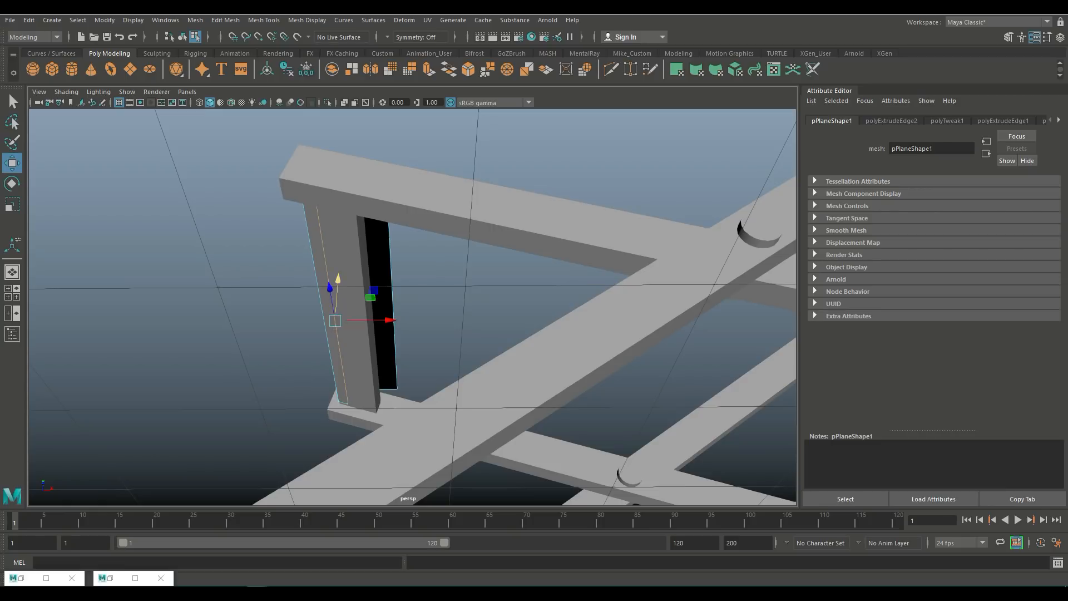
click(261, 250)
scroll(262, 251, down, 5)
alt+drag(261, 250, 256, 368)
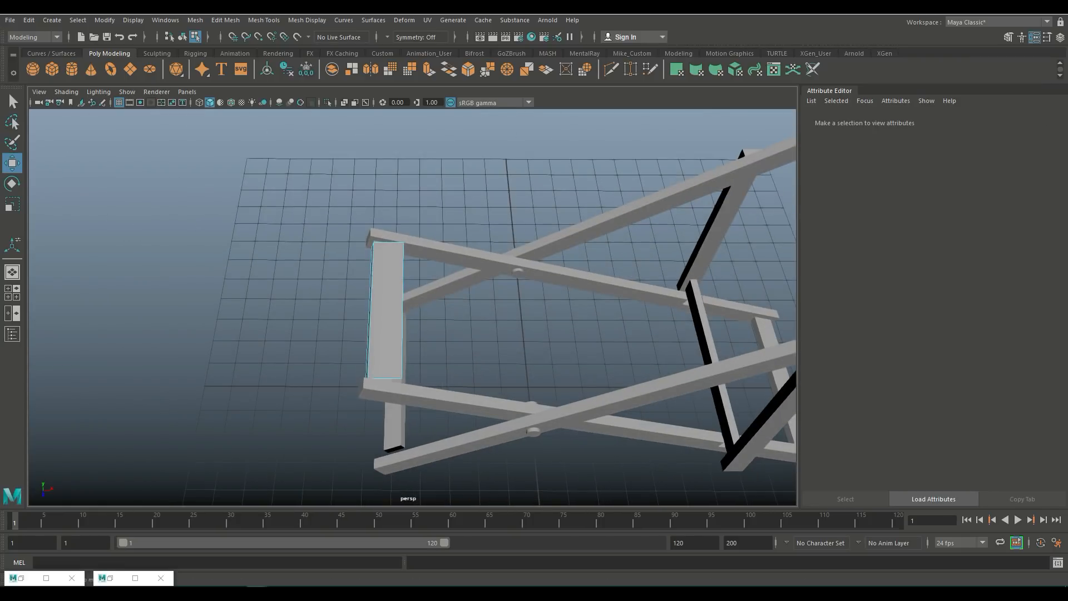
Step: Select the fabric strip's back edge and move it up along the frame to rest on the top back crossbar
click(403, 310)
scroll(403, 310, down, 5)
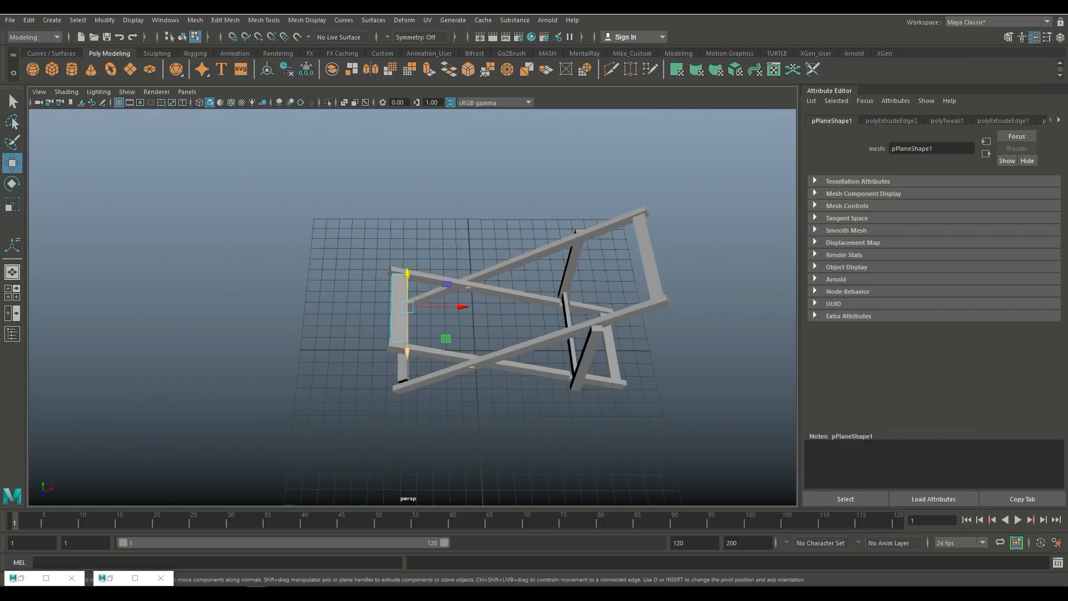
alt+drag(403, 310, 367, 315)
shift+drag(445, 311, 672, 257)
scroll(640, 334, up, 4)
alt+middle_drag(651, 353, 304, 362)
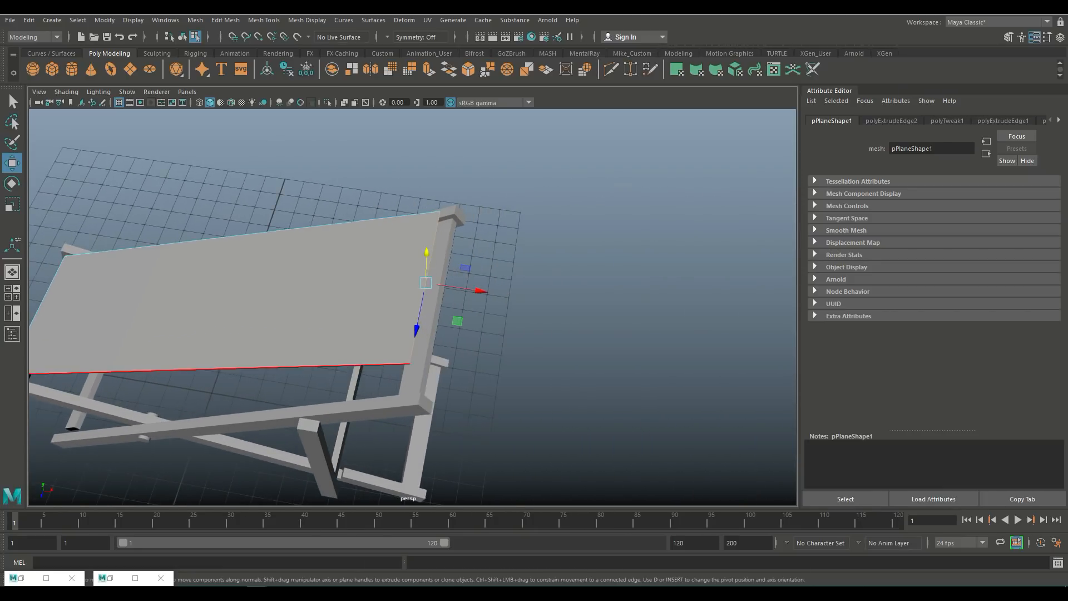
scroll(389, 334, up, 4)
alt+drag(389, 334, 284, 278)
alt+middle_drag(300, 256, 328, 387)
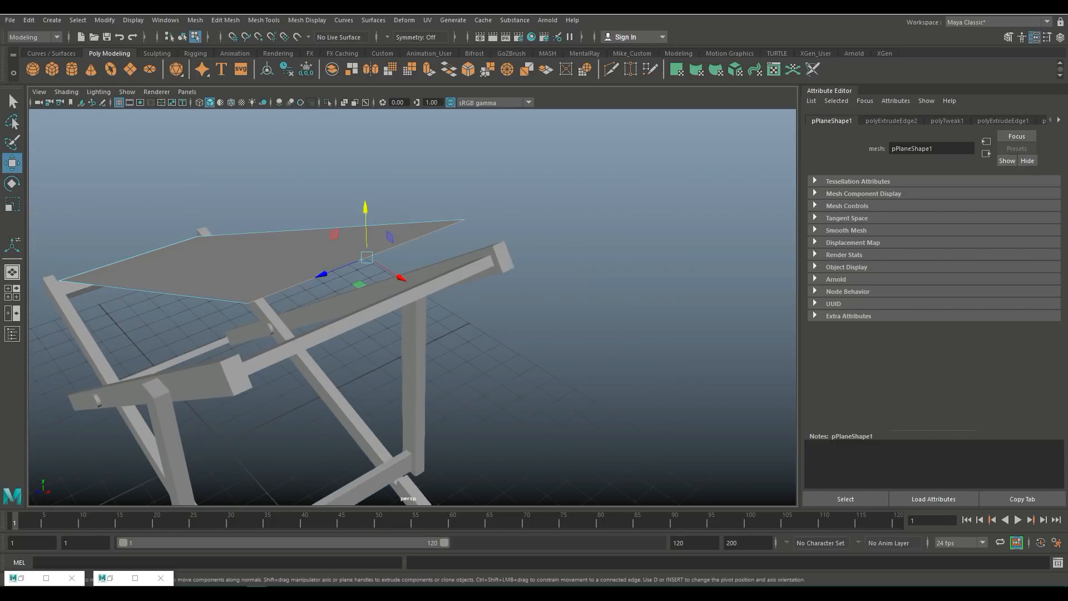
drag(366, 209, 366, 241)
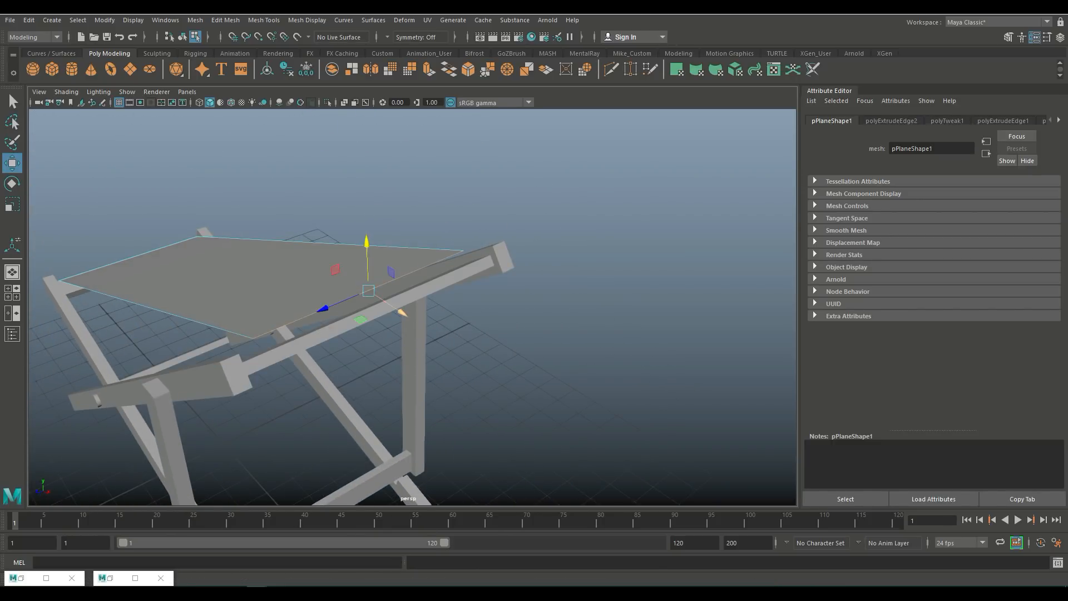
mouse_move(401, 313)
mouse_down()
mouse_move(419, 324)
mouse_move(523, 276)
mouse_move(548, 306)
mouse_up()
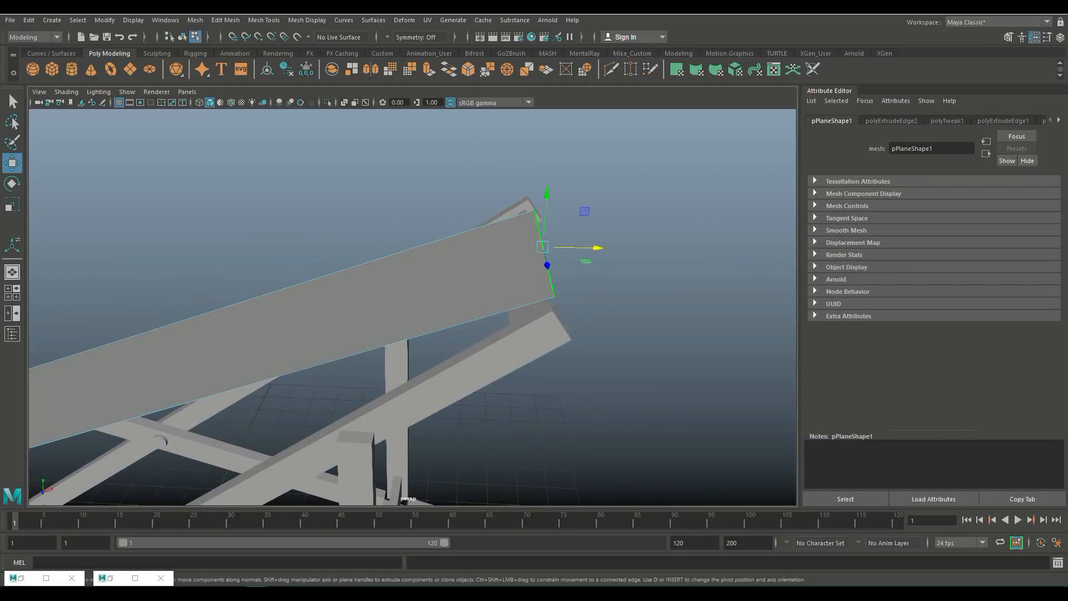
drag(597, 247, 589, 248)
drag(539, 193, 456, 170)
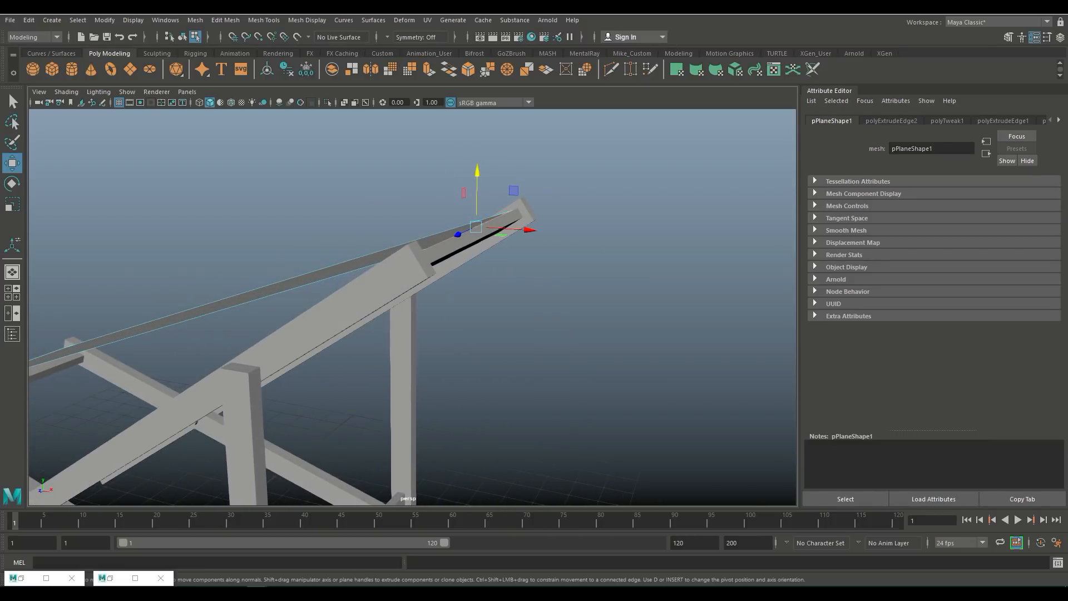
Step: Extrude that back edge and move the new edge down over the top crossbar
key(ctrl+e)
key(w)
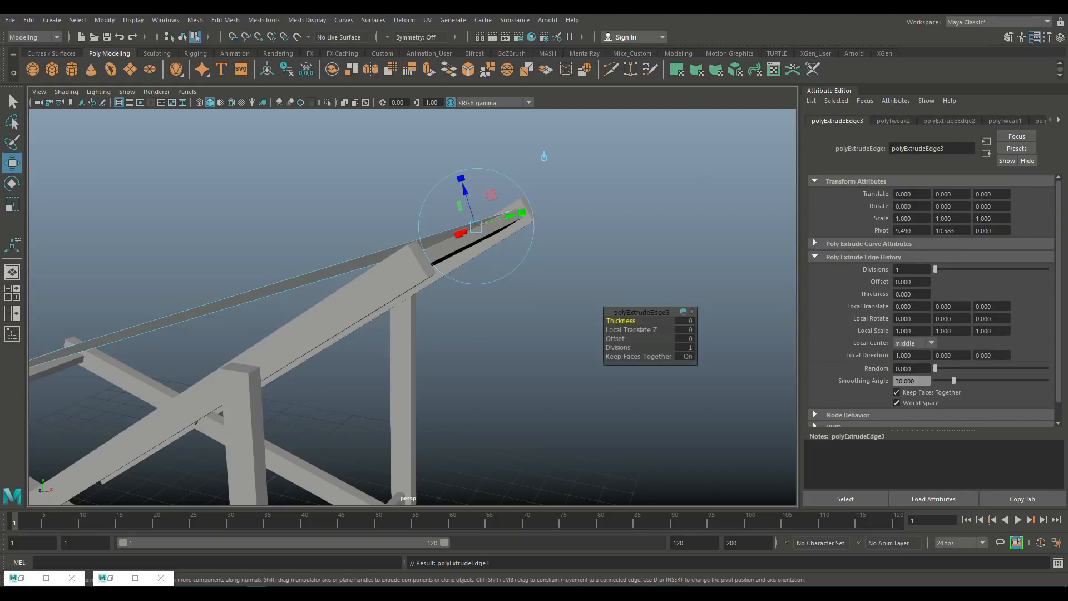
drag(537, 230, 543, 230)
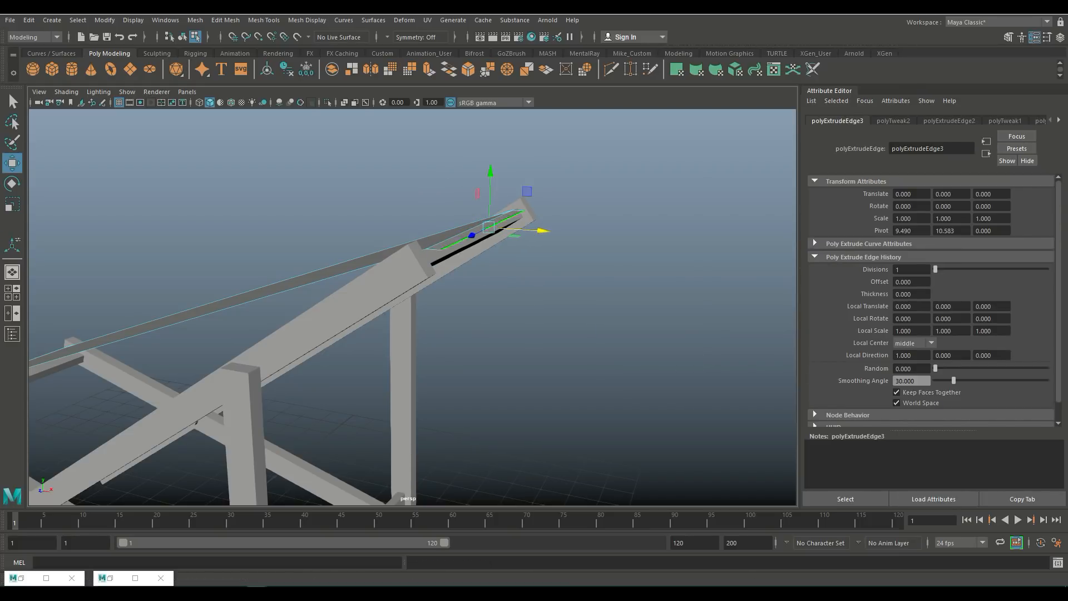
mouse_move(490, 171)
mouse_down()
mouse_move(490, 198)
mouse_move(491, 186)
mouse_up()
drag(543, 244, 534, 242)
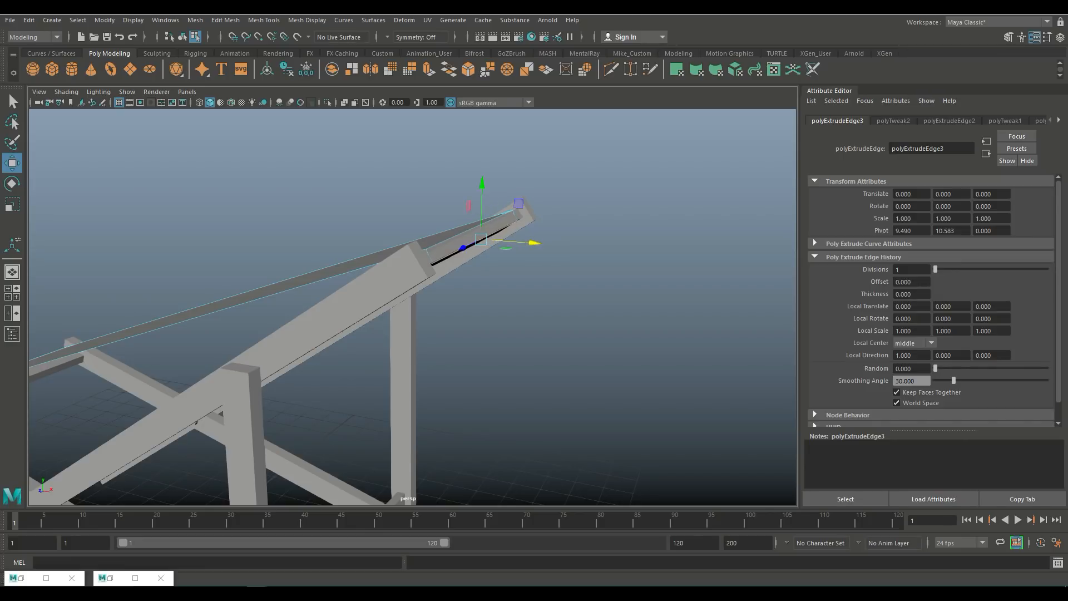
drag(482, 184, 482, 185)
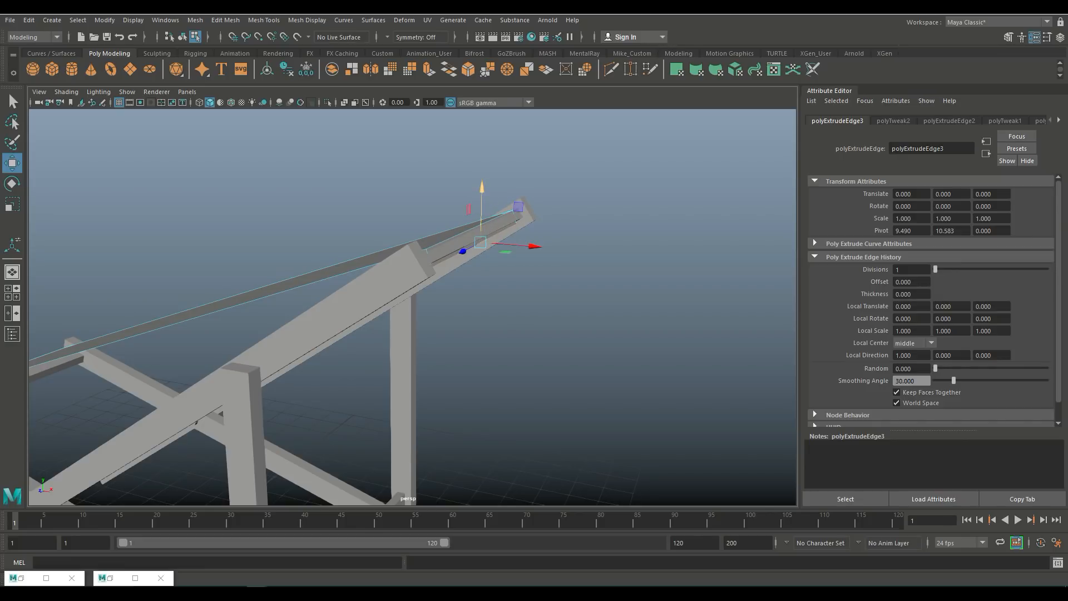
key(f)
mouse_move(400, 290)
alt+mouse_down()
mouse_move(408, 267)
mouse_move(402, 285)
alt+mouse_up()
drag(465, 309, 480, 310)
drag(427, 253, 427, 220)
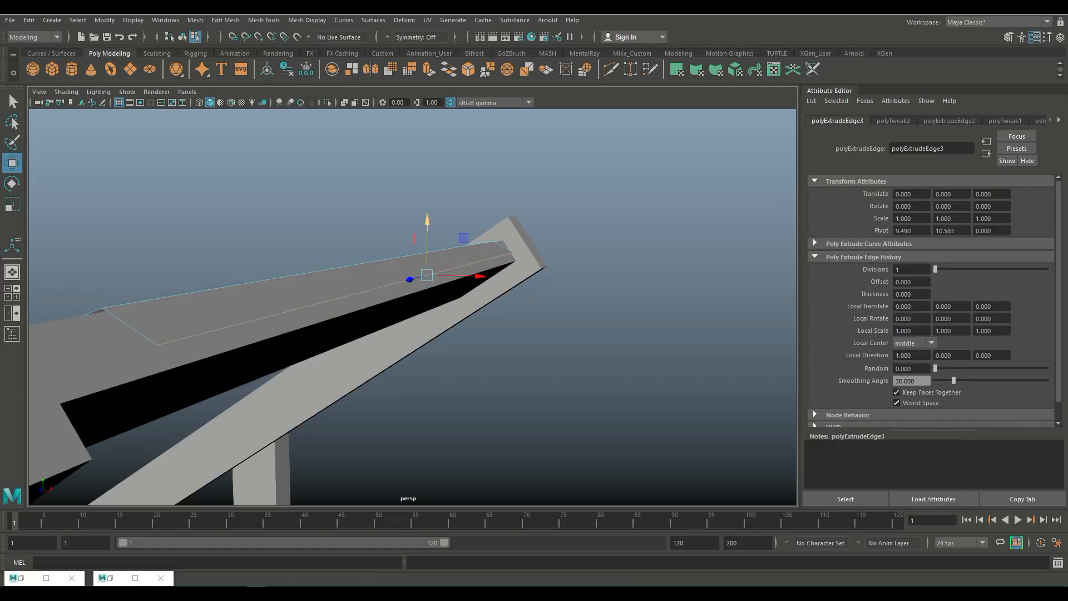
mouse_move(479, 277)
mouse_down()
mouse_move(458, 275)
mouse_move(490, 276)
mouse_up()
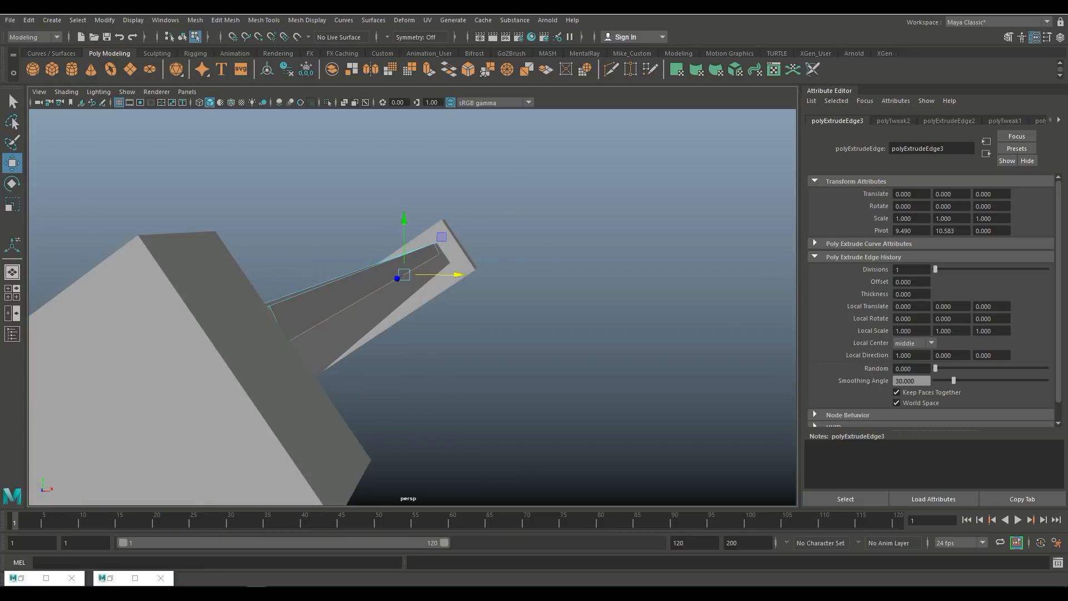
mouse_move(404, 275)
mouse_down()
mouse_move(417, 291)
mouse_move(405, 242)
mouse_move(399, 273)
mouse_up()
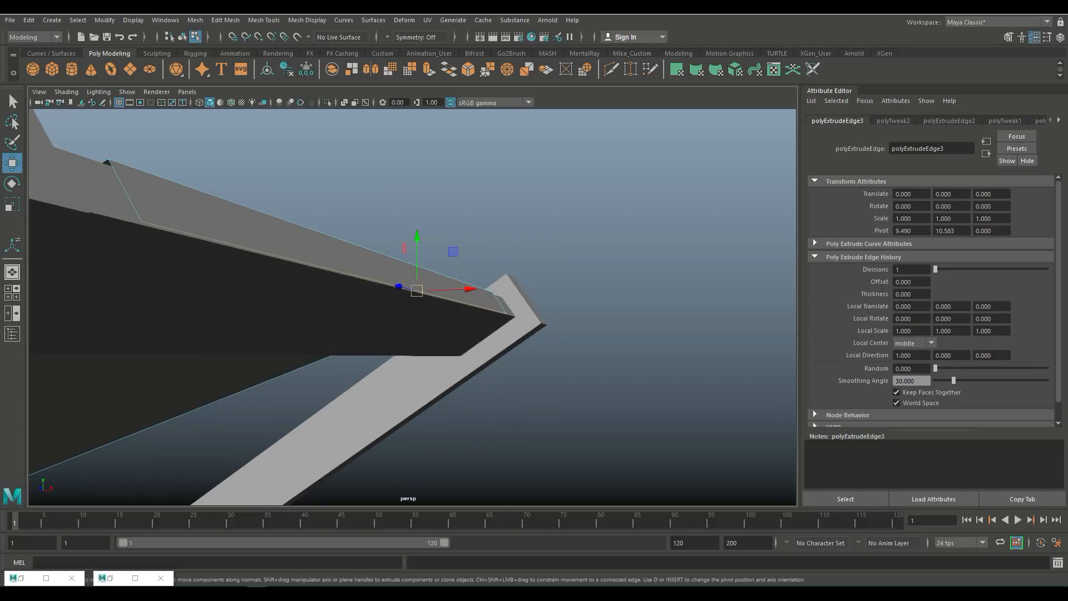
Step: Extrude the edge again about -0.194 inward to wrap it under the top crossbar
key(ctrl+e)
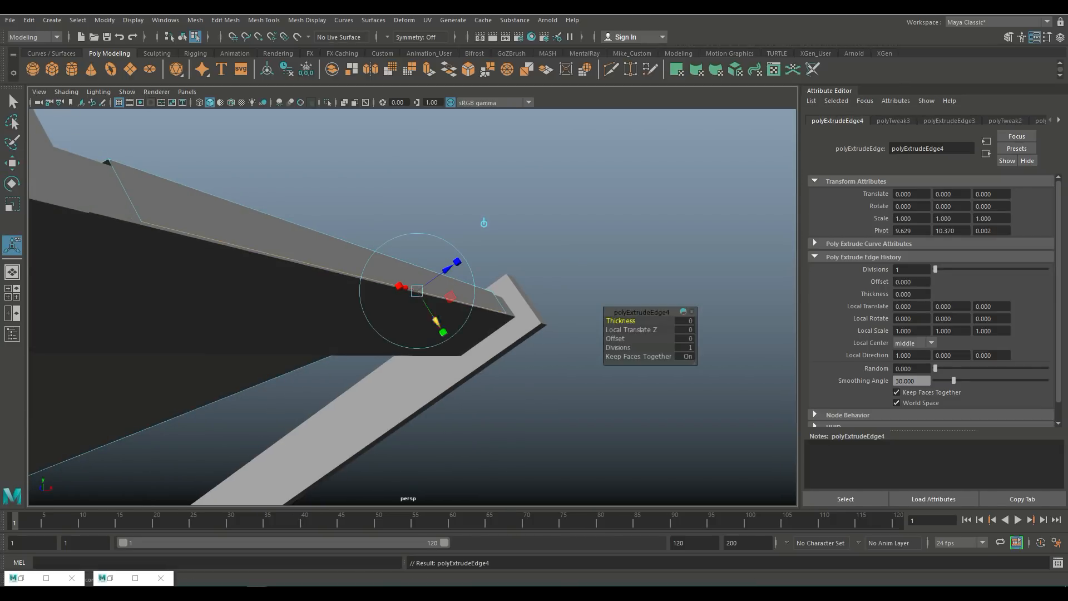
drag(447, 268, 423, 284)
drag(419, 349, 414, 341)
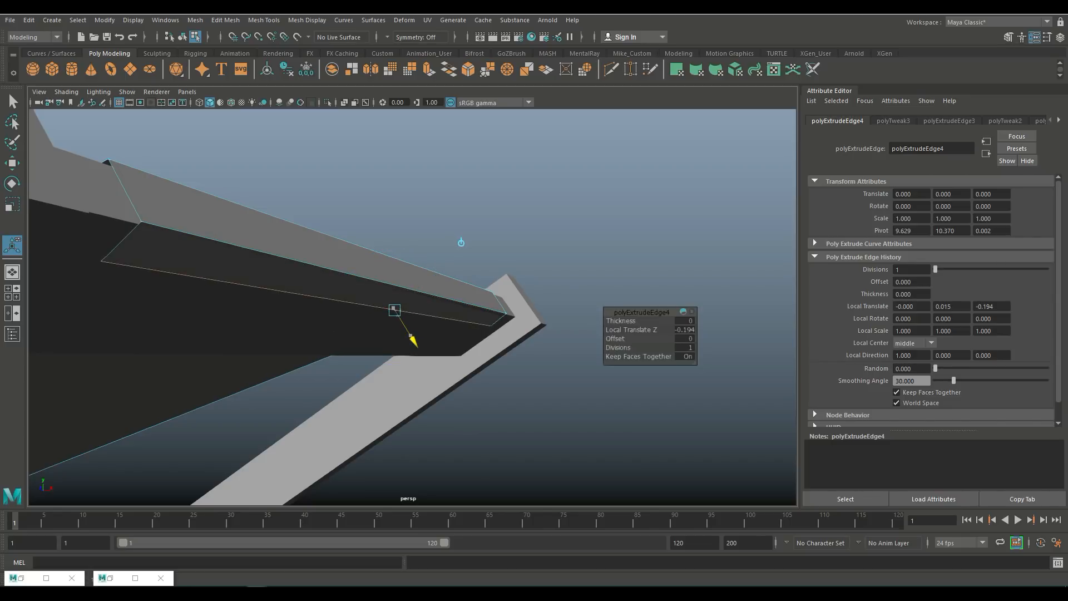
Step: Deselect the edge and orbit out to inspect the whole fabric seat from the front
click(479, 239)
scroll(479, 239, down, 6)
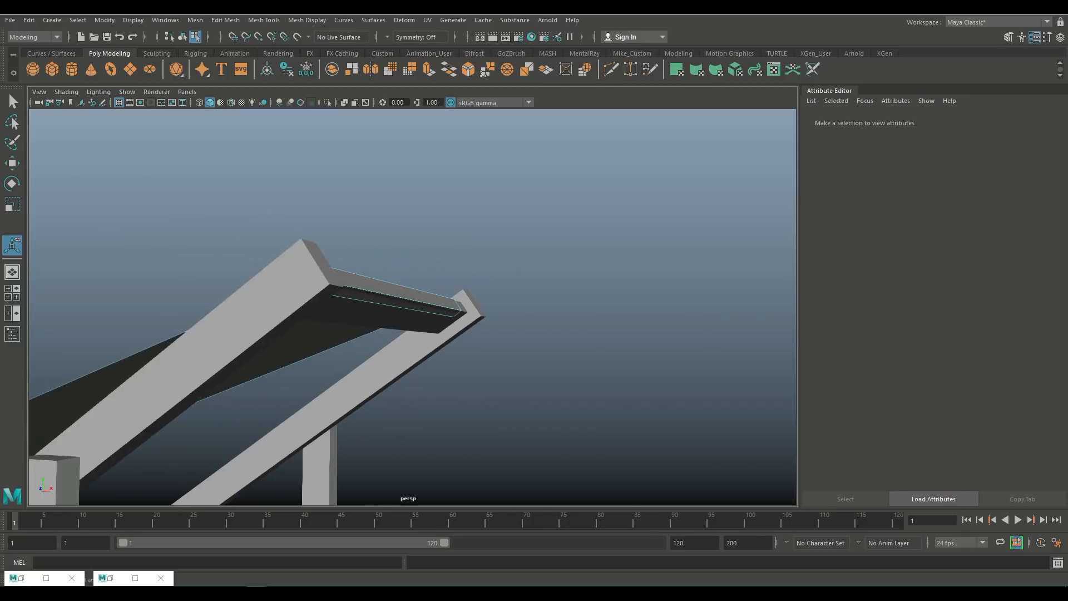
alt+drag(390, 300, 598, 259)
scroll(445, 339, down, 4)
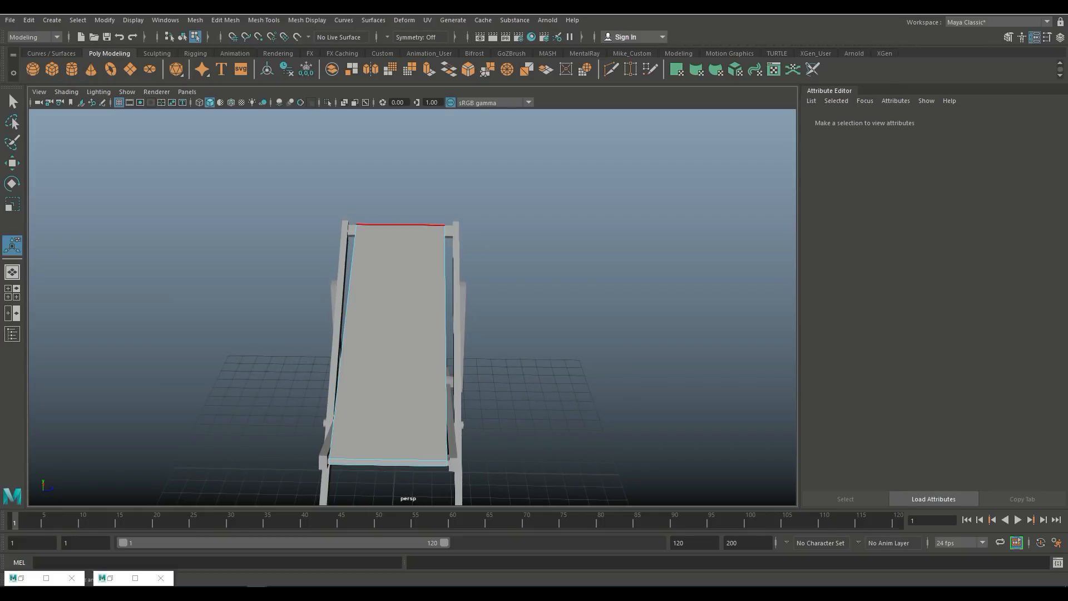
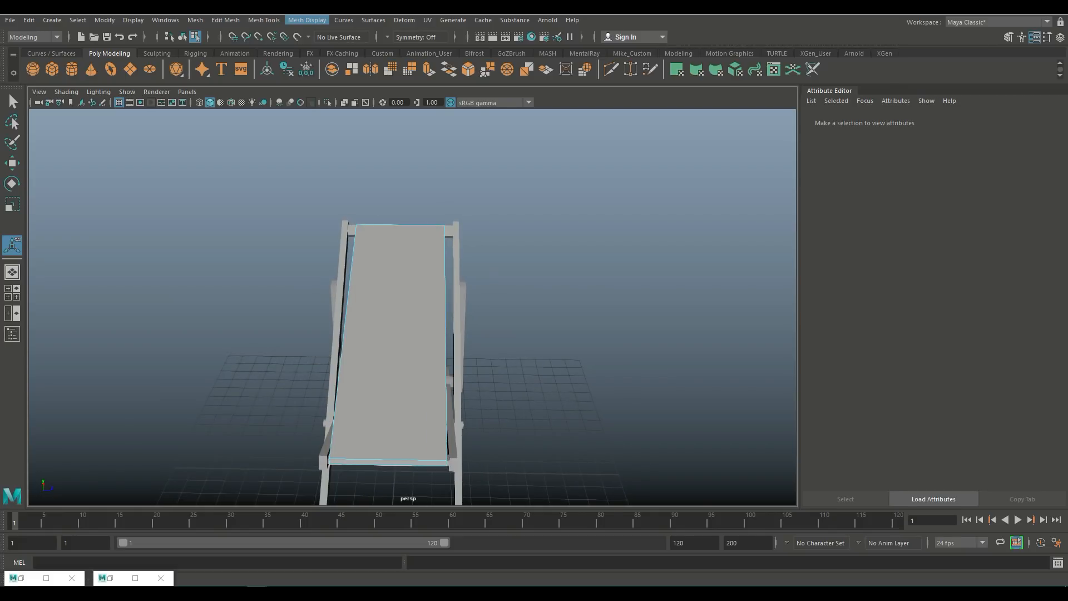
Step: Open the Insert Edge Loop tool with multiple edge loops and insert loops across the fabric strip along its length
click(307, 19)
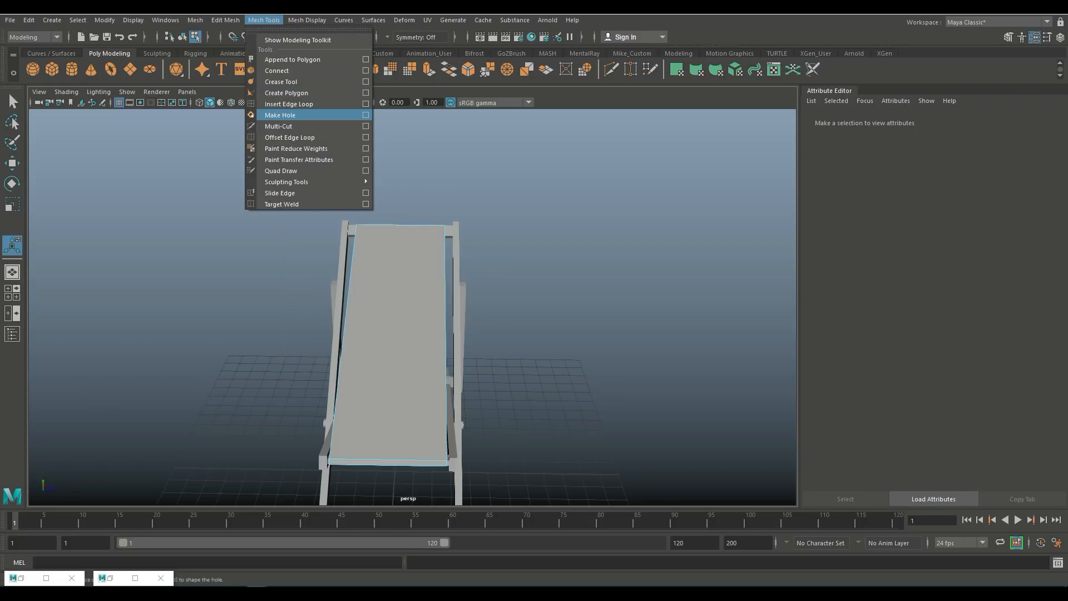
click(365, 104)
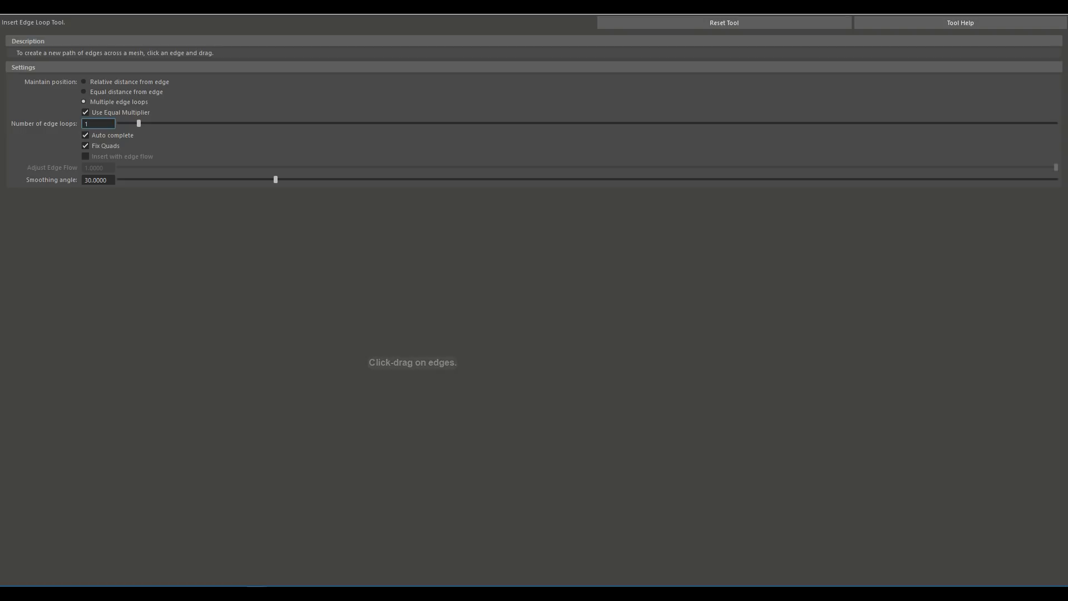
click(1004, 7)
scroll(401, 307, up, 4)
alt+drag(411, 307, 278, 318)
click(409, 365)
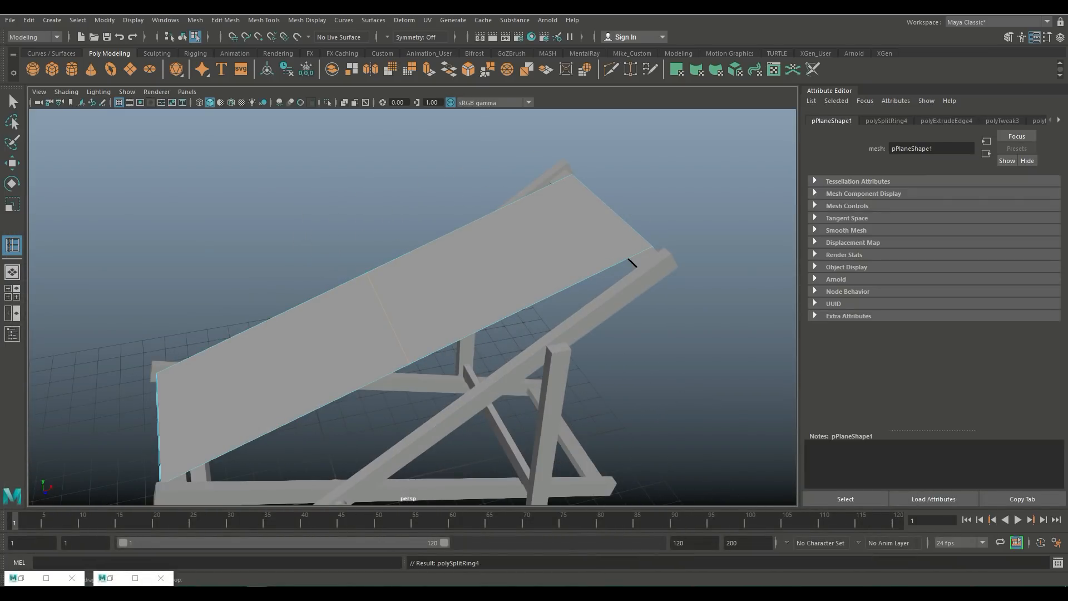
click(532, 305)
click(283, 420)
click(346, 392)
click(623, 261)
click(563, 290)
click(439, 349)
click(192, 469)
Step: Insert lengthwise edge loops across the fabric strip to divide it into a grid, then leave the tool
alt+drag(356, 334, 490, 320)
alt+middle_drag(379, 357, 428, 228)
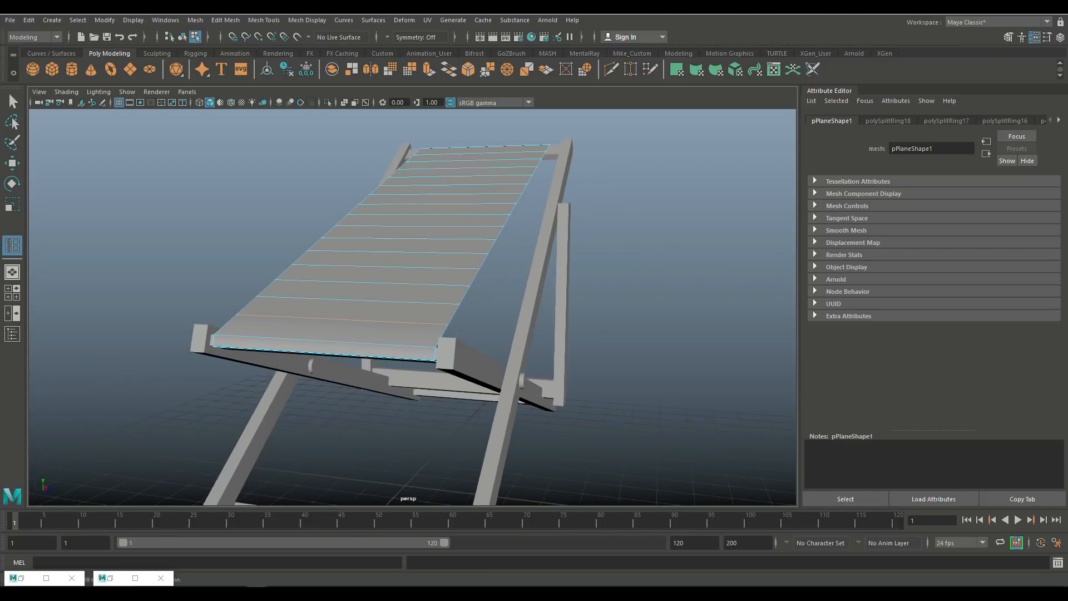
alt+drag(411, 312, 514, 356)
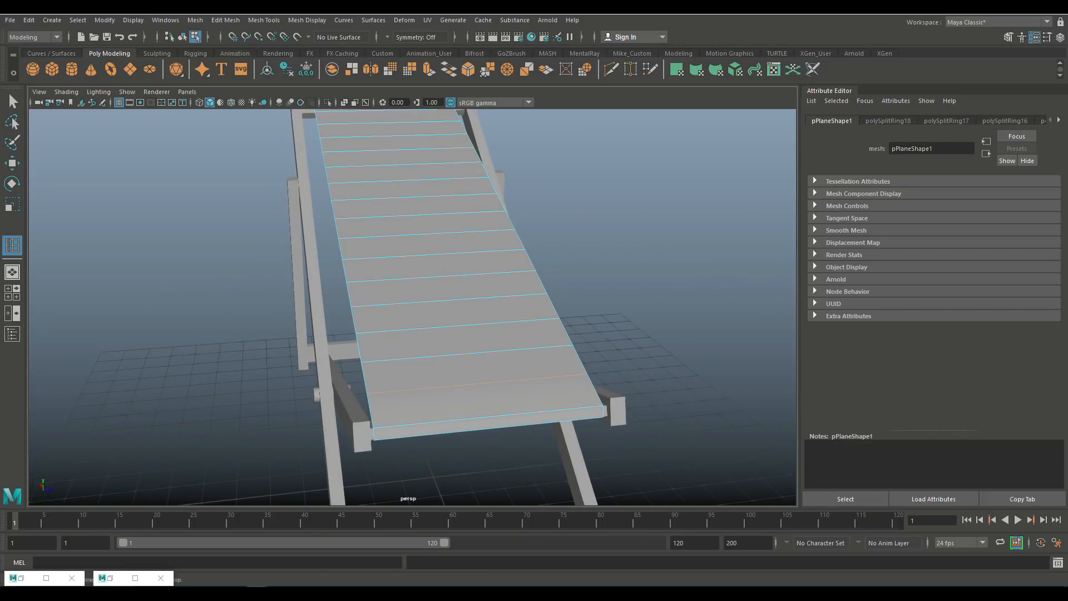
click(445, 355)
click(414, 358)
click(549, 347)
click(497, 352)
click(390, 359)
alt+drag(390, 356, 236, 331)
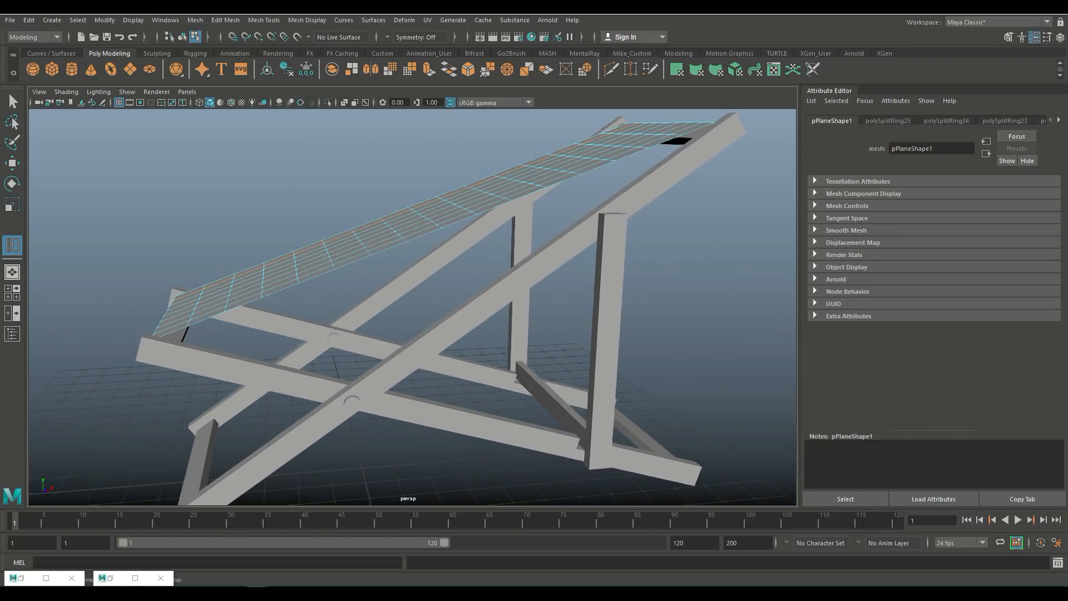
scroll(413, 307, down, 4)
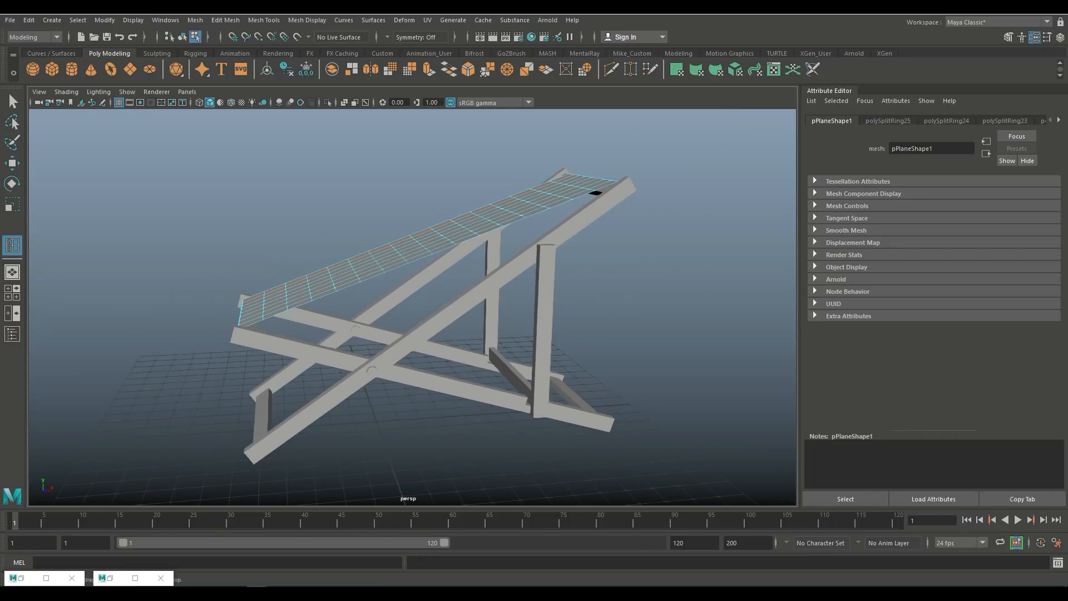
alt+drag(413, 307, 309, 334)
key(q)
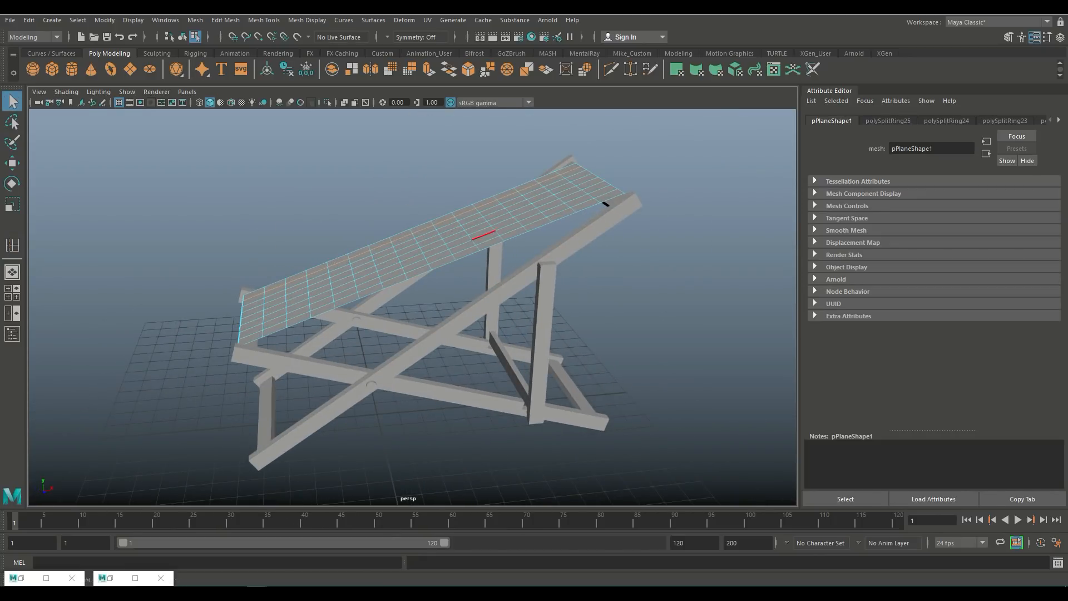
Step: Select the fabric strip as an object, switch to the FX menu set and convert it to an nCloth
right_click(523, 167)
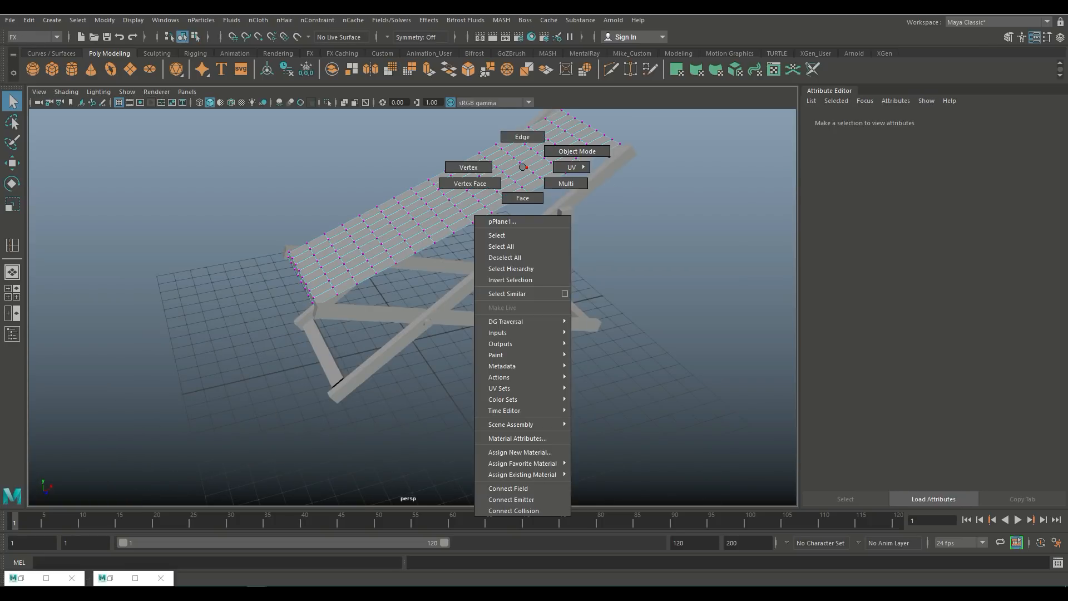
right_drag(523, 167, 577, 151)
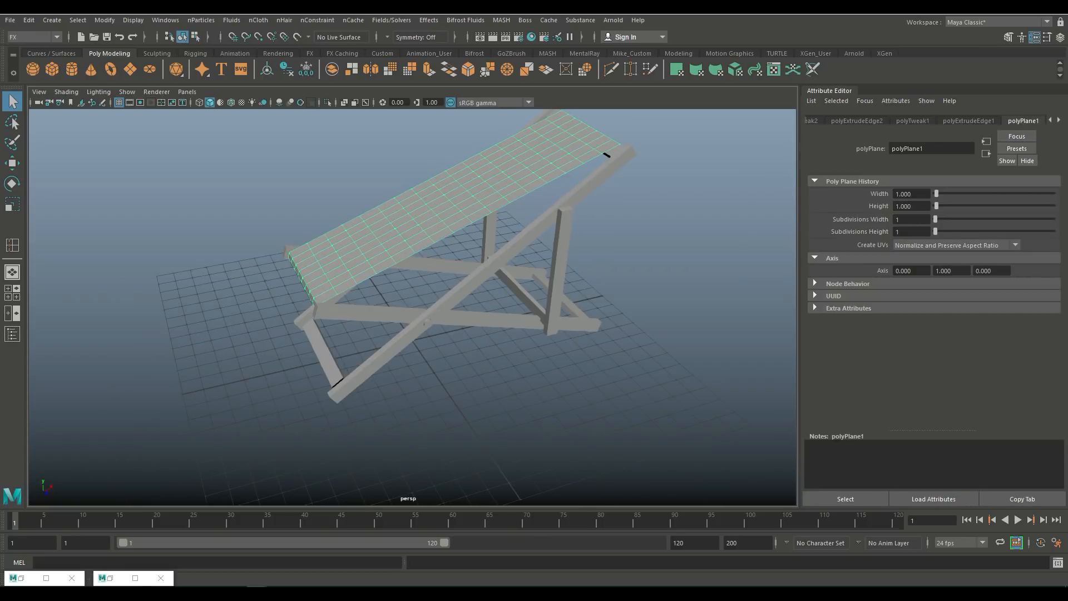
click(34, 37)
click(31, 83)
click(259, 20)
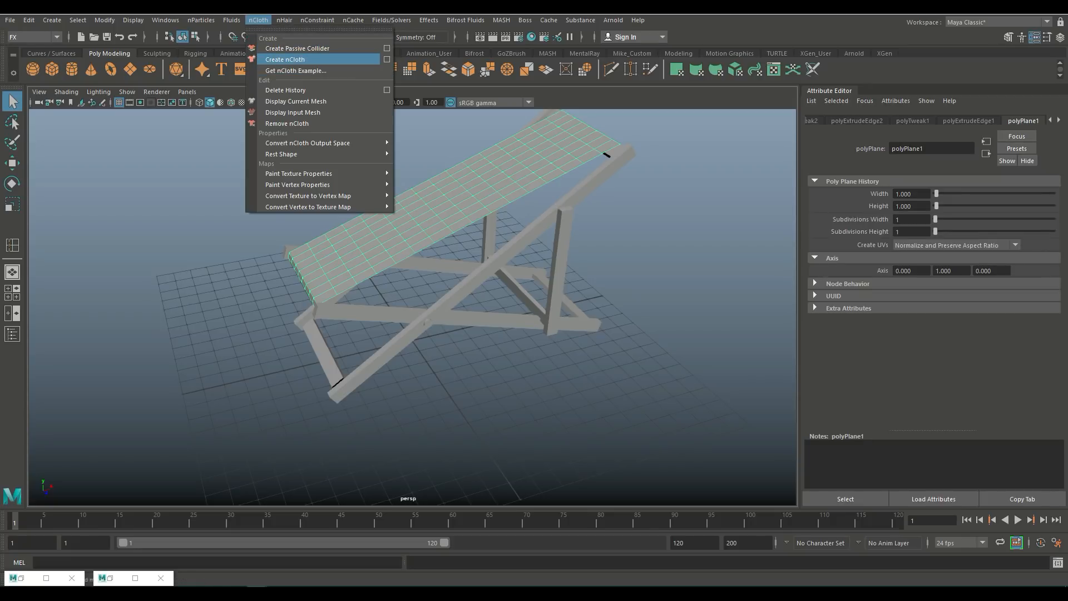
click(284, 59)
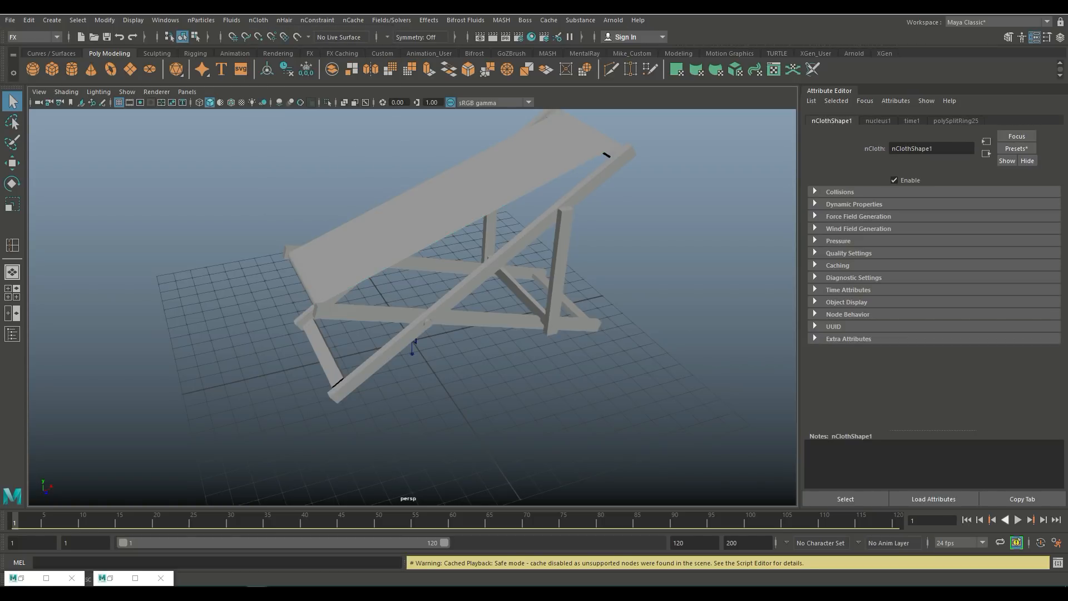
Step: Play the cloth simulation to test it, then return to the start frame
key(alt+v)
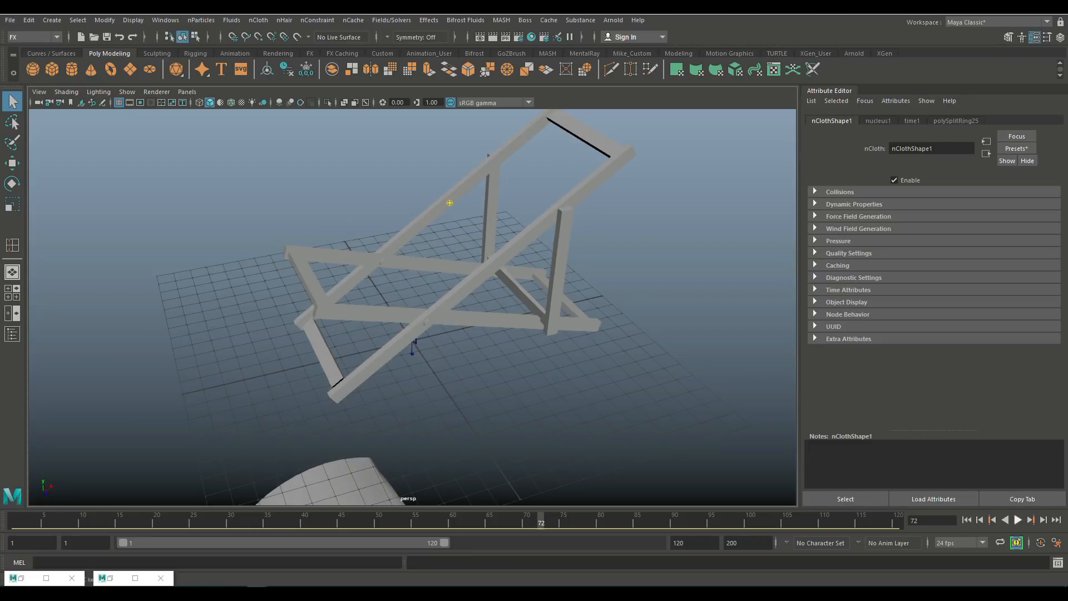
key(shift+alt+v)
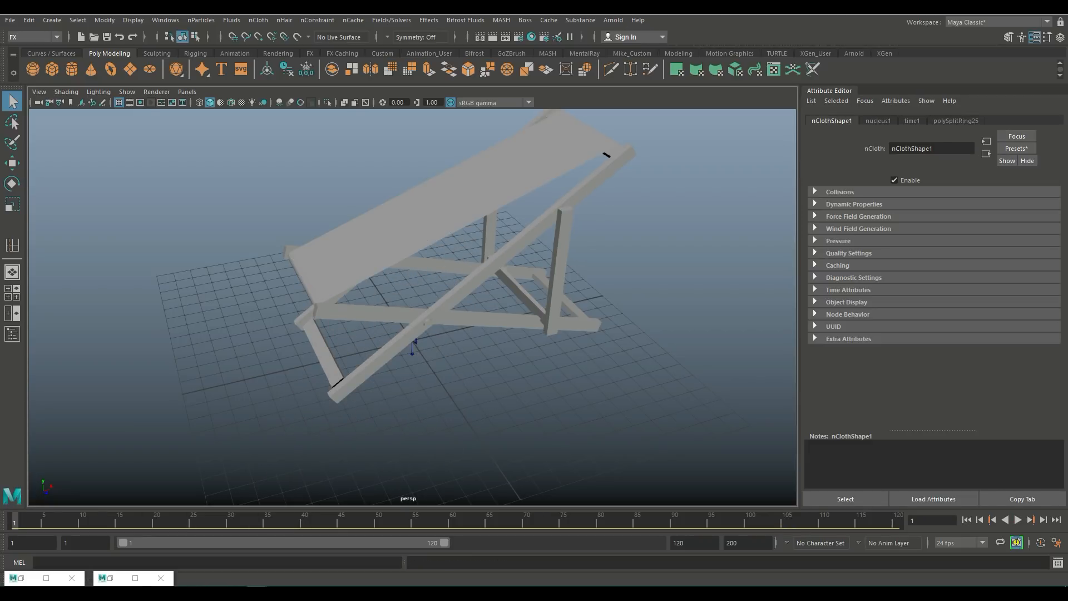
alt+drag(423, 289, 474, 259)
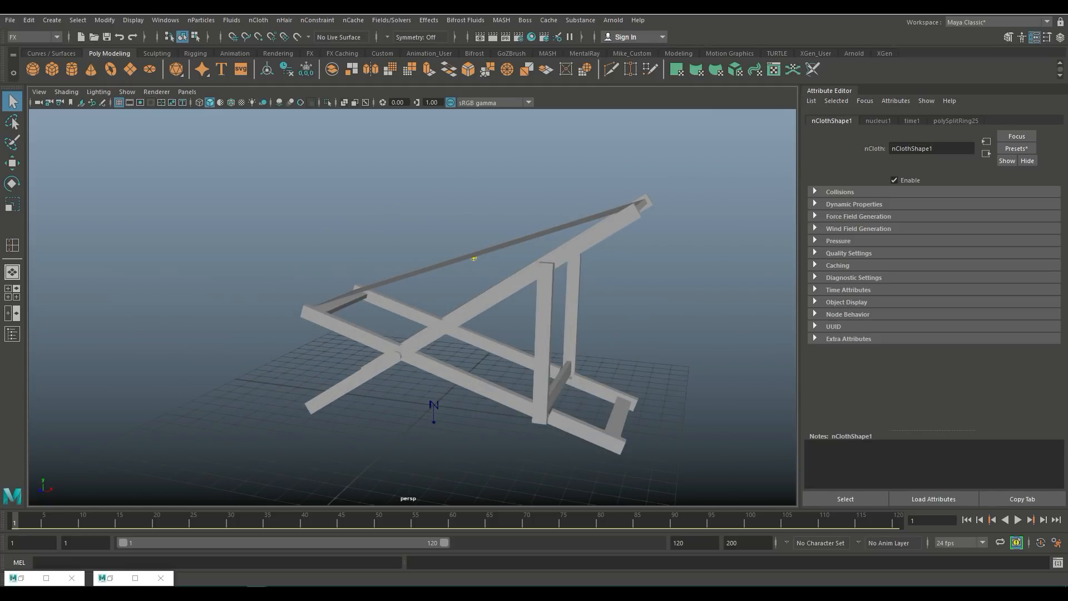
Step: Select the top and bottom crossbars of the frame and make them passive colliders
click(474, 258)
alt+drag(475, 259, 650, 232)
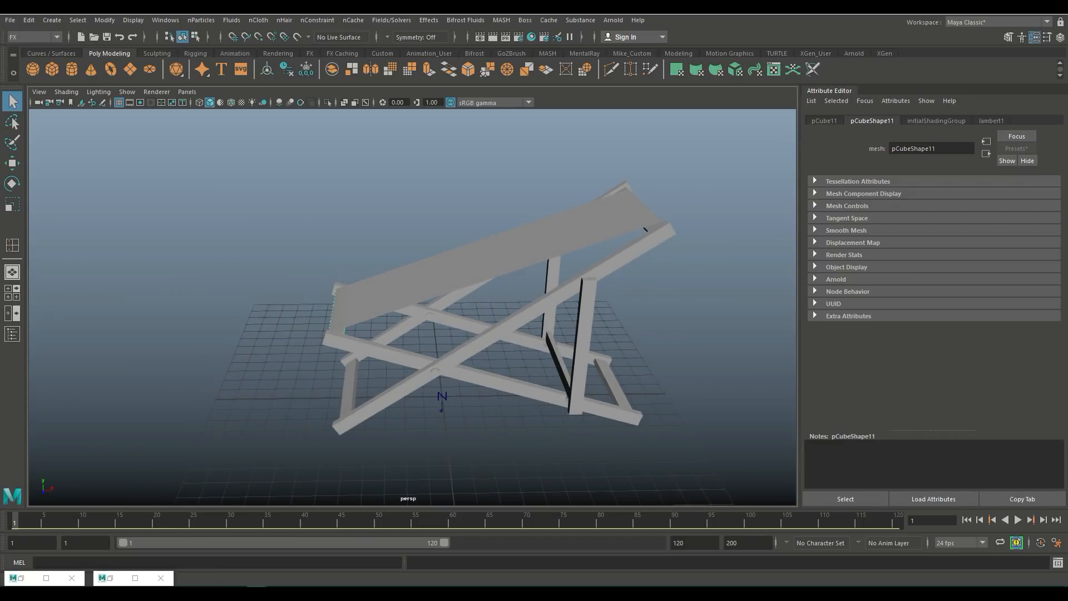
click(584, 328)
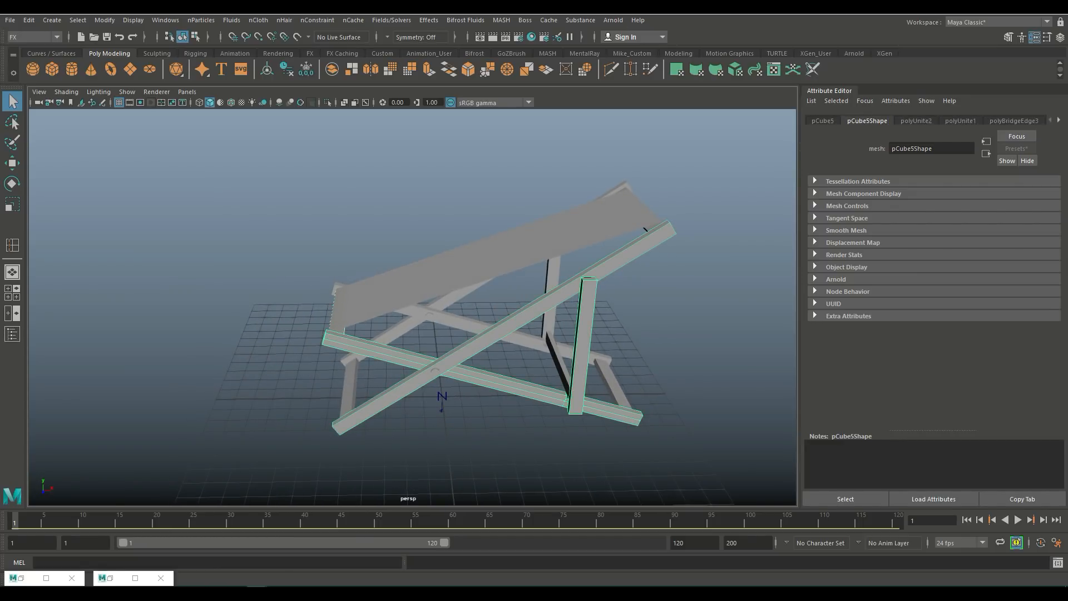
alt+middle_drag(584, 329, 539, 466)
alt+right_drag(538, 466, 606, 466)
alt+drag(606, 466, 607, 418)
scroll(417, 369, down, 10)
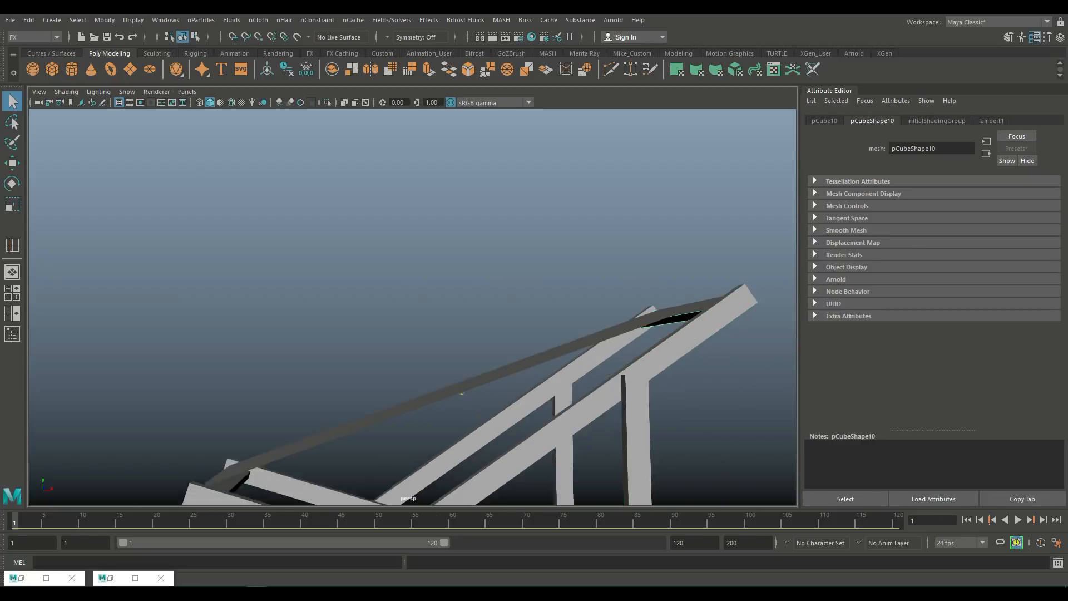
key(ctrl+d)
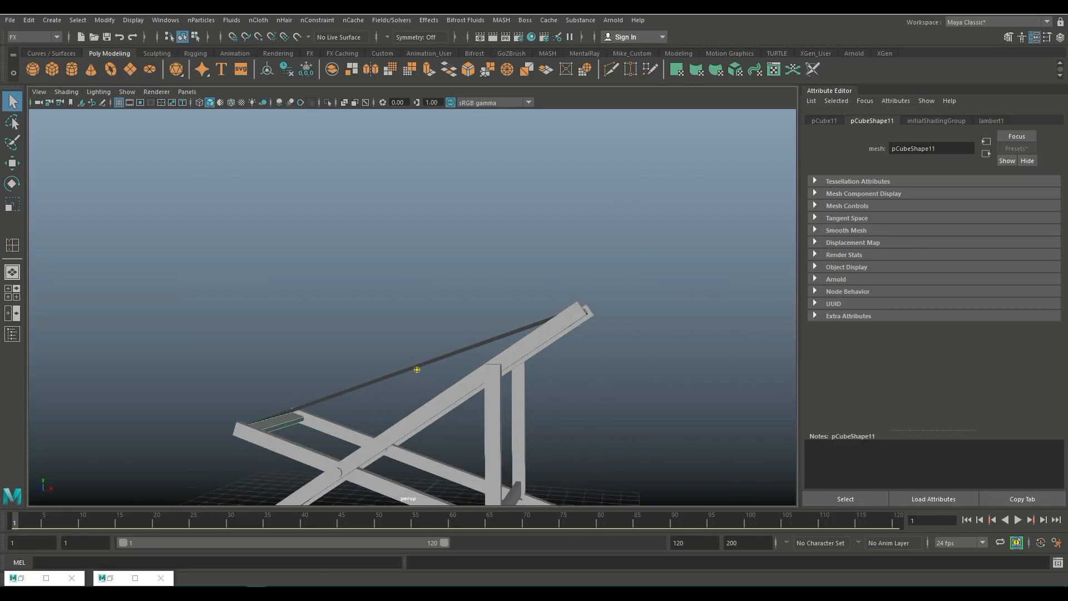
click(258, 20)
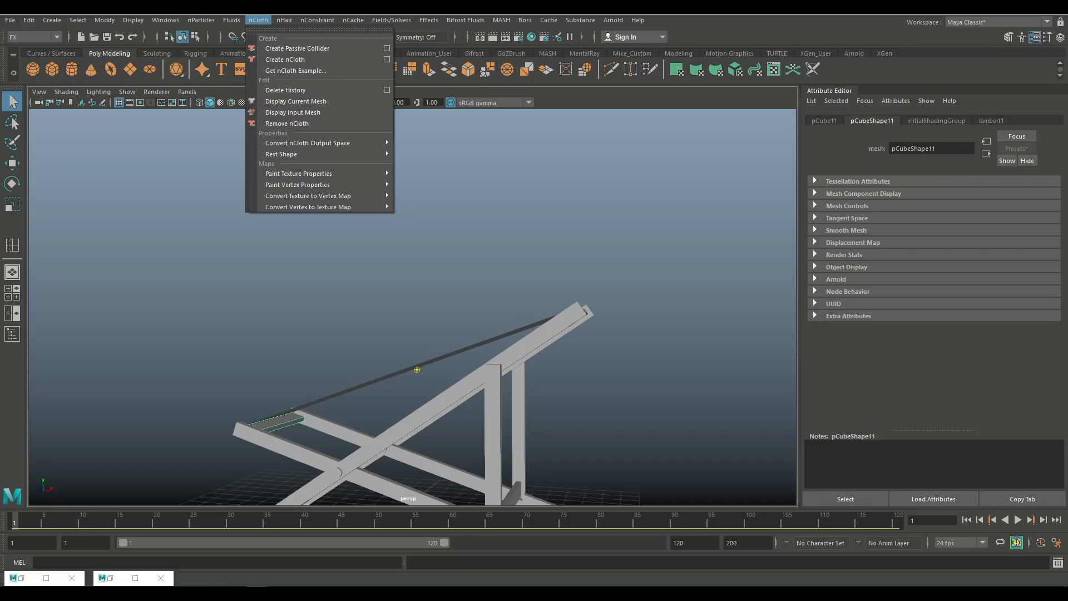
click(297, 49)
Step: In top view, select the vertex rows at both ends of the fabric and add a Transform Constraint to pin them
scroll(412, 307, down, 5)
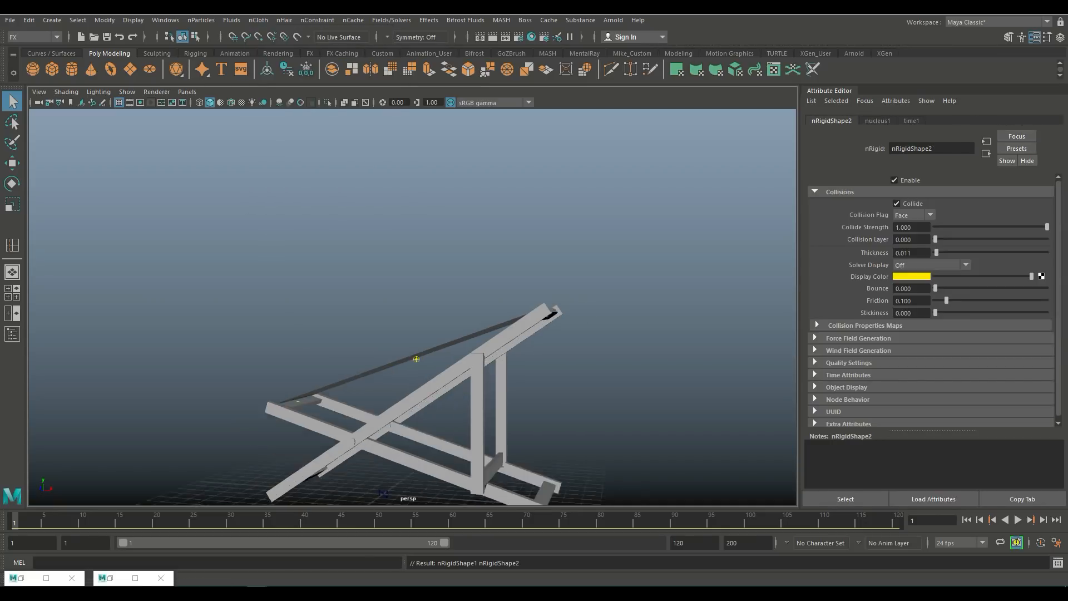
alt+drag(389, 345, 496, 373)
scroll(413, 307, up, 3)
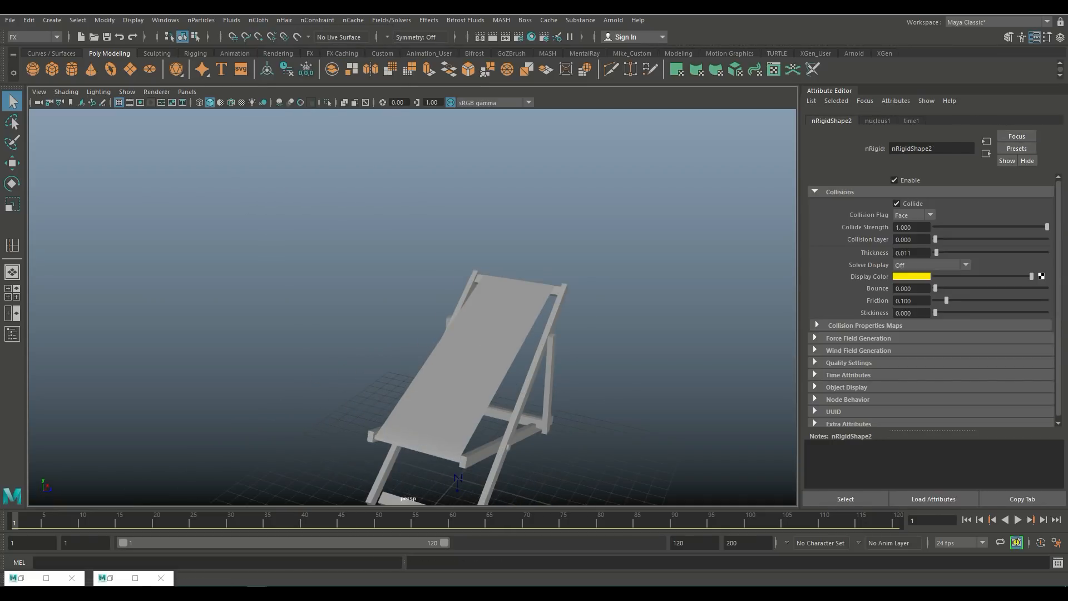
click(466, 356)
alt+middle_drag(466, 356, 454, 244)
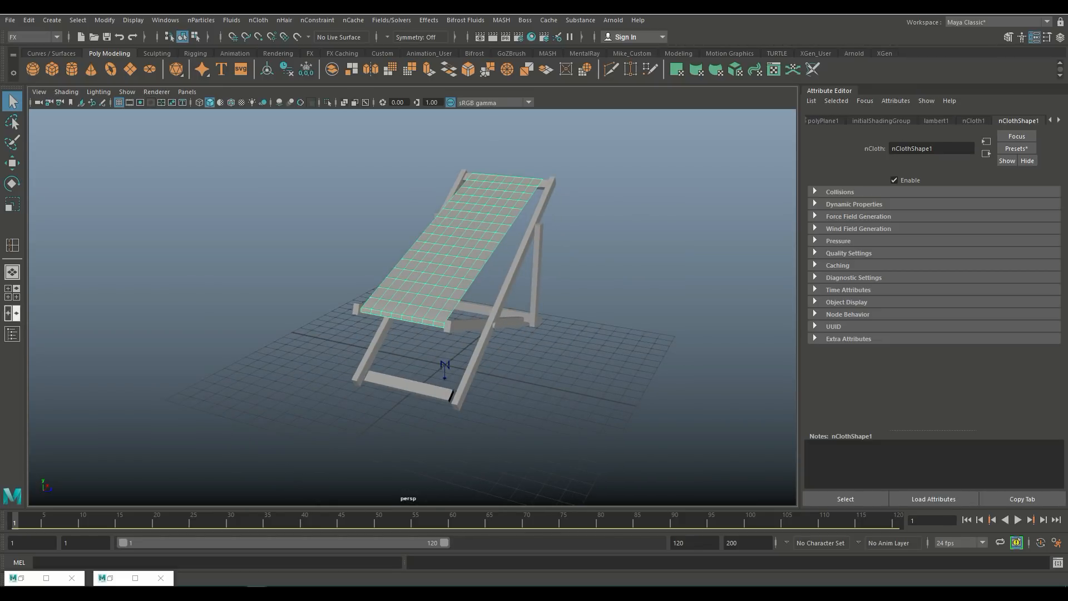
key(space)
key(space)
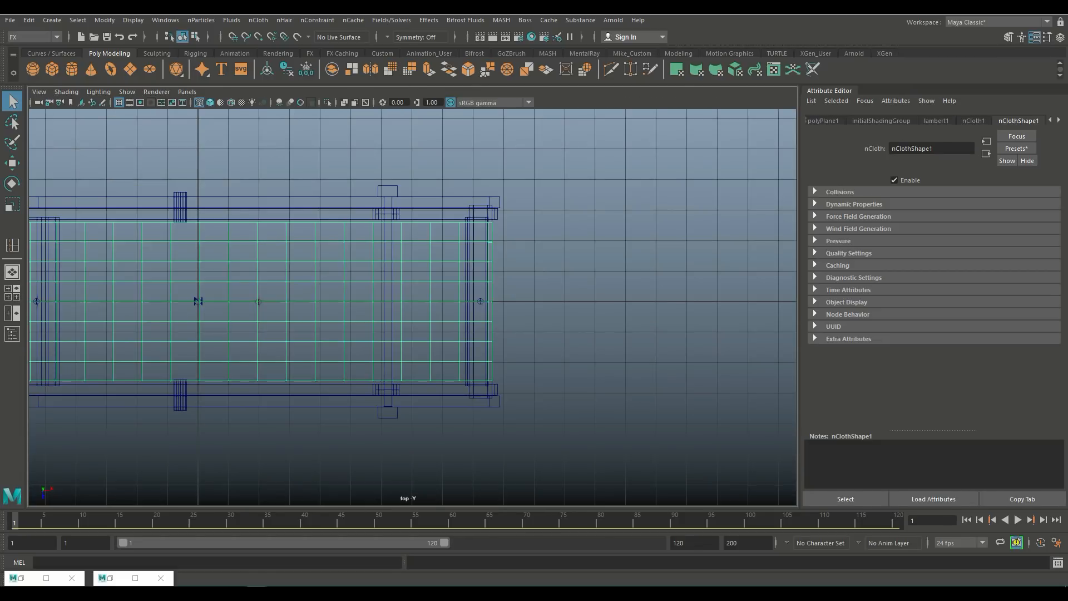
alt+middle_drag(289, 245, 540, 218)
right_drag(362, 211, 314, 213)
drag(283, 340, 287, 393)
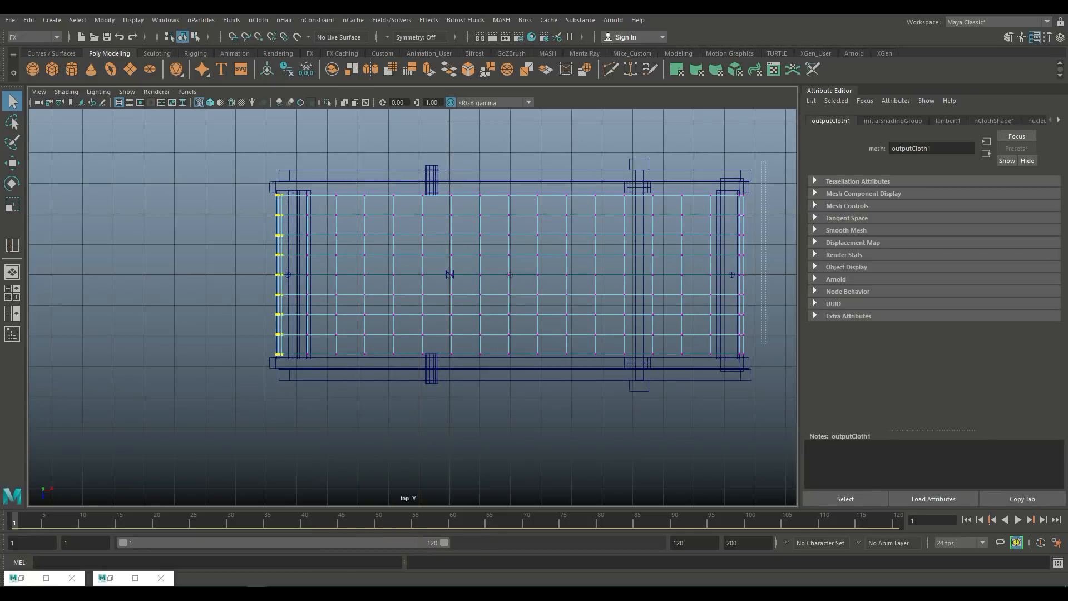
shift+drag(763, 342, 728, 417)
click(318, 20)
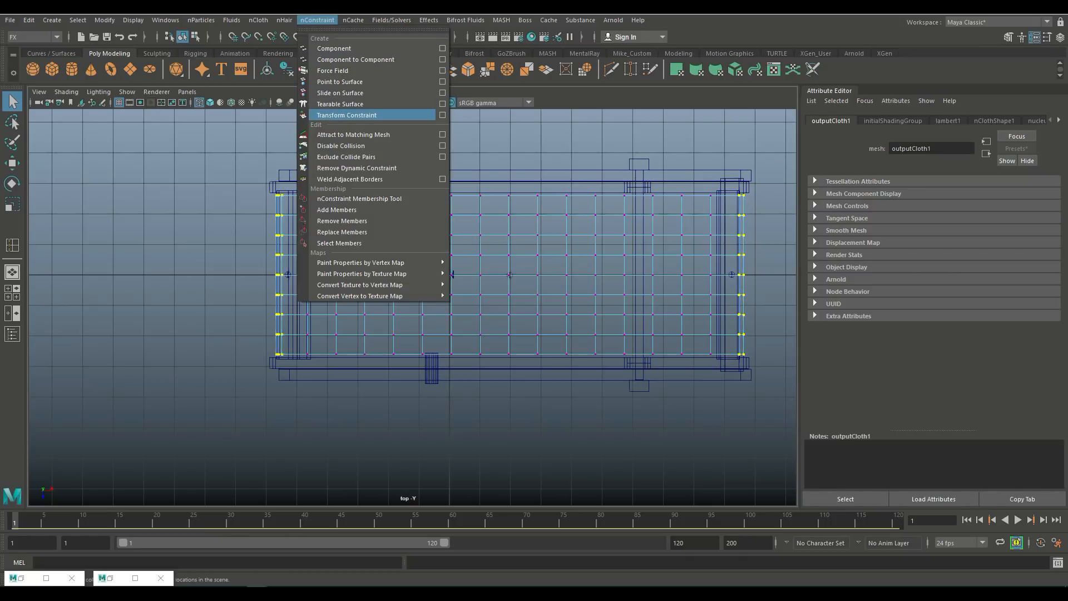
click(347, 114)
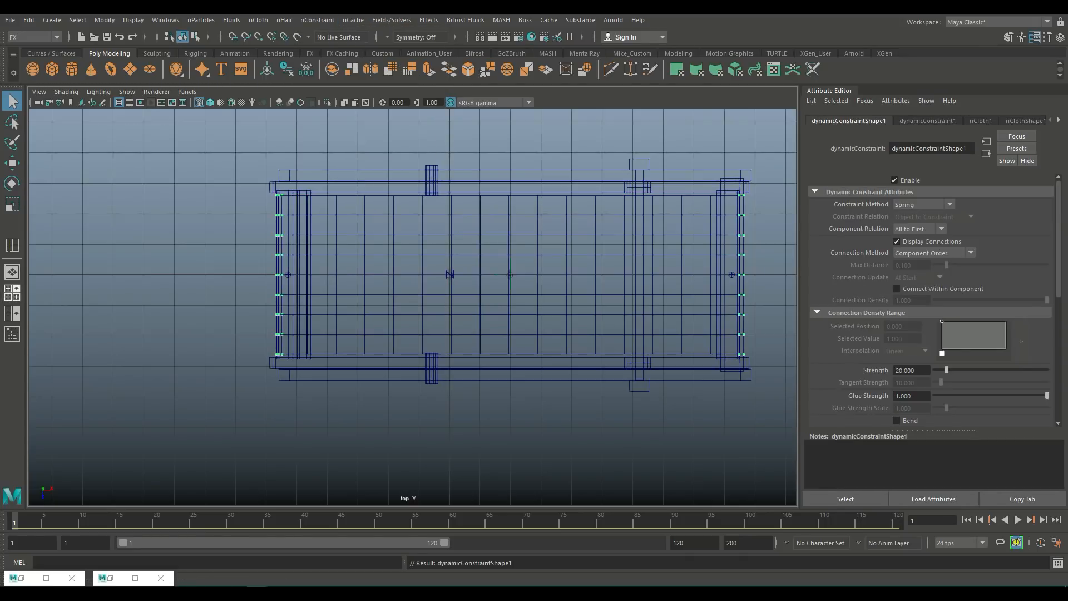
Step: Return to the single perspective view and play the simulation to check the fabric draping between the crossbars
click(8, 289)
key(space)
scroll(556, 239, up, 3)
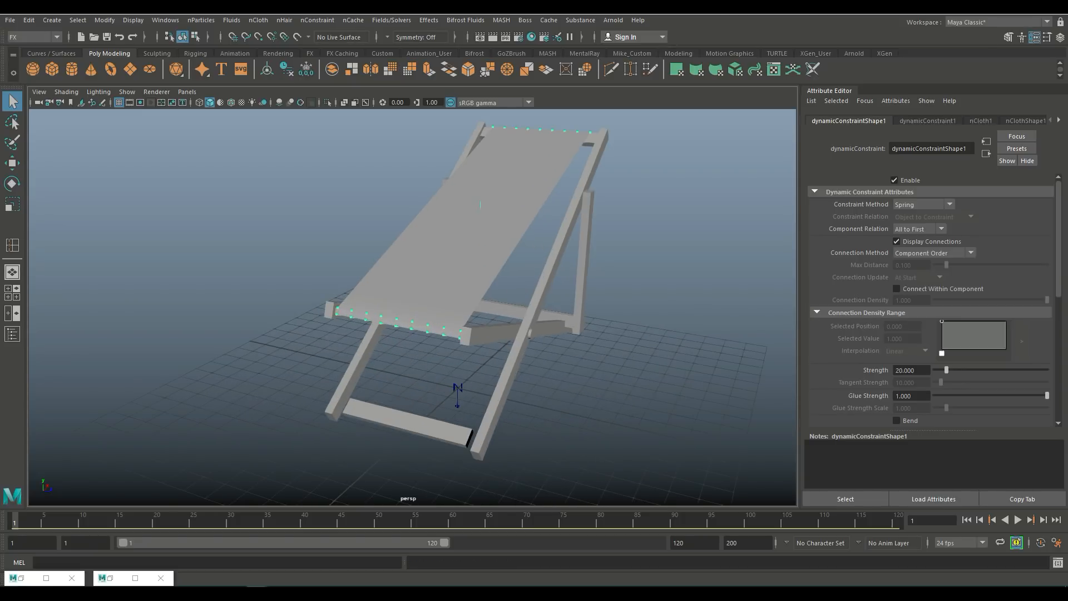
alt+drag(556, 239, 445, 235)
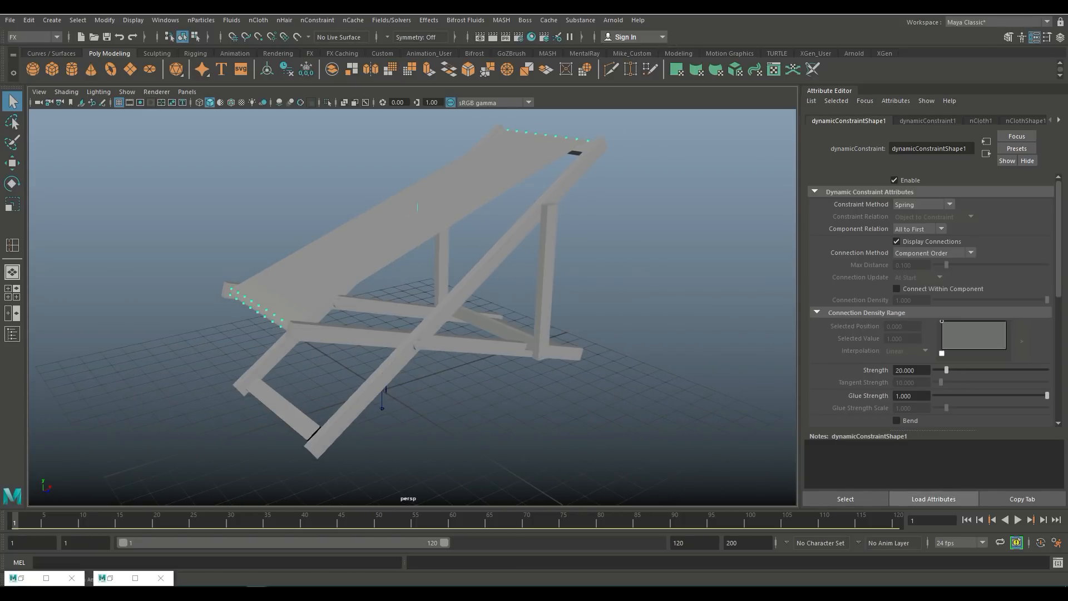
click(1017, 520)
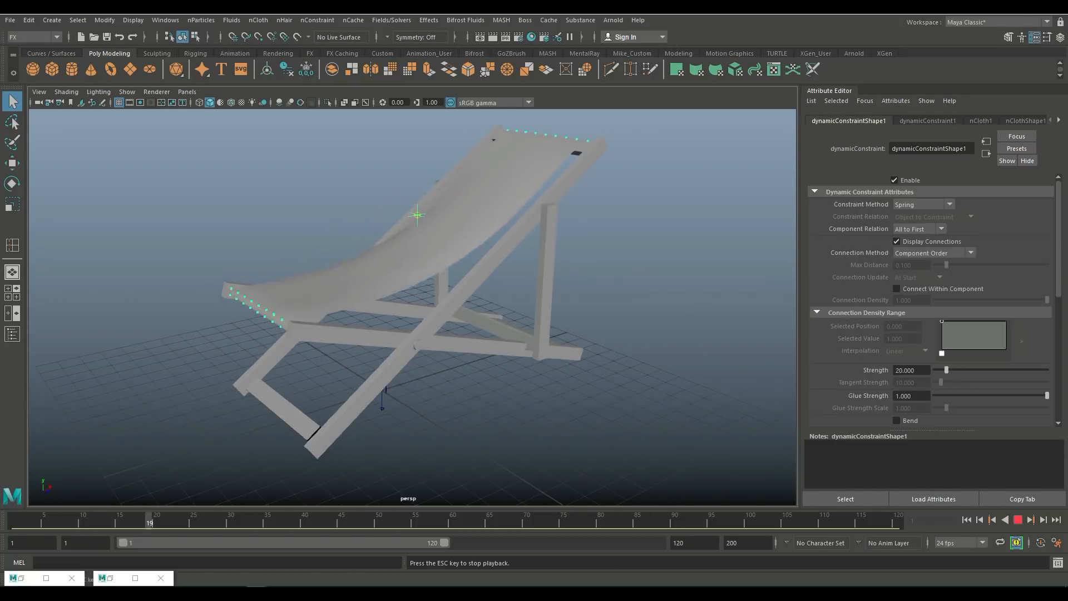
click(1017, 519)
alt+drag(445, 278, 367, 292)
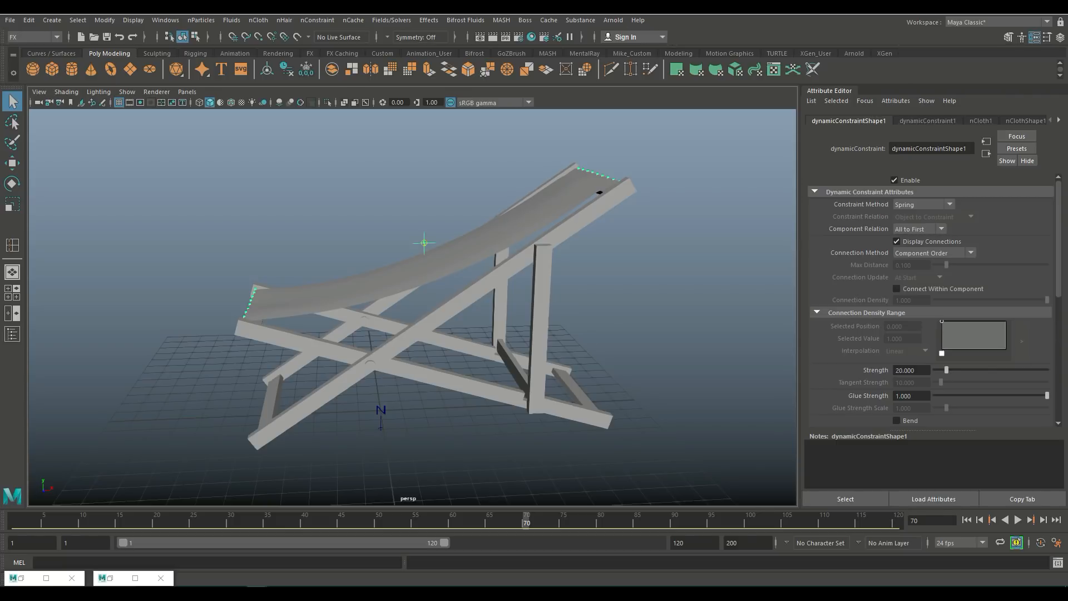
Step: Apply the tshirt nCloth preset to the fabric, replacing its settings, and replay the simulation from the start
key(alt+d)
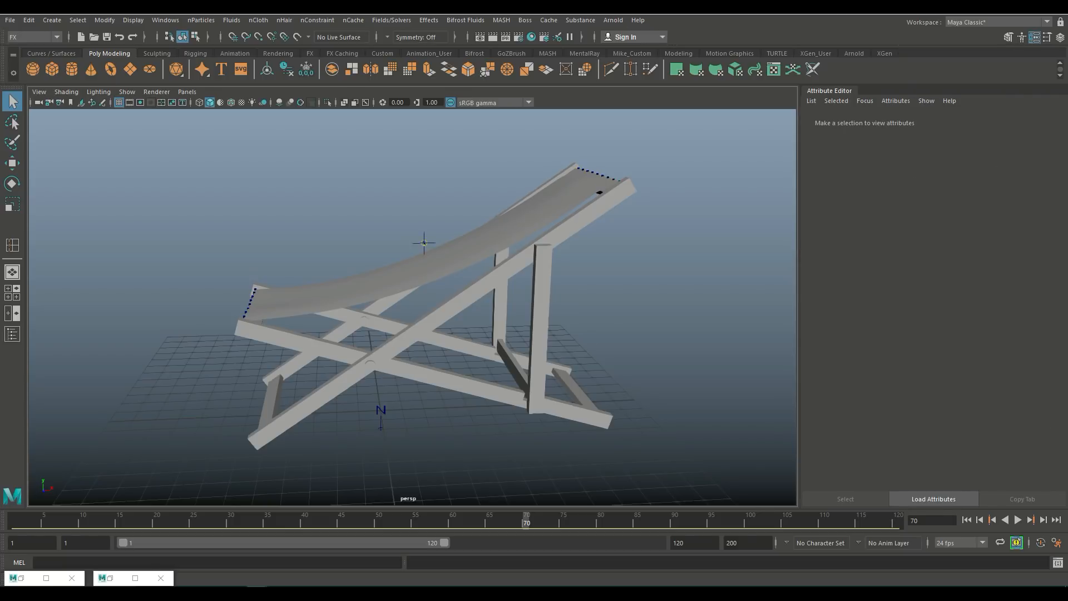
click(424, 242)
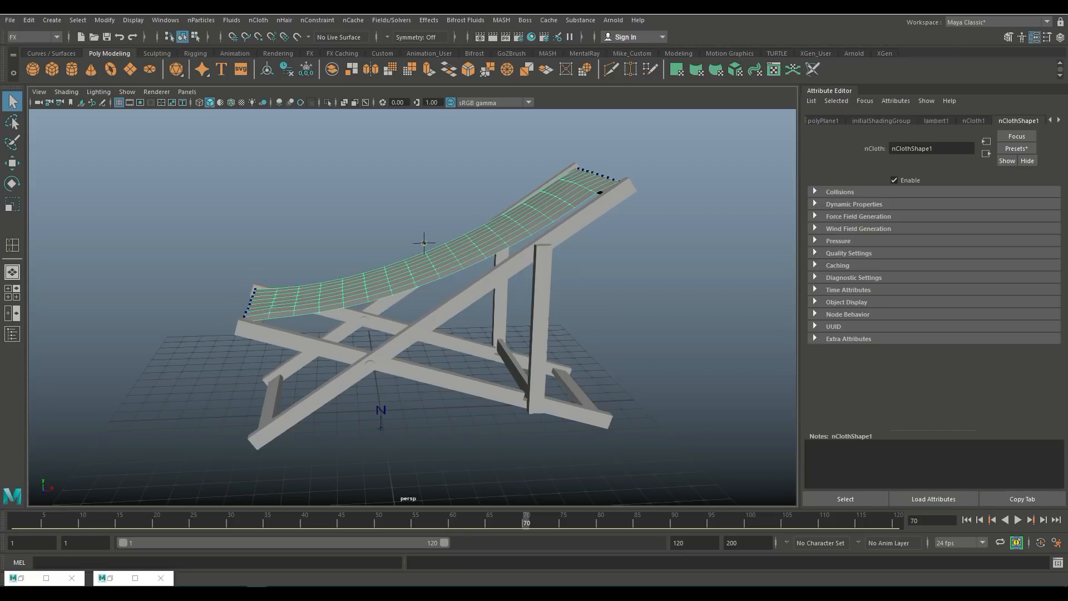
click(1017, 148)
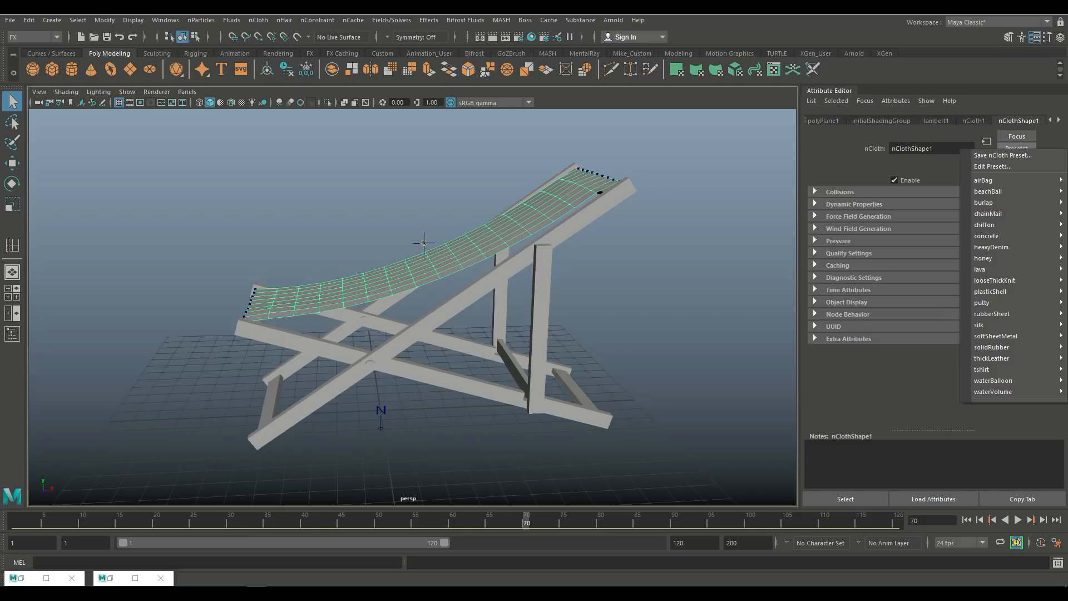
mouse_move(996, 336)
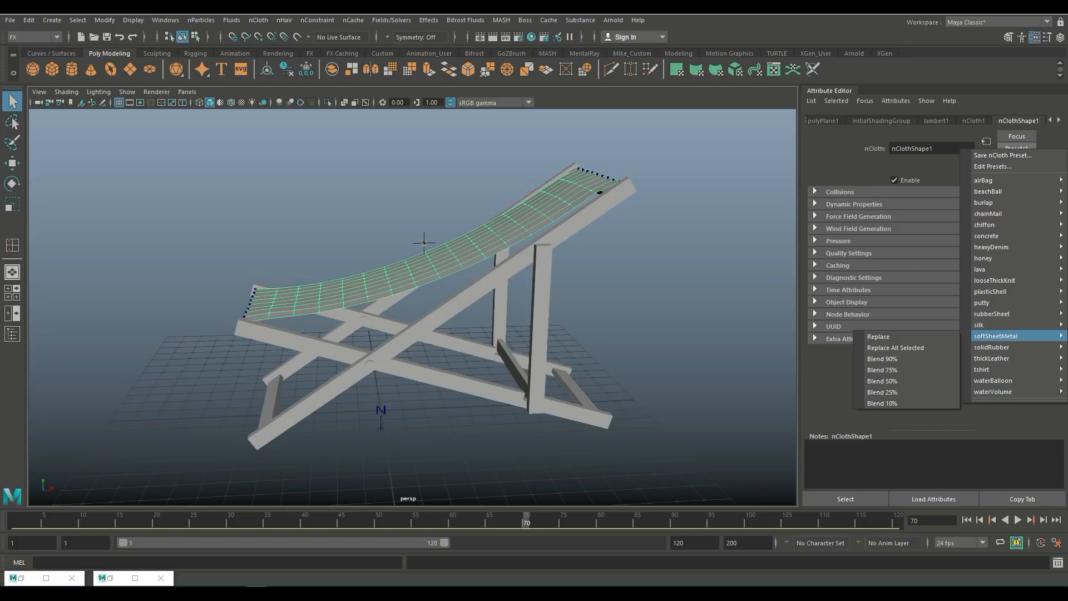
mouse_move(982, 370)
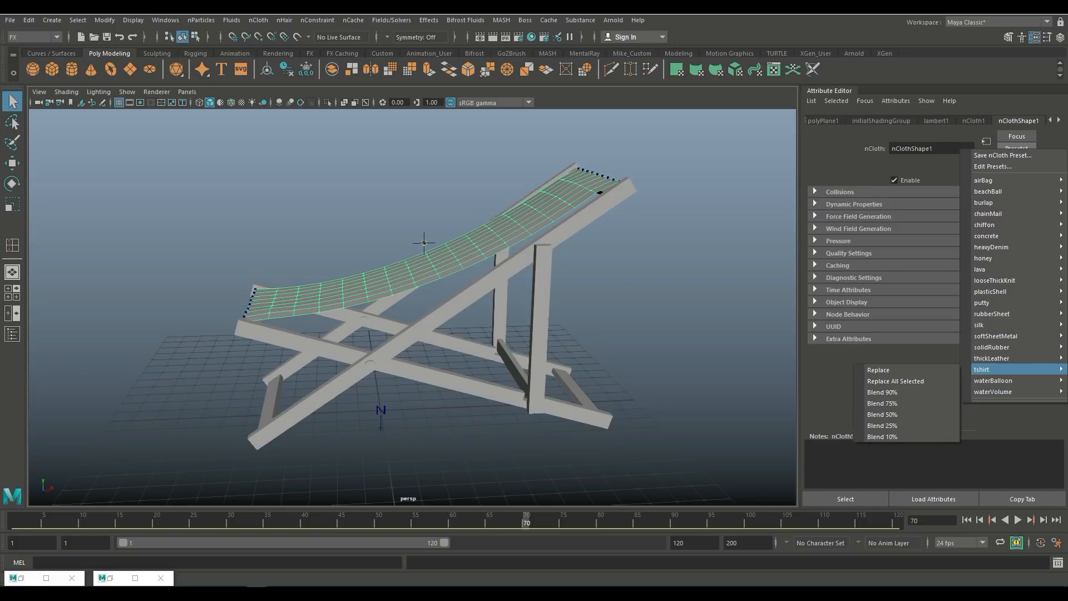
click(884, 370)
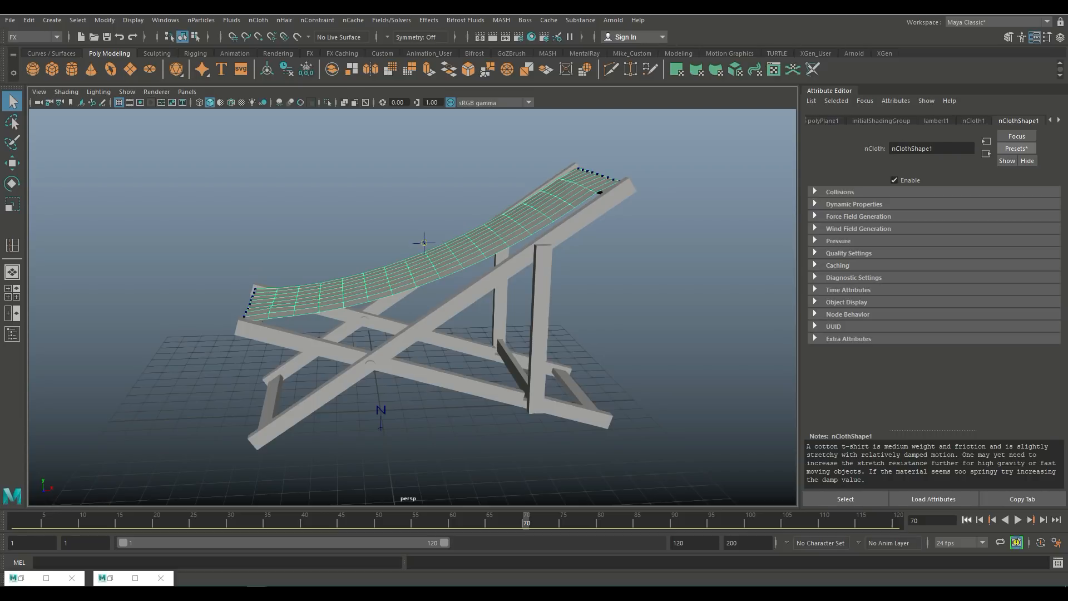
key(alt+shift+v)
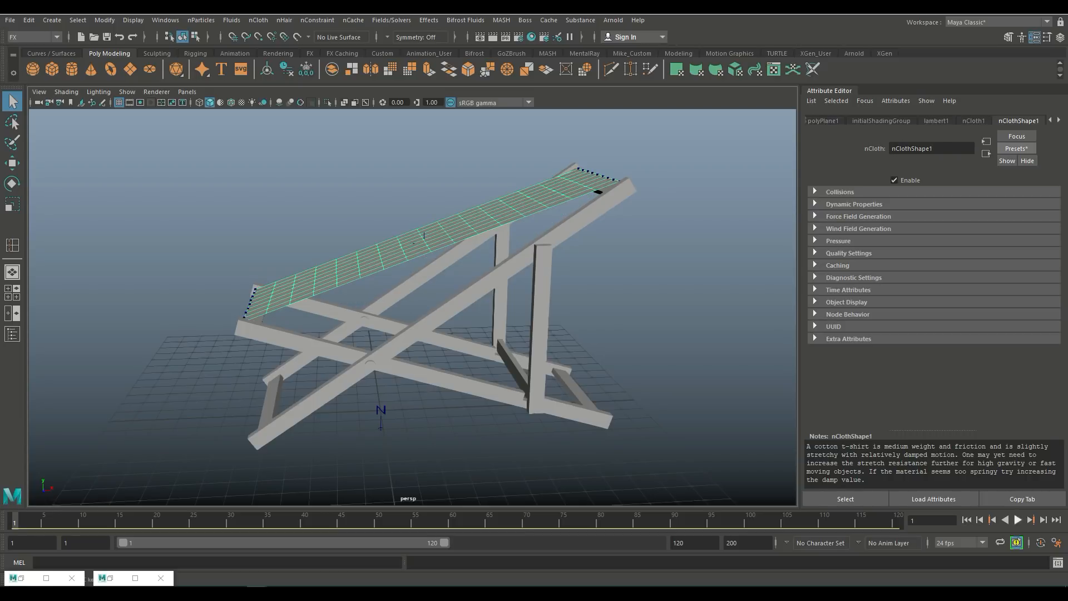
key(alt+v)
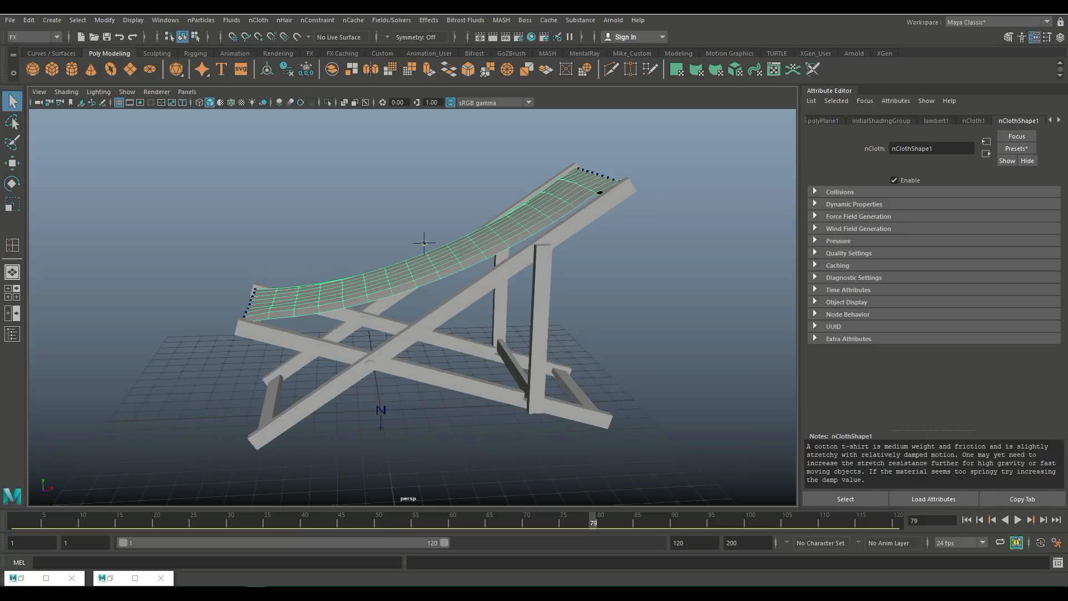
Step: Lower the fabric's Stretch Resistance to about 8 and replay the cloth simulation from the start
click(974, 121)
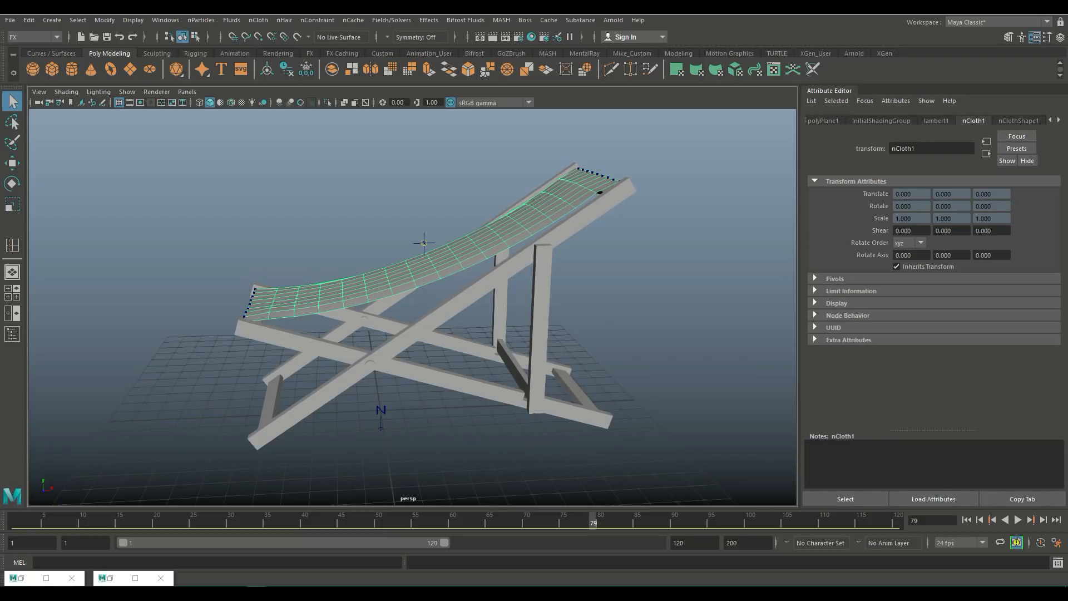
click(1018, 120)
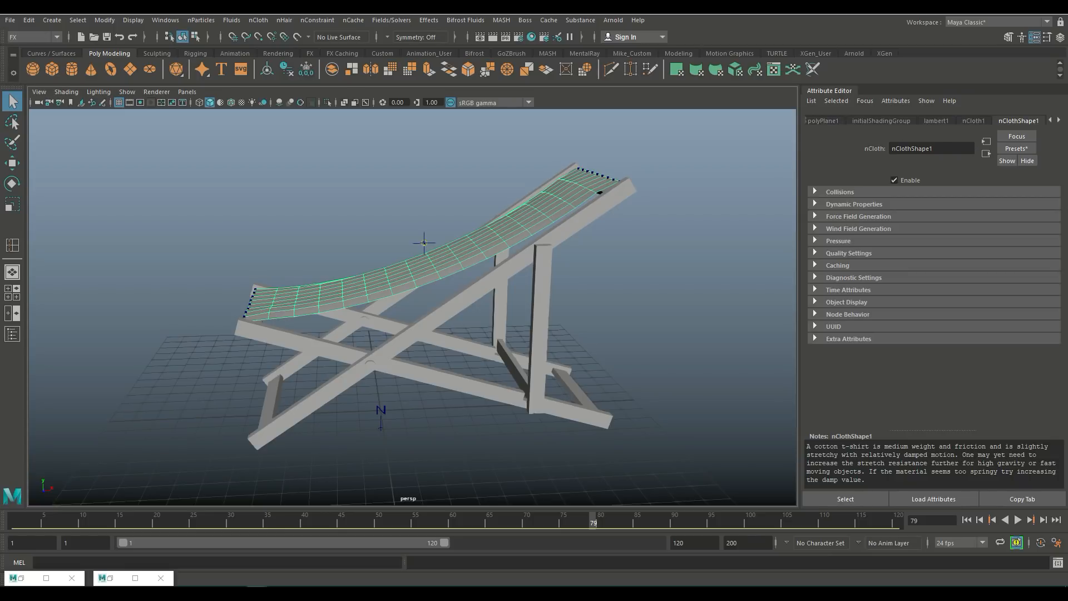
click(853, 205)
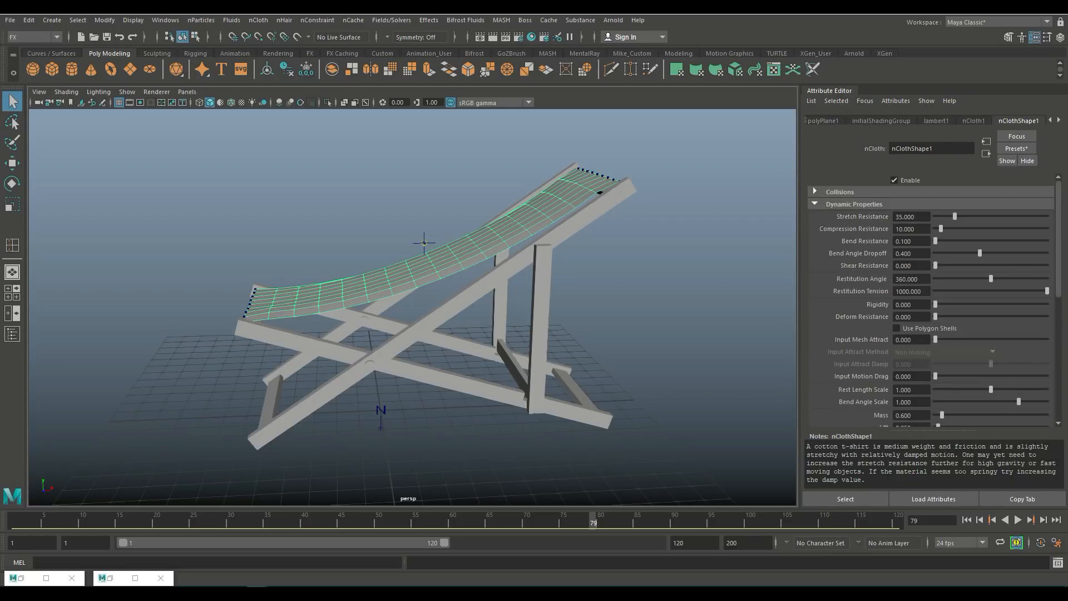
drag(955, 217, 940, 216)
click(1018, 520)
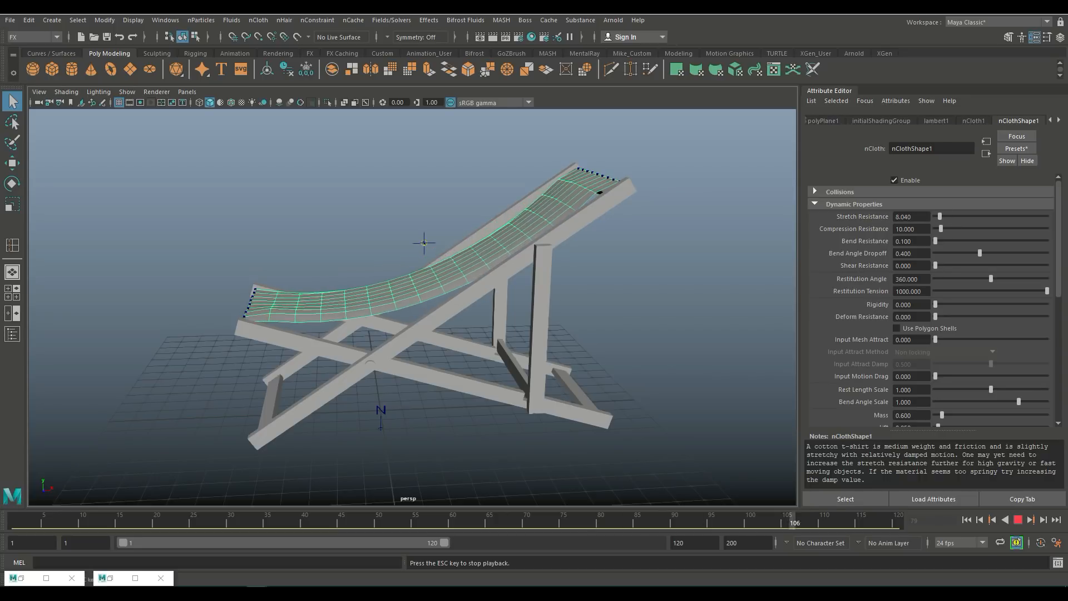
key(Escape)
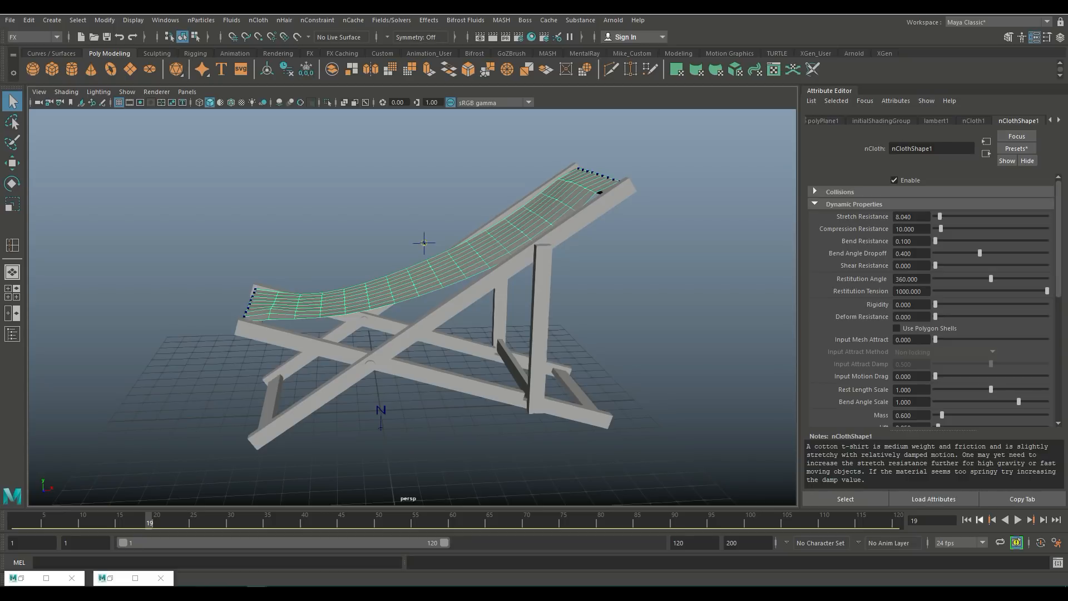
key(alt+shift+v)
key(alt+v)
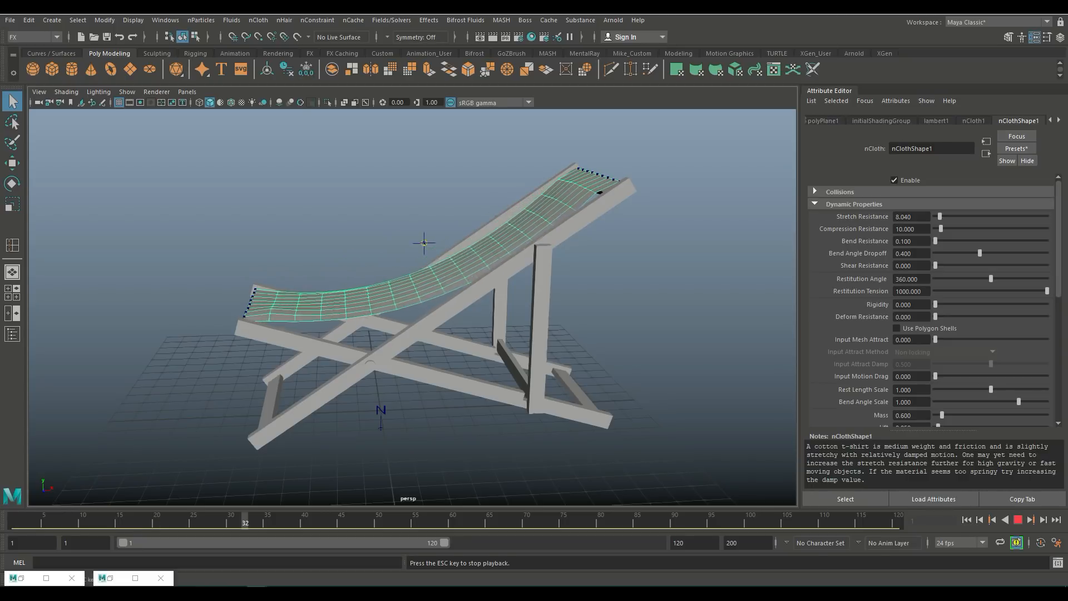
key(Escape)
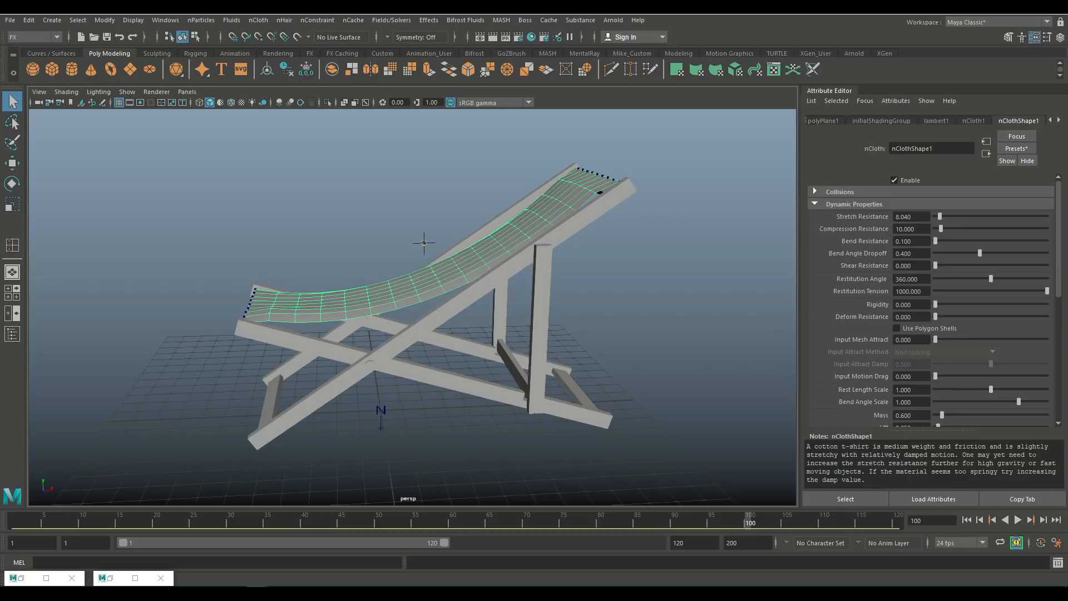
Step: Set the fabric's Stretch Resistance to about 5 and Bend Resistance to 0.01, then play the simulation
alt+drag(424, 267, 422, 242)
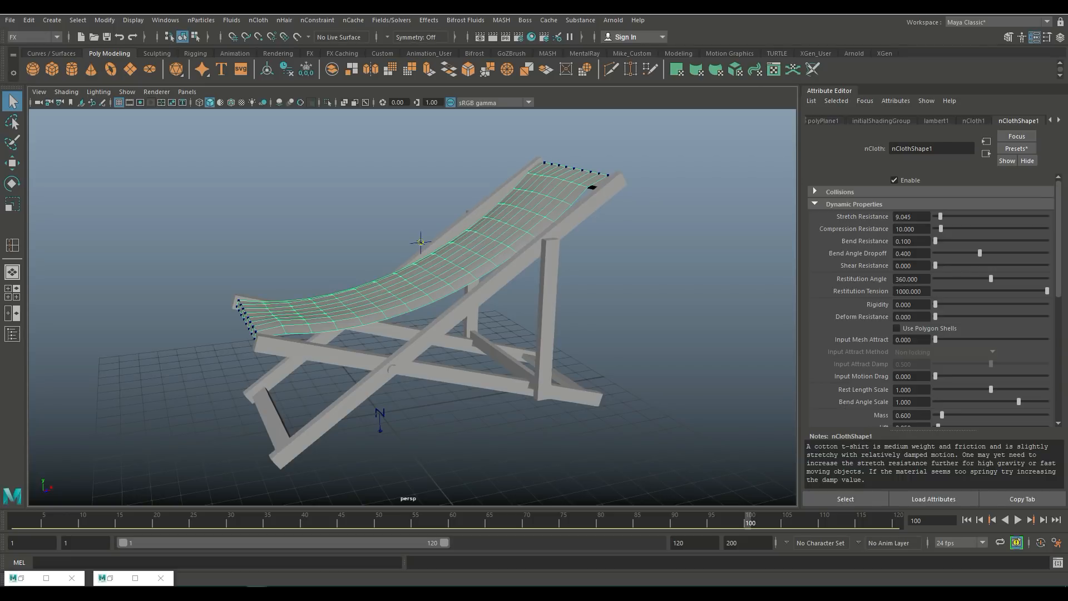
drag(940, 217, 937, 241)
double_click(904, 241)
text(0.01)
key(Return)
click(1017, 520)
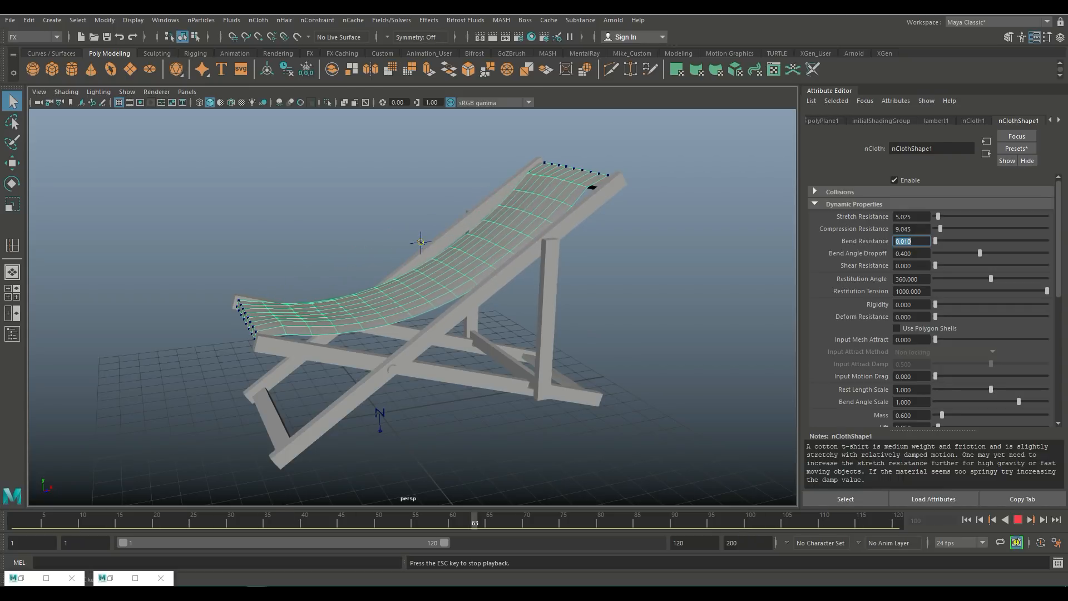
key(Escape)
Step: Delete the construction history of the draped fabric to bake its shape
scroll(424, 231, up, 3)
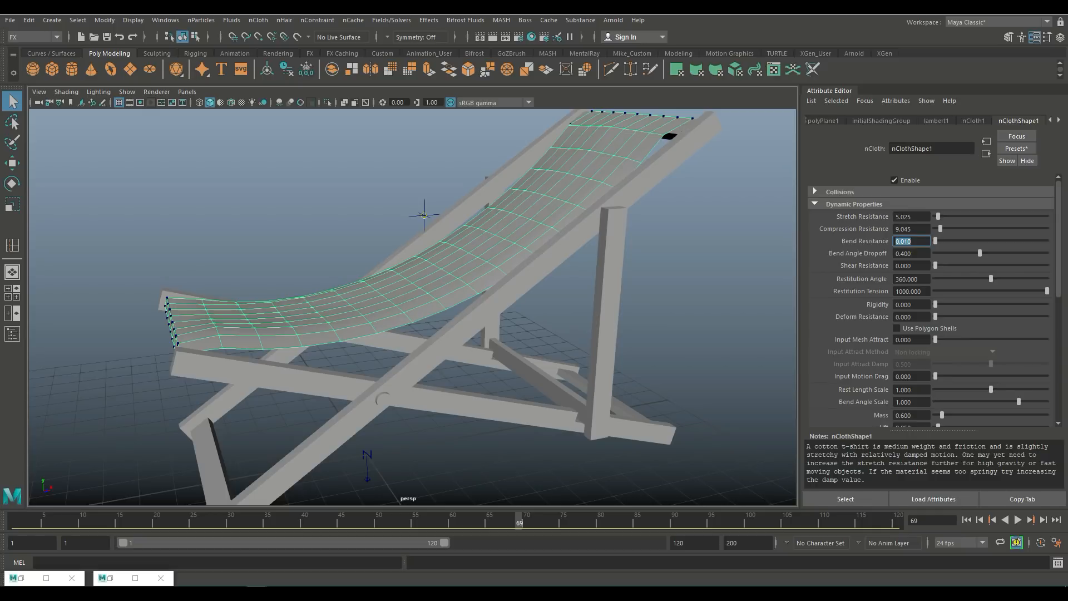
mouse_move(425, 215)
alt+mouse_down()
mouse_move(436, 222)
mouse_move(425, 215)
alt+mouse_up()
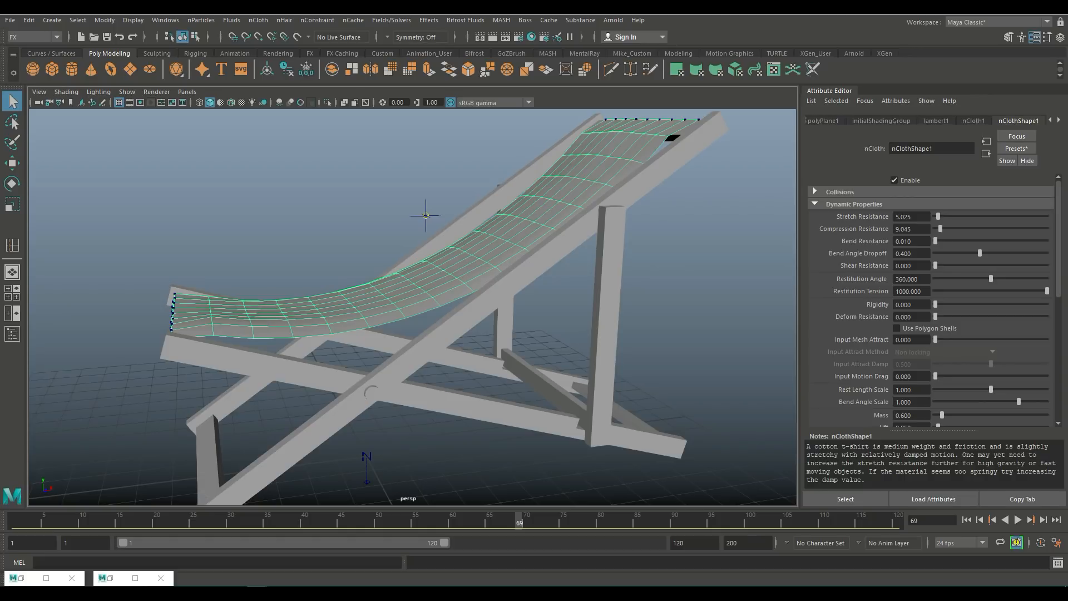
right_click(425, 216)
click(29, 20)
mouse_move(61, 151)
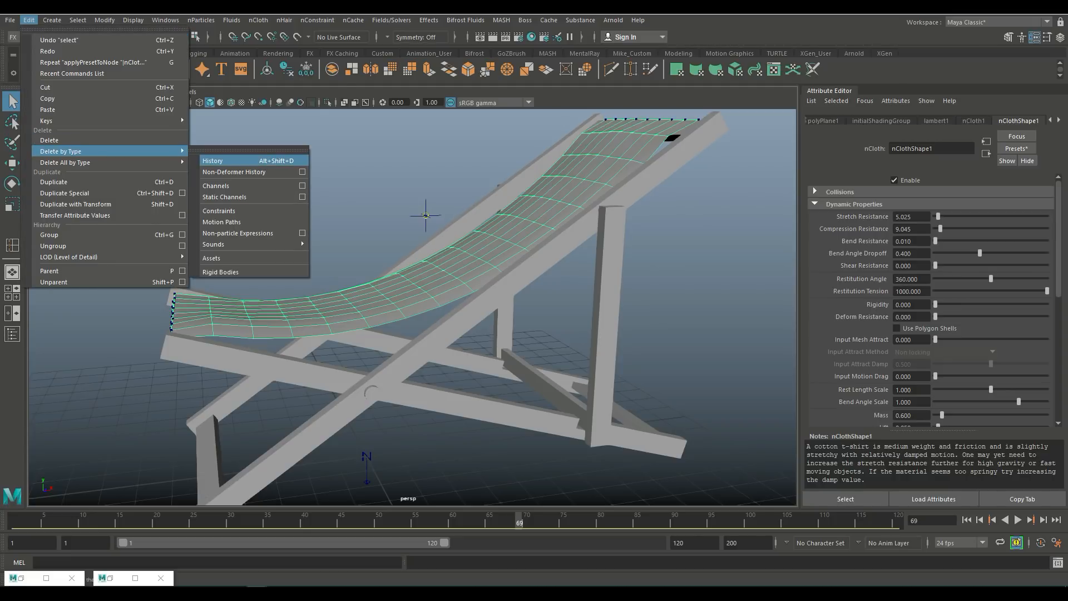
click(222, 161)
Step: Freeze the fabric's transformations and clear the selection
click(104, 21)
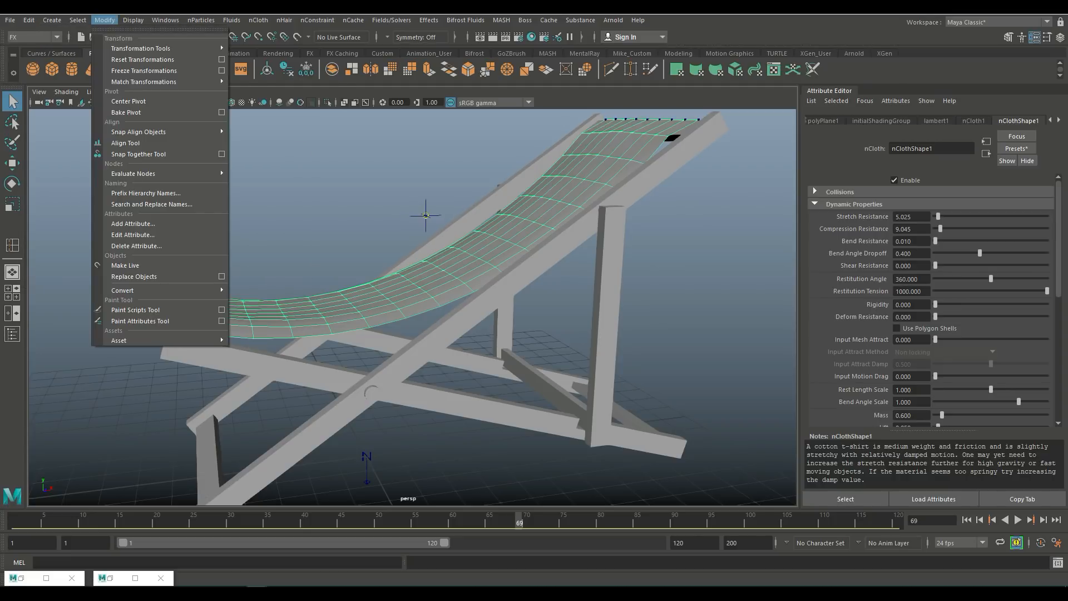
click(144, 71)
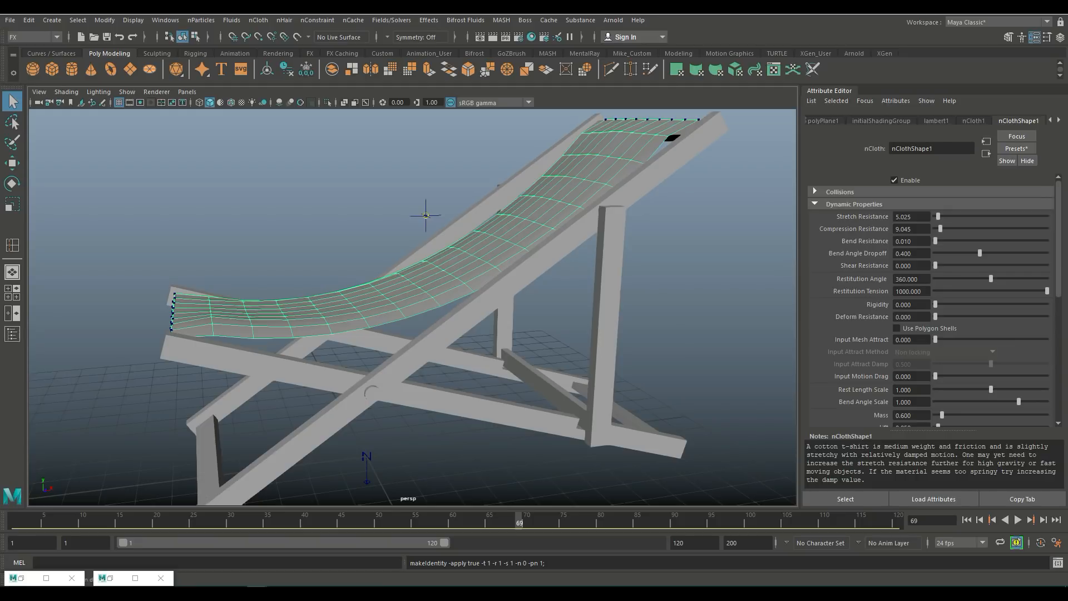
click(267, 195)
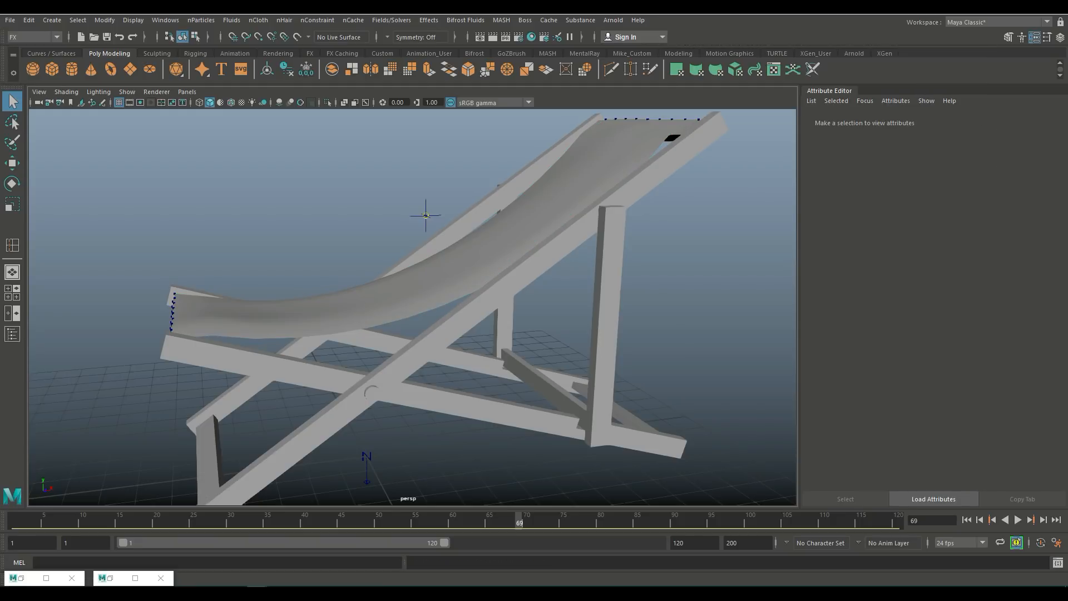
Step: Delete nCloth1, nRigid1, nRigid2 and dynamicConstraint1 from the scene using the Outliner
click(12, 292)
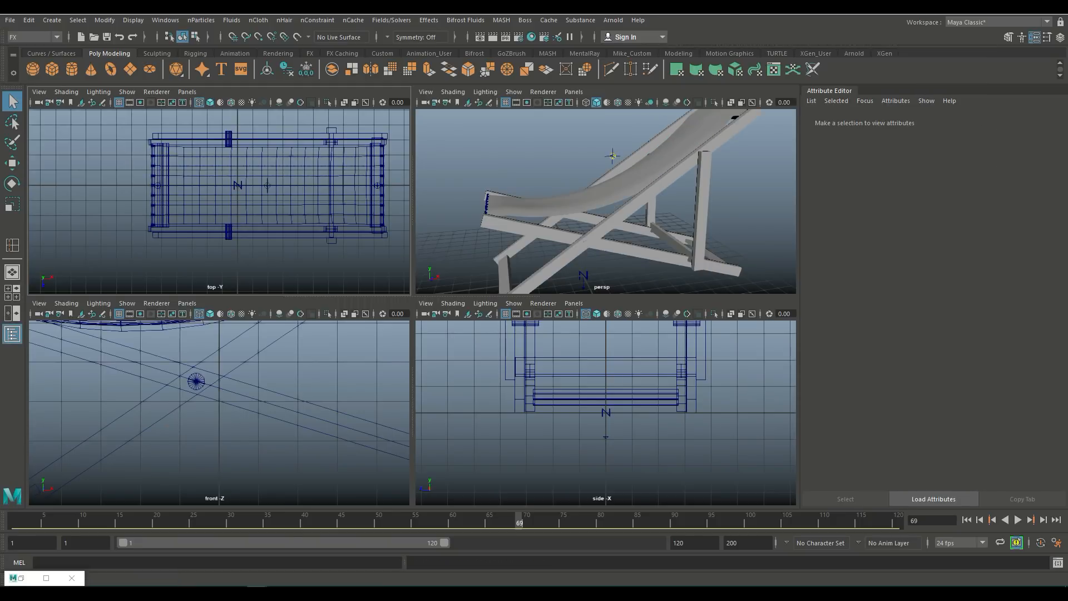
click(12, 333)
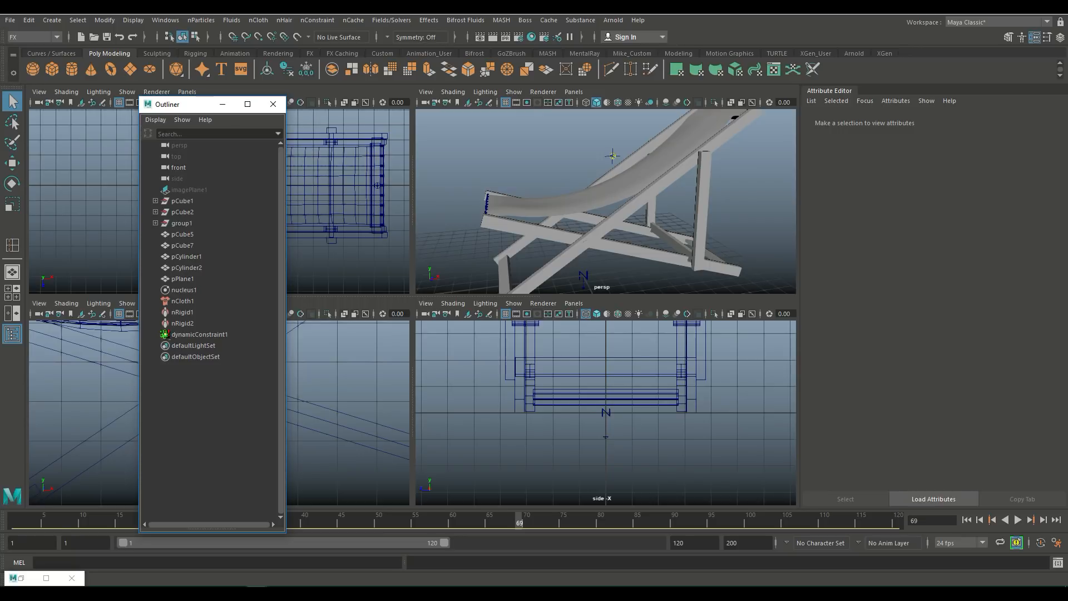
click(183, 301)
ctrl+click(183, 313)
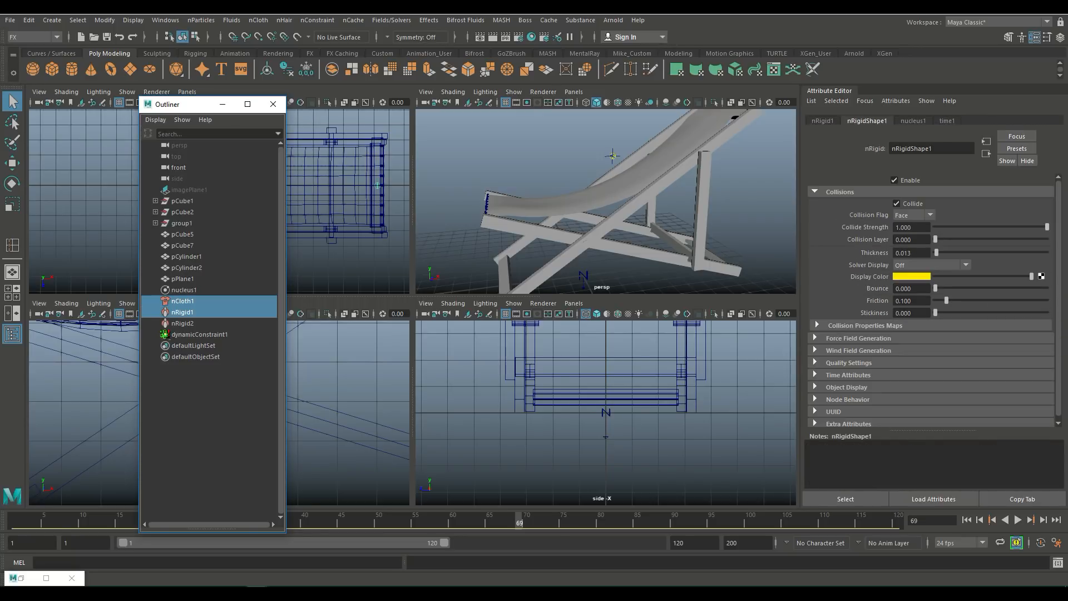
ctrl+click(182, 323)
ctrl+click(199, 334)
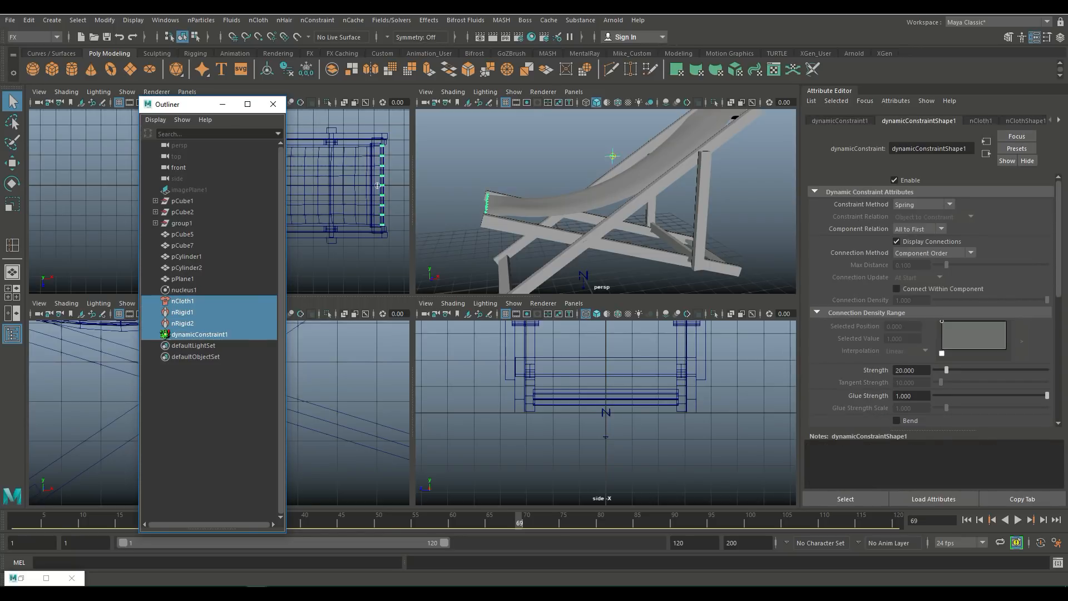
key(Delete)
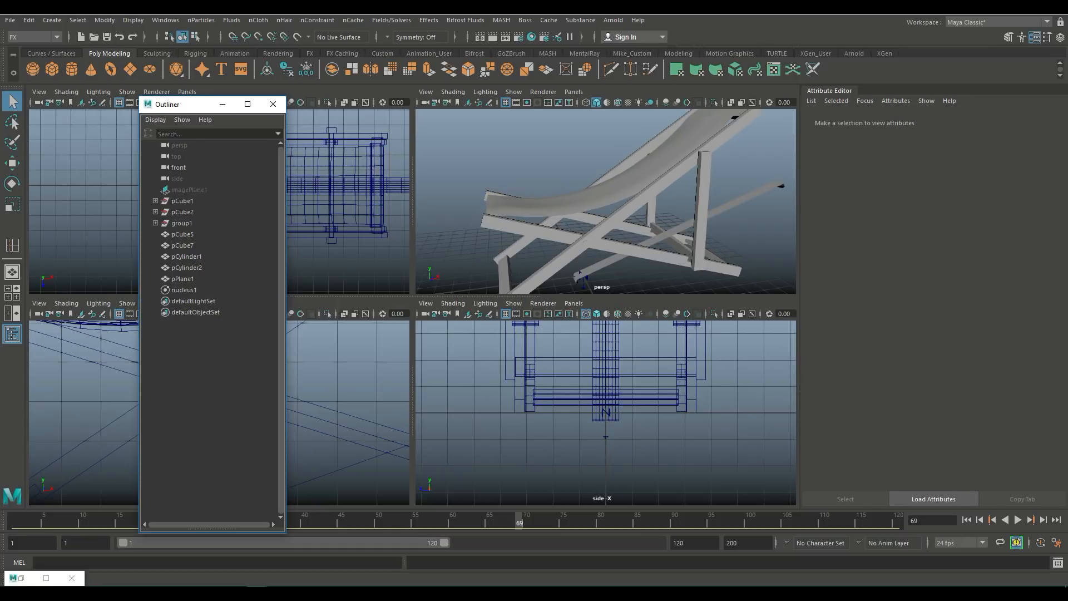
Step: Examine the baked fabric mesh on the chair from several angles
click(183, 278)
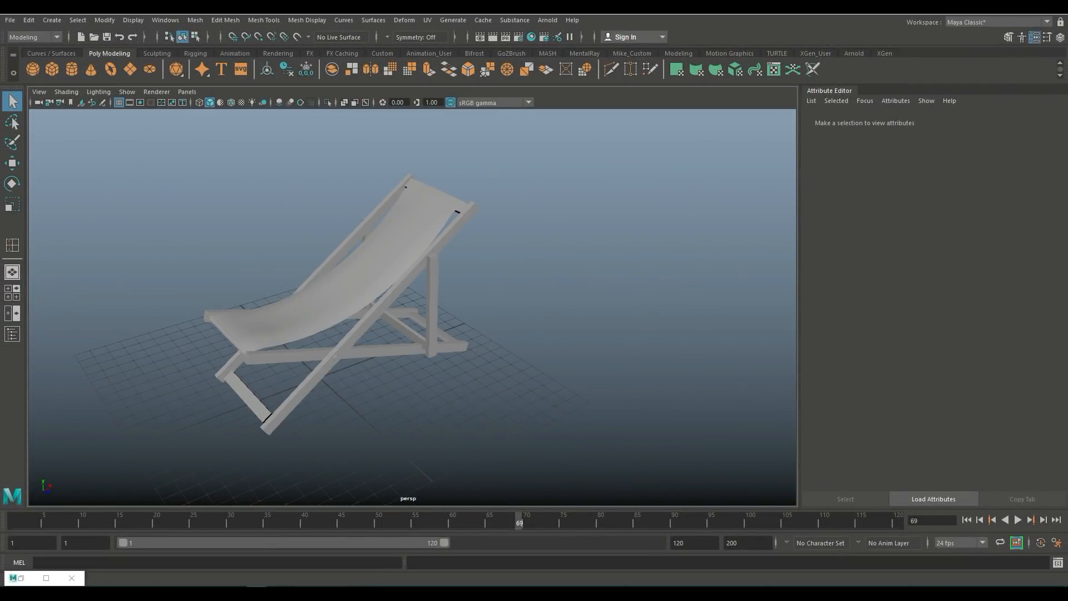
alt+middle_drag(362, 289, 427, 340)
alt+right_drag(390, 328, 468, 333)
click(434, 329)
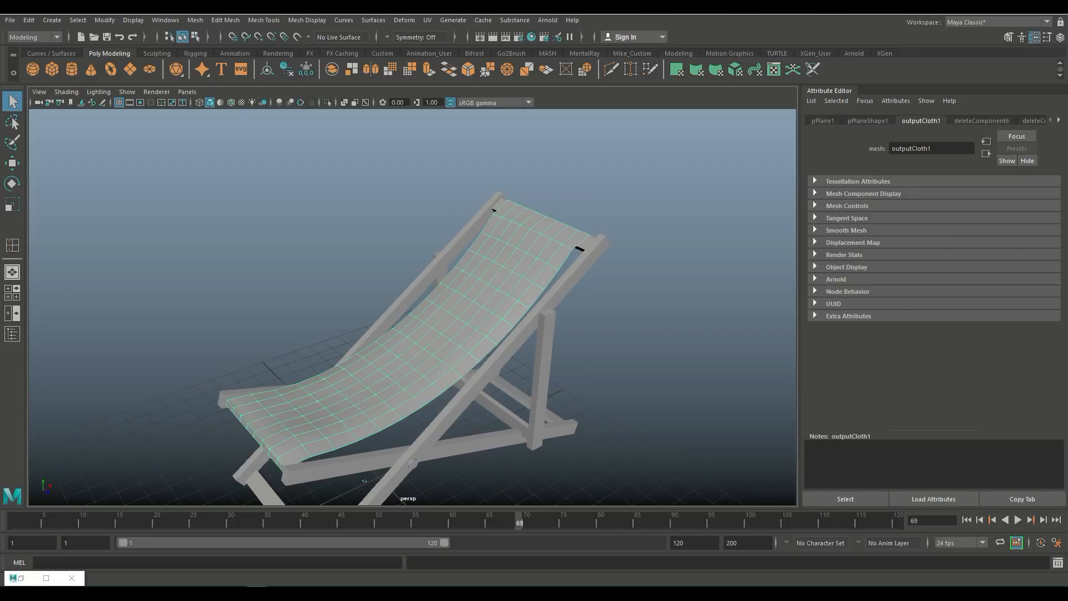
mouse_move(365, 481)
alt+mouse_down()
mouse_move(423, 483)
mouse_move(349, 478)
alt+mouse_up()
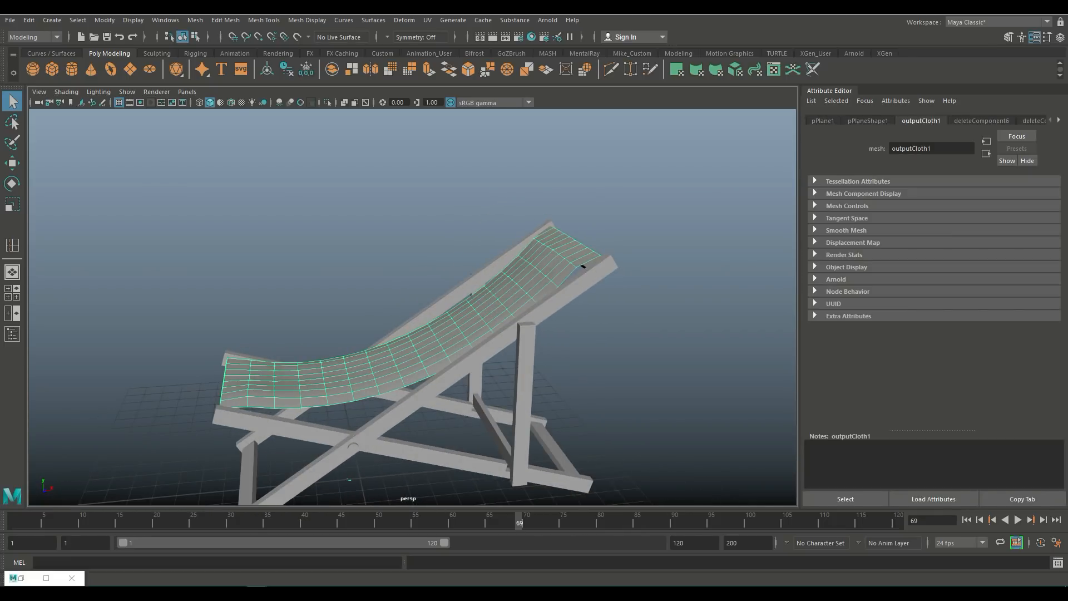
alt+right_drag(390, 328, 462, 334)
alt+drag(462, 334, 524, 356)
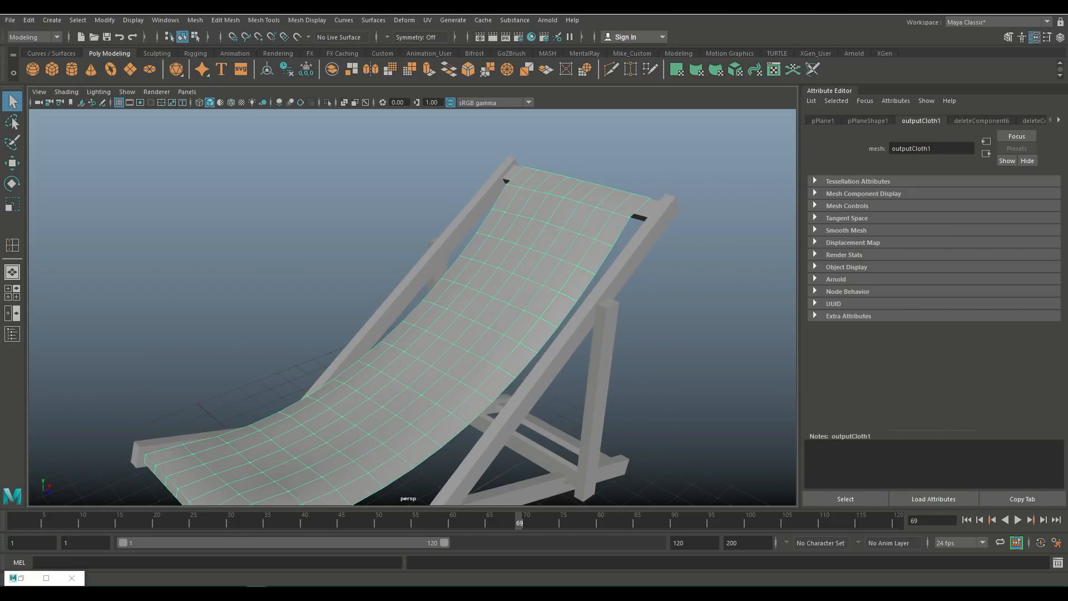
right_drag(614, 214, 614, 185)
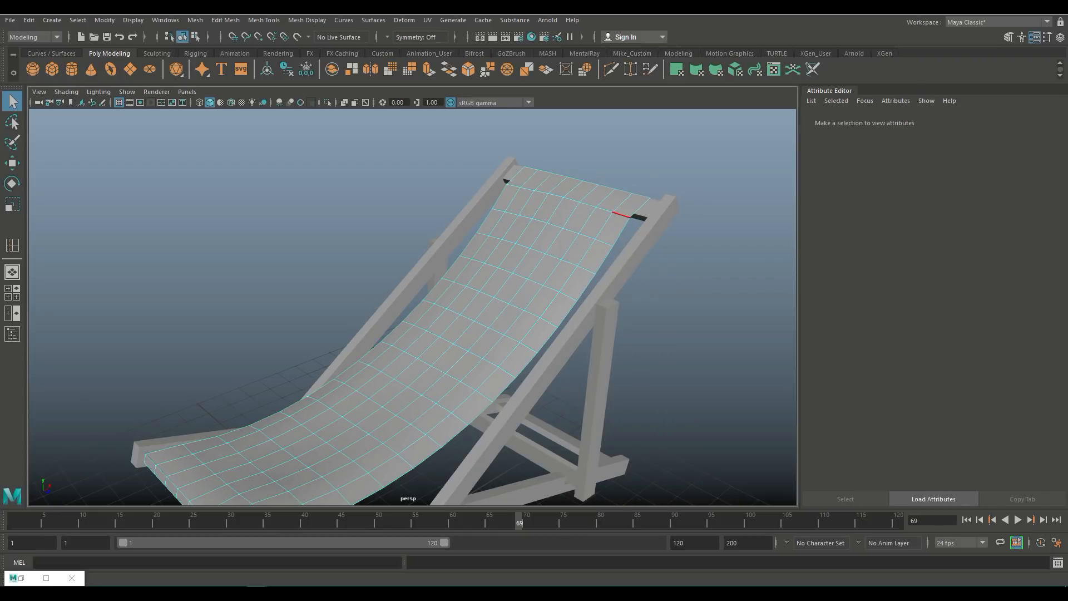
Step: Select the draped fabric mesh and nudge it slightly downward with the Move tool
click(622, 215)
alt+drag(623, 225, 540, 168)
key(w)
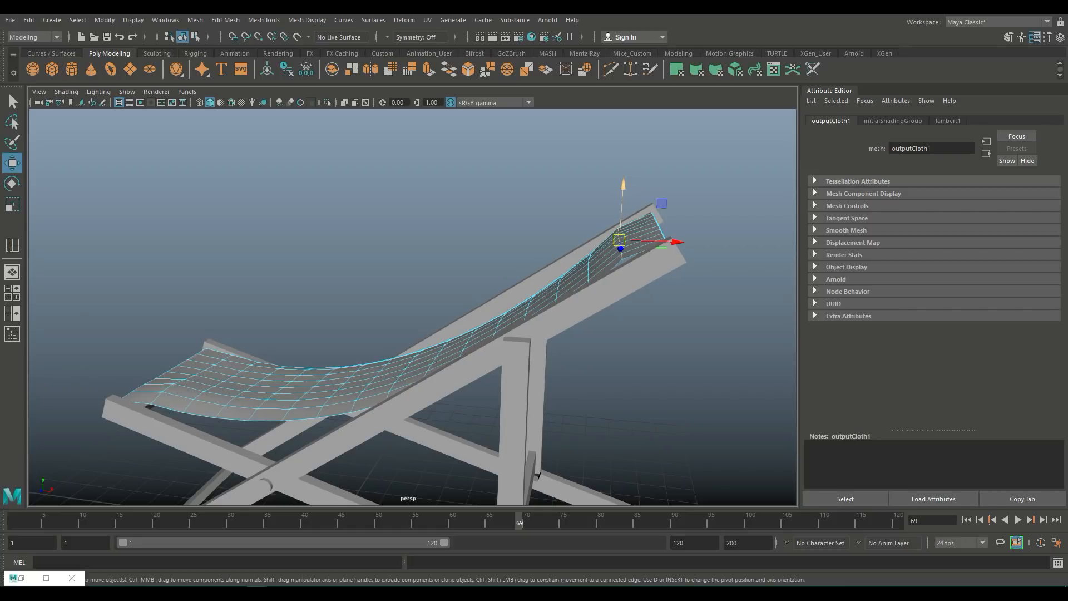
drag(624, 187, 623, 193)
Step: Tweak vertices along the fabric's front edge to refine how it wraps over the front bar
scroll(501, 295, down, 4)
alt+drag(488, 305, 533, 328)
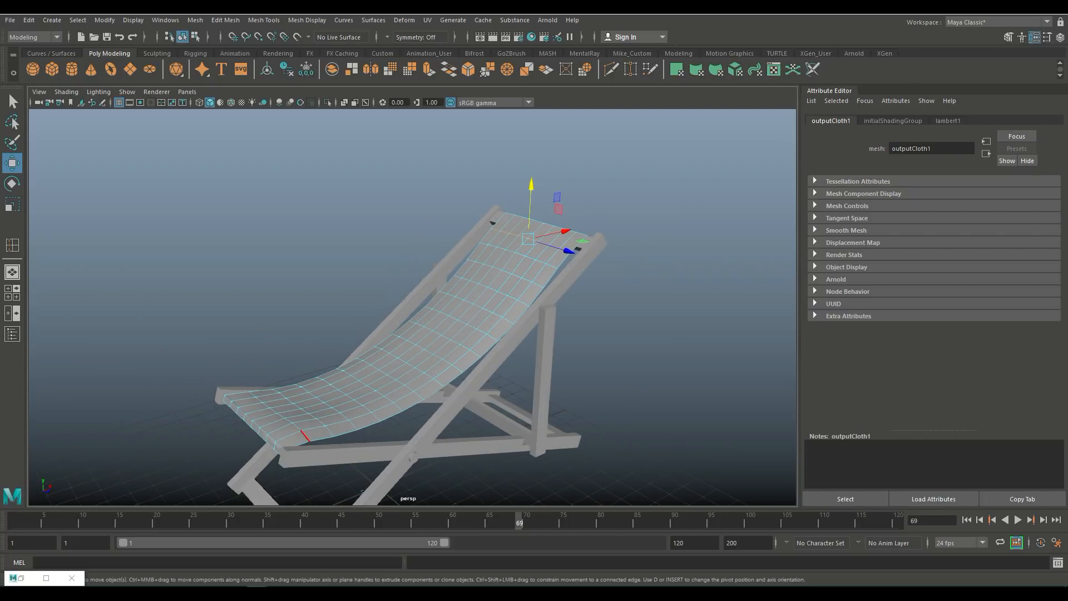
double_click(306, 437)
drag(273, 365, 239, 337)
scroll(239, 337, up, 3)
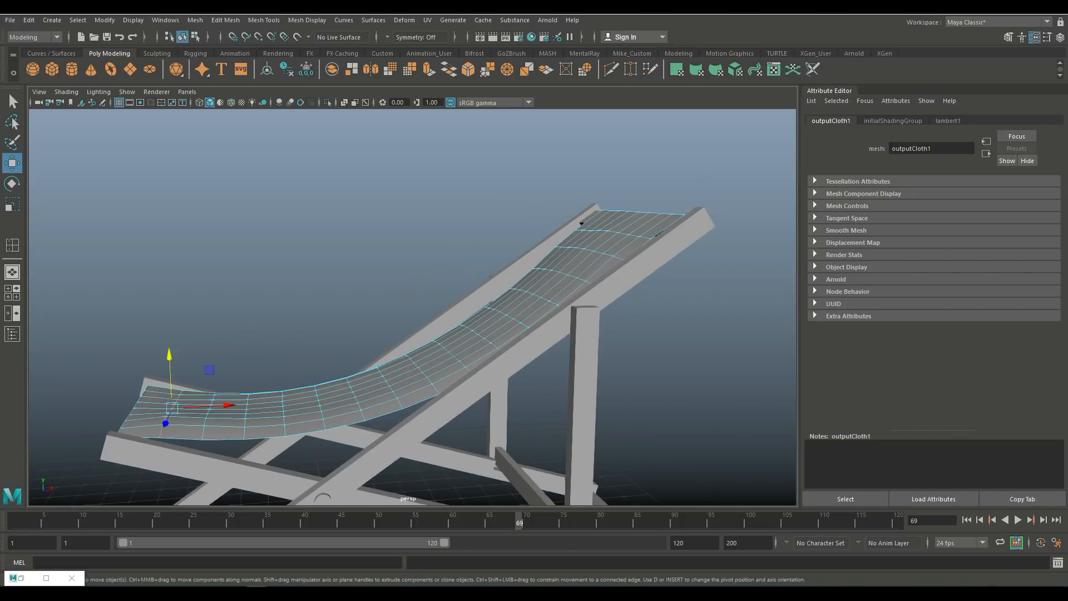
alt+middle_drag(239, 338, 382, 218)
alt+drag(382, 219, 390, 237)
right_drag(331, 285, 276, 285)
click(290, 304)
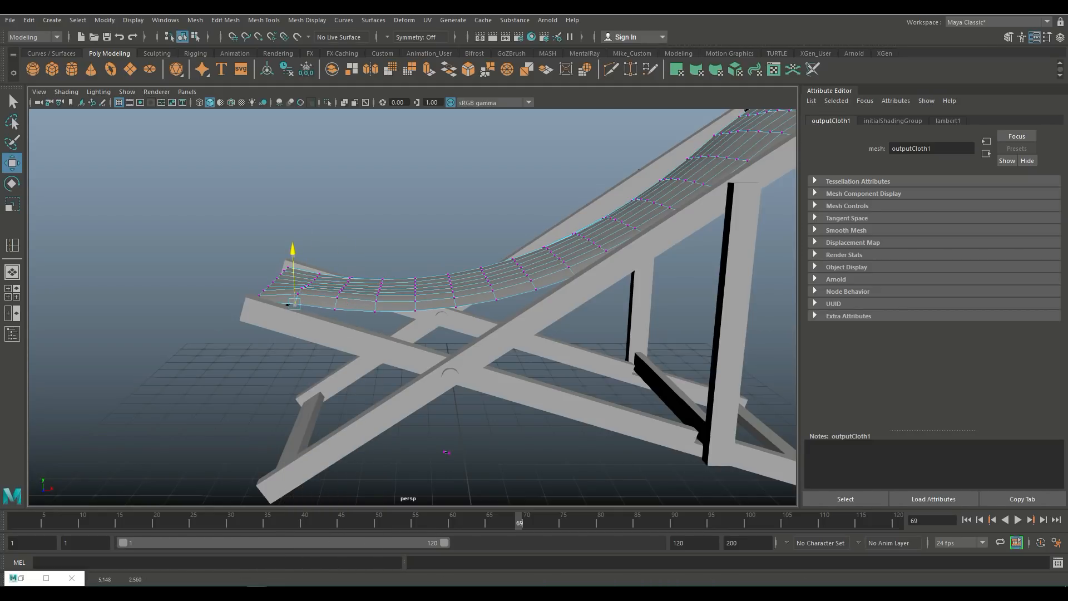
alt+drag(295, 253, 204, 292)
click(252, 251)
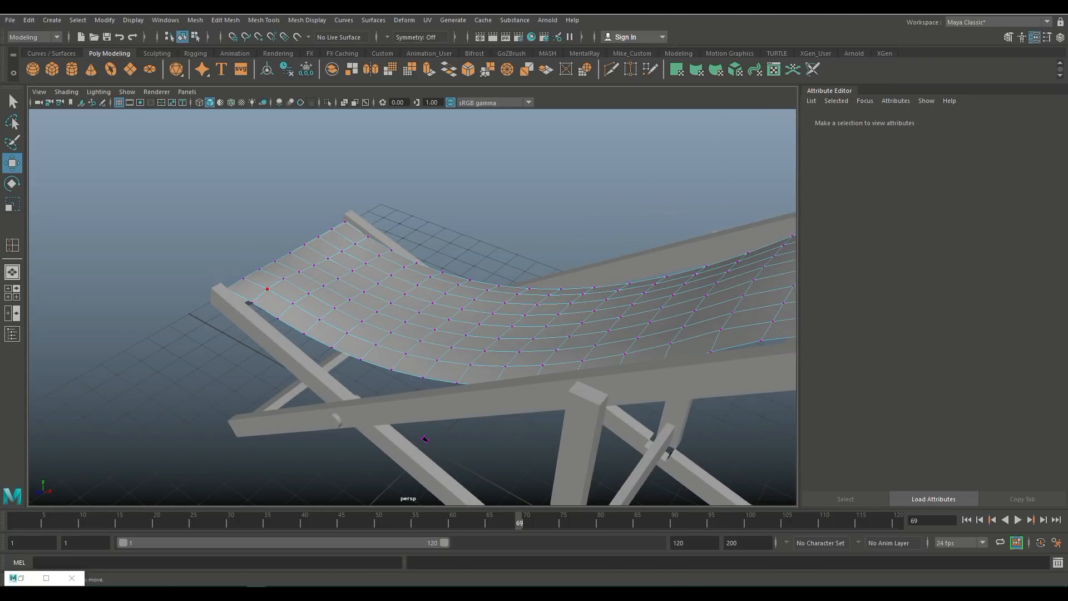
click(267, 289)
drag(261, 241, 278, 233)
click(284, 277)
click(281, 192)
scroll(281, 192, down, 5)
alt+drag(281, 192, 465, 205)
alt+middle_drag(465, 206, 372, 308)
alt+drag(373, 309, 211, 262)
mouse_move(383, 334)
alt+mouse_down()
mouse_move(428, 353)
mouse_move(368, 339)
alt+mouse_up()
alt+middle_drag(367, 361, 410, 265)
scroll(412, 278, up, 3)
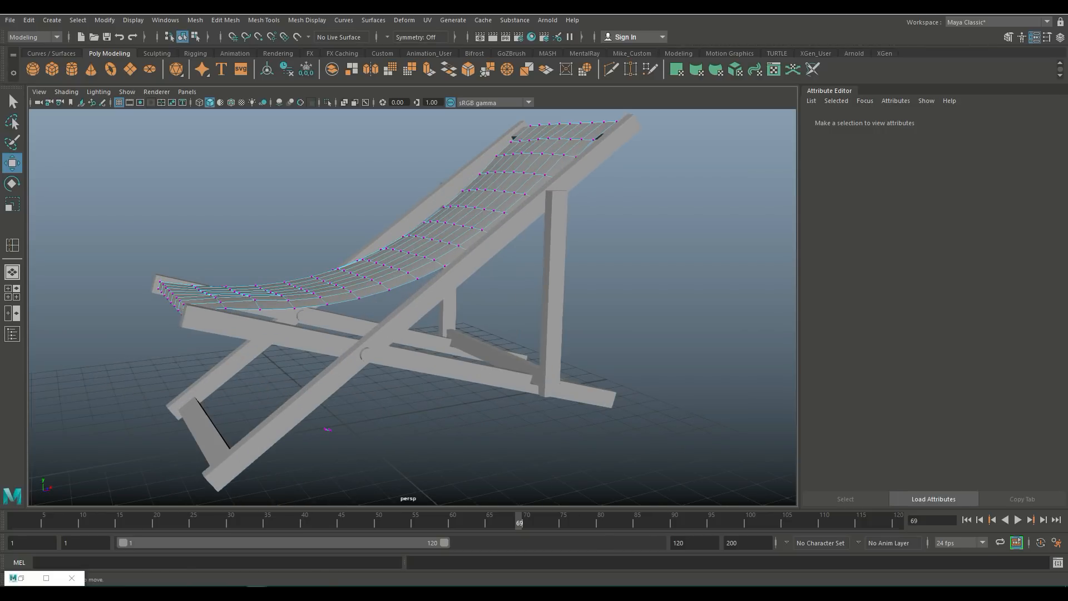
alt+drag(411, 278, 459, 278)
key(F8)
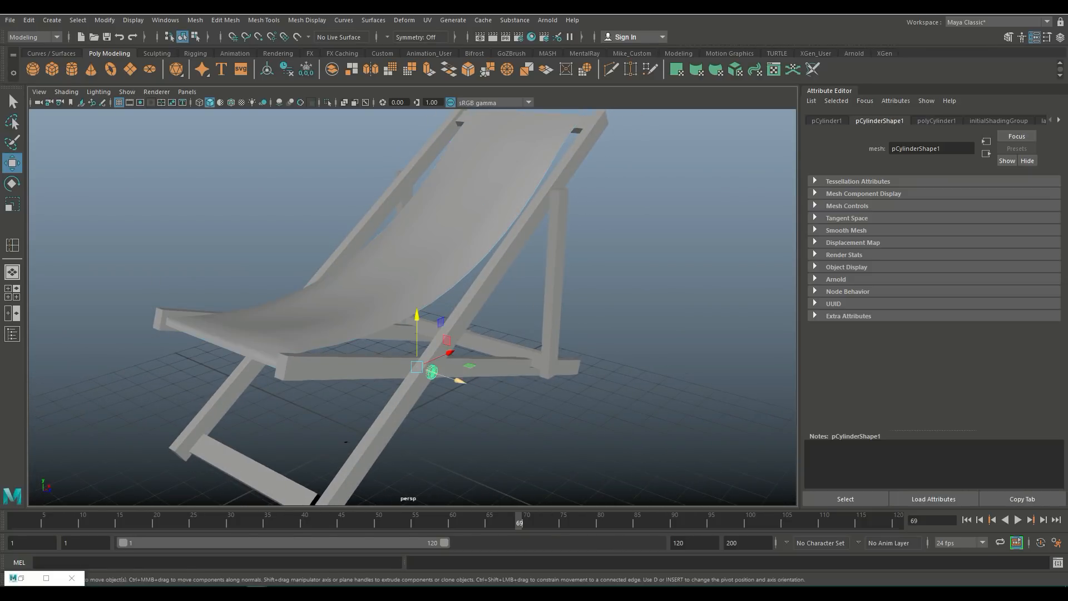
Step: Scale the crossbar at the base of the legs slightly longer along its length
scroll(412, 306, down, 3)
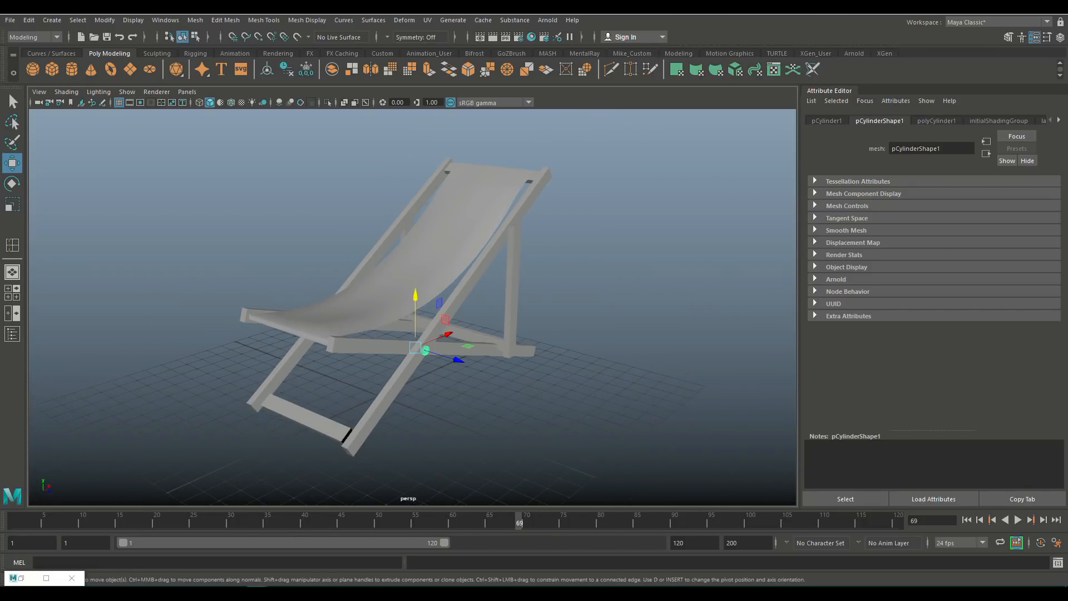
alt+drag(383, 334, 462, 317)
click(384, 406)
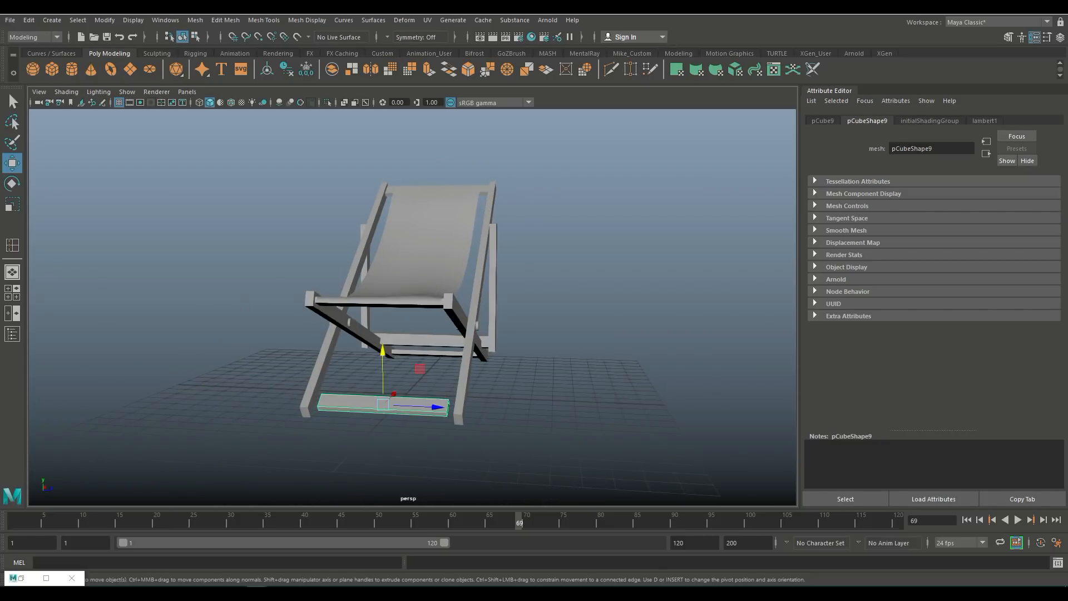
key(r)
drag(433, 407, 438, 407)
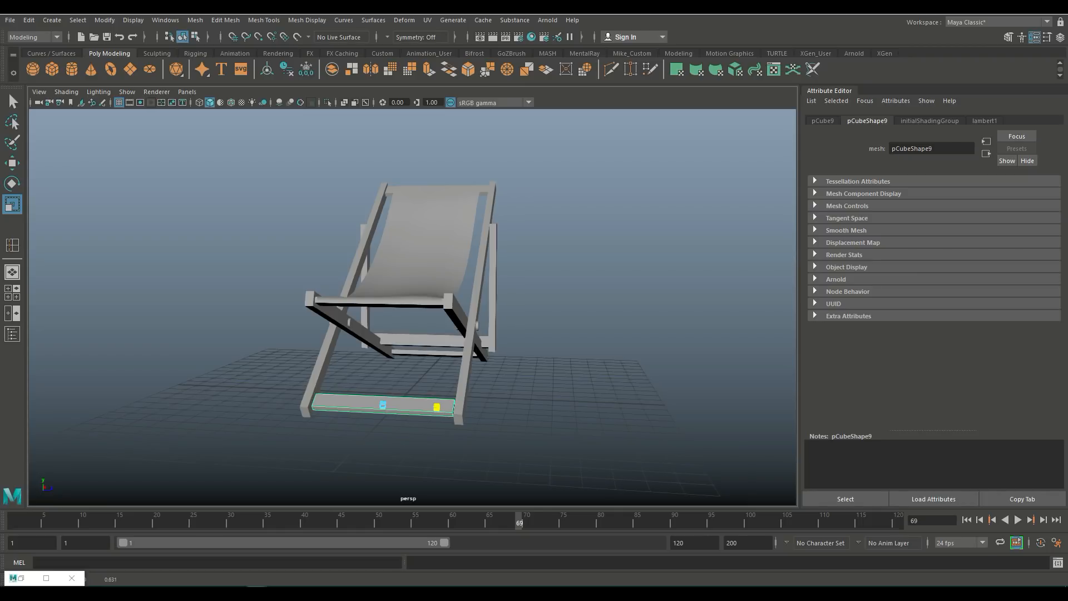
click(534, 389)
Step: Duplicate the two pivot dowels and move the copies down to the lower ends of the legs
scroll(523, 345, down, 4)
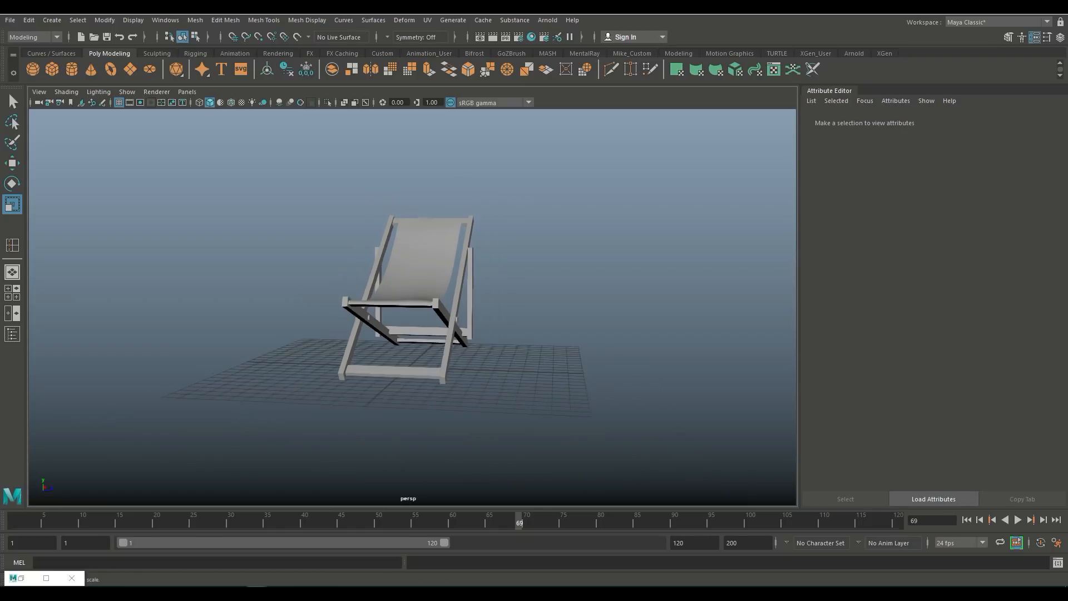
alt+drag(523, 345, 434, 356)
scroll(434, 356, up, 6)
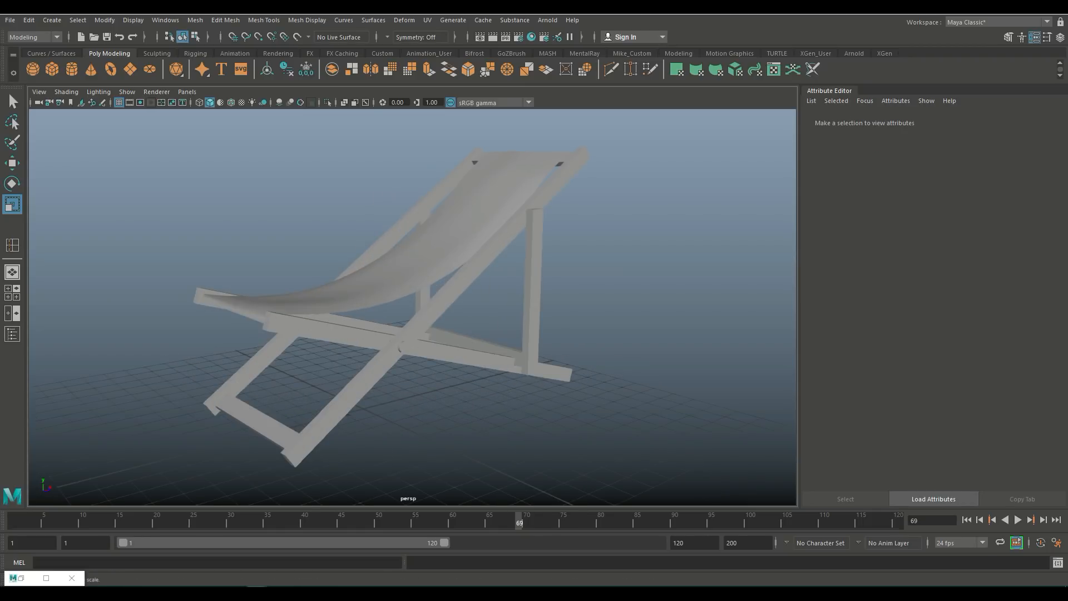
click(402, 348)
alt+drag(403, 350, 454, 340)
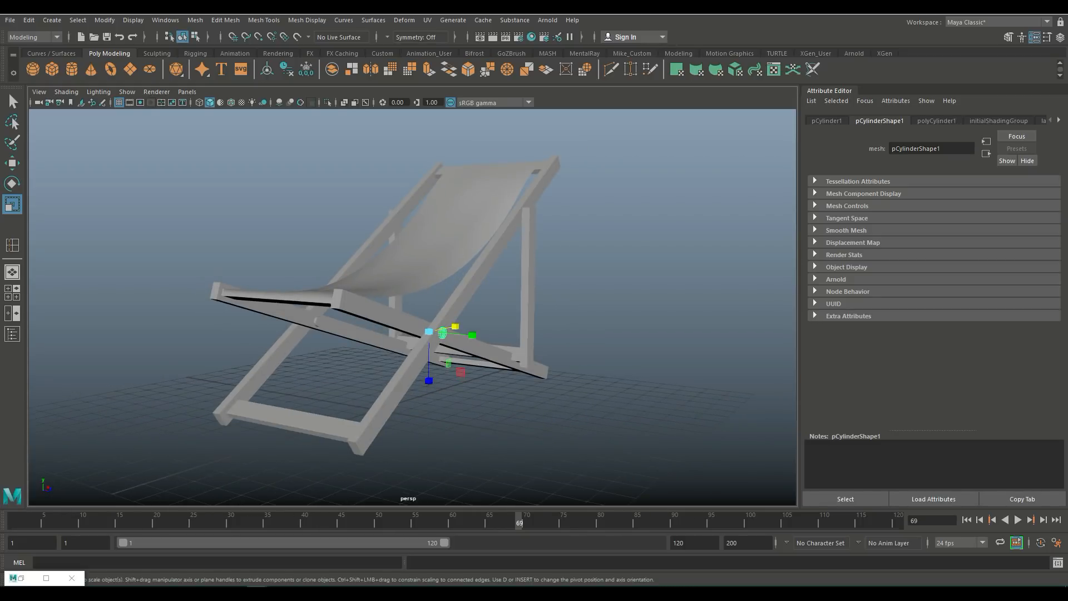
shift+click(318, 321)
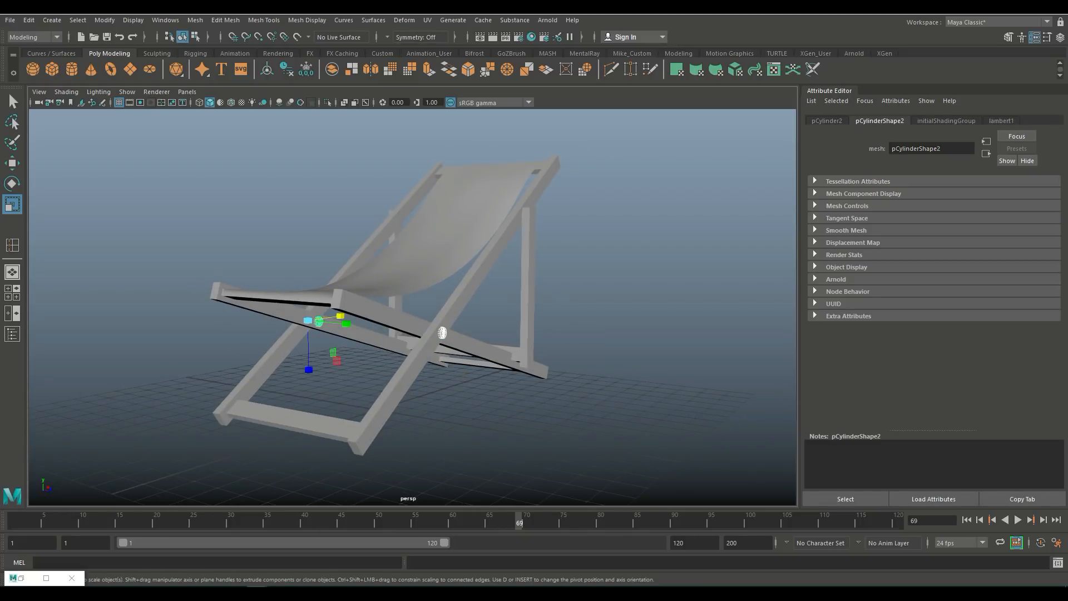
key(ctrl+d)
key(w)
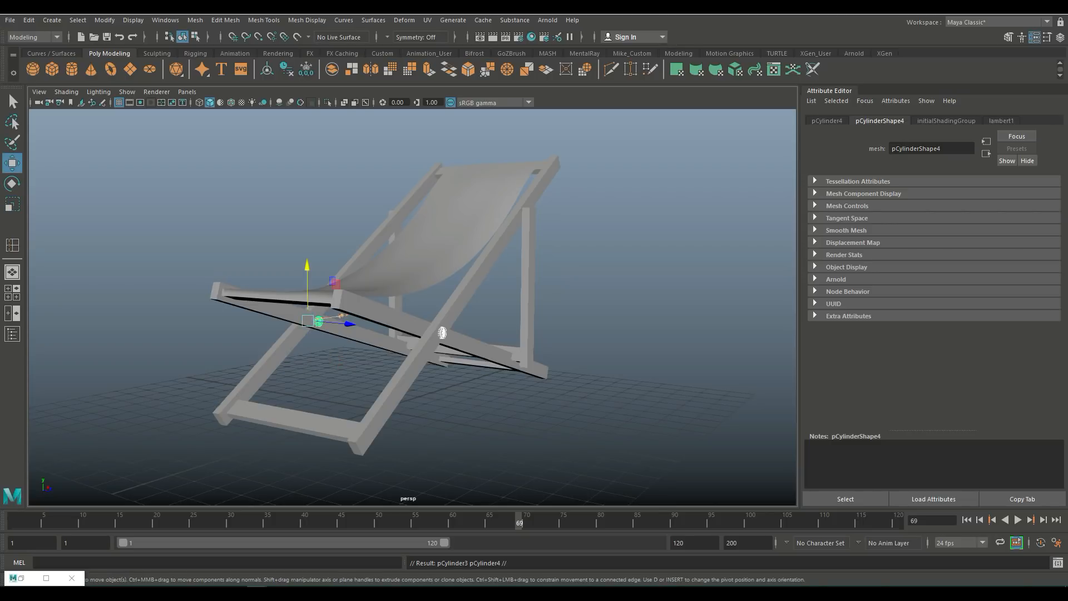
alt+drag(441, 332, 317, 320)
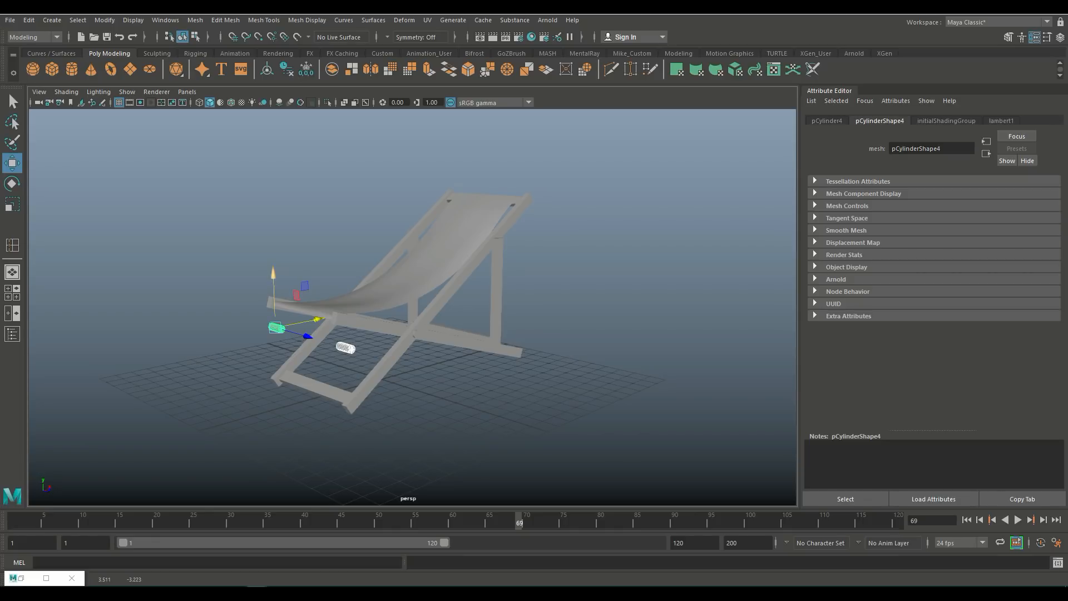
drag(274, 281, 275, 328)
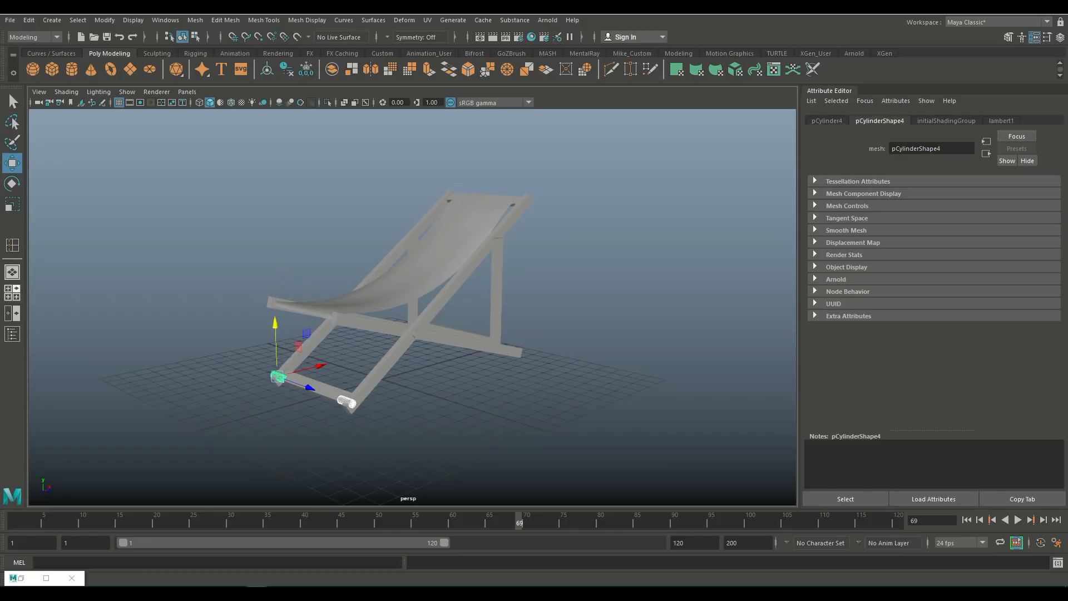
Step: In front view, delete one duplicated dowel and move the other into the end of the leg
key(space)
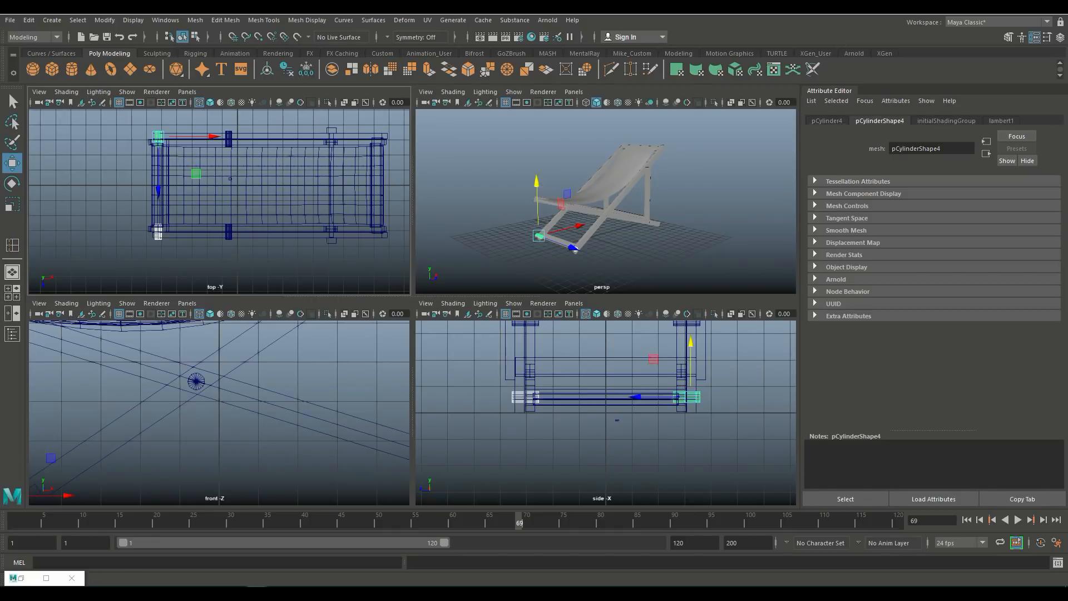
key(f)
key(space)
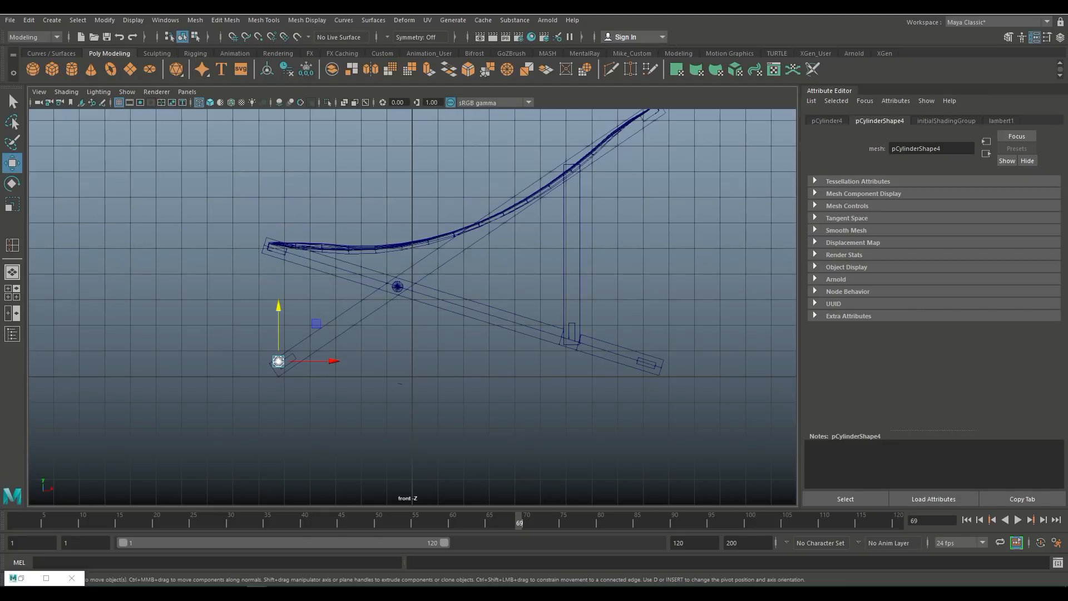
key(f)
scroll(412, 307, down, 15)
scroll(413, 307, up, 5)
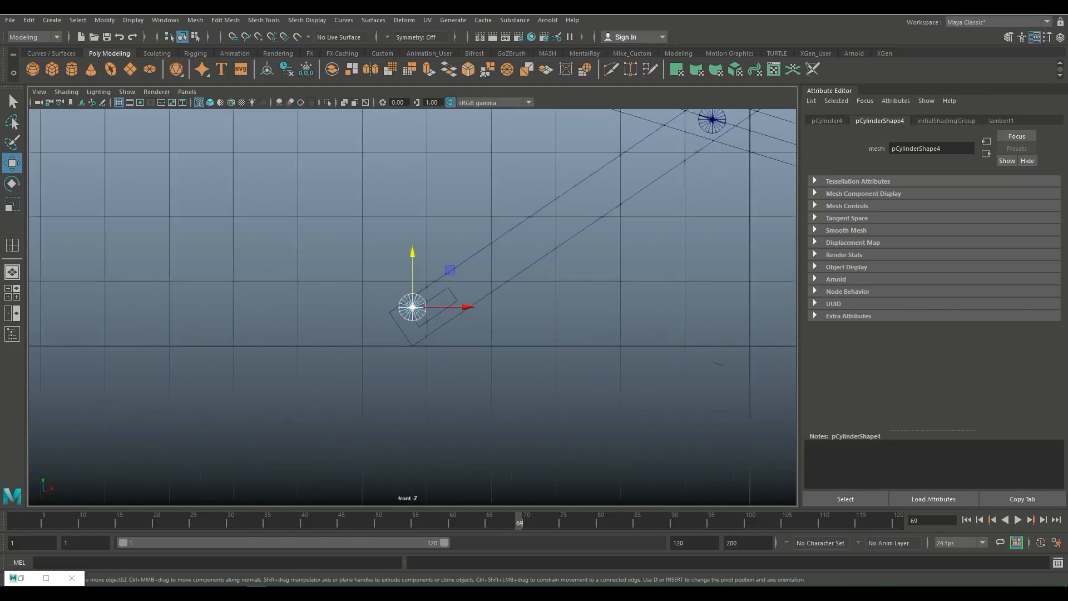
scroll(413, 307, up, 1)
drag(466, 307, 288, 307)
click(300, 303)
click(299, 303)
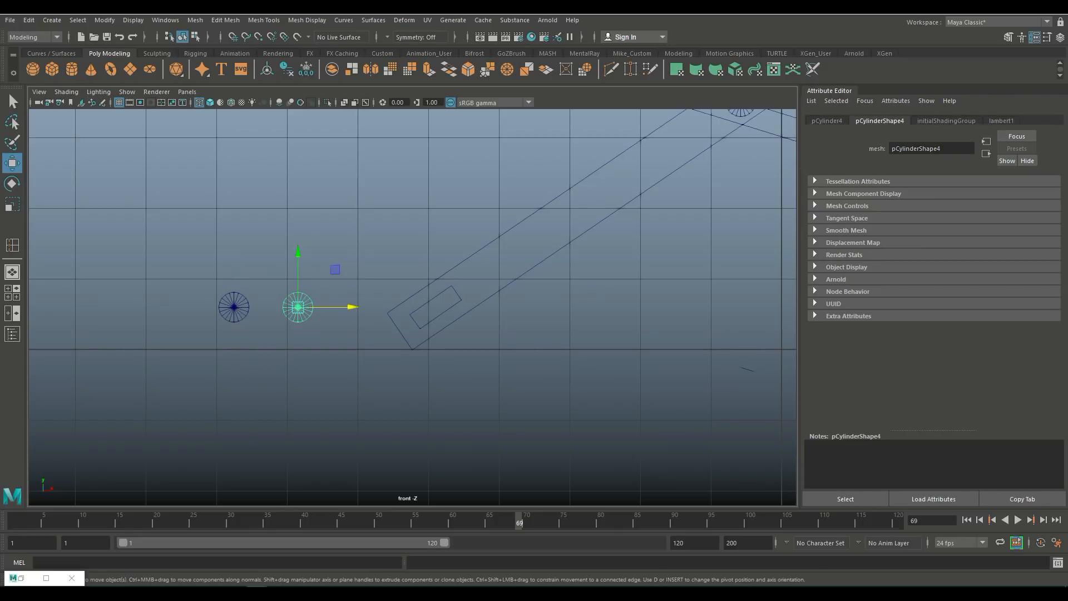
key(Delete)
click(234, 305)
drag(283, 307, 411, 307)
key(r)
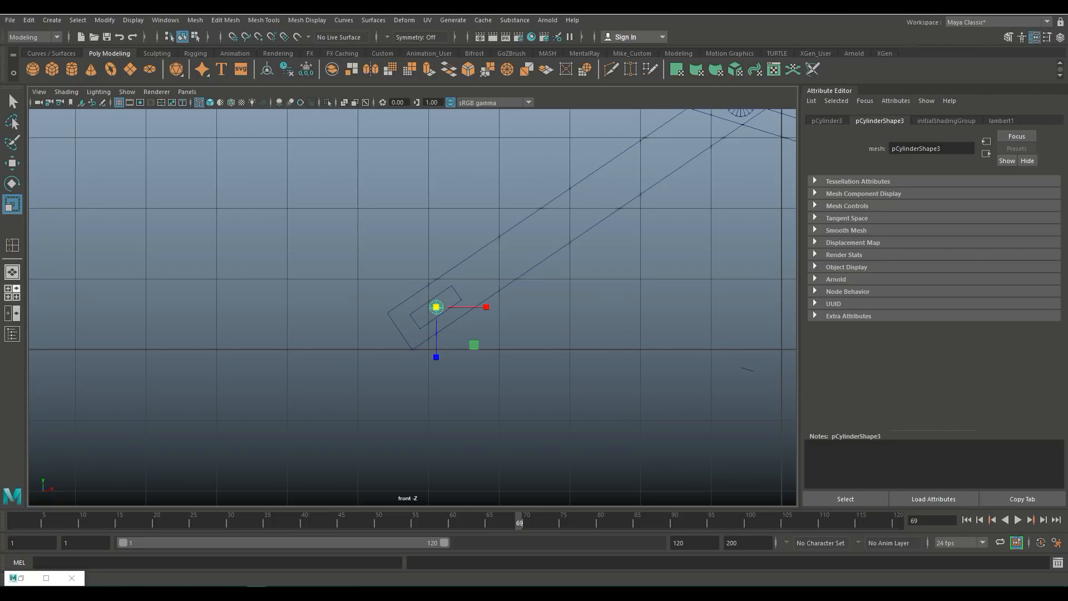
Step: Nudge the leg-end dowel slightly sideways so it sits within the leg
click(12, 293)
key(space)
scroll(412, 307, up, 4)
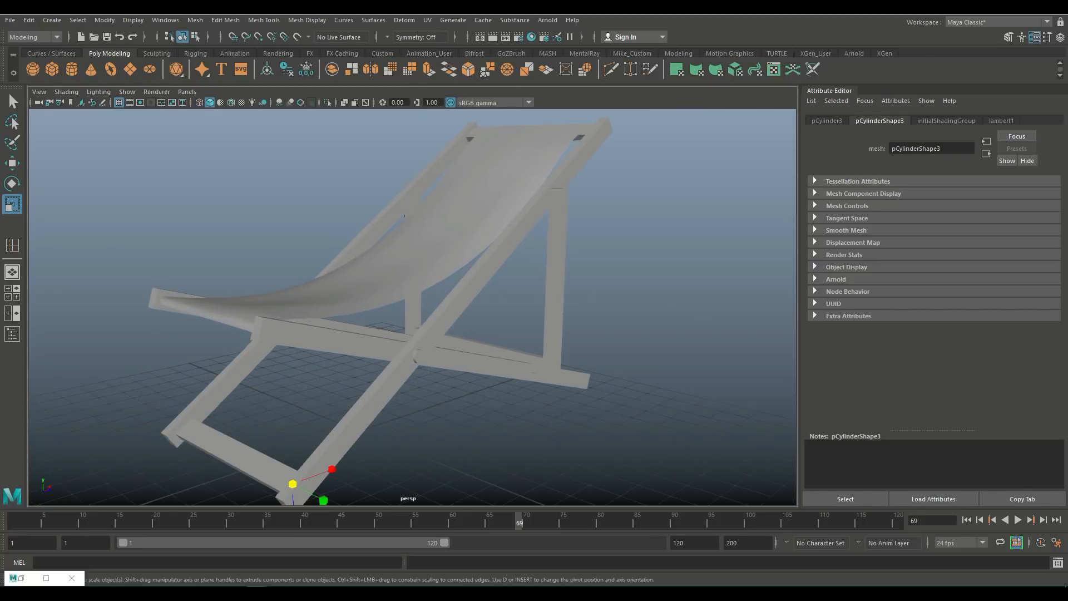
alt+drag(390, 323, 501, 320)
alt+middle_drag(500, 319, 498, 264)
alt+drag(498, 264, 495, 254)
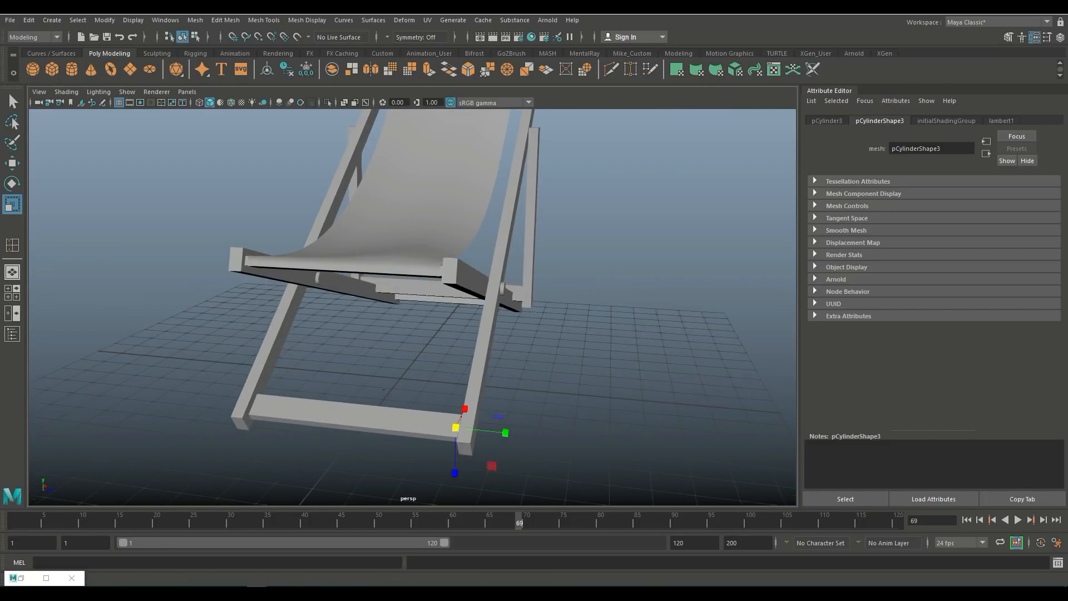
key(w)
drag(509, 433, 522, 434)
scroll(412, 308, down, 4)
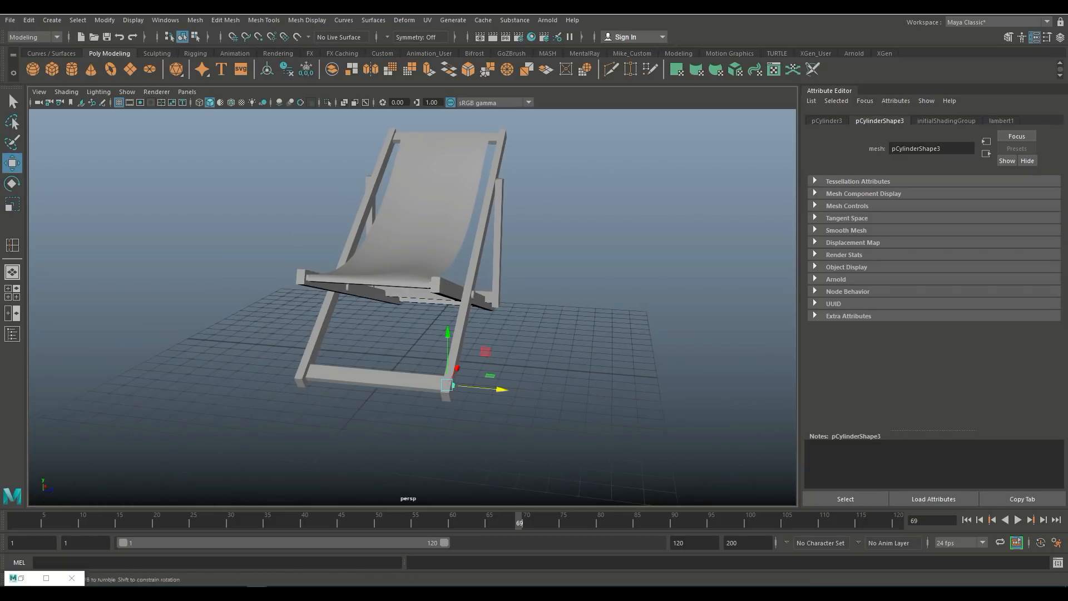
alt+drag(500, 356, 338, 369)
scroll(413, 307, up, 2)
Step: Duplicate the dowel, move the copy to the end of the other leg and lower it into place
key(ctrl+d)
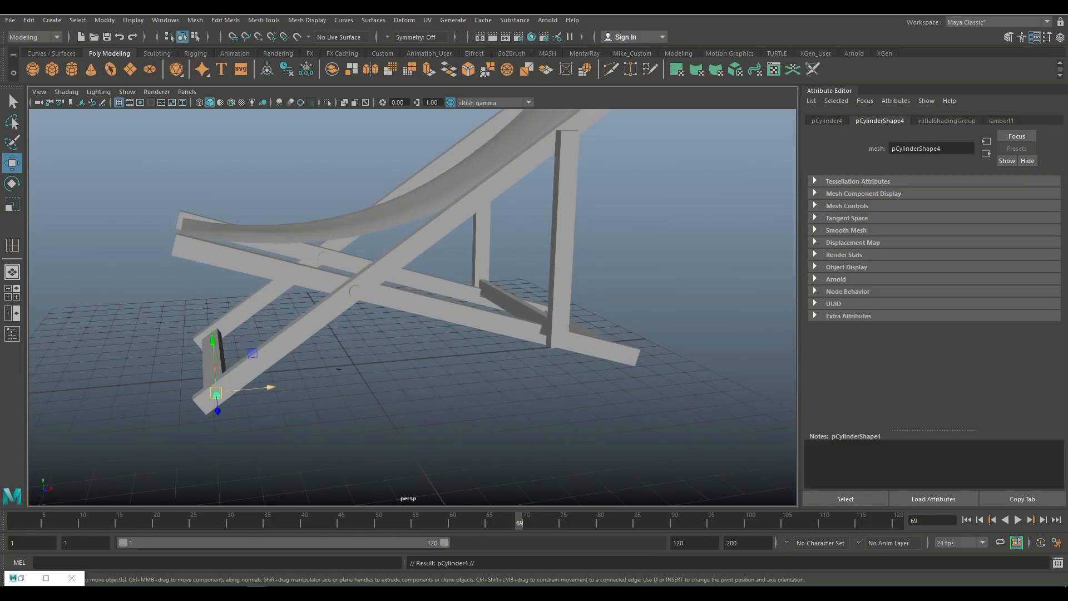
drag(271, 387, 672, 350)
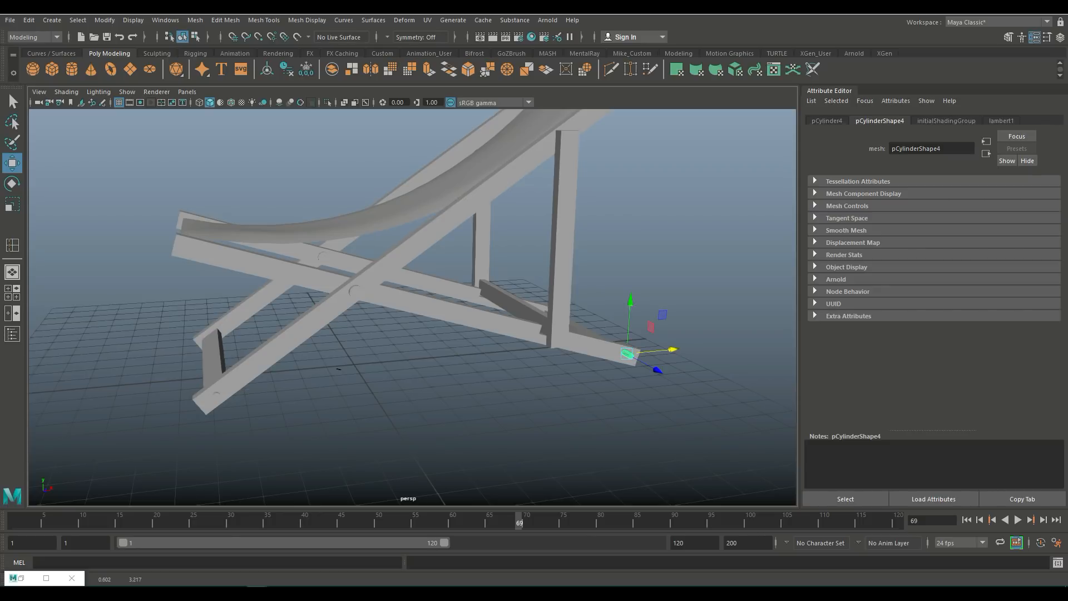
key(space)
key(space)
key(f)
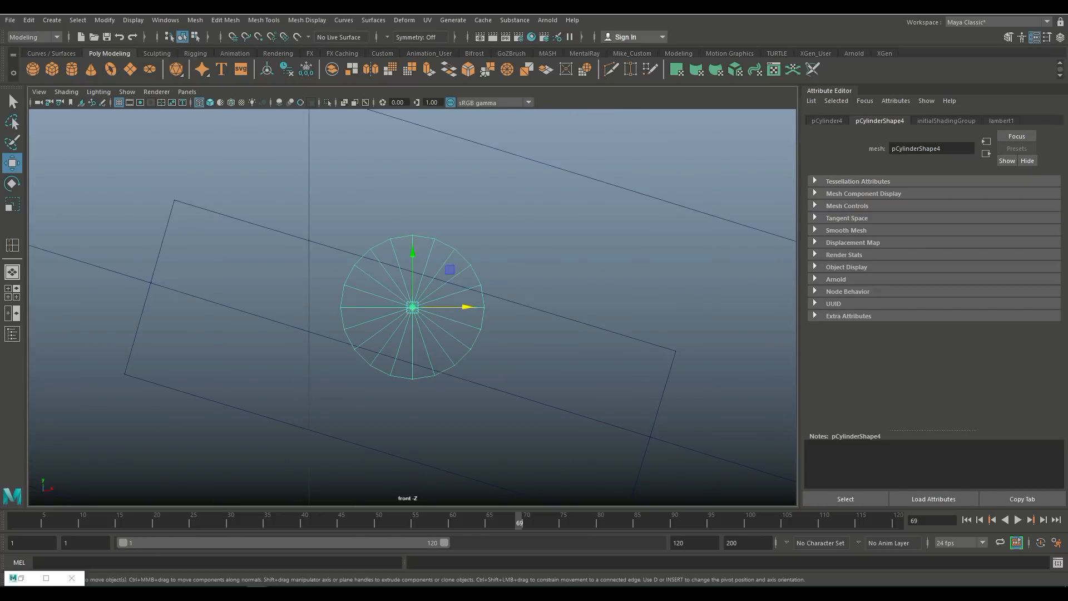
drag(413, 253, 412, 311)
scroll(412, 311, down, 12)
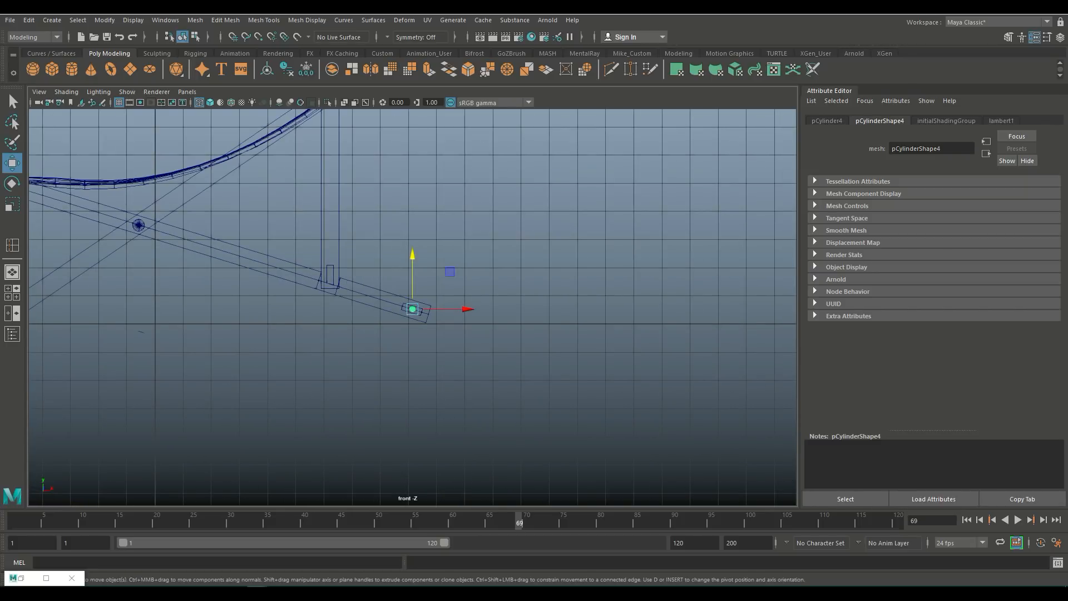
key(space)
key(space)
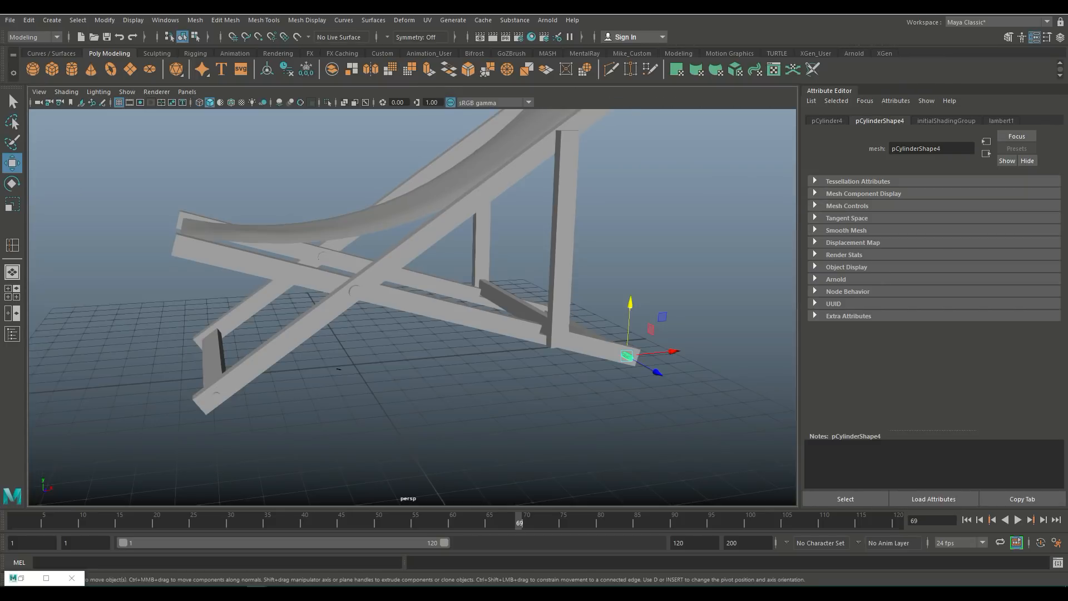
alt+drag(434, 312, 295, 328)
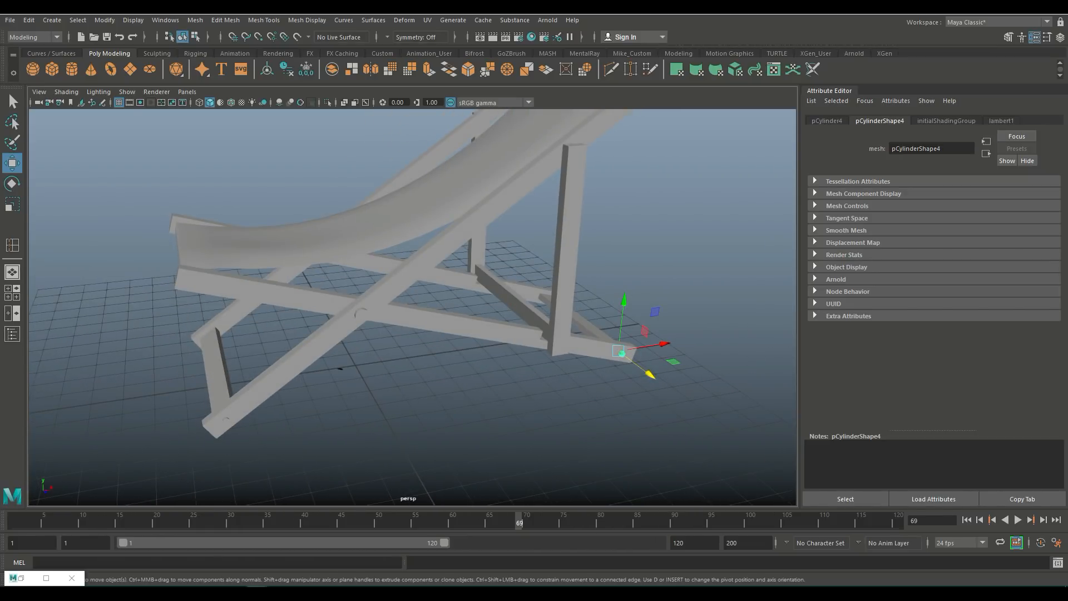
Step: Duplicate the dowel again and move the copy up to the top of the rear support leg
key(ctrl+d)
drag(622, 354, 624, 155)
click(13, 293)
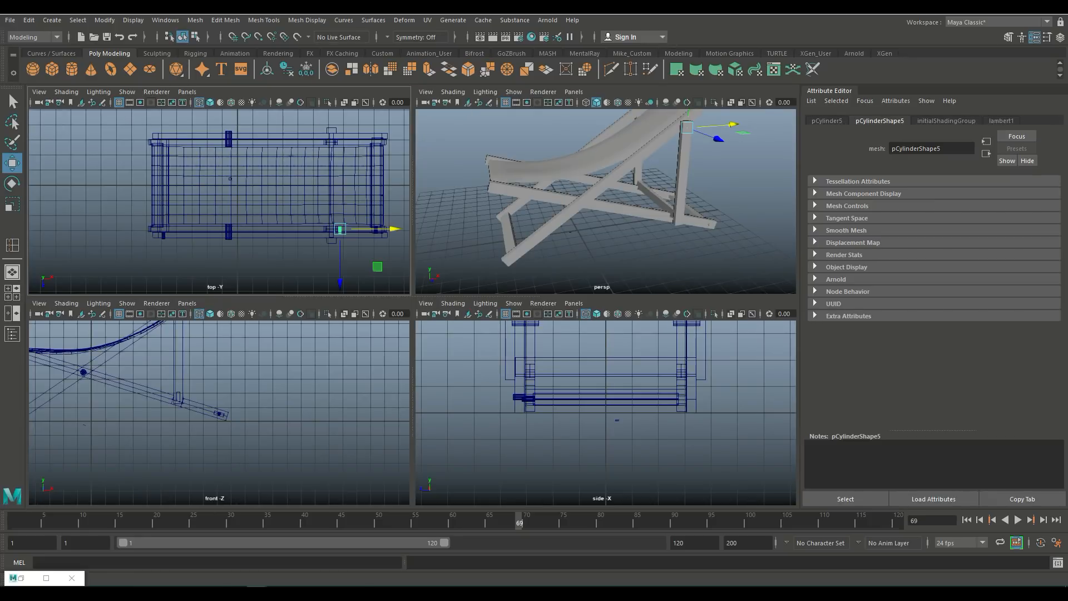
key(space)
key(f)
scroll(412, 308, down, 15)
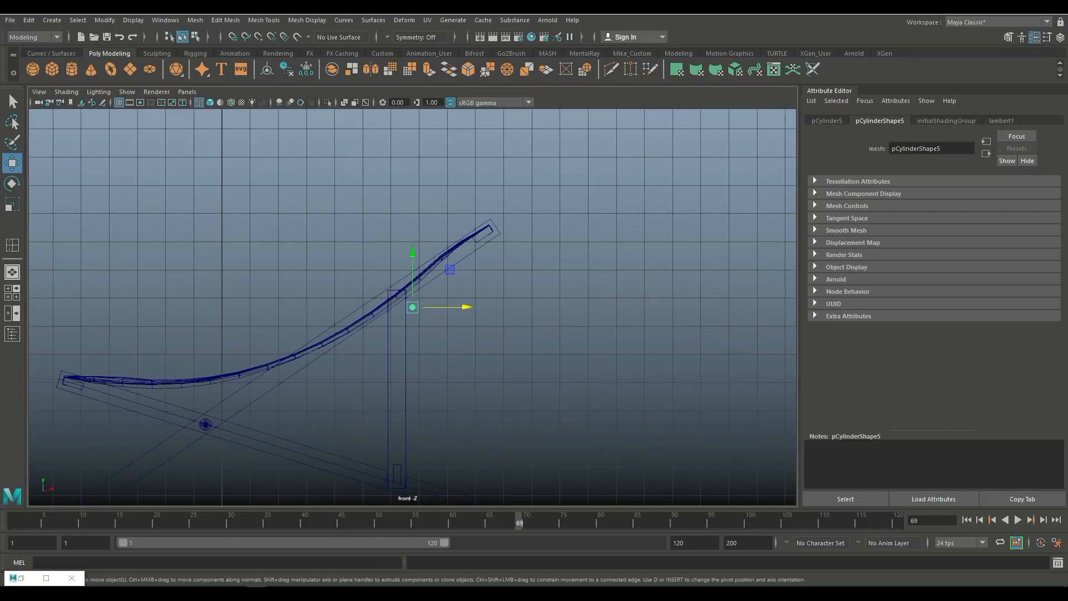
scroll(413, 307, up, 5)
drag(466, 307, 426, 306)
drag(372, 268, 372, 247)
key(r)
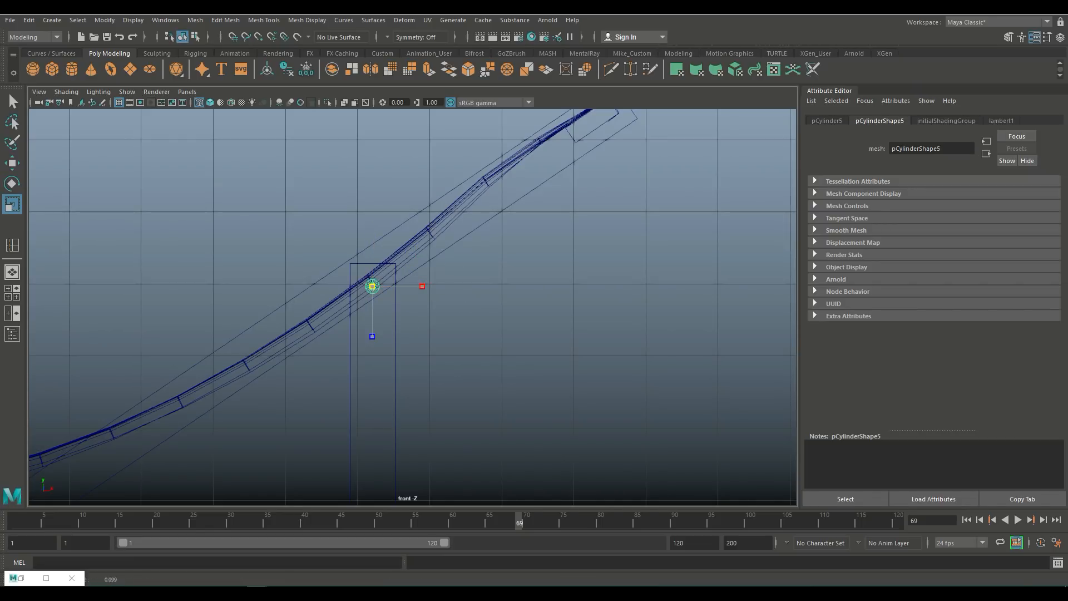
drag(394, 287, 394, 286)
click(12, 292)
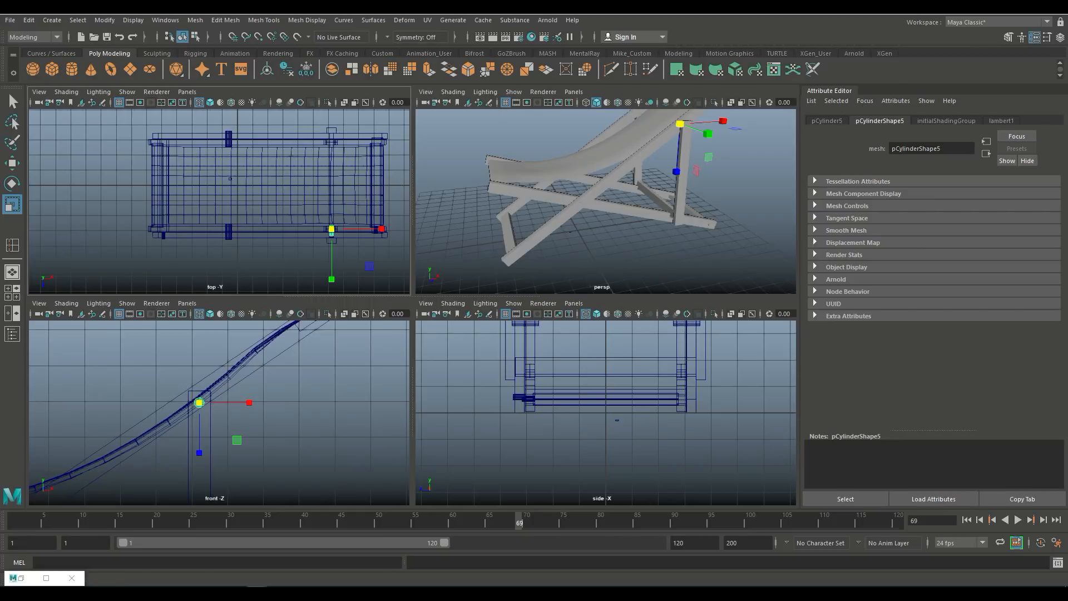
Step: Scale and move the new dowel so it sits into the top of the rear support leg
key(space)
key(w)
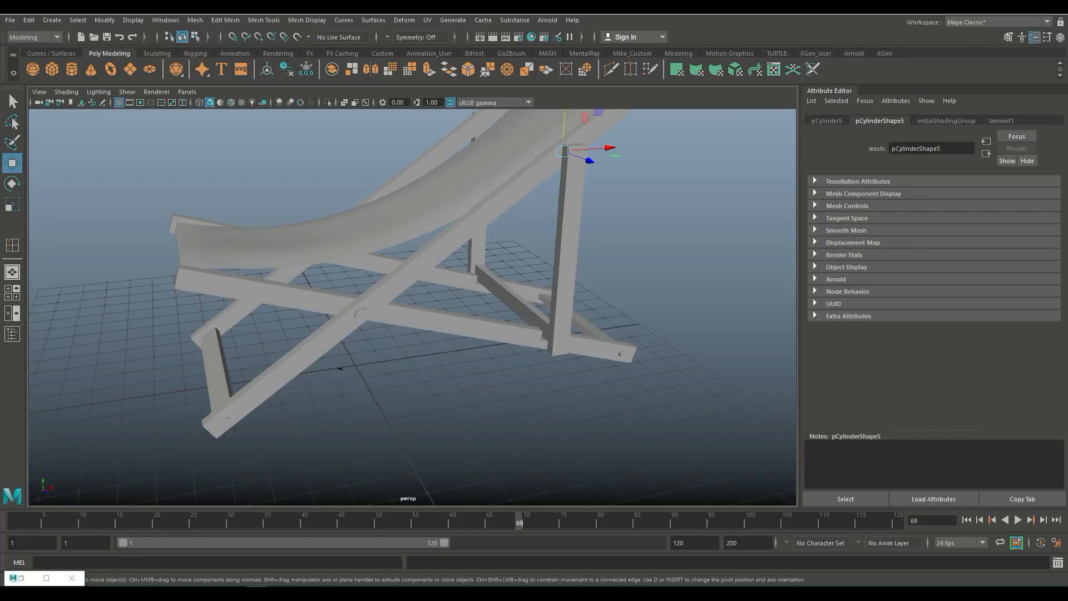
alt+drag(389, 306, 498, 319)
alt+middle_drag(445, 234, 407, 359)
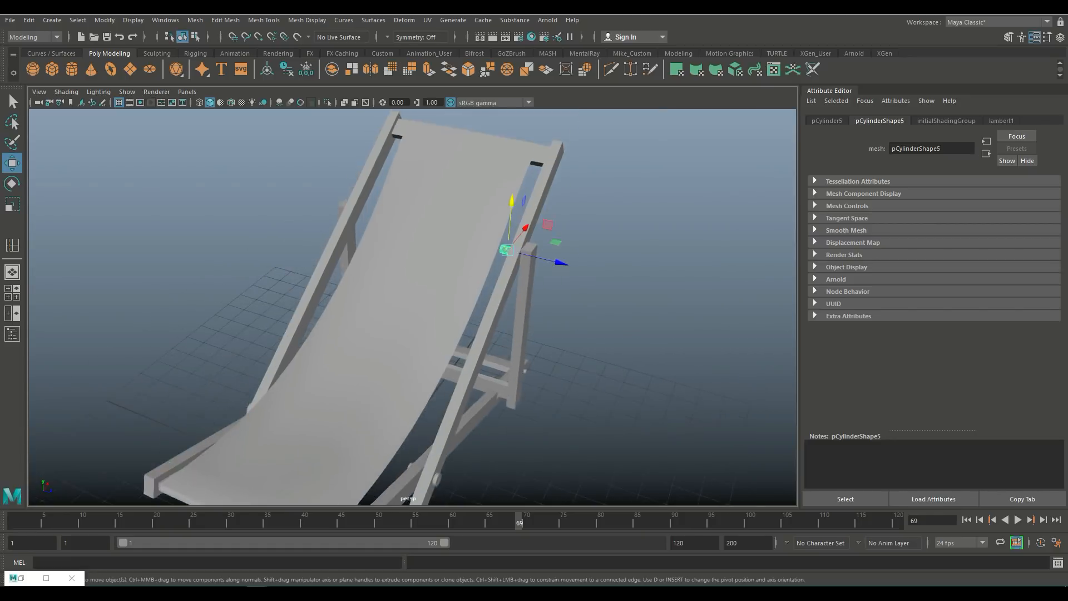
alt+drag(407, 334, 468, 337)
key(r)
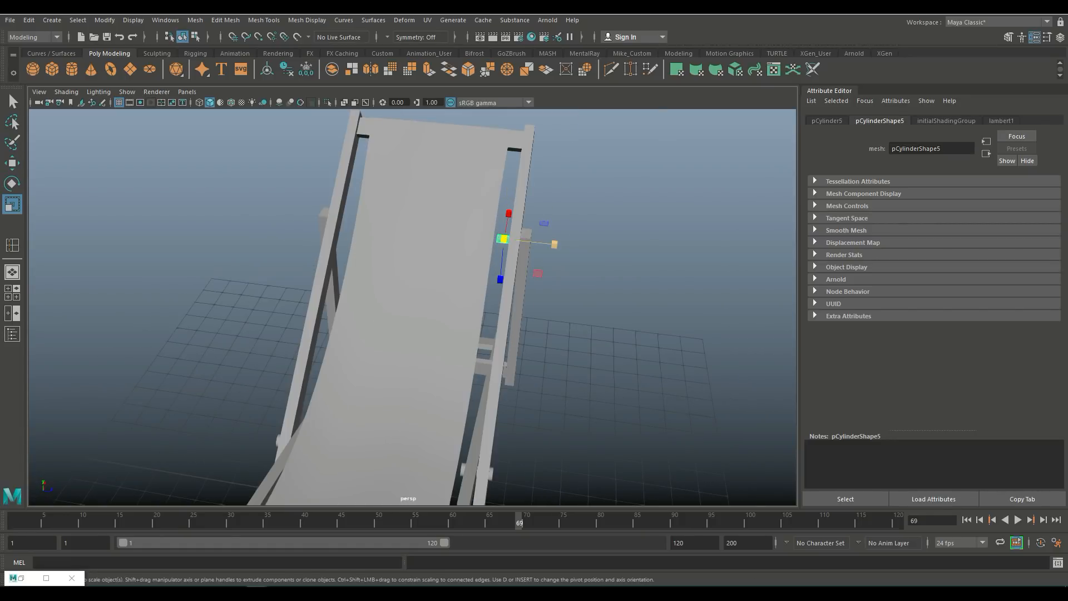
drag(554, 244, 556, 245)
key(w)
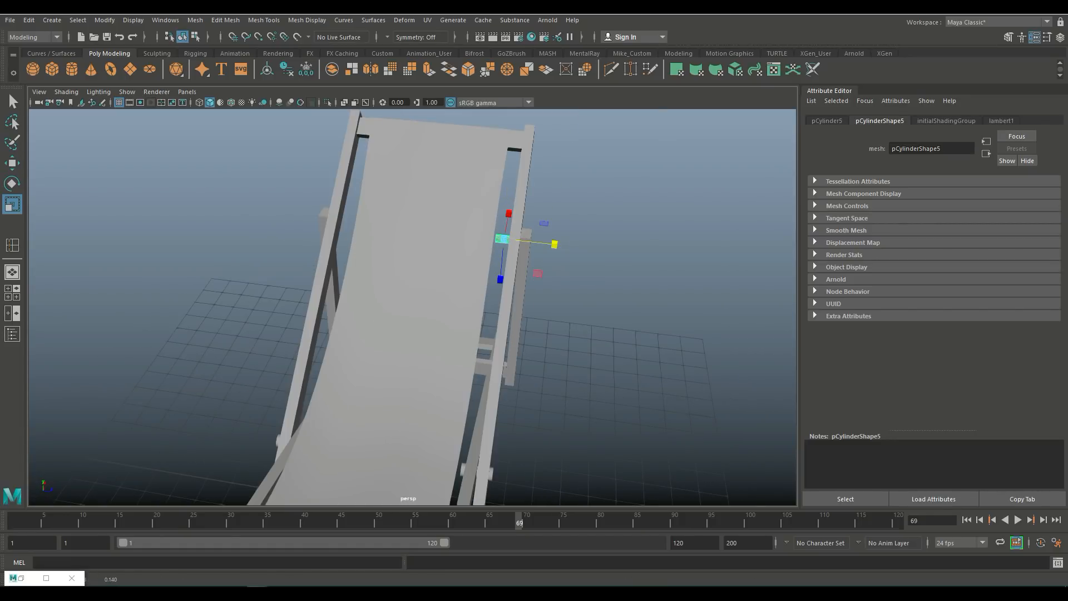
drag(556, 244, 572, 245)
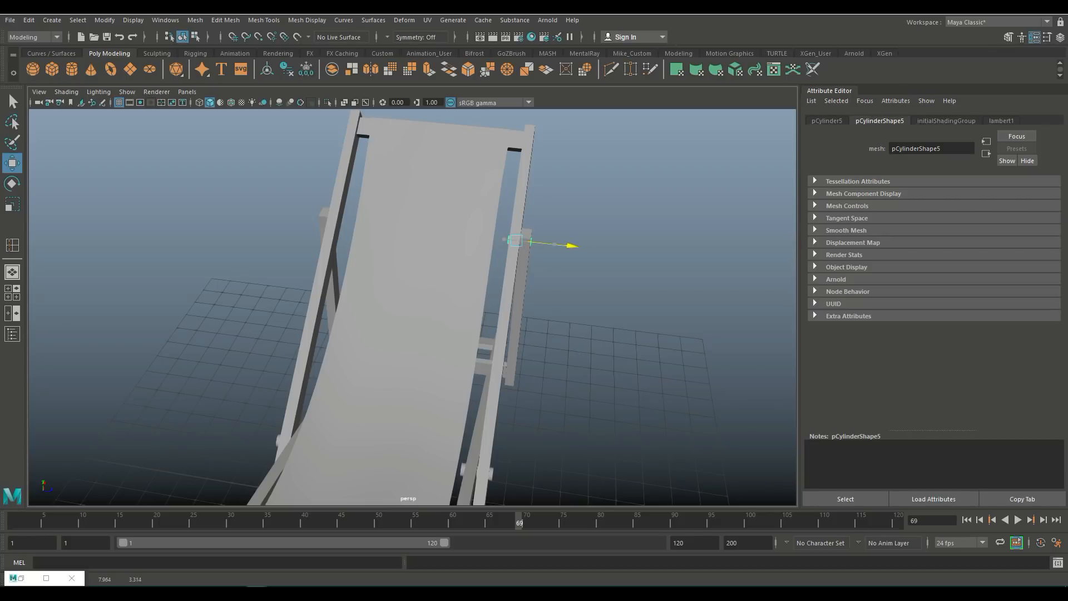
mouse_move(556, 261)
alt+mouse_down()
mouse_move(582, 289)
mouse_move(501, 273)
mouse_move(412, 211)
mouse_move(551, 256)
alt+mouse_up()
key(r)
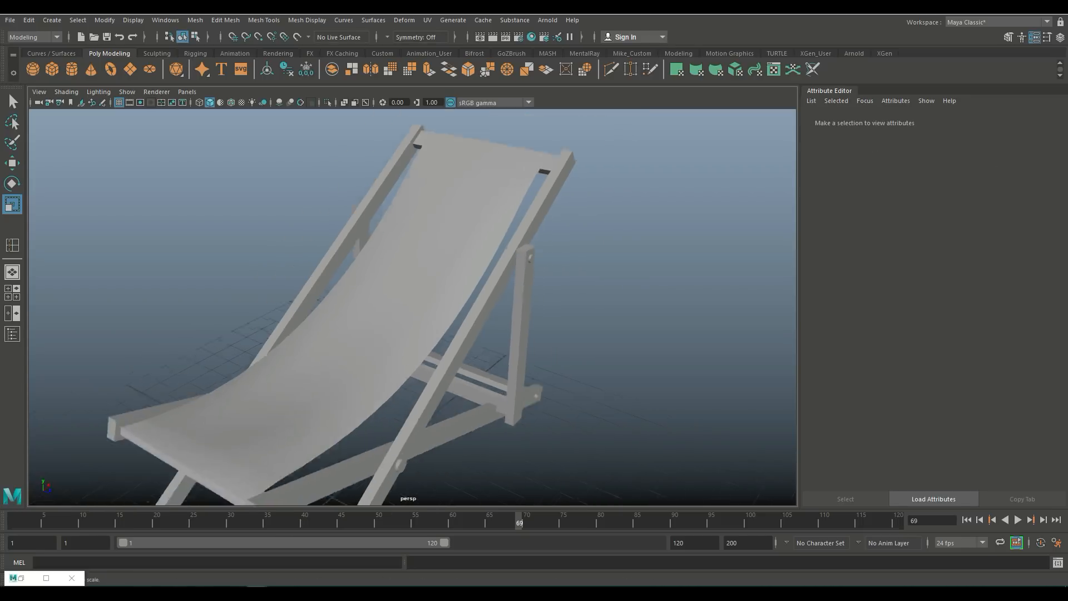
Step: Duplicate the top dowel, move the copy down to the bottom of the support leg and shrink it slightly
scroll(412, 306, down, 3)
alt+drag(412, 323, 370, 304)
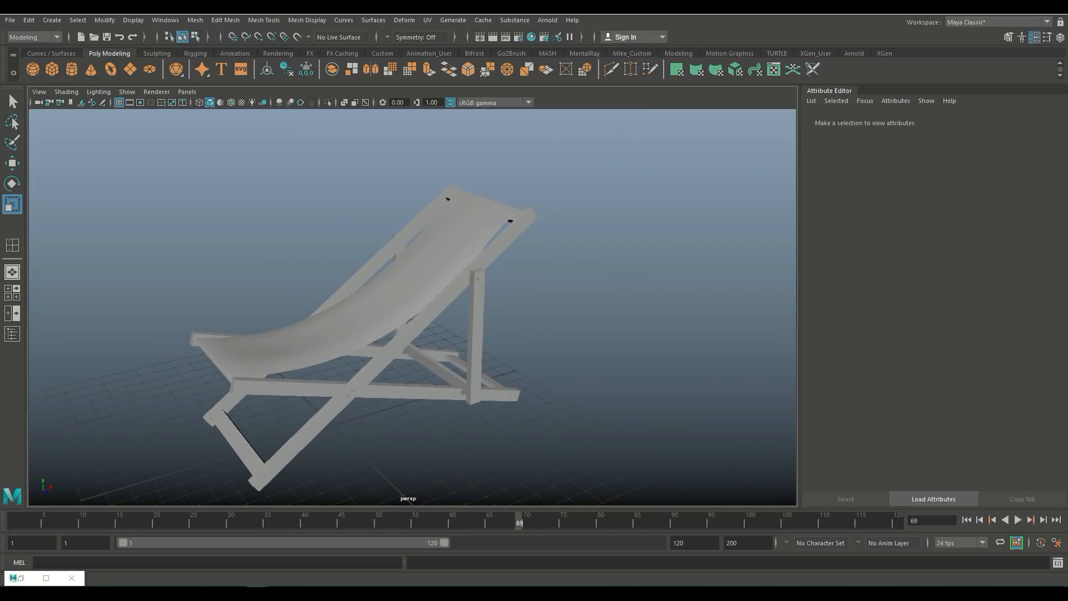
scroll(412, 306, up, 5)
click(597, 226)
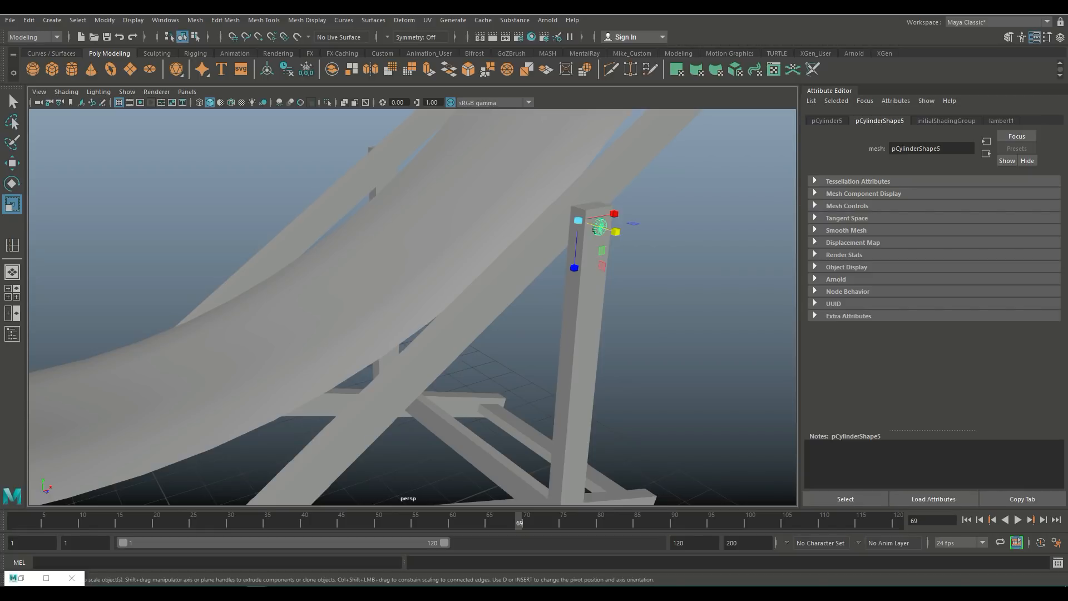
scroll(597, 227, down, 5)
key(ctrl+d)
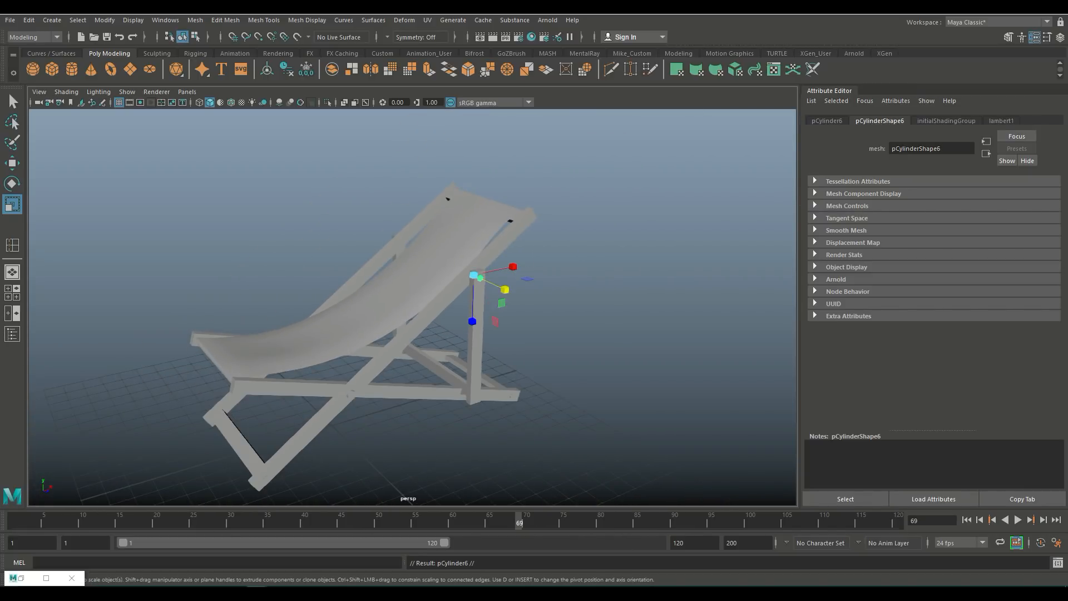
key(w)
drag(475, 223, 472, 346)
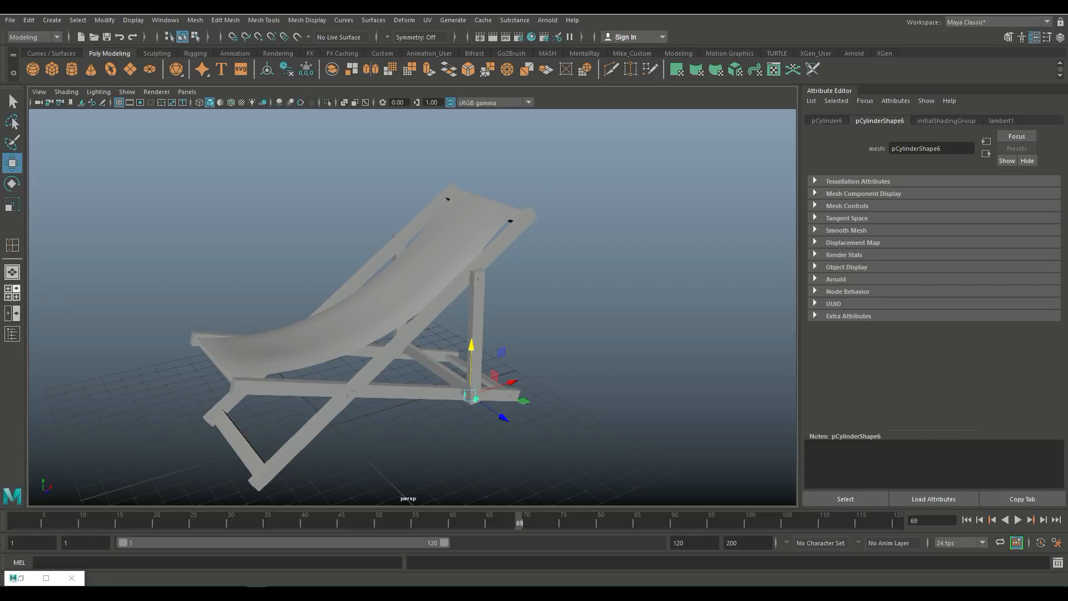
click(12, 292)
key(space)
key(f)
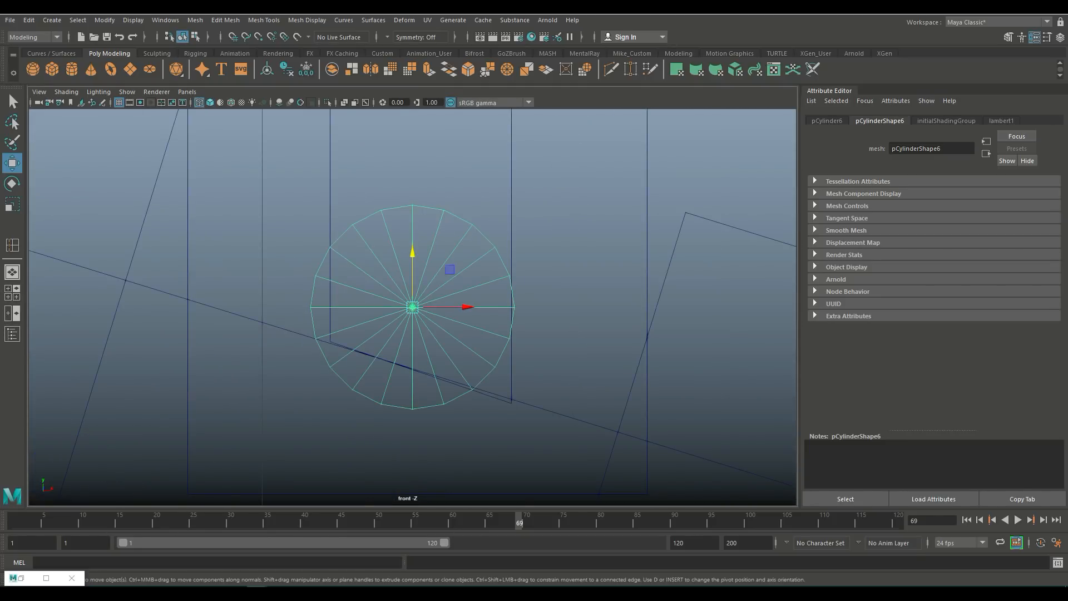
scroll(413, 307, down, 14)
scroll(413, 307, up, 4)
scroll(412, 307, up, 3)
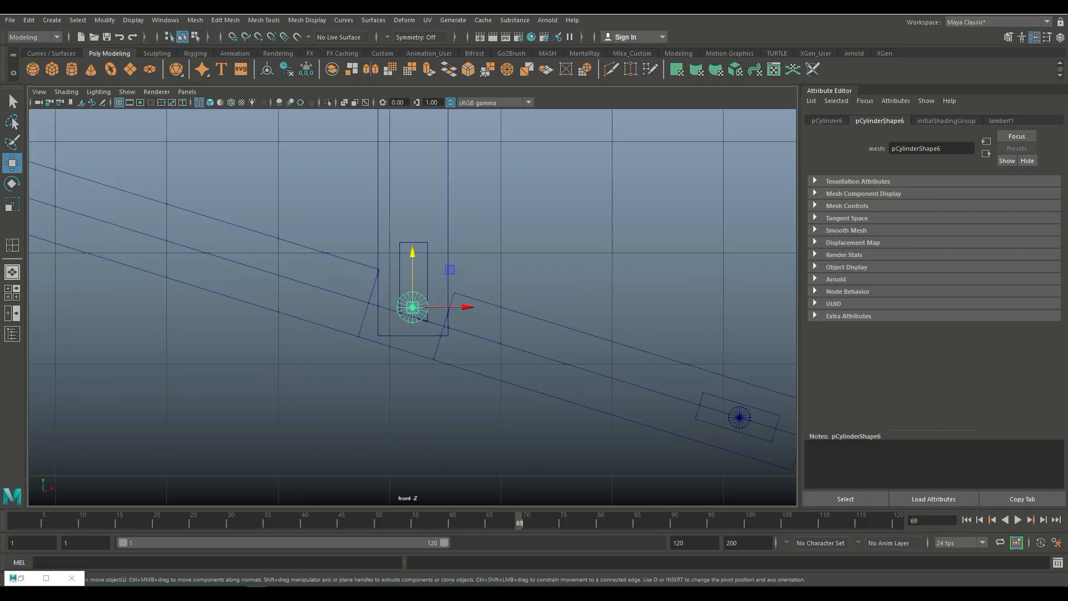
key(r)
drag(412, 307, 400, 307)
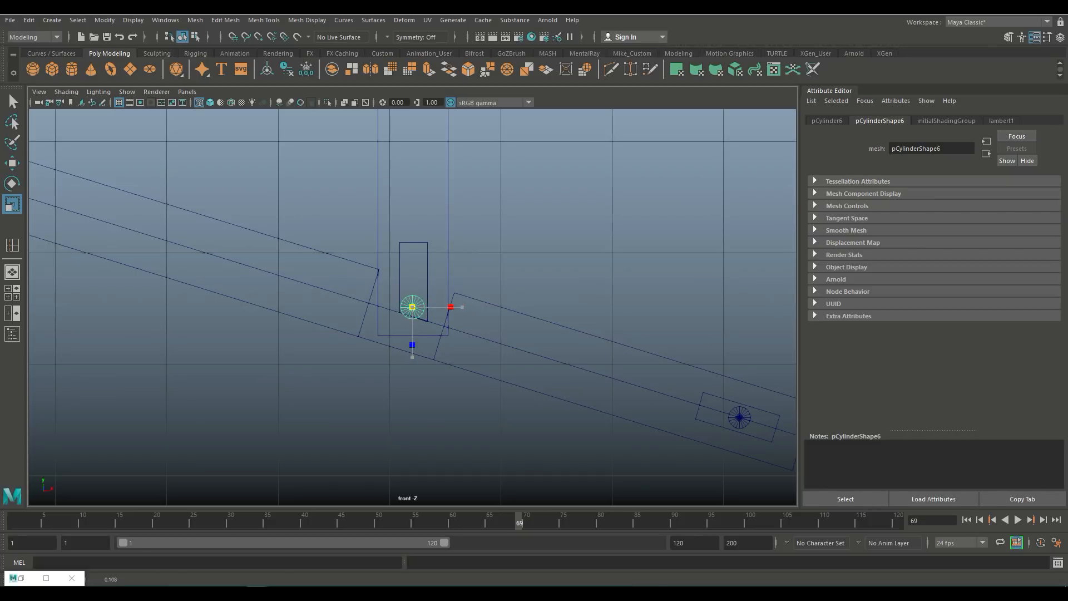
key(w)
drag(412, 252, 412, 223)
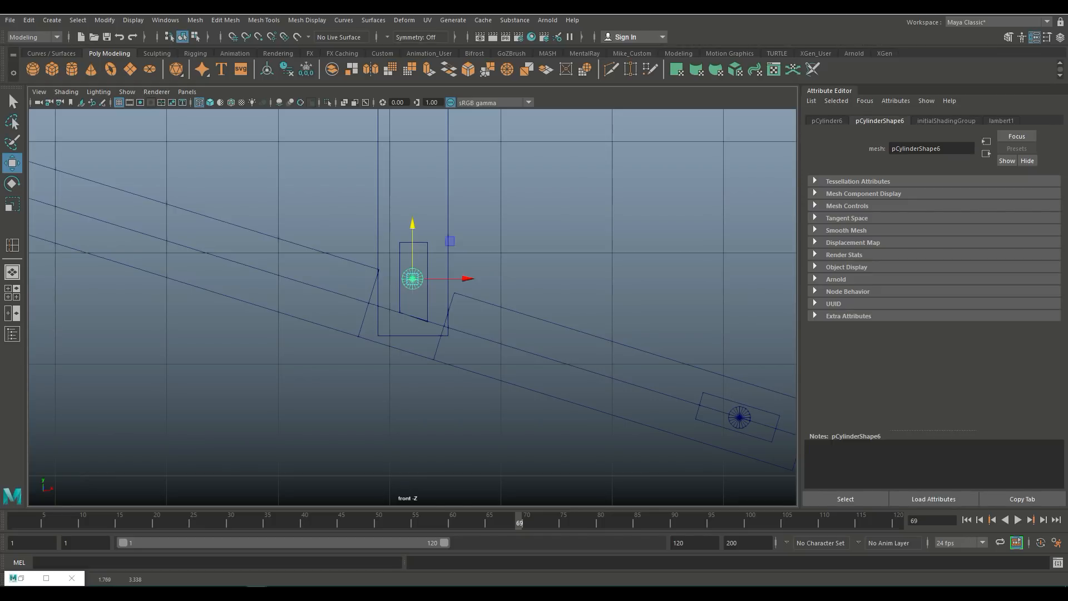
Step: Duplicate the lower dowel and move the copy across towards the opposite support leg
key(space)
key(space)
key(f)
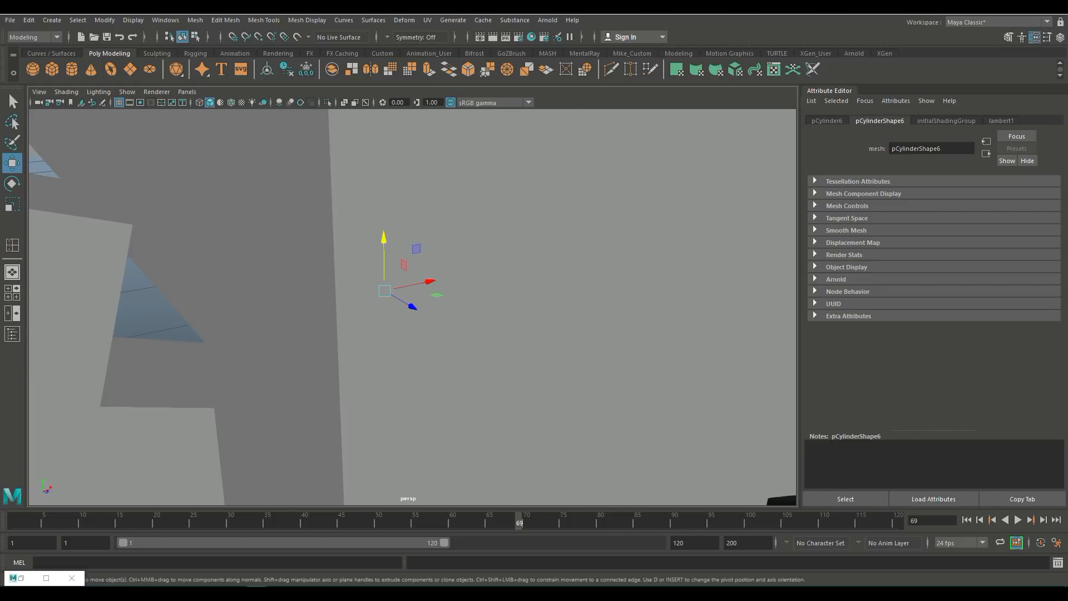
scroll(413, 307, down, 5)
alt+drag(362, 328, 455, 356)
scroll(479, 309, down, 6)
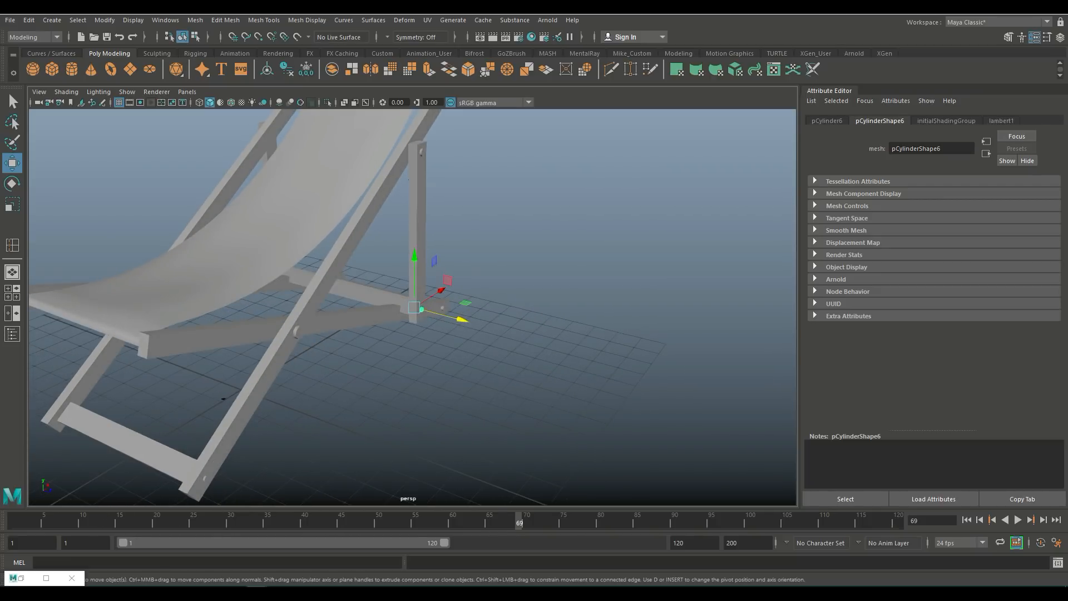
key(ctrl+d)
drag(414, 308, 139, 340)
key(space)
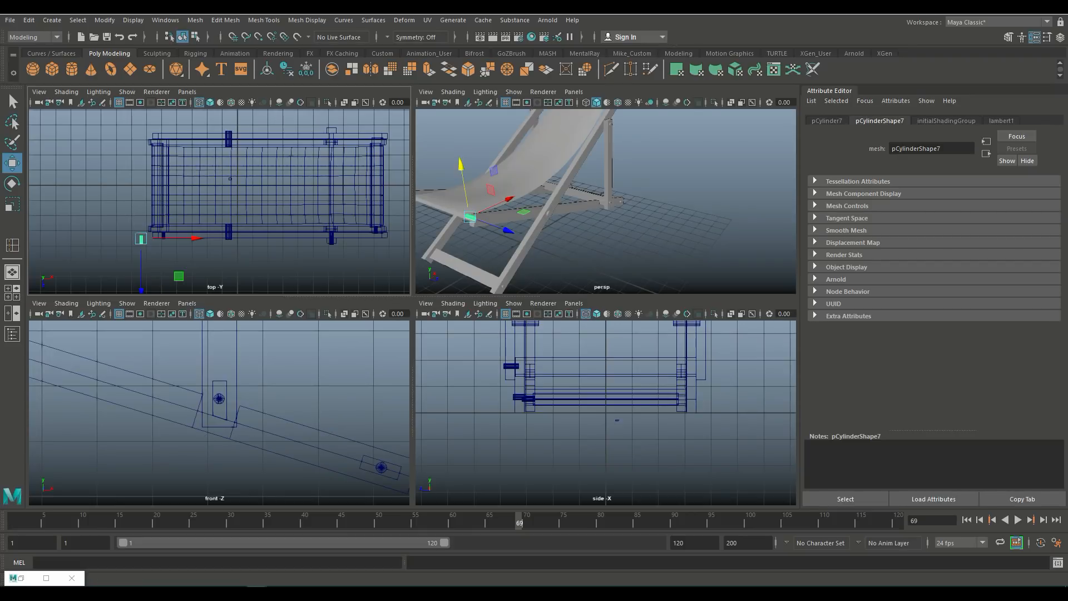
key(space)
scroll(412, 307, down, 5)
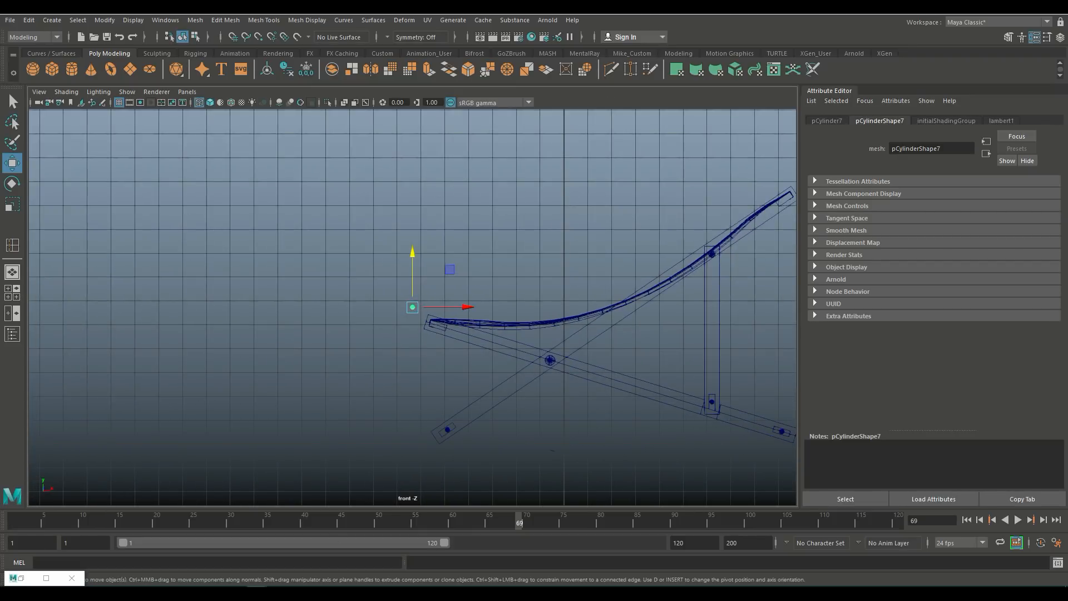
drag(466, 307, 492, 307)
drag(439, 273, 366, 284)
key(f)
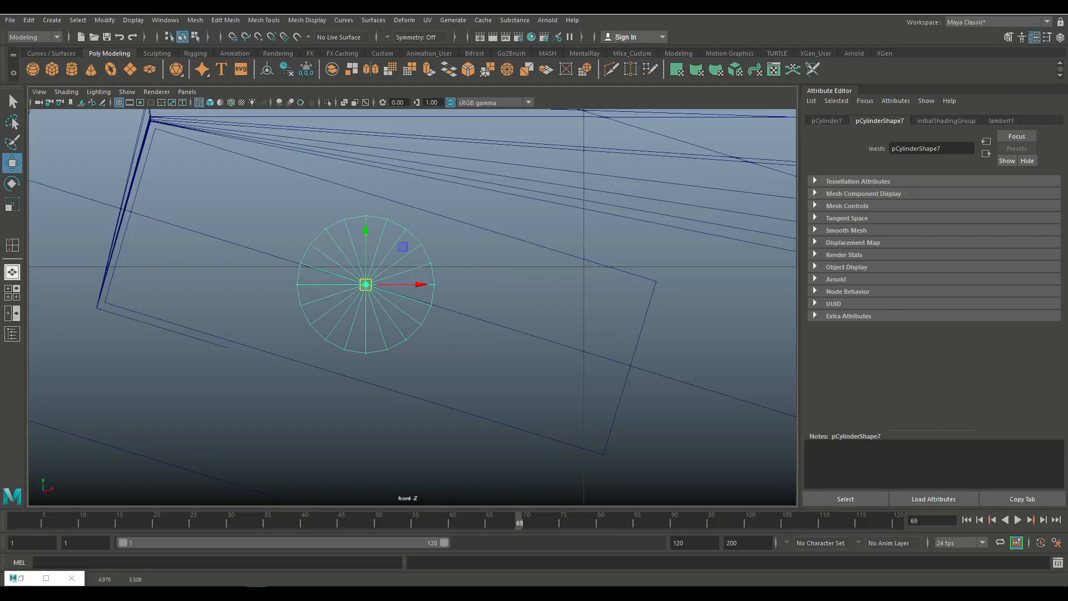
Step: Slide the copied dowel sideways until it sits inside the opposite support leg
click(8, 289)
key(space)
key(f)
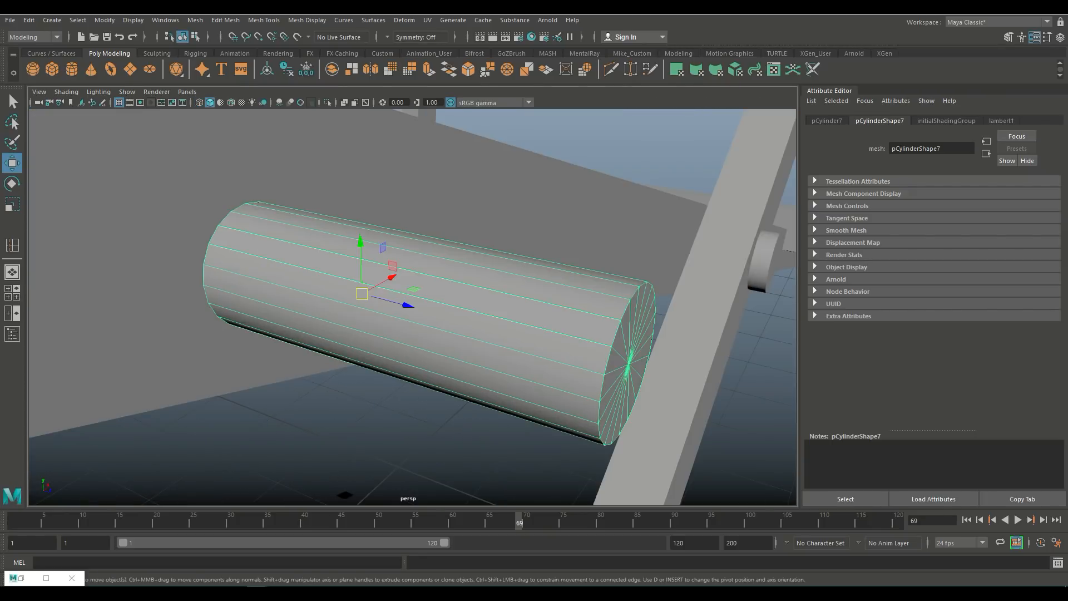
scroll(413, 307, down, 9)
alt+drag(413, 307, 390, 270)
scroll(251, 311, down, 4)
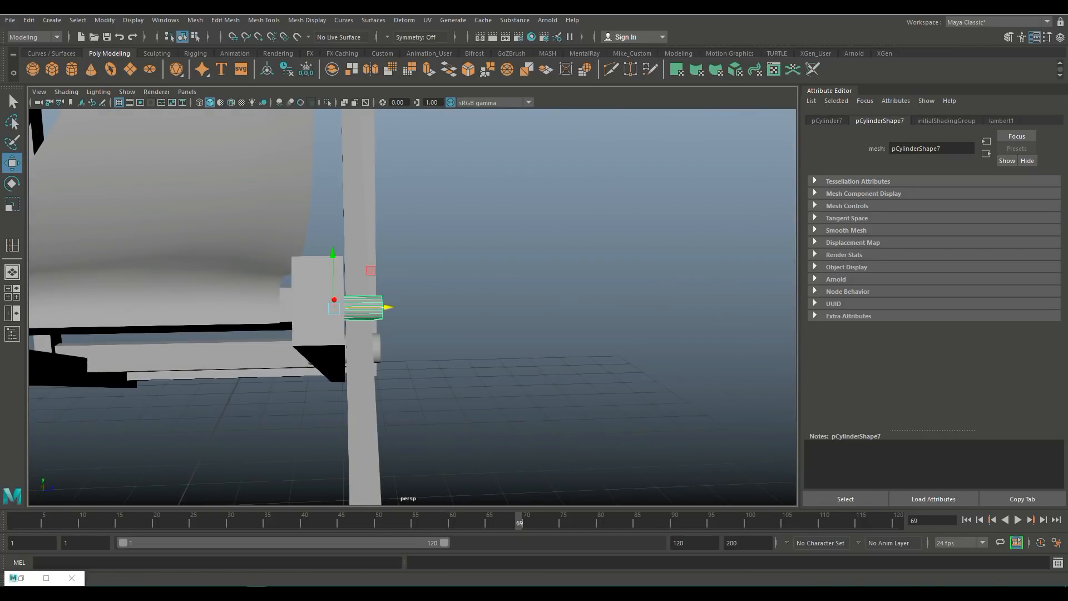
drag(388, 307, 261, 312)
scroll(363, 307, down, 8)
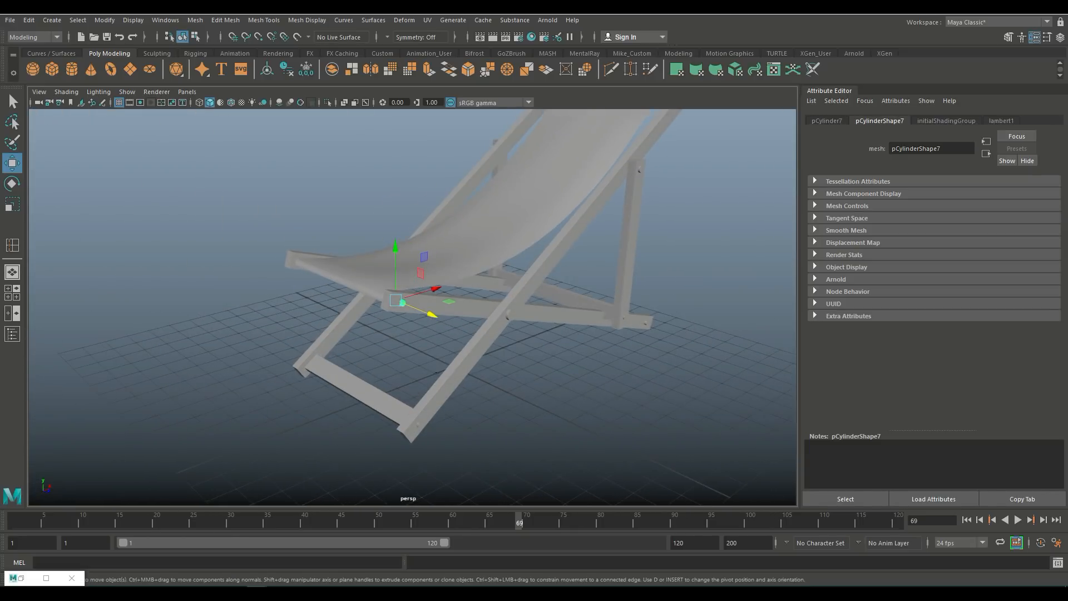
alt+middle_drag(357, 295, 286, 352)
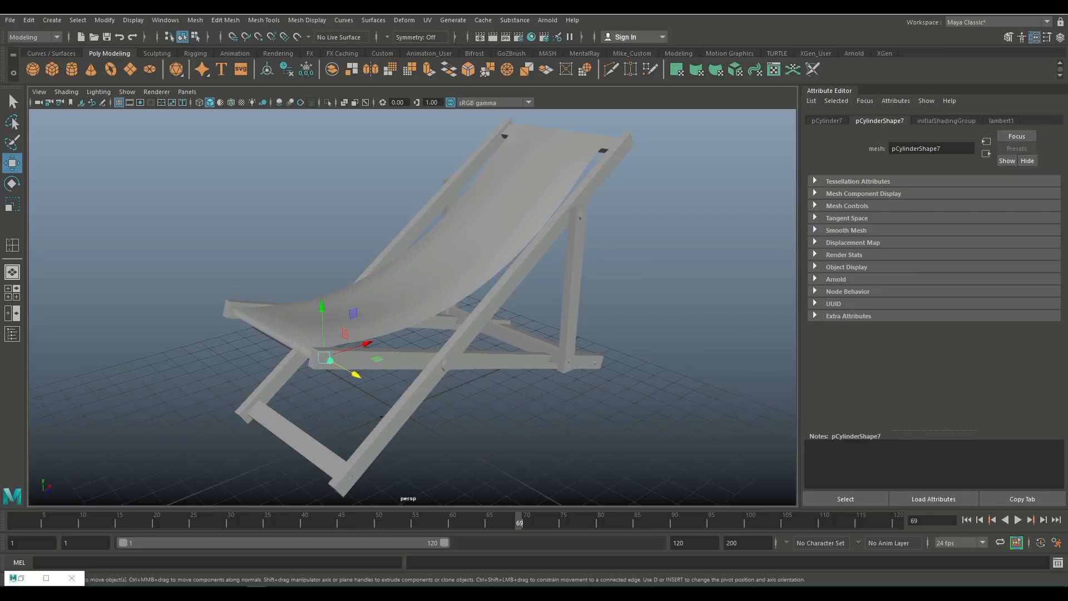
Step: In wireframe display, select the dowels on one side of the chair and combine them into one mesh
key(f)
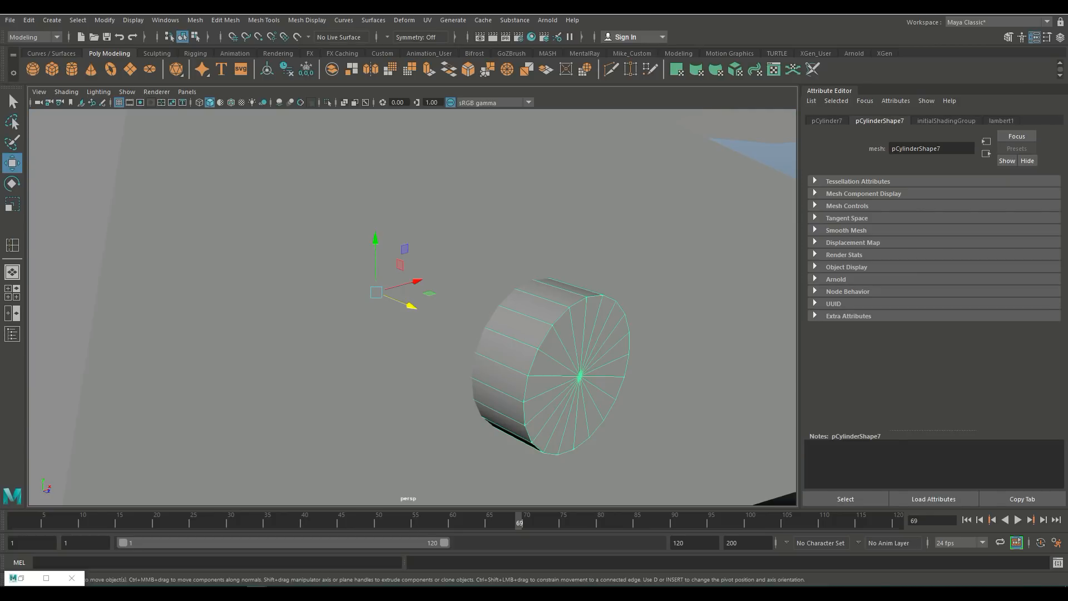
key(4)
scroll(412, 306, down, 10)
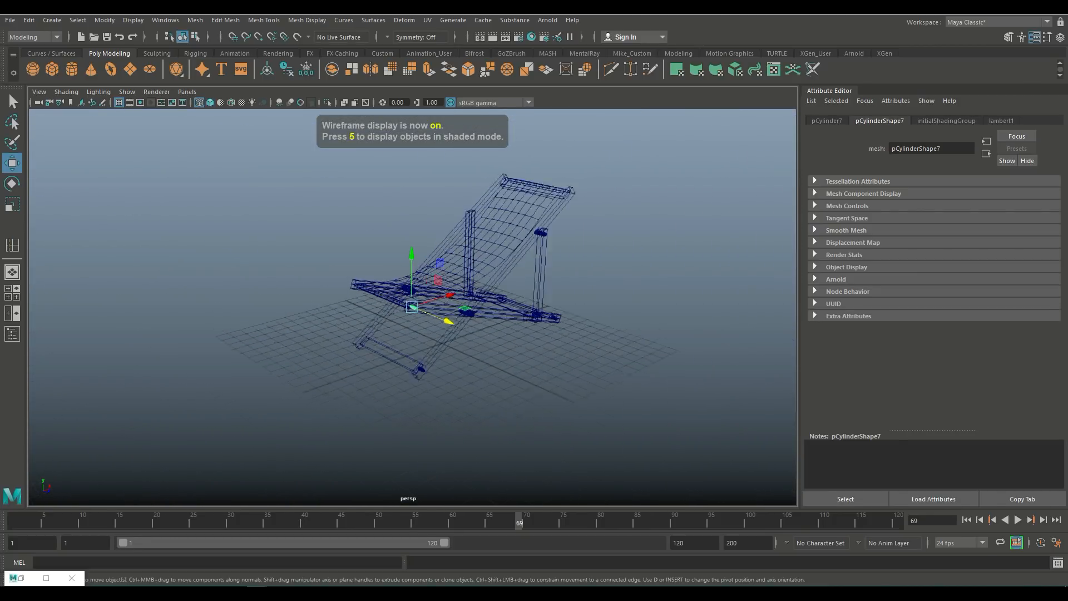
alt+drag(389, 312, 504, 328)
drag(394, 347, 489, 421)
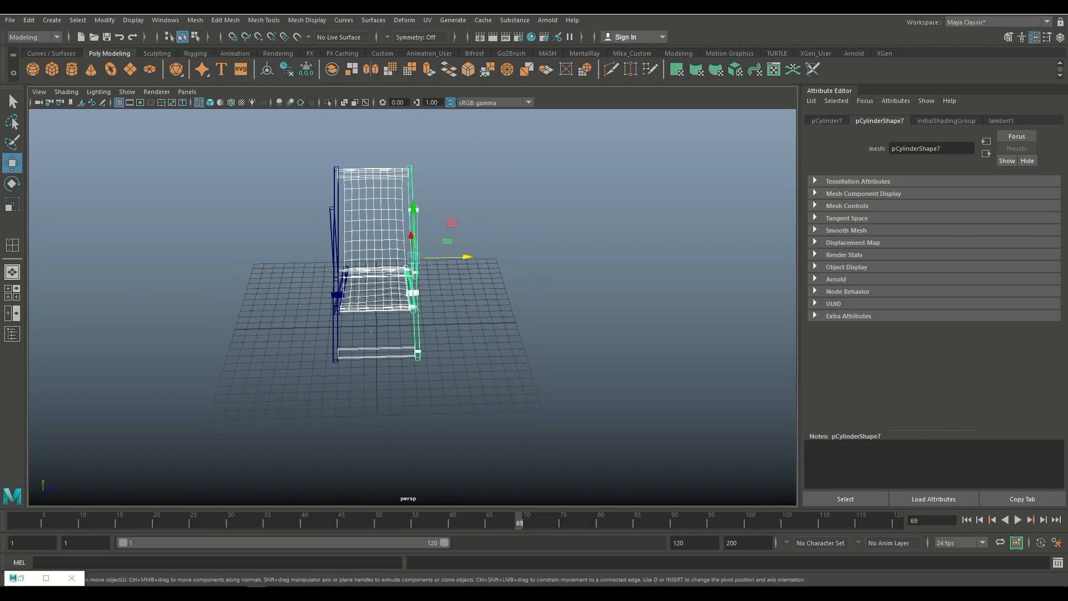
ctrl+drag(381, 477, 381, 477)
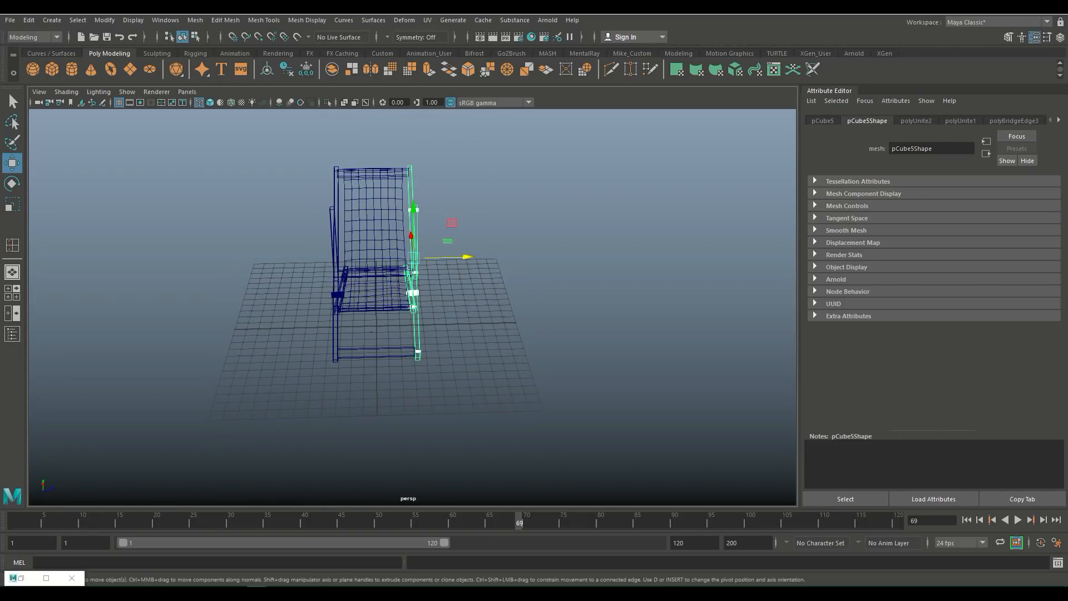
scroll(384, 401, up, 5)
alt+drag(384, 401, 328, 392)
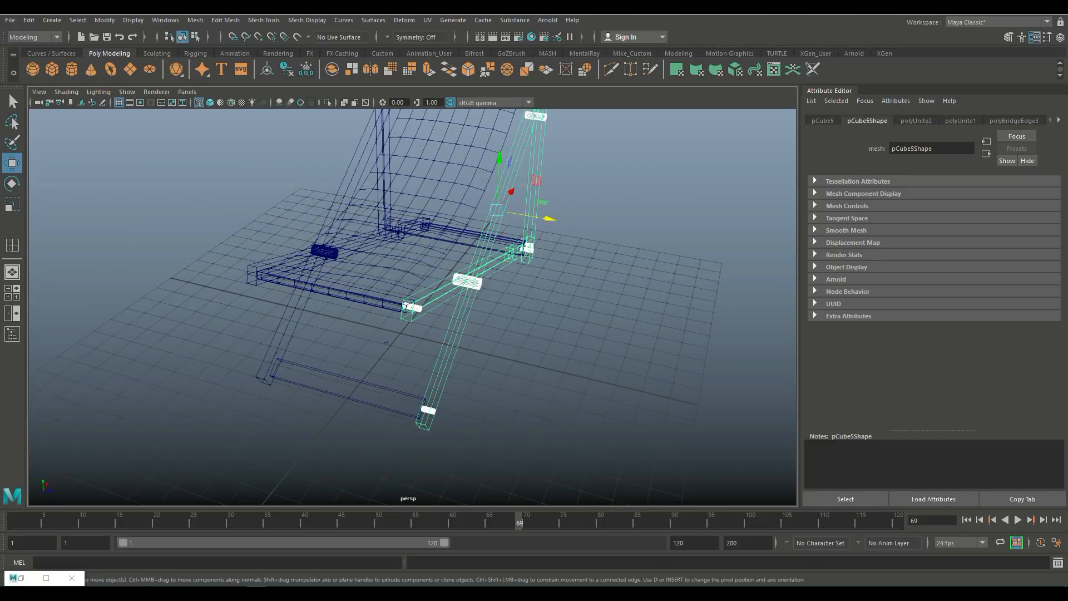
key(ctrl+z)
scroll(412, 308, down, 5)
alt+drag(412, 307, 483, 304)
click(195, 19)
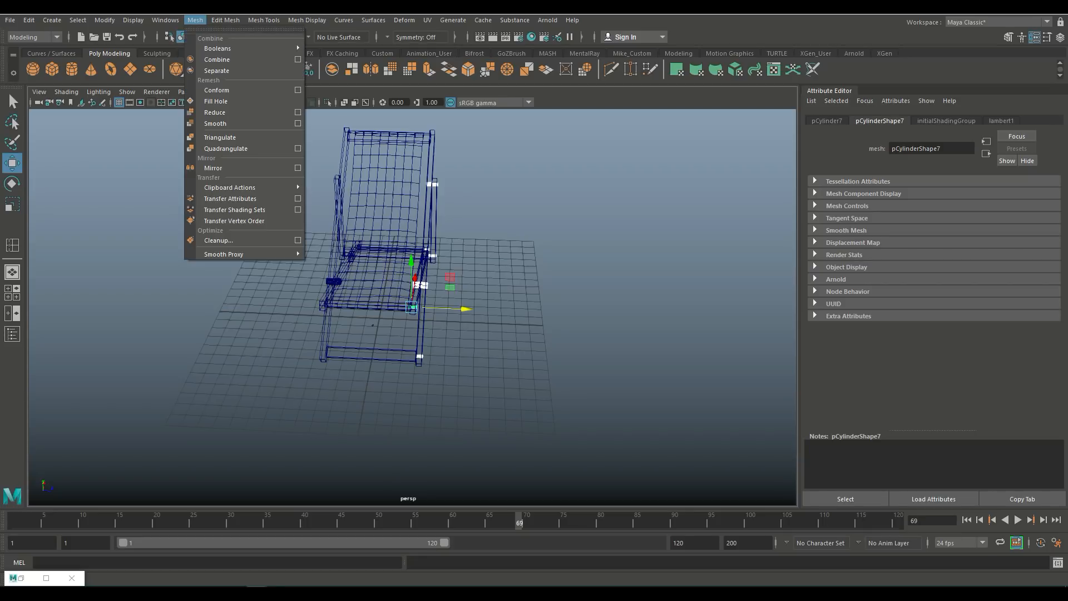
click(220, 48)
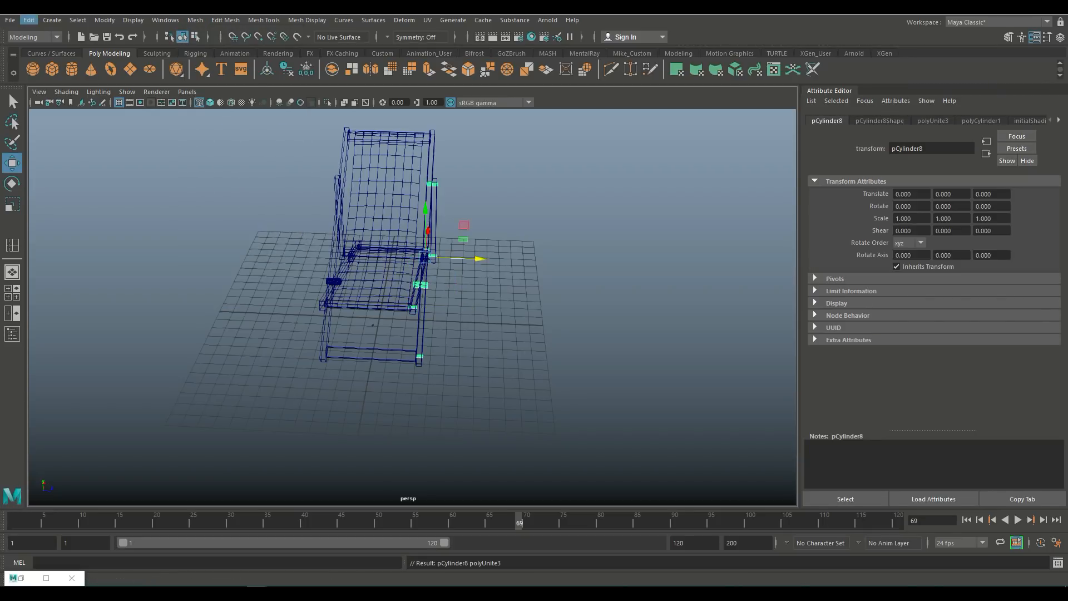
Step: Duplicate Special the combined dowels mirrored along Z and move the copy to the chair's other side
click(28, 20)
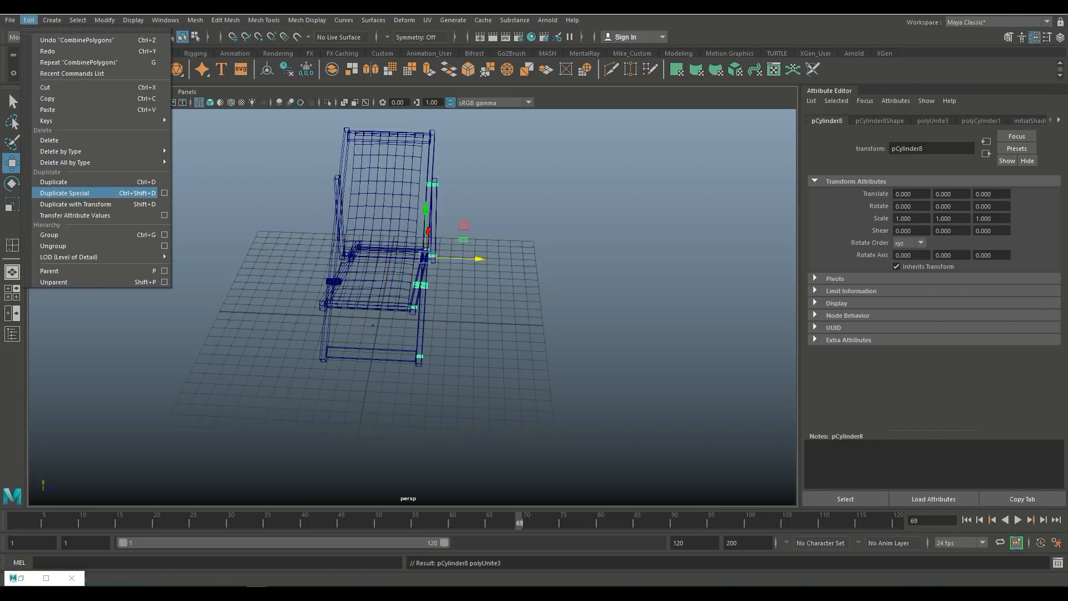
click(65, 193)
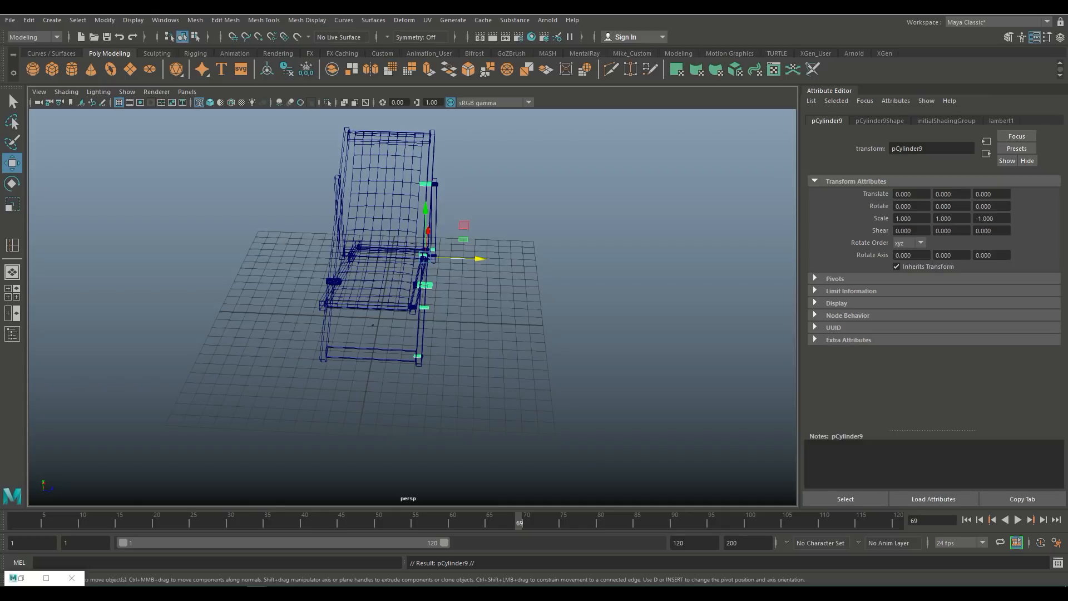
drag(479, 259, 392, 256)
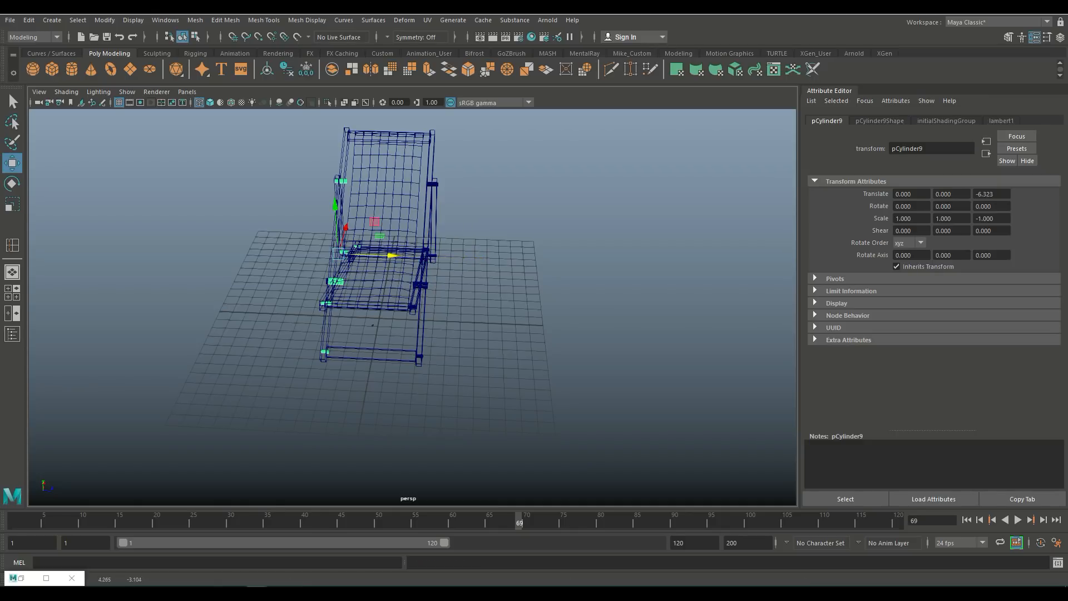
Step: Return to shaded display and shift the mirrored dowels further along Z into the frame
scroll(393, 256, up, 4)
alt+drag(351, 334, 392, 328)
key(5)
alt+middle_drag(393, 329, 452, 370)
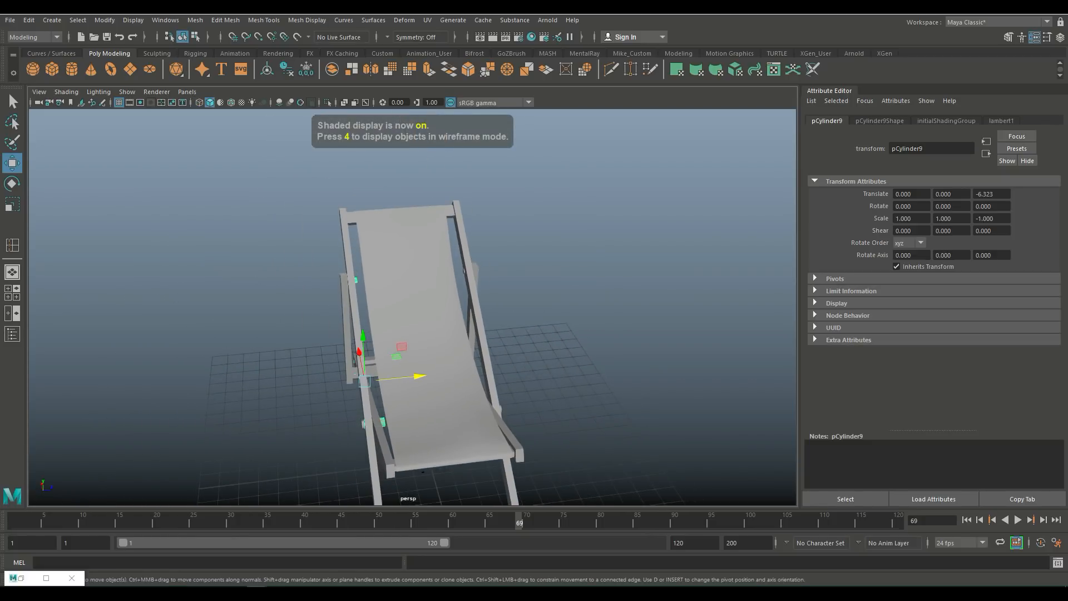
drag(419, 377, 356, 383)
click(364, 424)
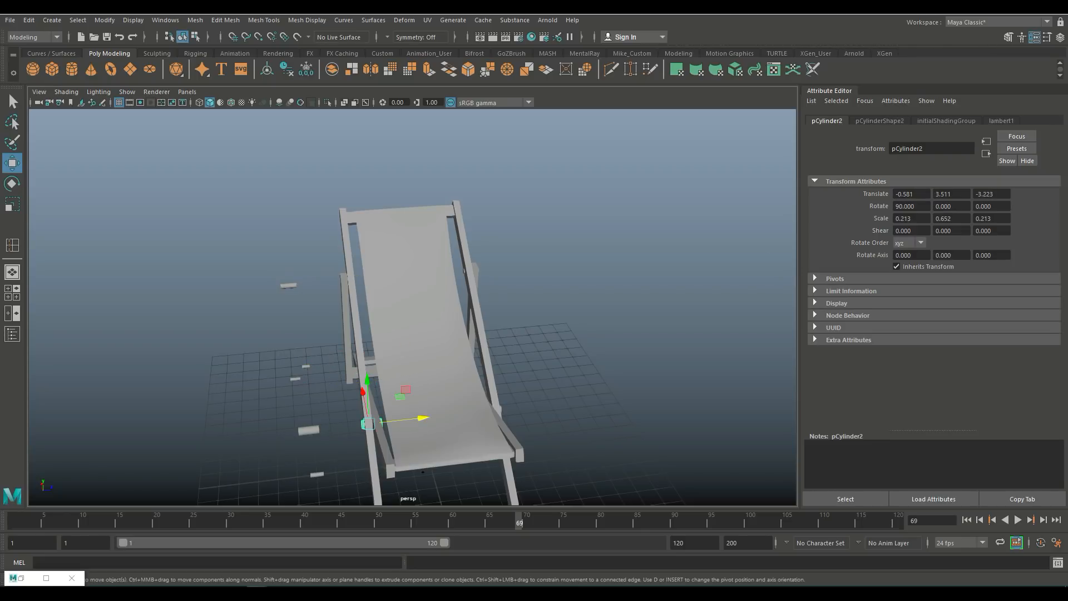
Step: Delete the selected stray dowel, then select the remaining loose dowels and slide them sideways into the chair's legs
key(Delete)
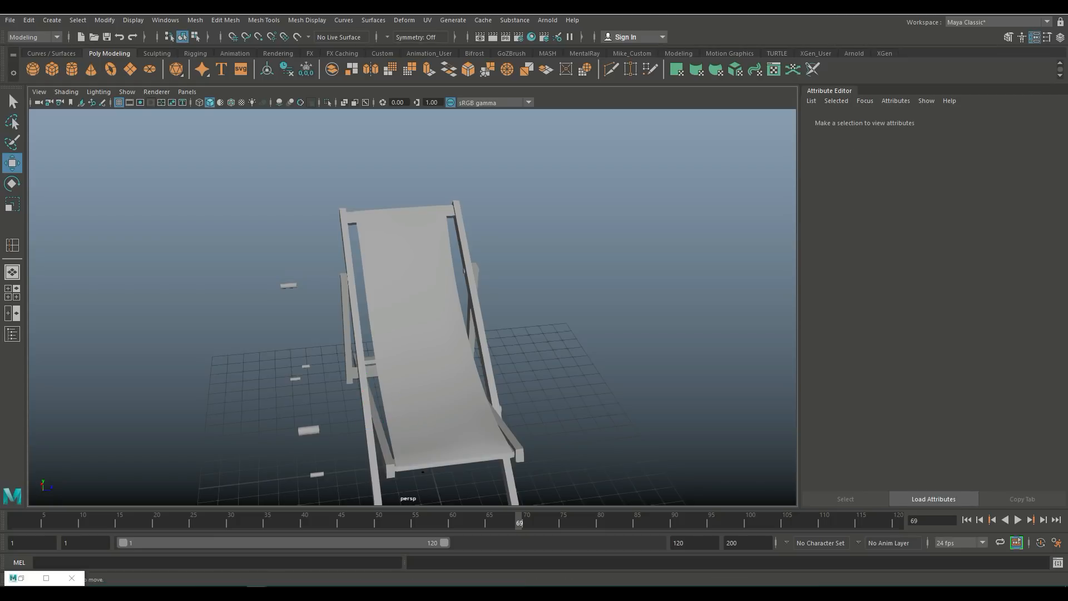
drag(263, 257, 332, 491)
drag(356, 382, 418, 377)
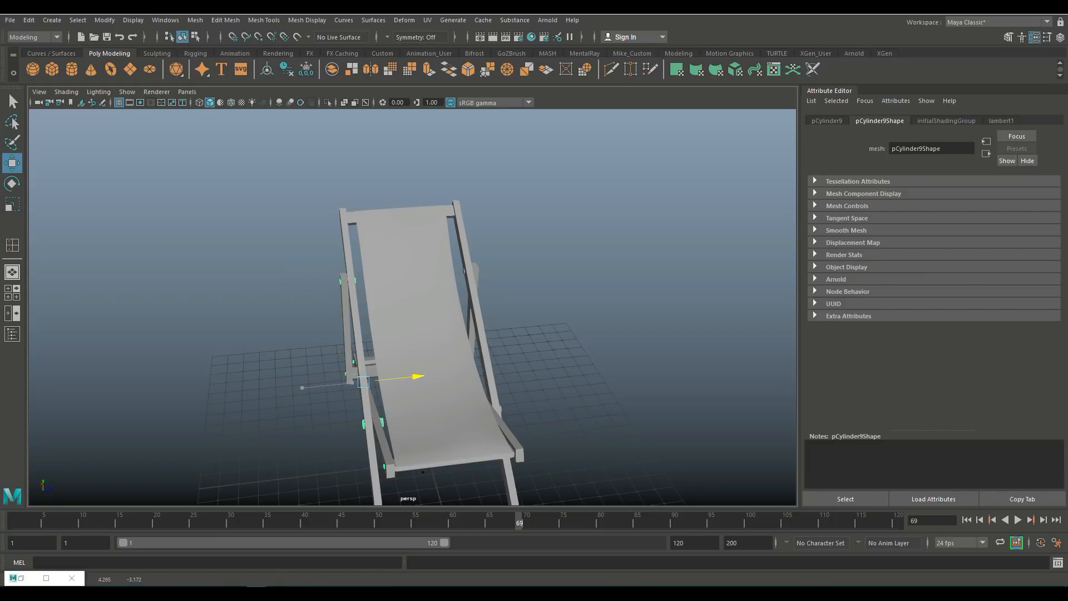
click(562, 272)
Step: Zoom out and orbit around the chair to inspect the frame and dowel placement from several angles
scroll(413, 307, down, 5)
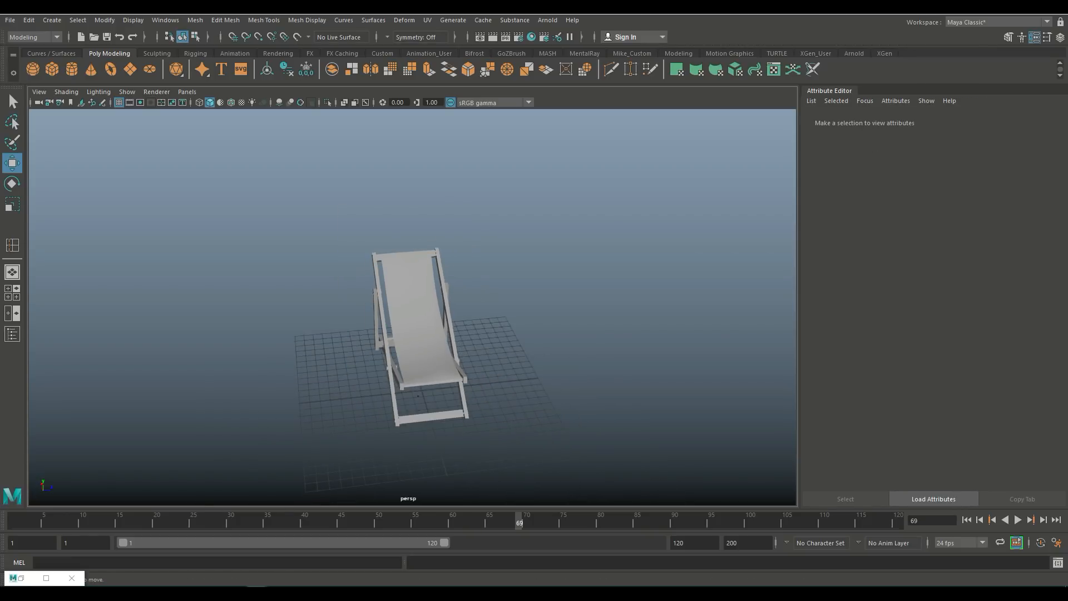
alt+drag(412, 333, 506, 332)
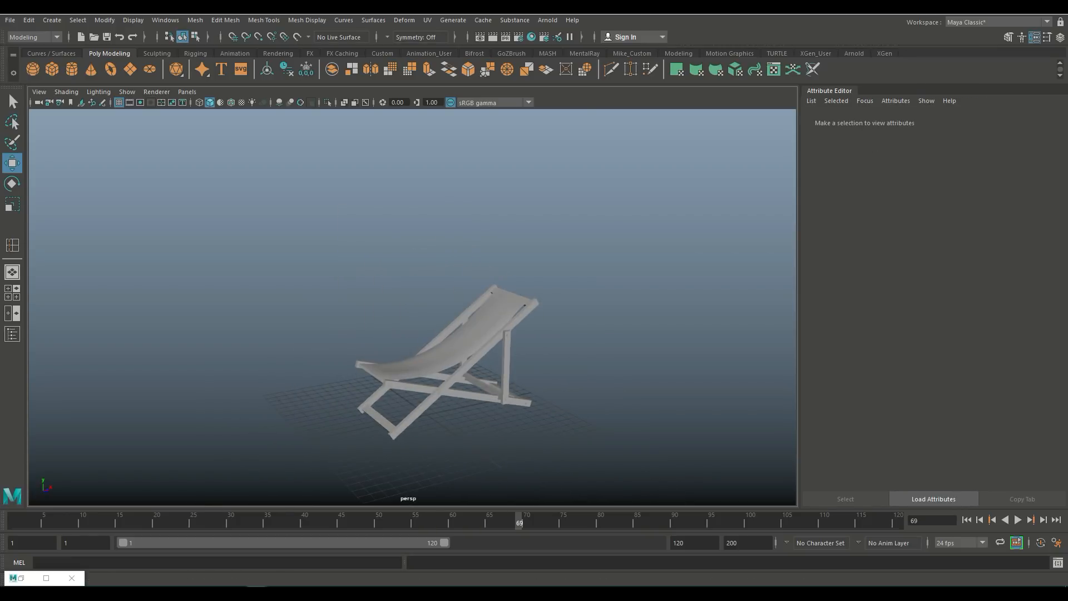
alt+middle_drag(445, 362, 396, 290)
alt+drag(396, 291, 381, 315)
alt+middle_drag(381, 315, 433, 345)
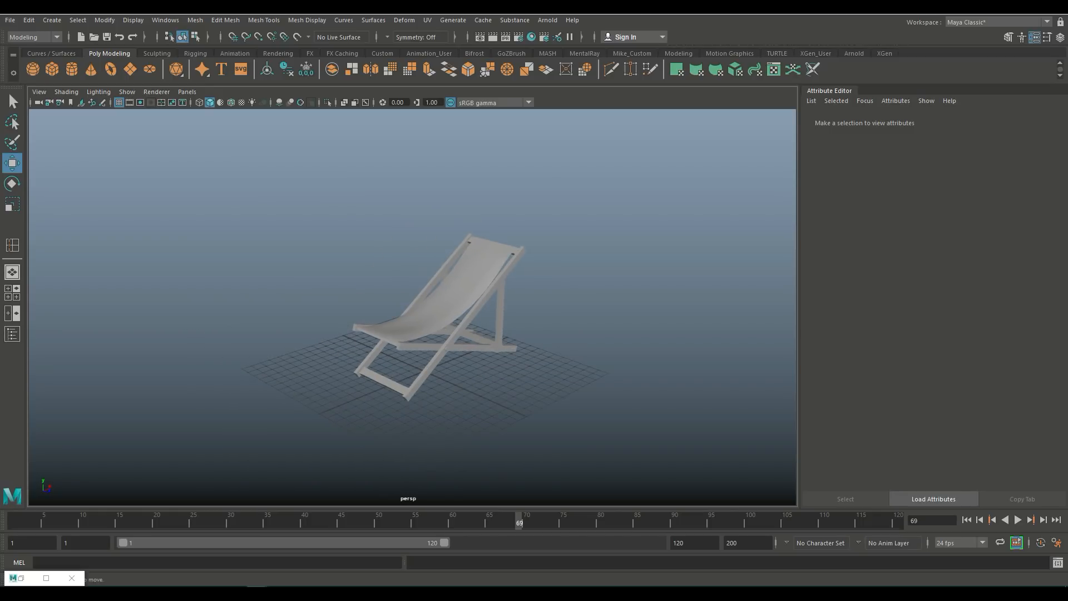
alt+drag(432, 345, 411, 360)
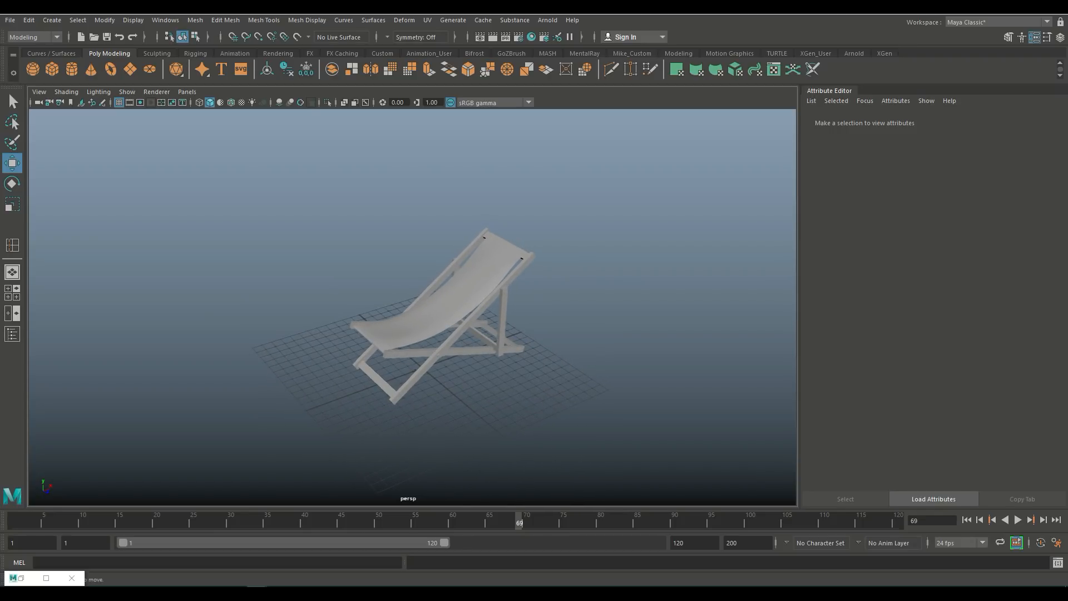